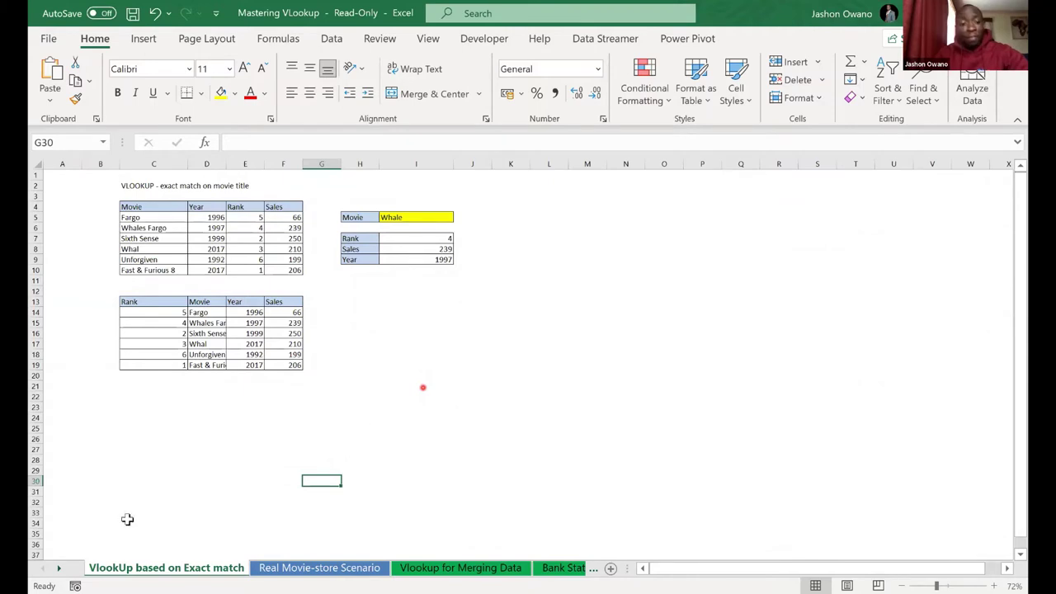
Find all cells containing "fargo" on the exact-match sheet and select row 5 to examine the Fargo record
left_click(118, 570)
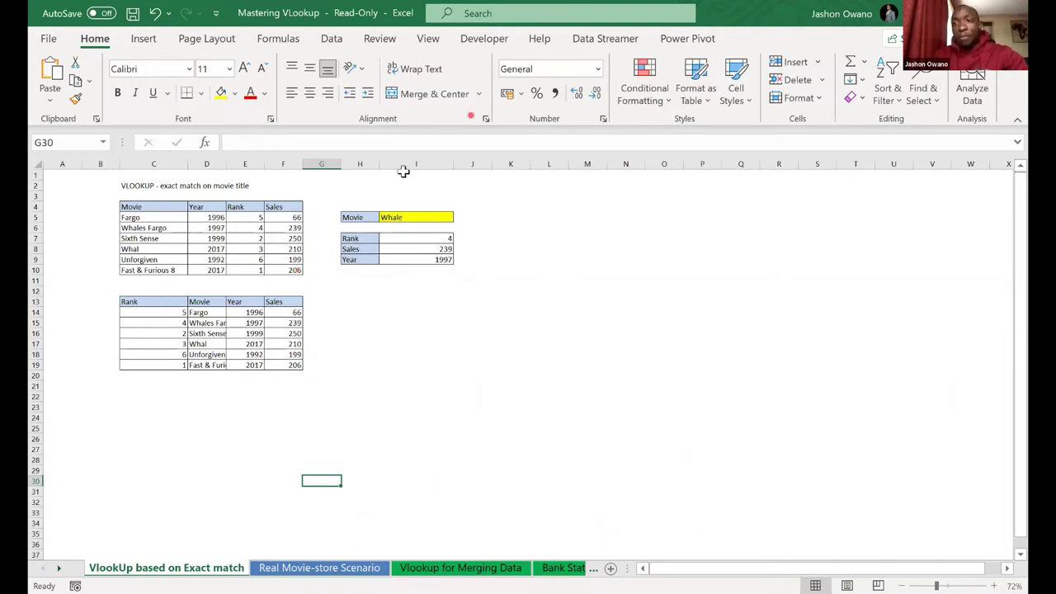
left_click(928, 77)
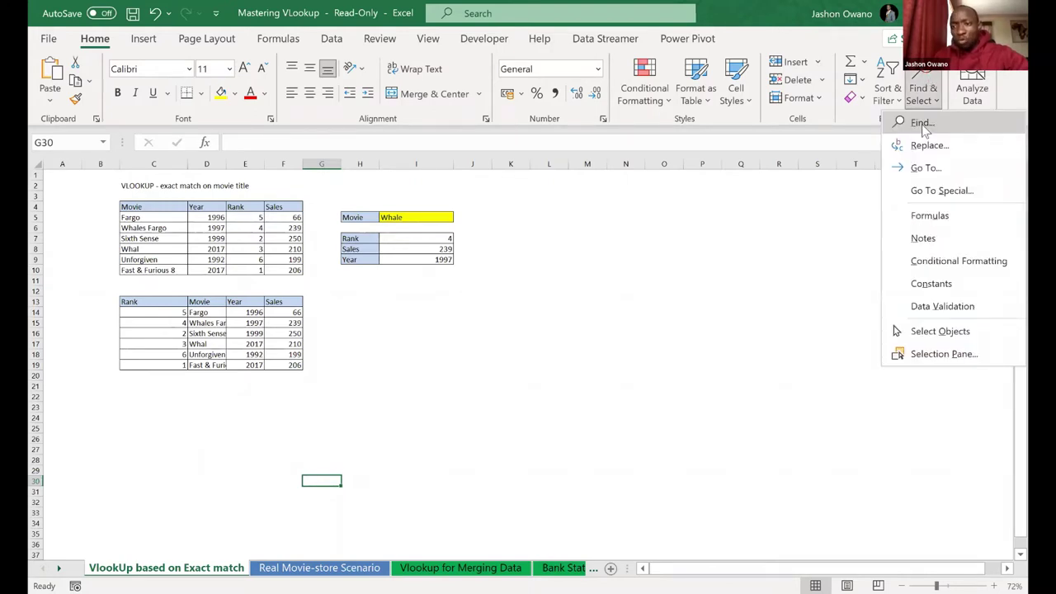
left_click(922, 124)
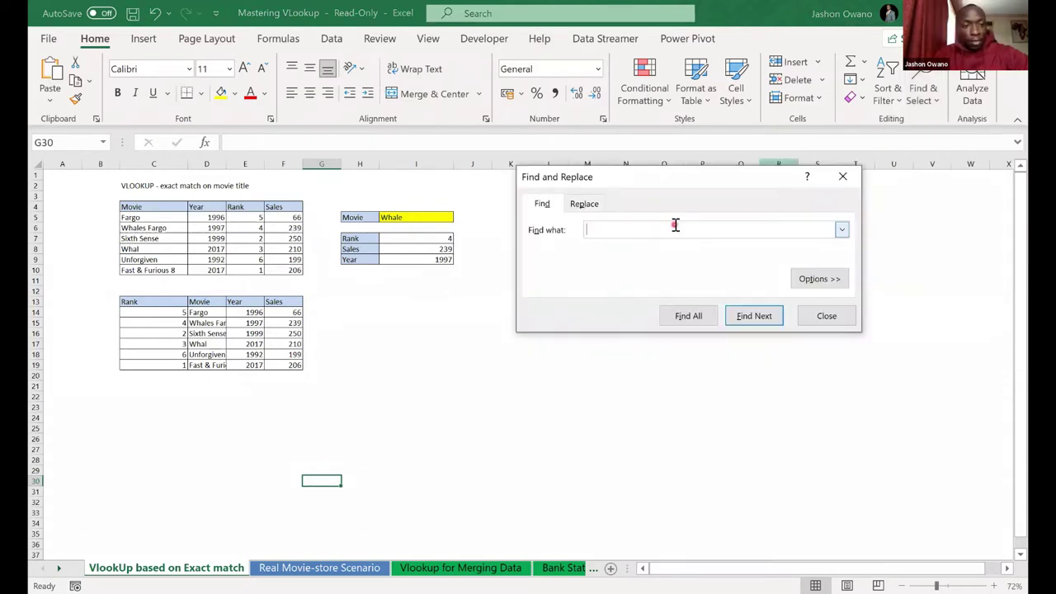
type("far")
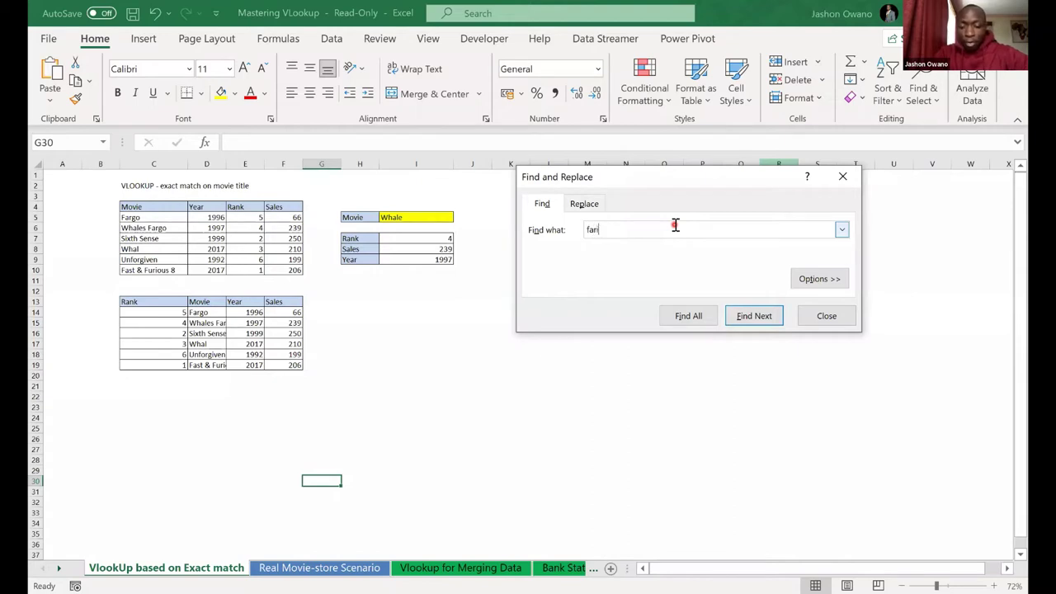
type("go")
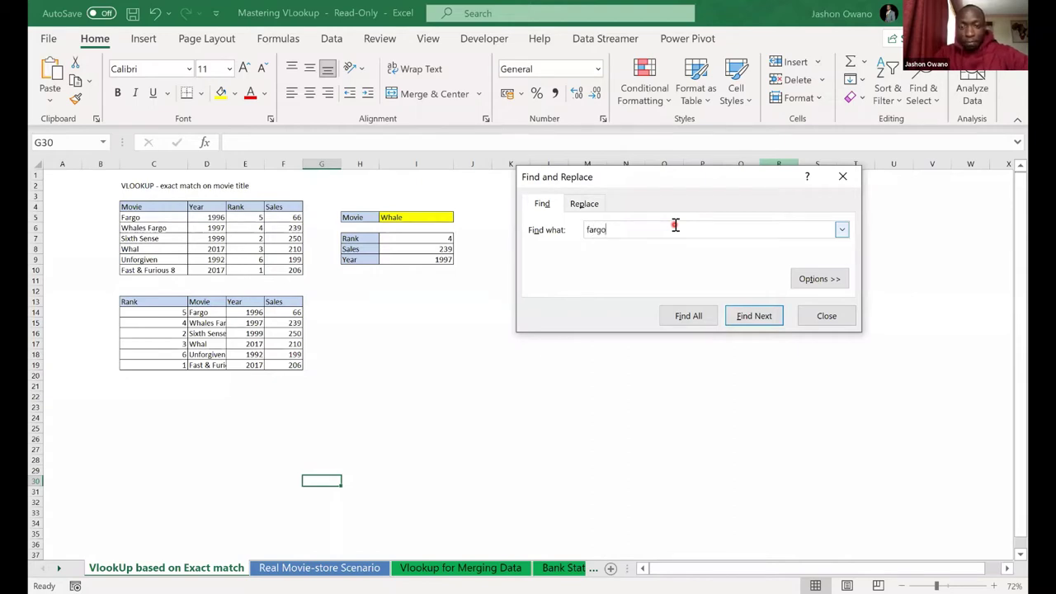
left_click(693, 315)
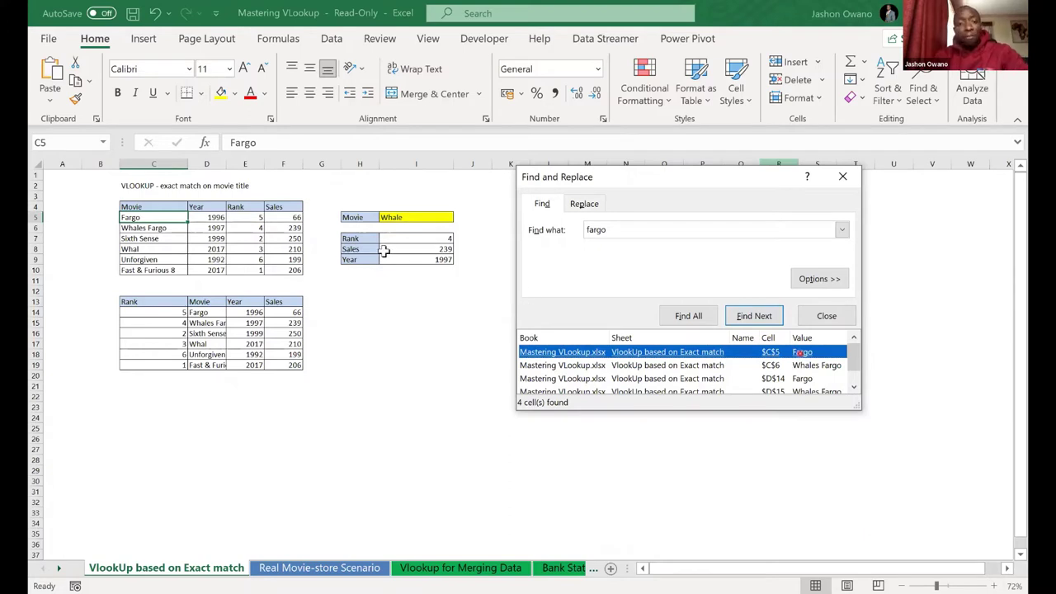
left_click(36, 217)
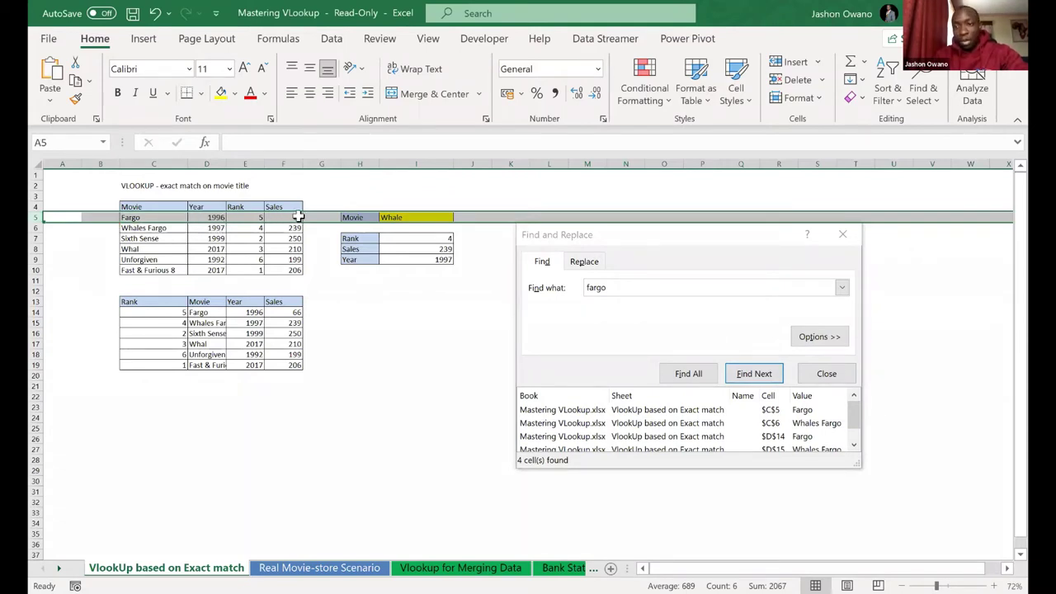
left_click(840, 244)
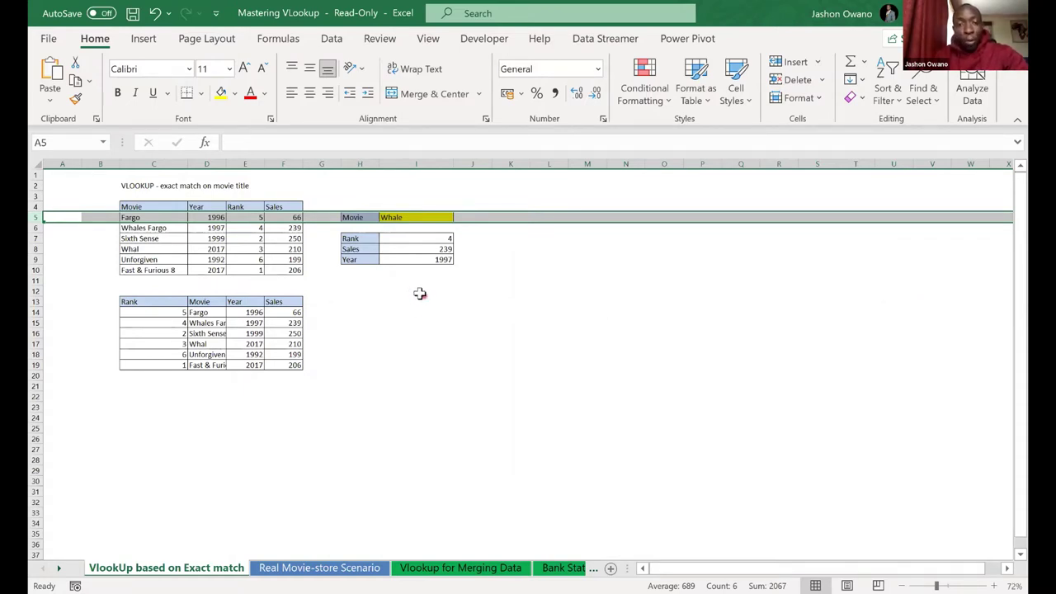
Begin a VLOOKUP formula in cell I12 with the quoted text "Fargo" as the lookup value
left_click(418, 291)
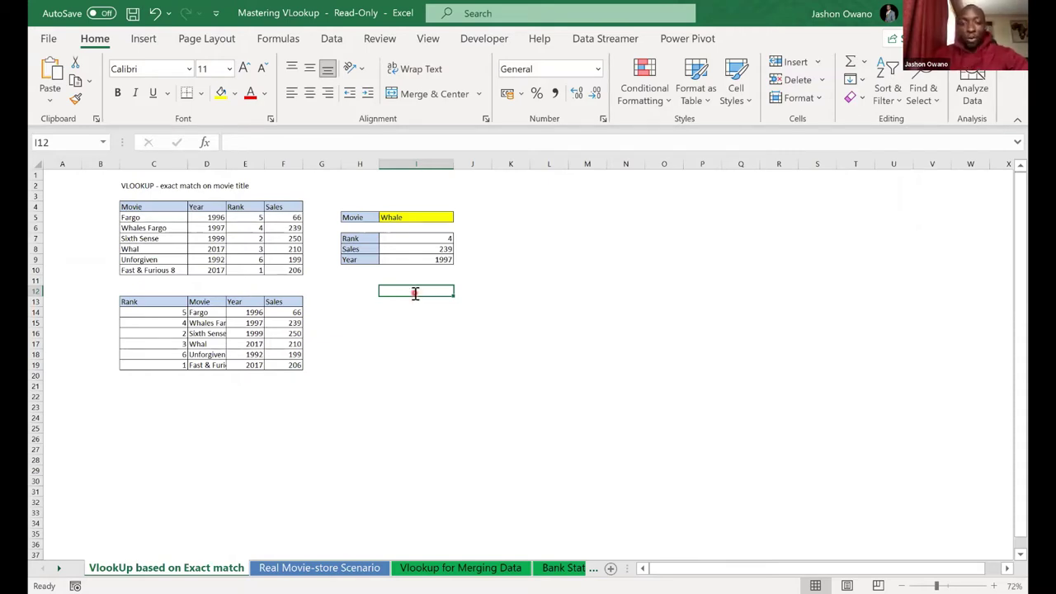
type("=")
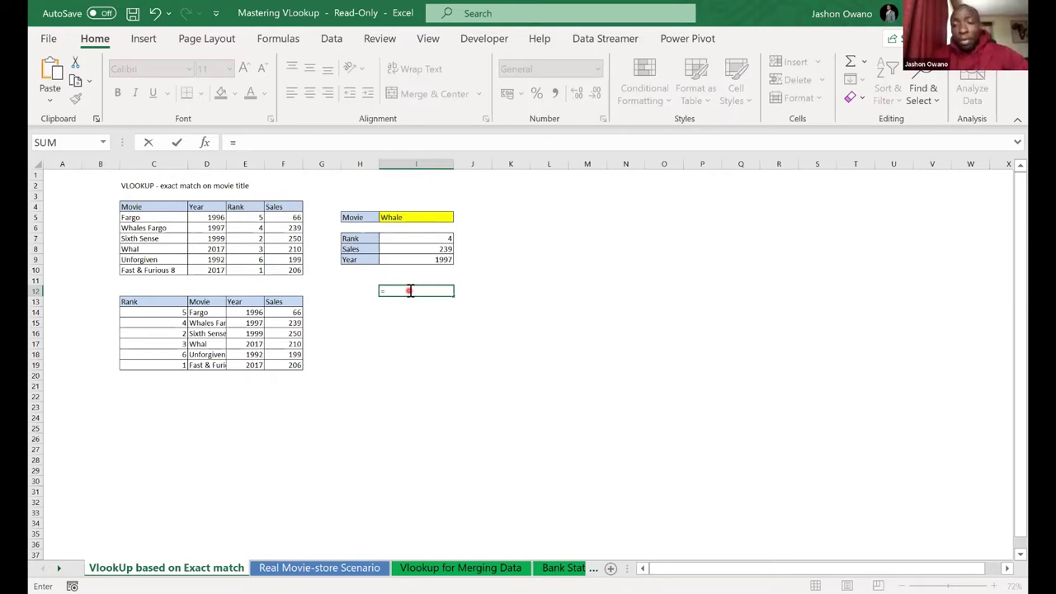
type("vlo")
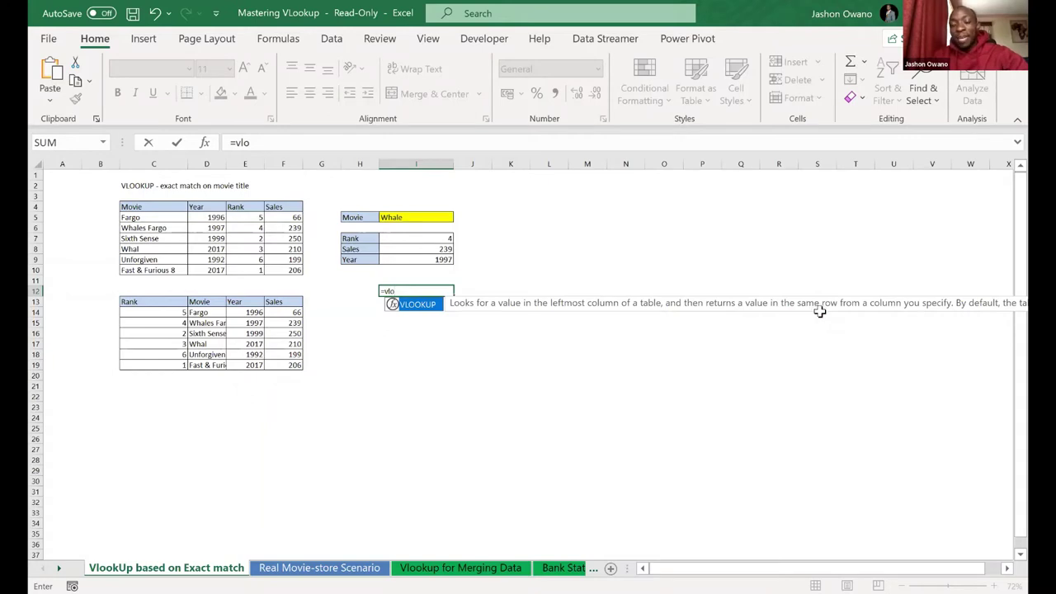
double_click(419, 305)
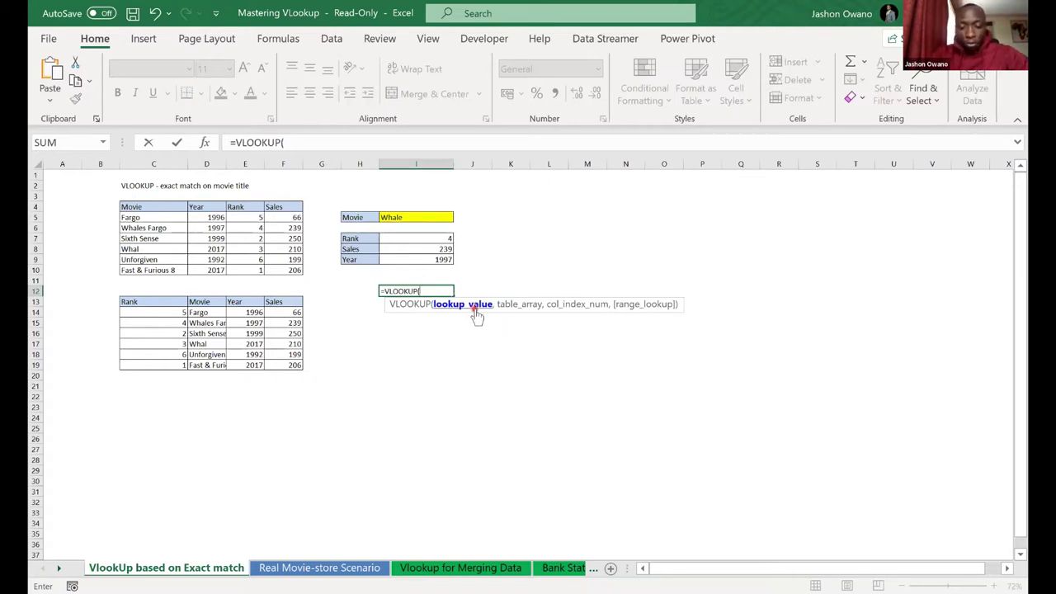
type("Fargo")
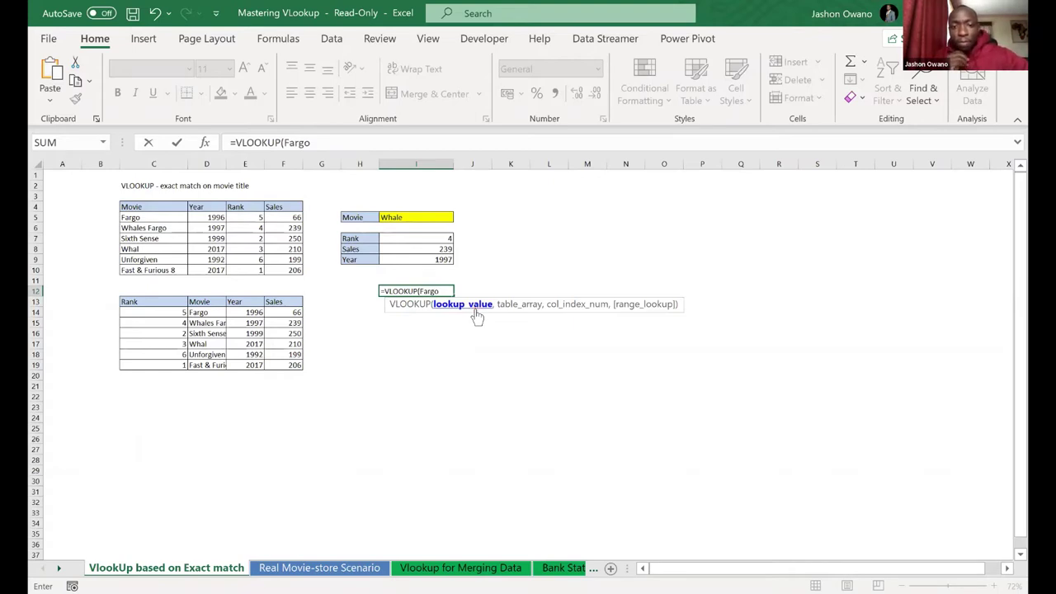
left_click(432, 294)
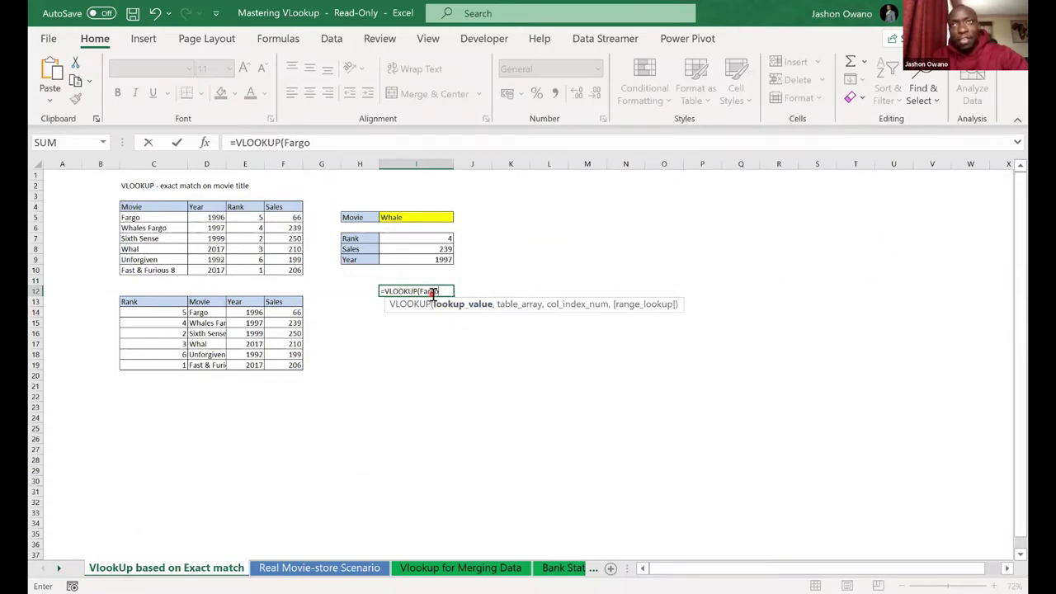
left_click(439, 292)
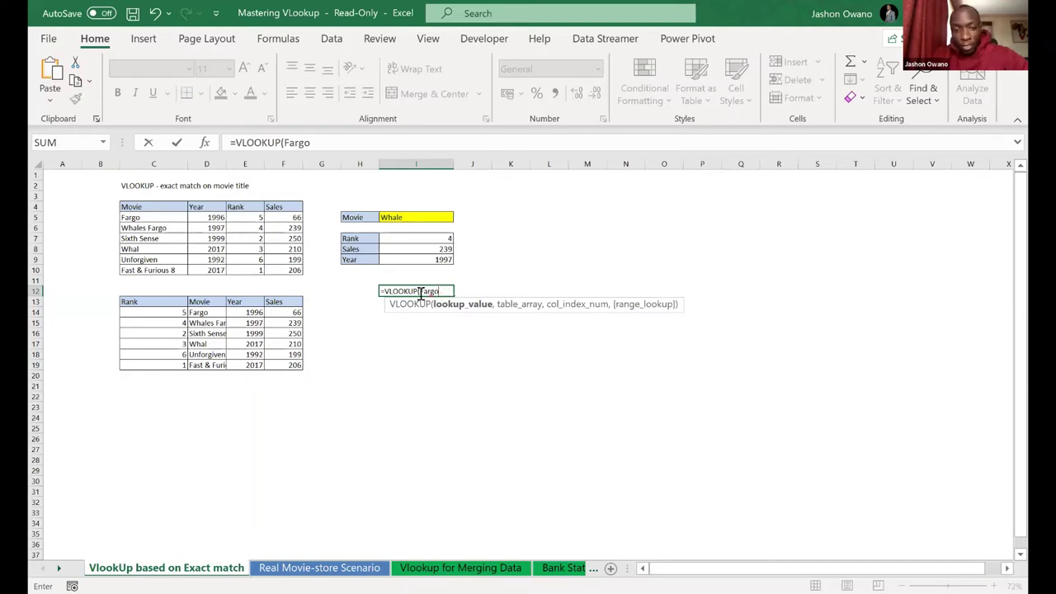
type("\"")
left_click(419, 292)
type("\"")
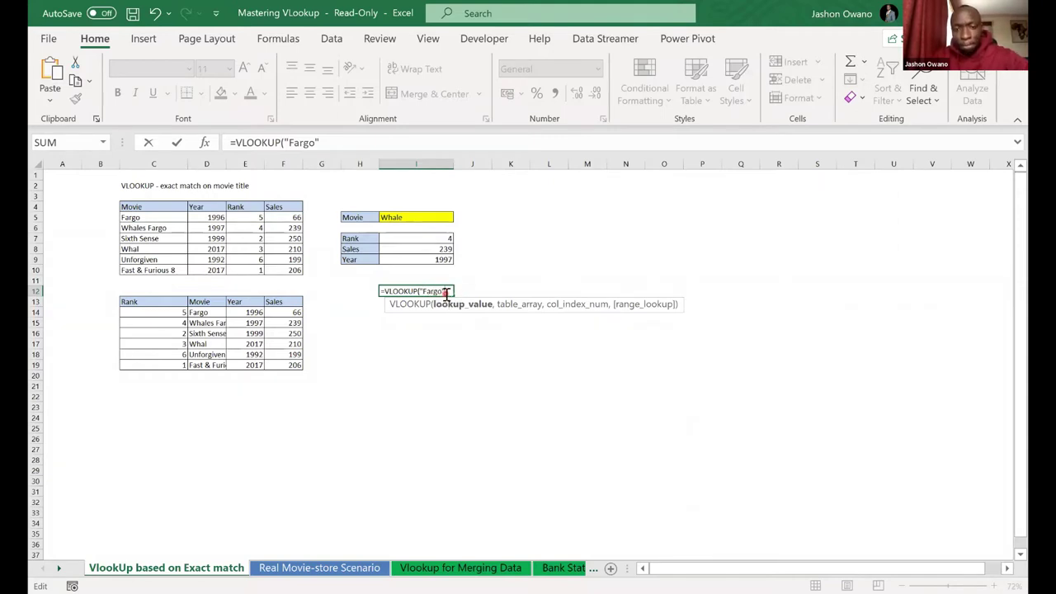
Set the VLOOKUP table array to the upper movie table including its headers, C4:F10
type(",")
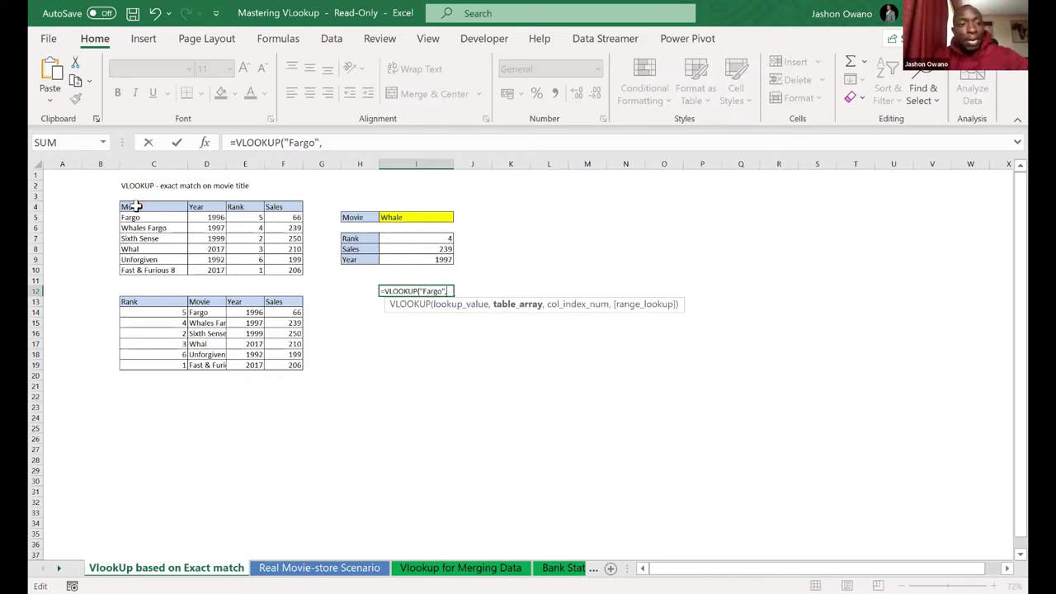
left_click_drag(136, 207, 174, 216)
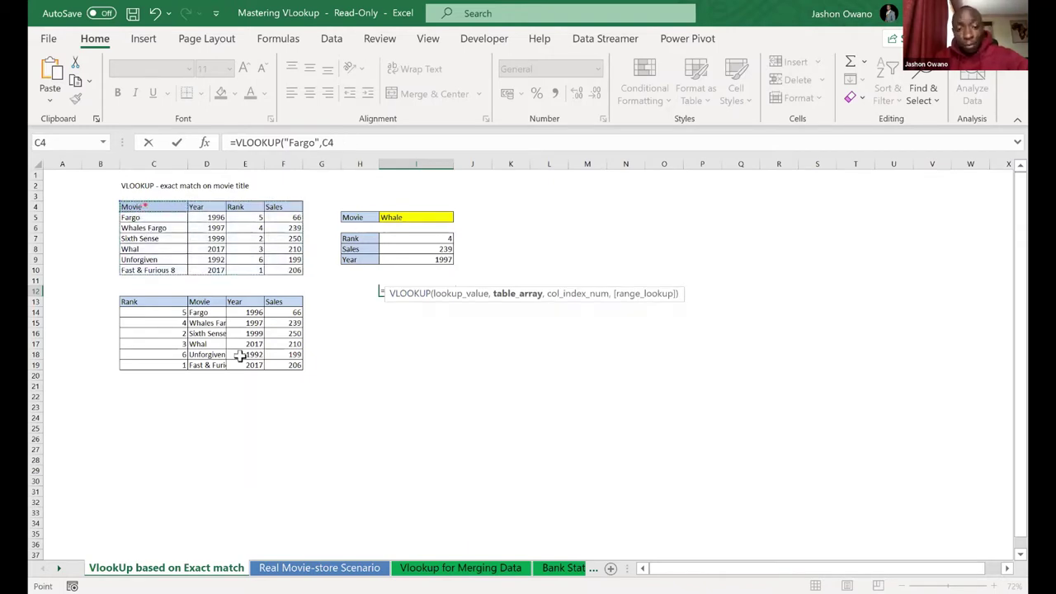
key("ctrl+shift+Down")
key("ctrl+shift+Right")
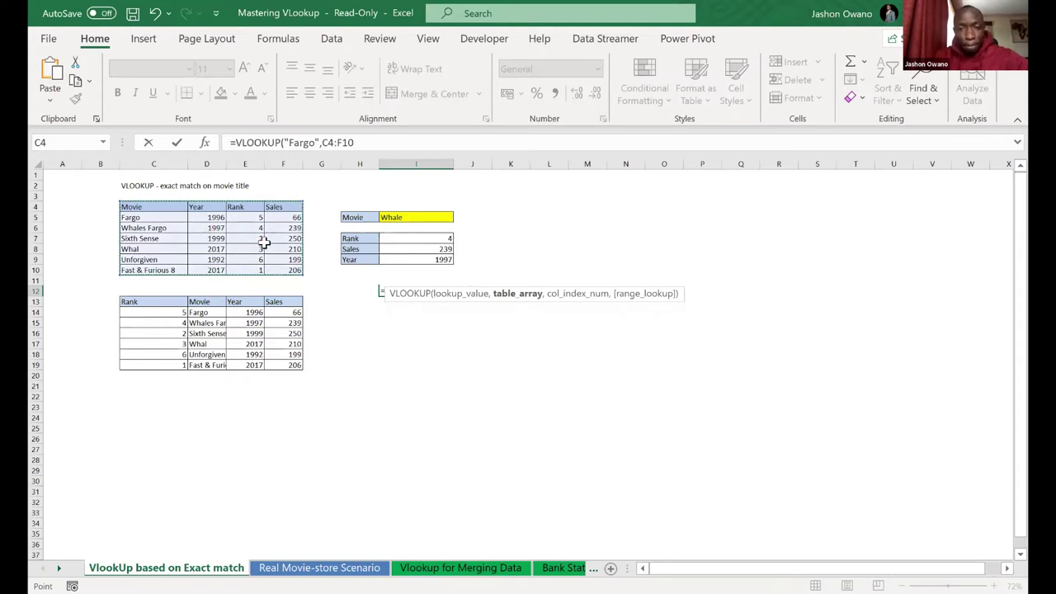
type(",")
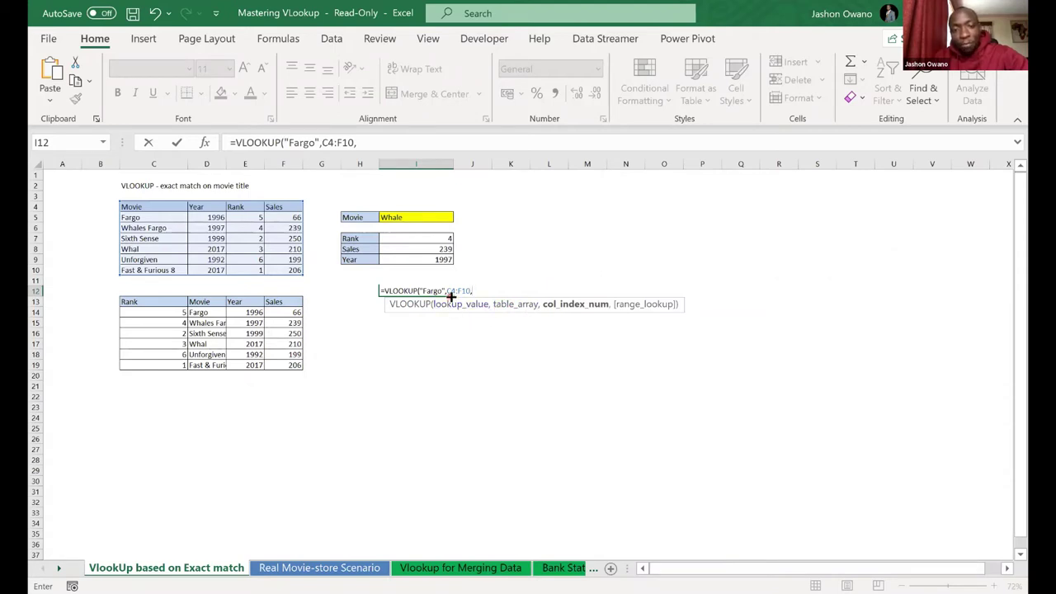
Set the VLOOKUP column index number to 4 so the formula returns the Sales column
left_click_drag(126, 203, 125, 203)
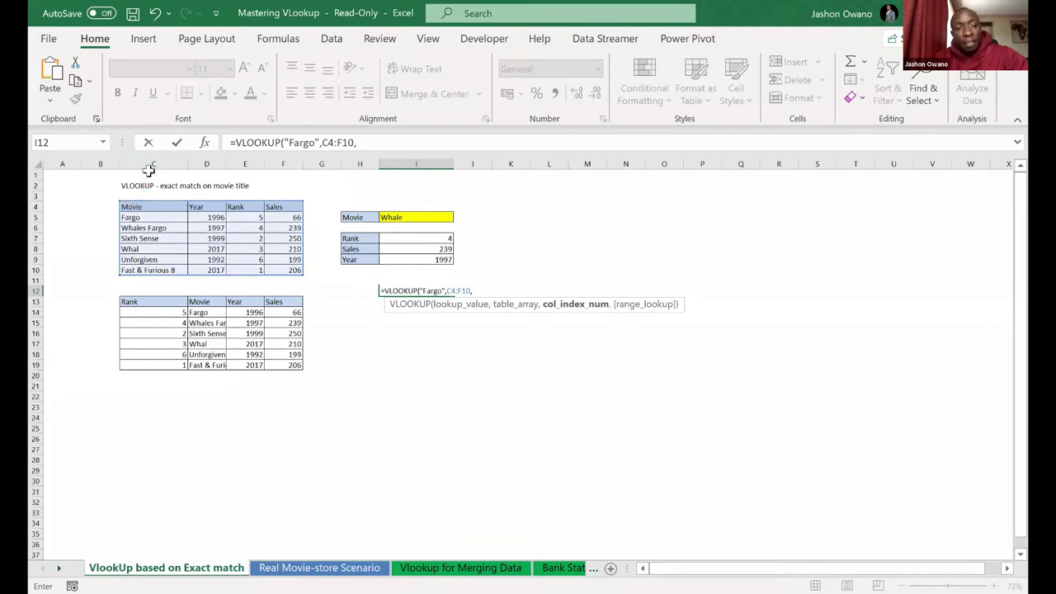
left_click_drag(154, 164, 285, 164)
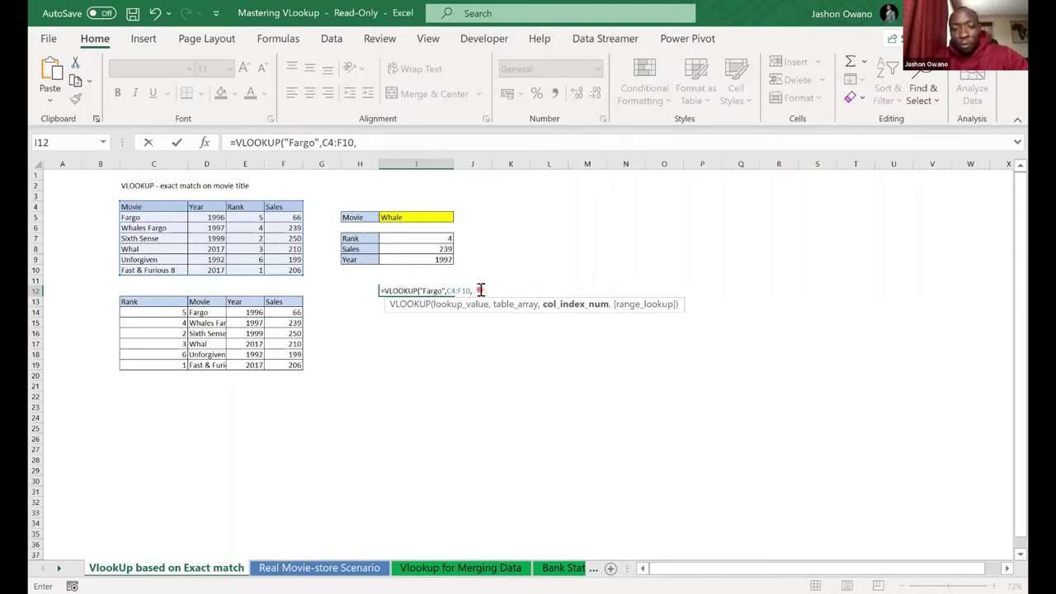
type("4")
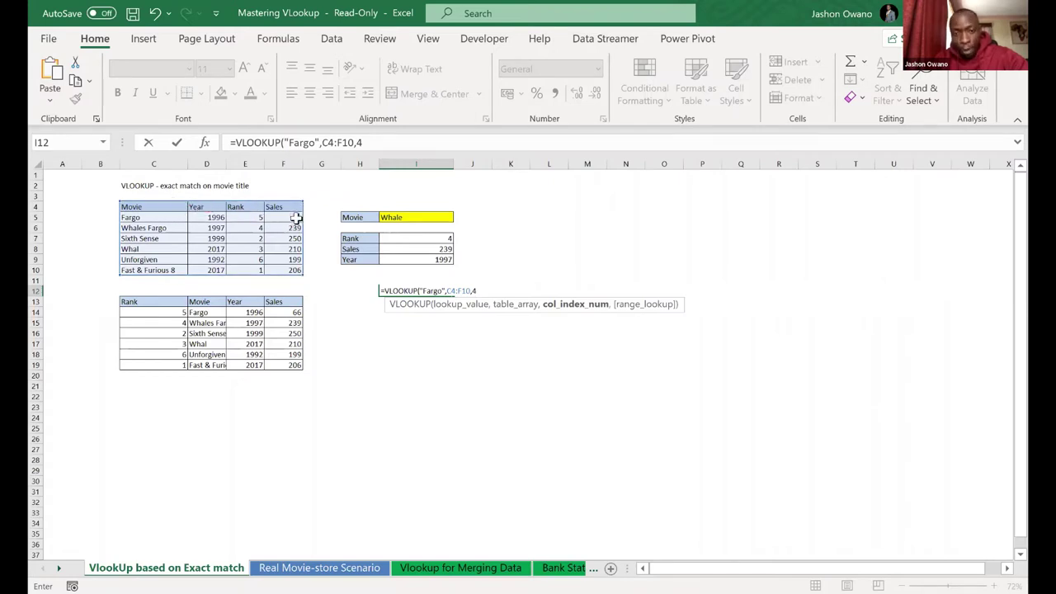
left_click(479, 291)
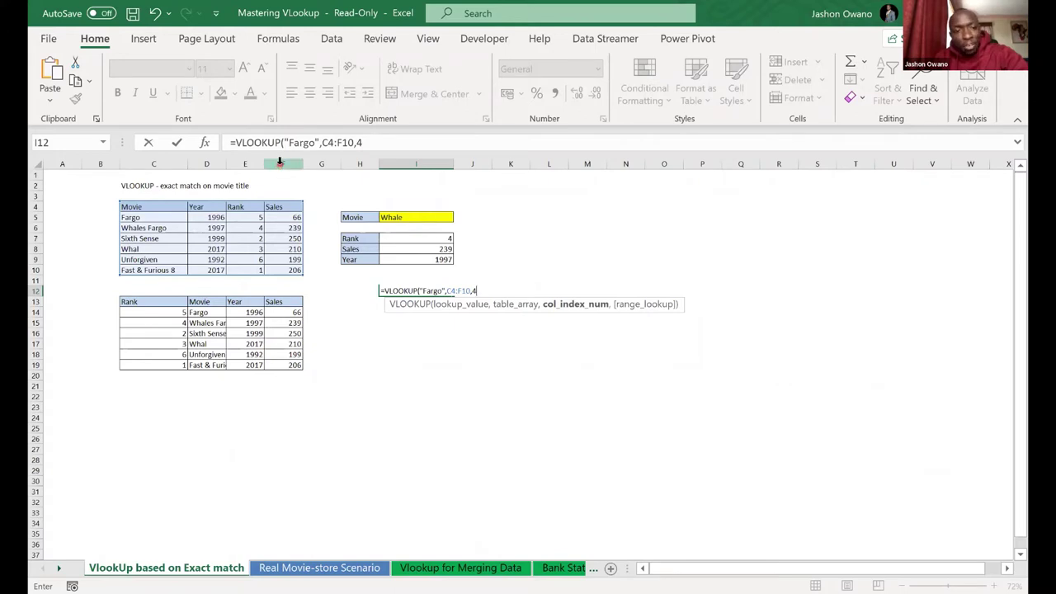
left_click(602, 315)
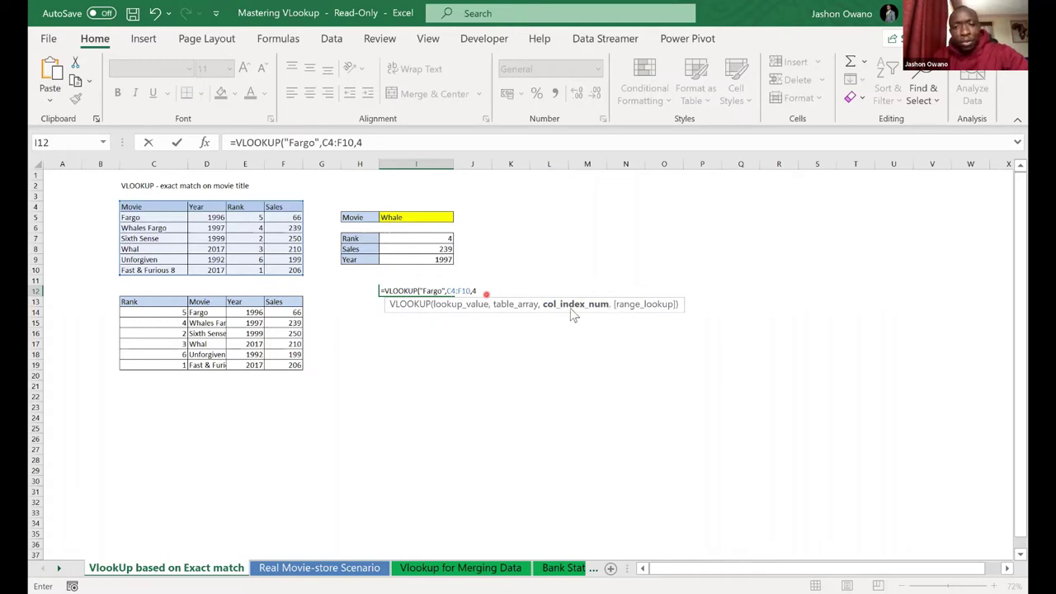
type(",")
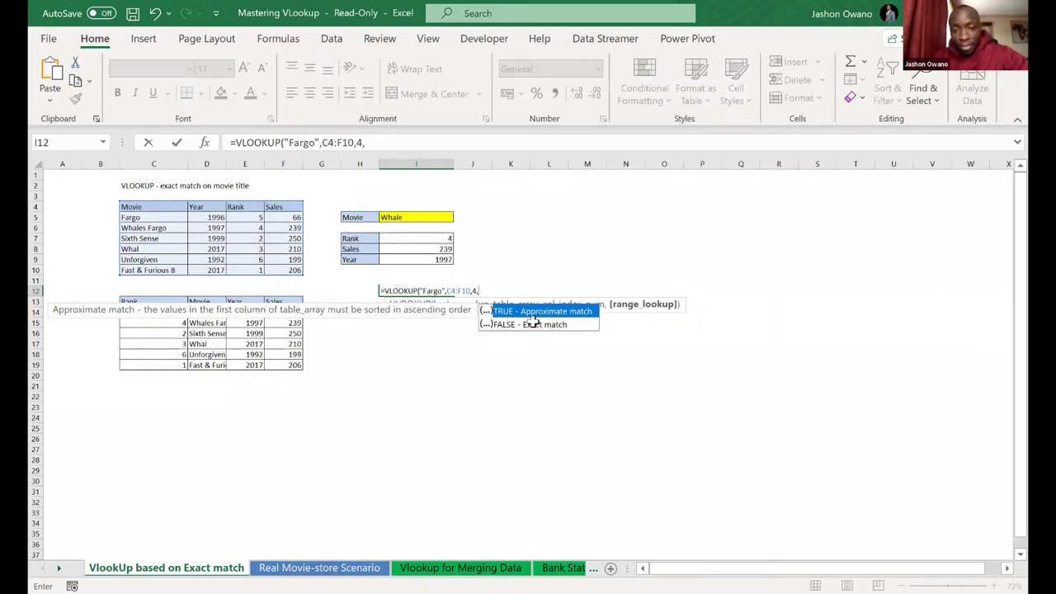
left_click(533, 323)
double_click(533, 323)
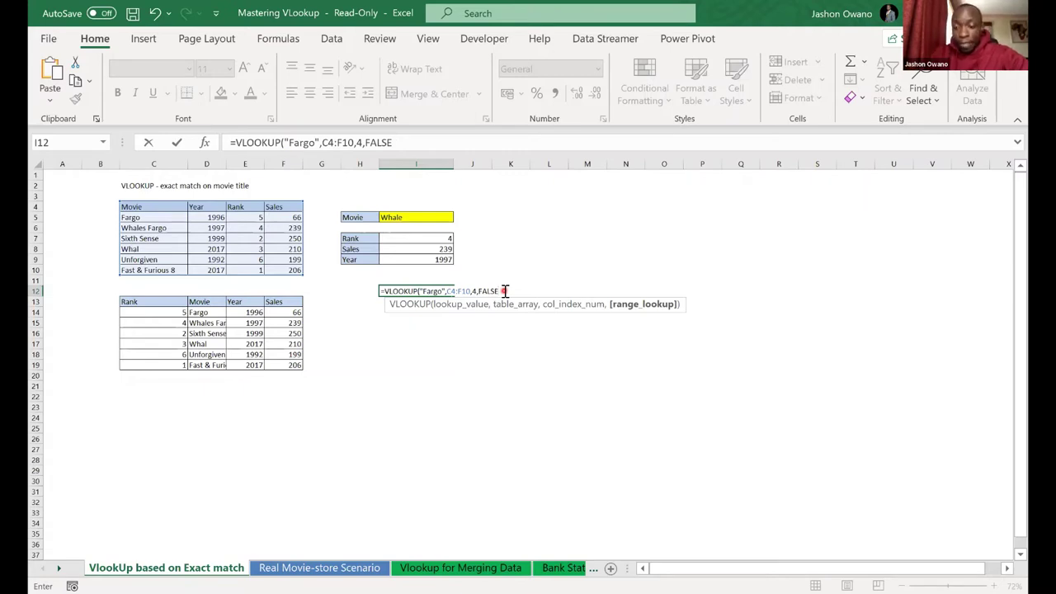
key("BackSpace")
key("BackSpace")
key("BackSpace")
key("BackSpace")
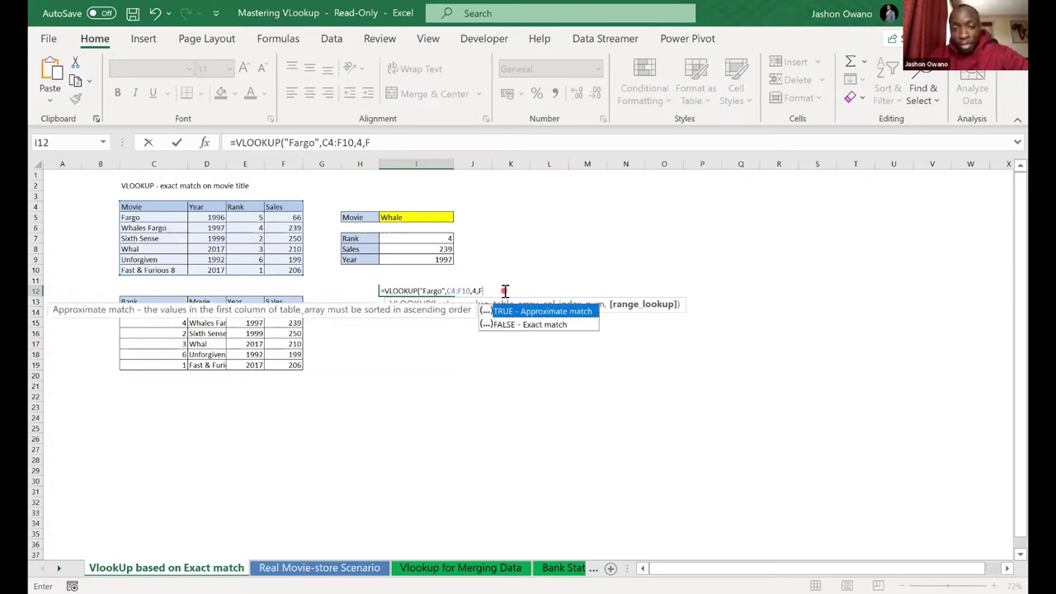
key("BackSpace")
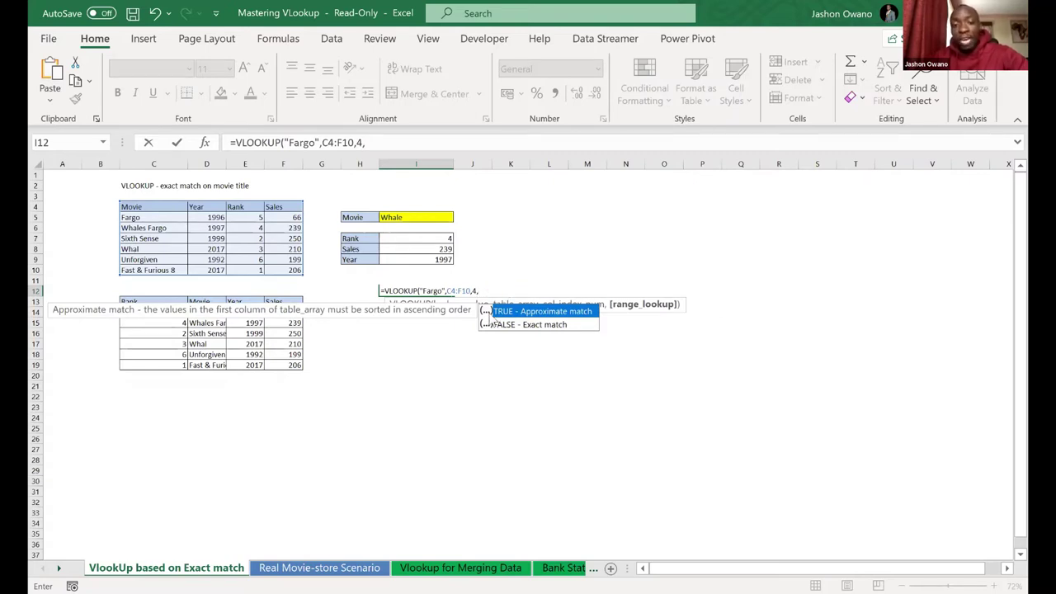
Set the VLOOKUP range lookup to FALSE for an exact match, enter the formula and reselect cell I12
left_click(545, 327)
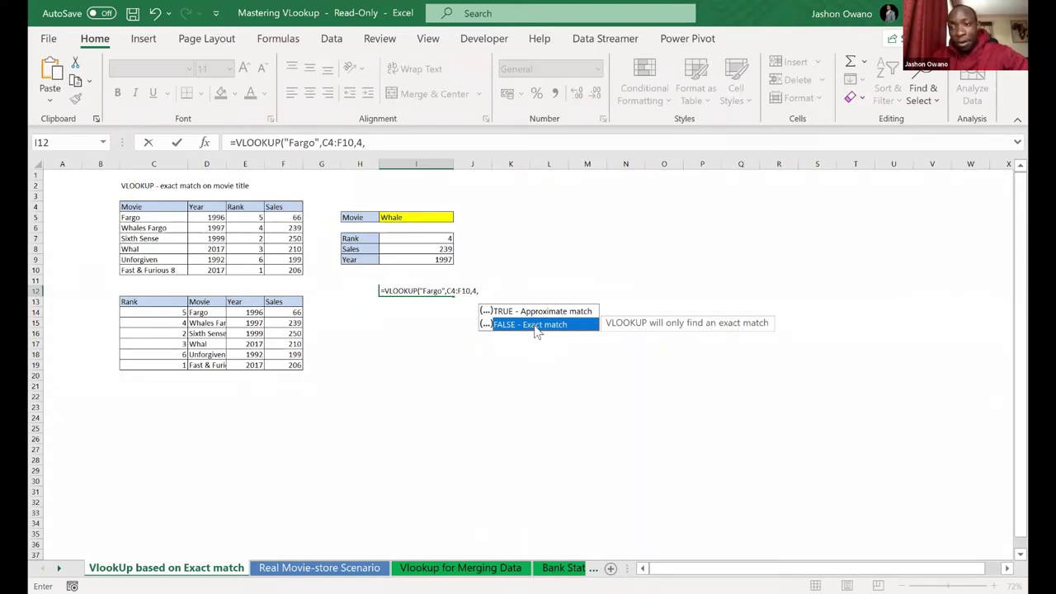
left_click(482, 291)
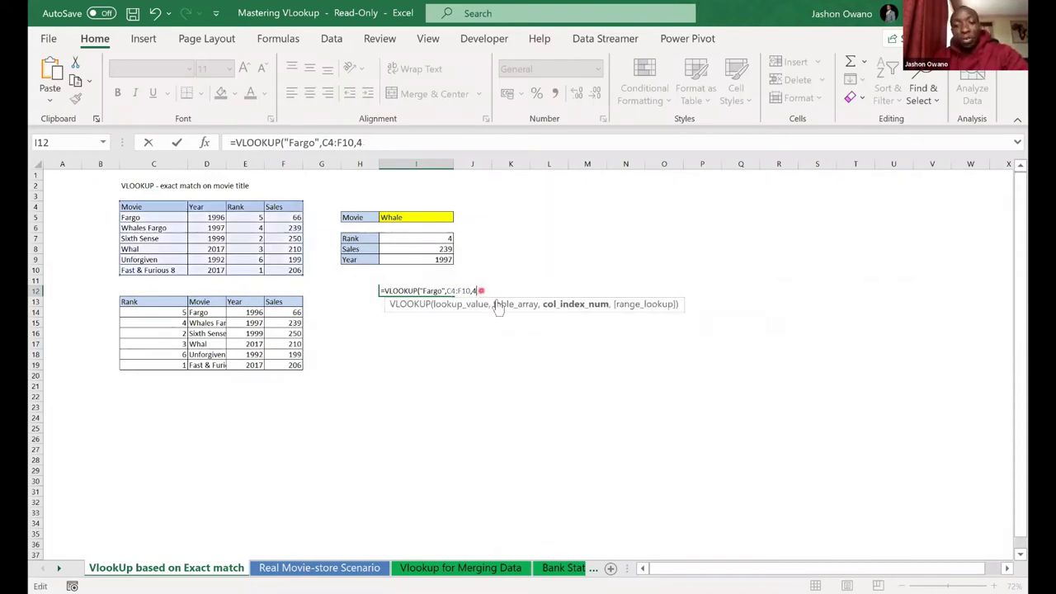
key("BackSpace")
type(",")
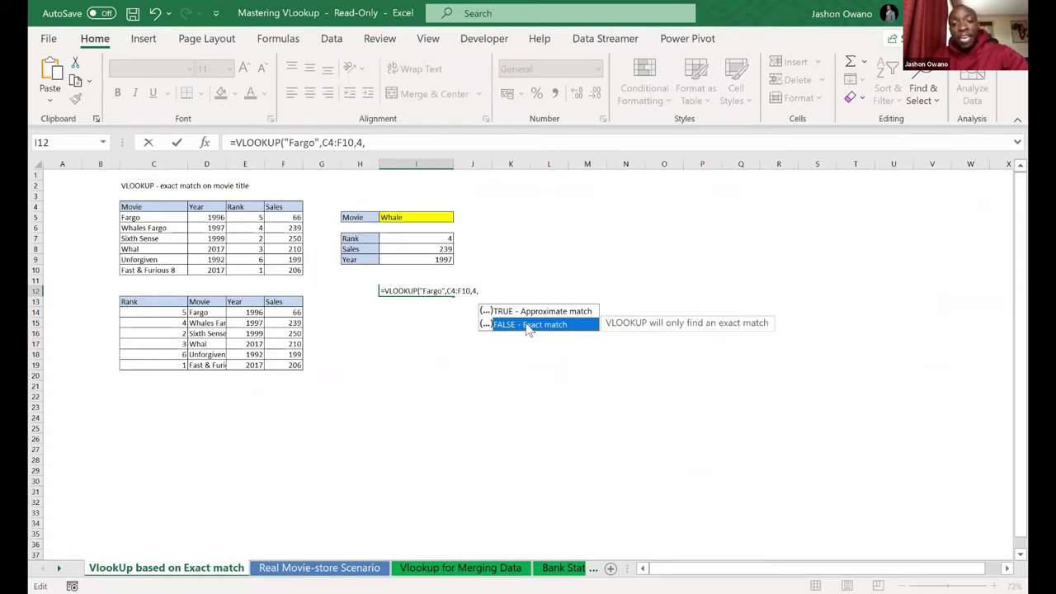
double_click(525, 323)
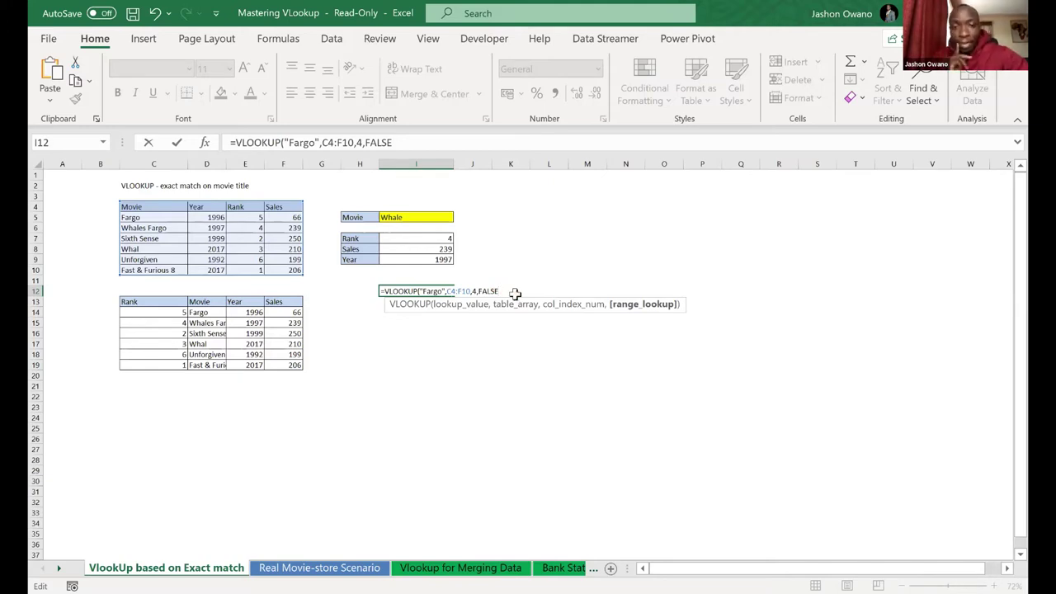
key("Return")
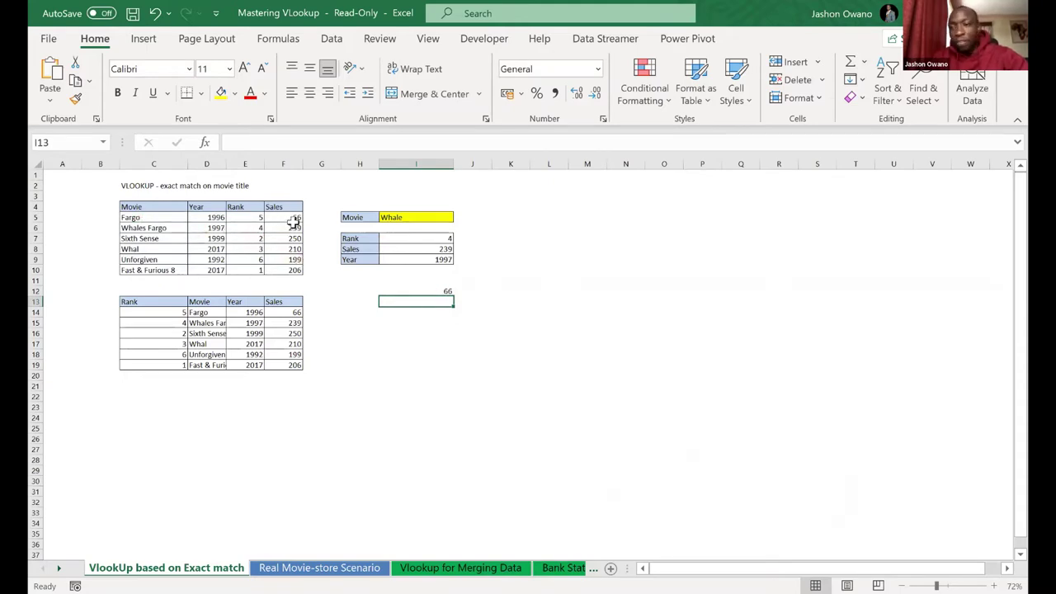
left_click(427, 288)
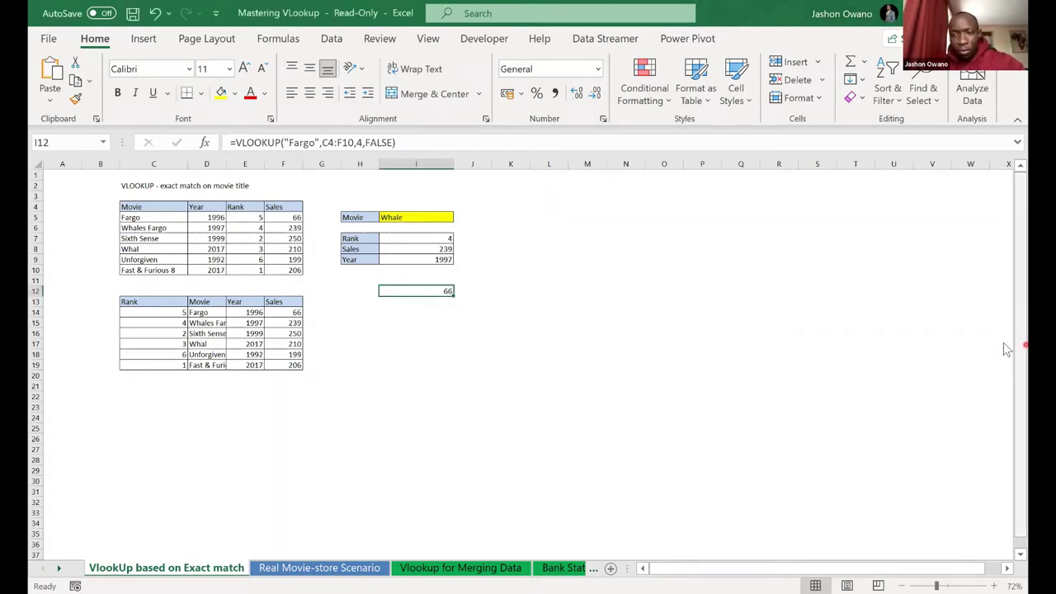
Clear the Rank, Sales and Year lookup results in cells I7:I9
scroll(490, 247, "down", 1)
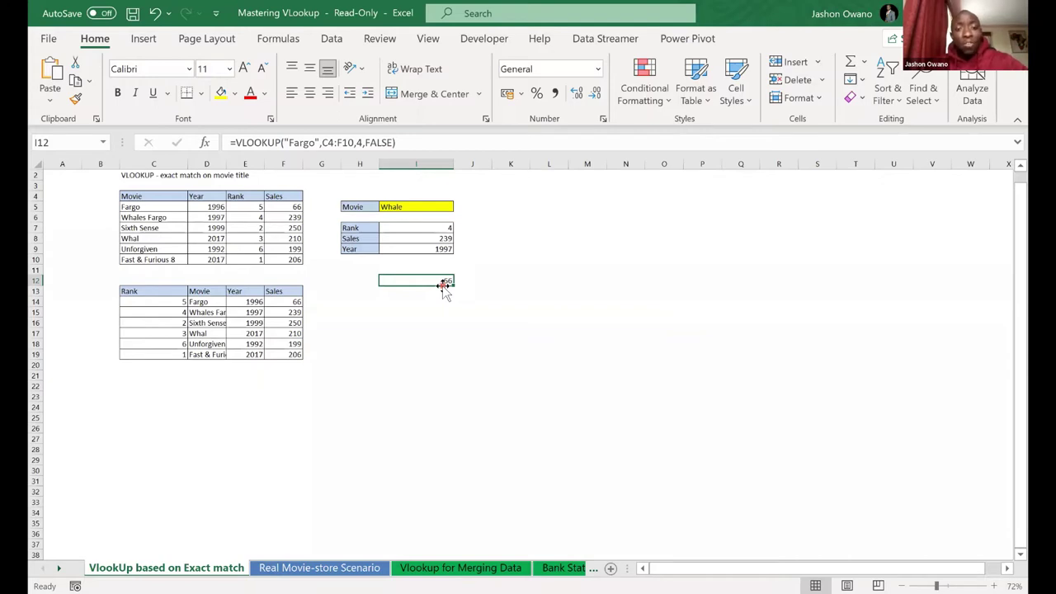
left_click(413, 233)
left_click_drag(413, 232, 435, 245)
left_click(487, 257)
left_click(508, 228)
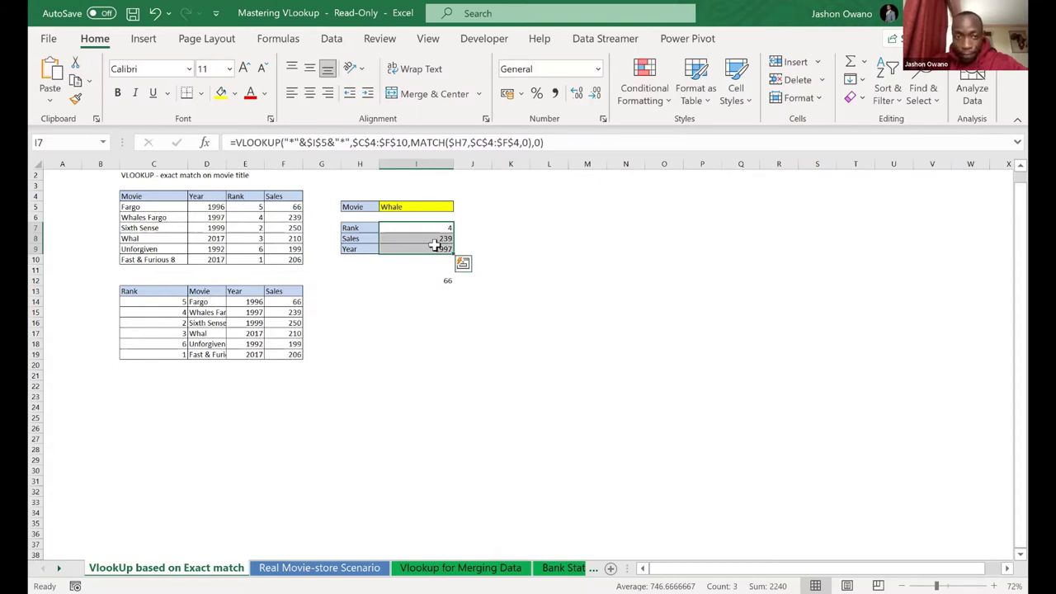
key("Delete")
left_click(542, 272)
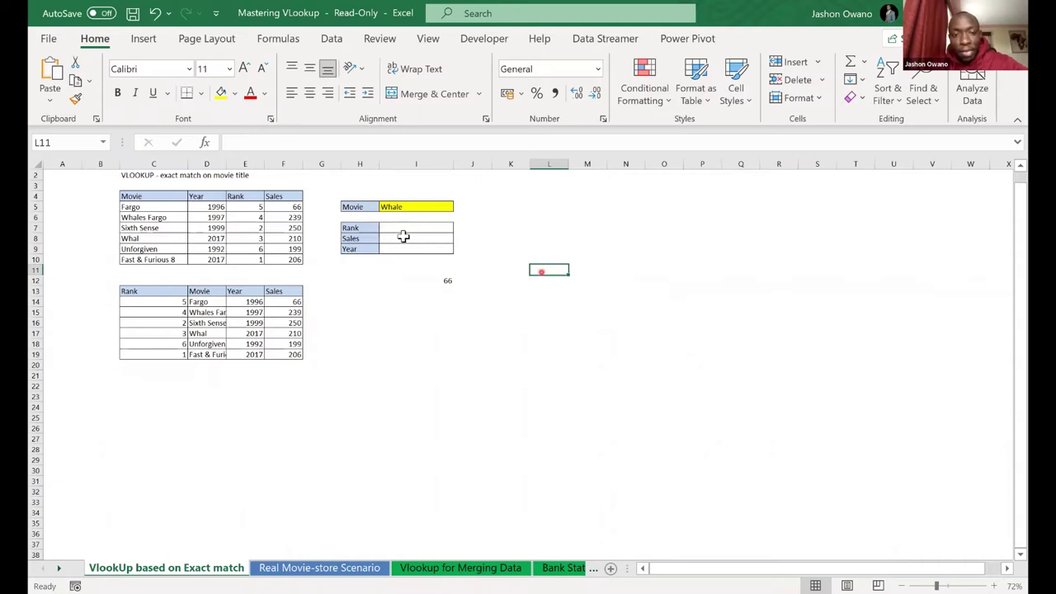
Undo the clearing of the Rank, Sales and Year formulas in cells I7:I9
left_click_drag(405, 230, 412, 250)
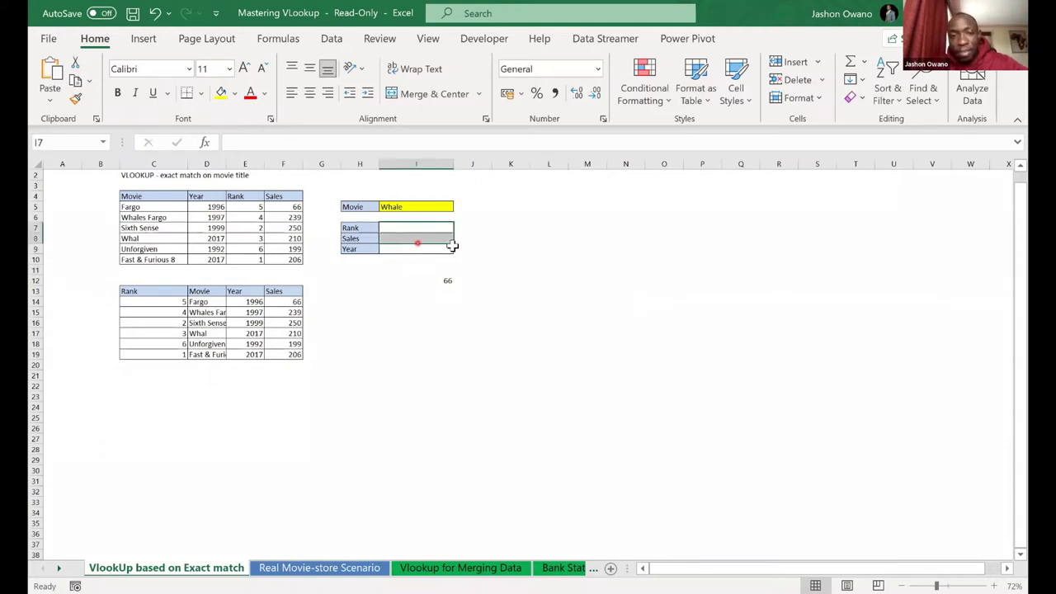
left_click(481, 246)
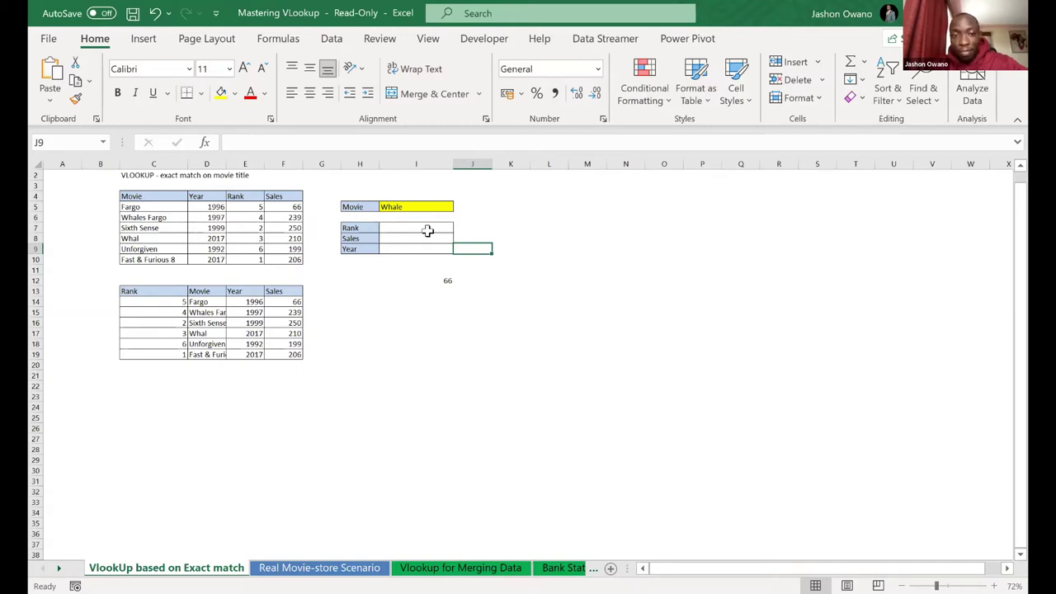
left_click(414, 231)
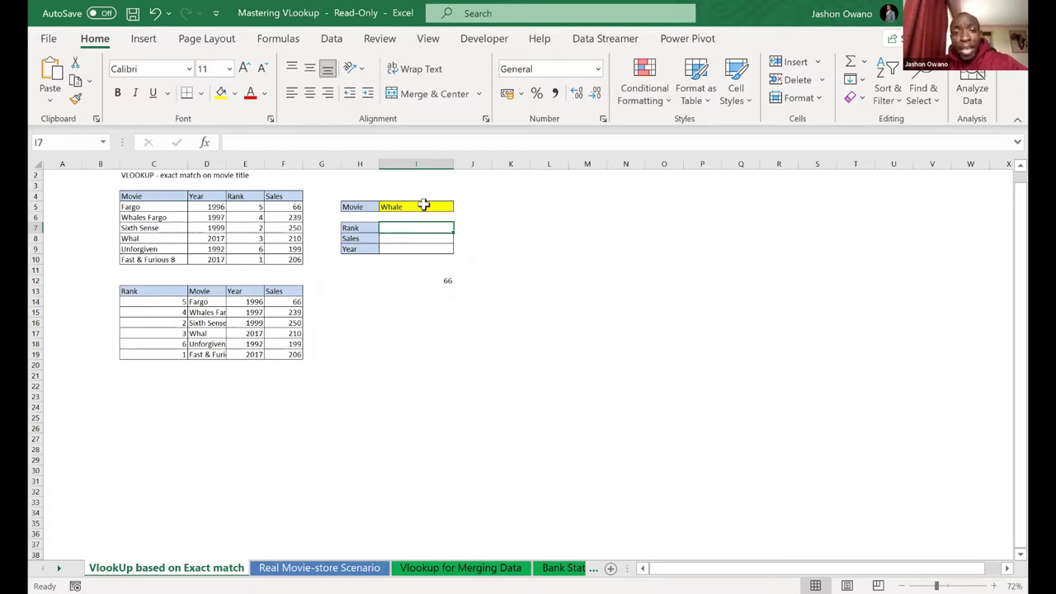
left_click(422, 207)
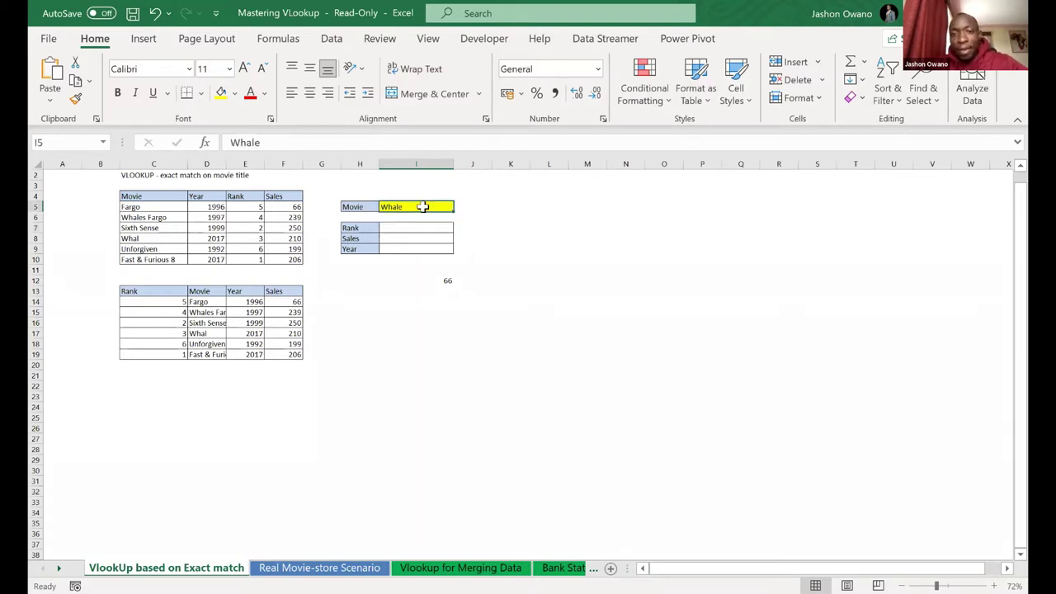
left_click_drag(422, 229, 429, 244)
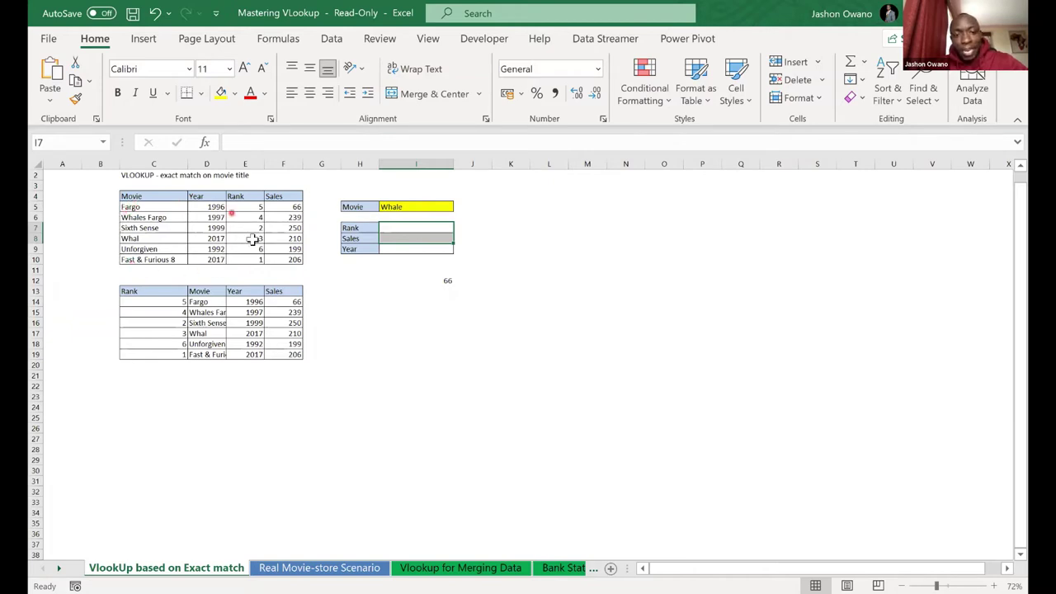
left_click(404, 254, "shift")
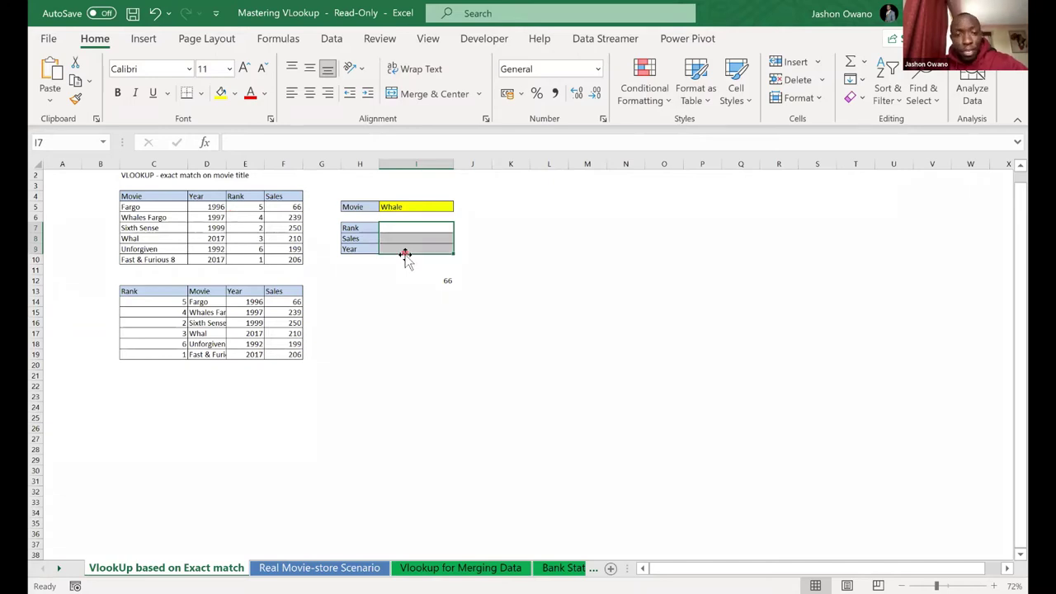
left_click(155, 18)
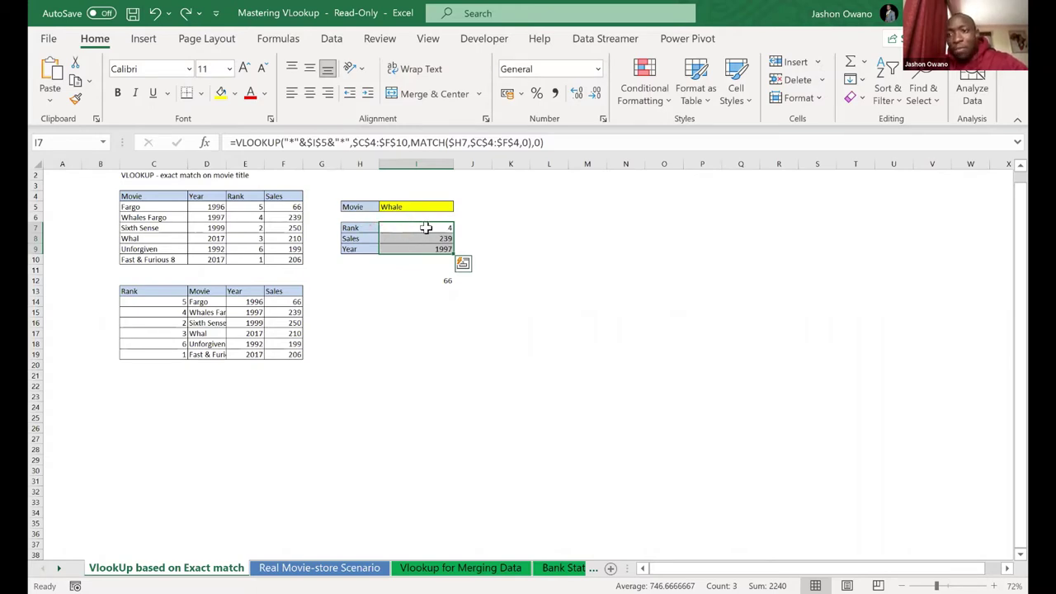
Review the Fargo formula in I12 against its lookup column C, and examine the lower table C13:F19 and its first column header
left_click(437, 281)
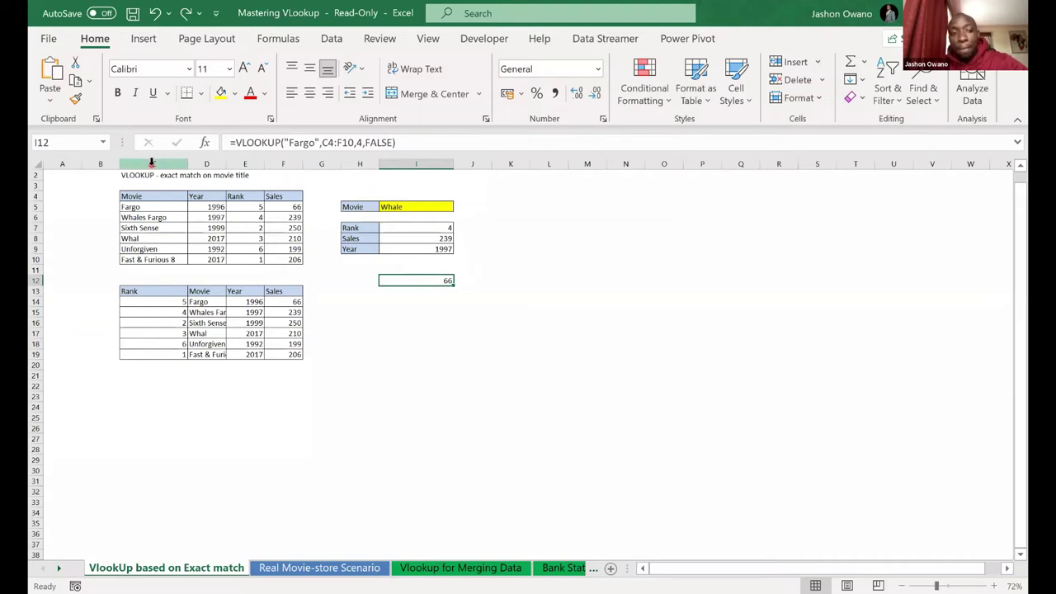
left_click(151, 163)
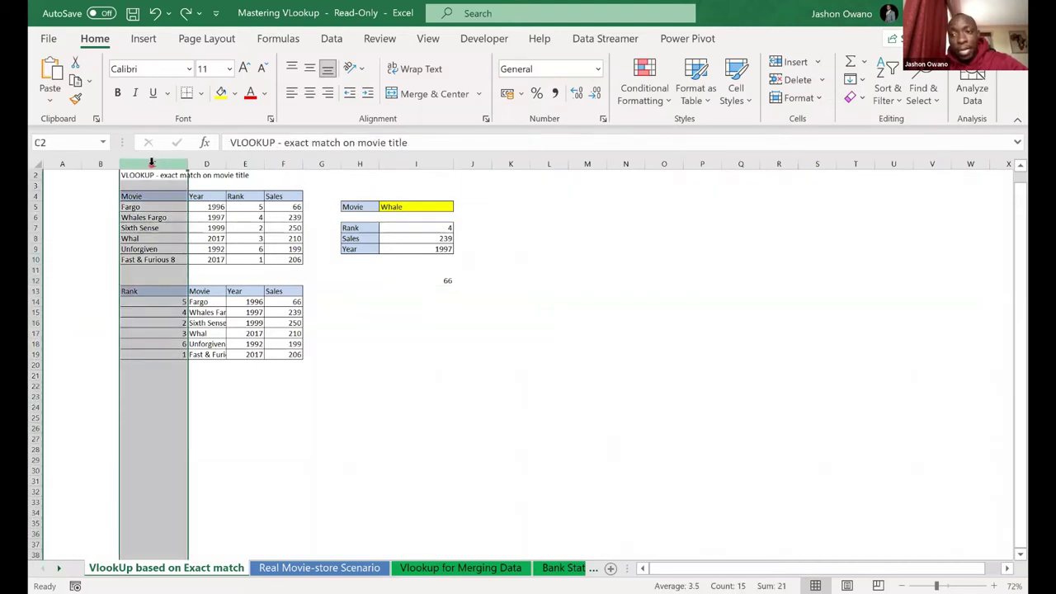
left_click(372, 282)
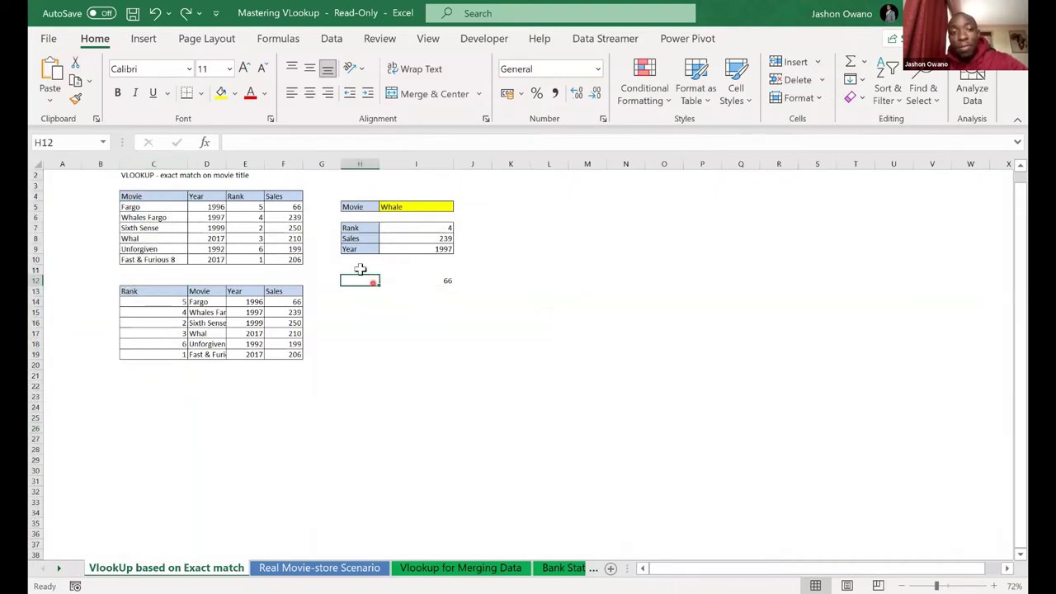
left_click(449, 280)
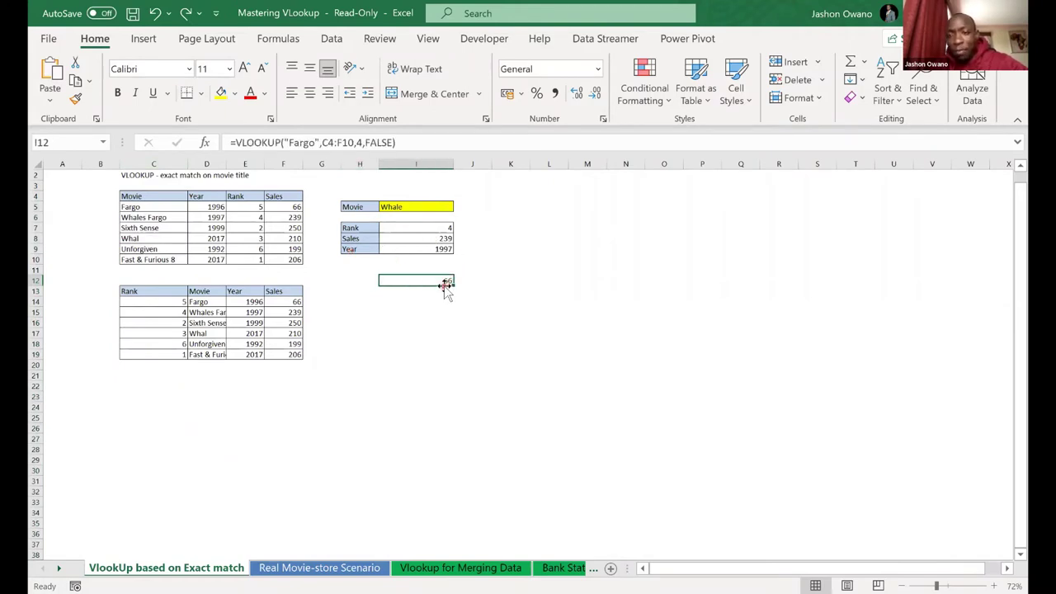
left_click_drag(136, 290, 292, 355)
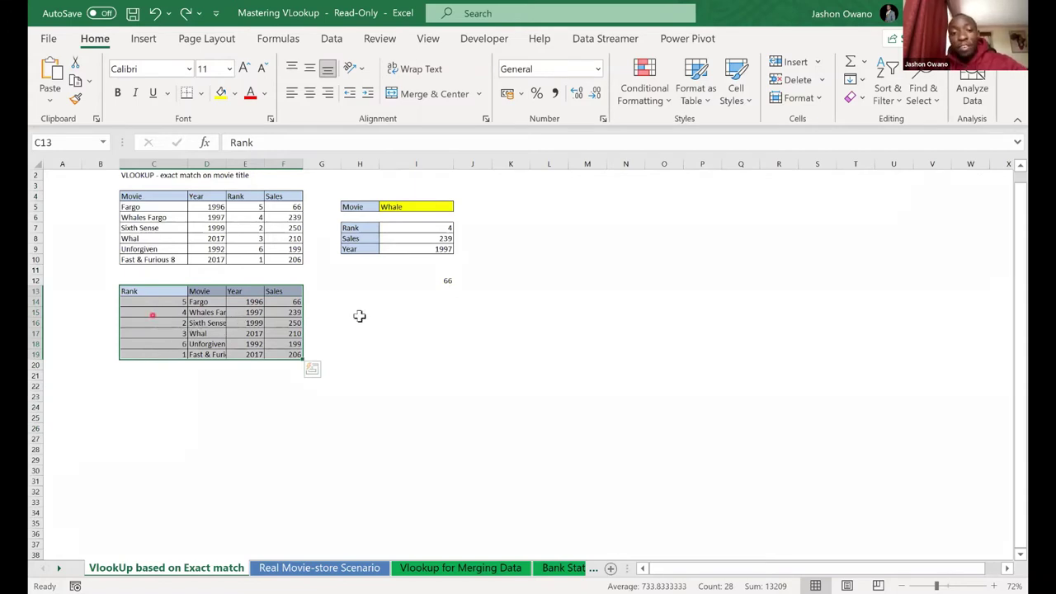
left_click(444, 302)
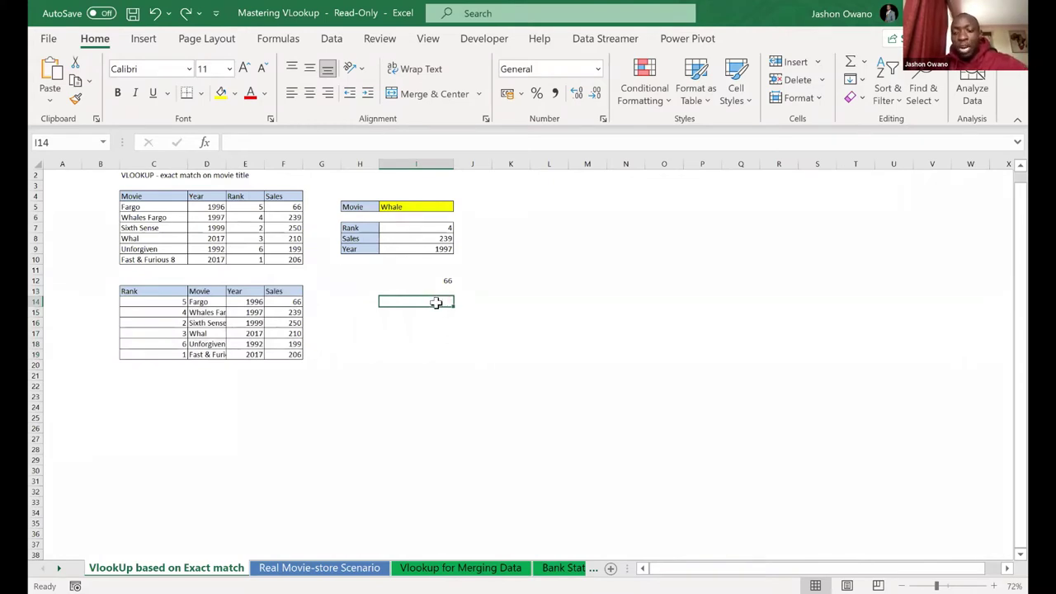
left_click(151, 291)
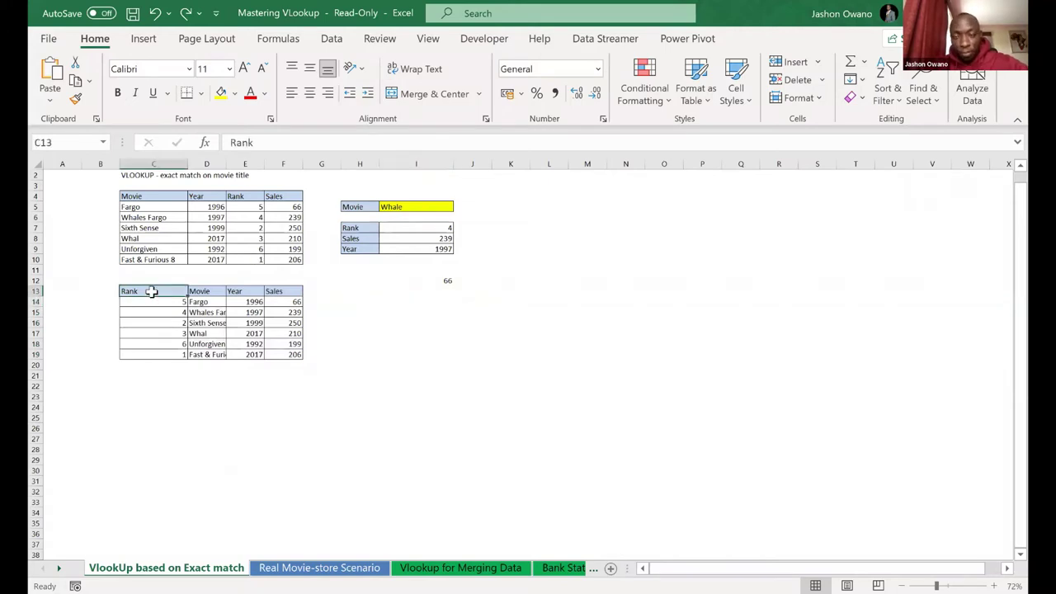
Begin a VLOOKUP formula in cell I15 with the quoted text "Fargo" as the lookup value
left_click(445, 311)
type("=")
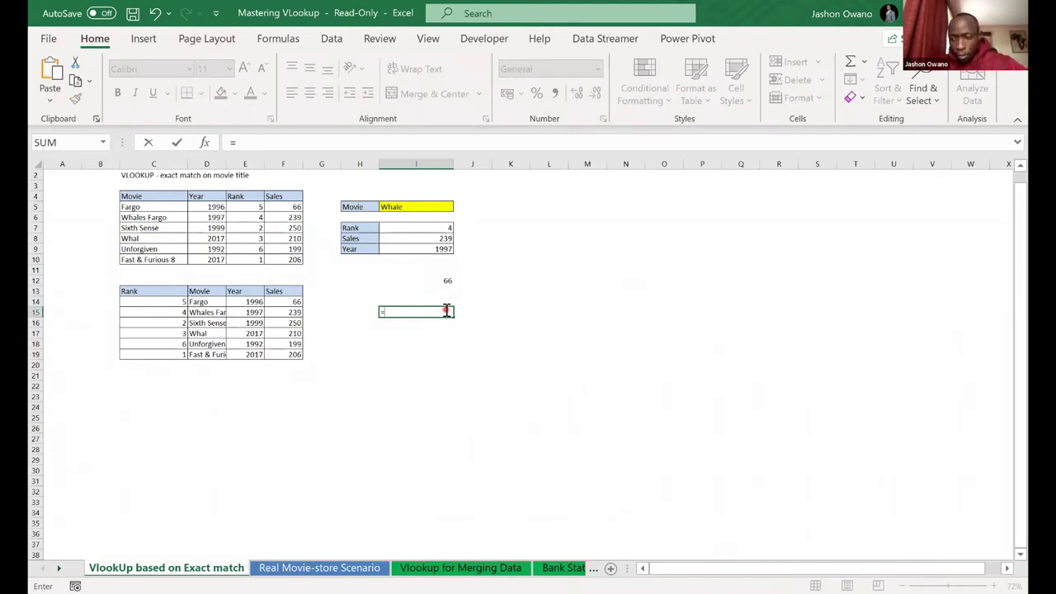
type("vlo")
key("Tab")
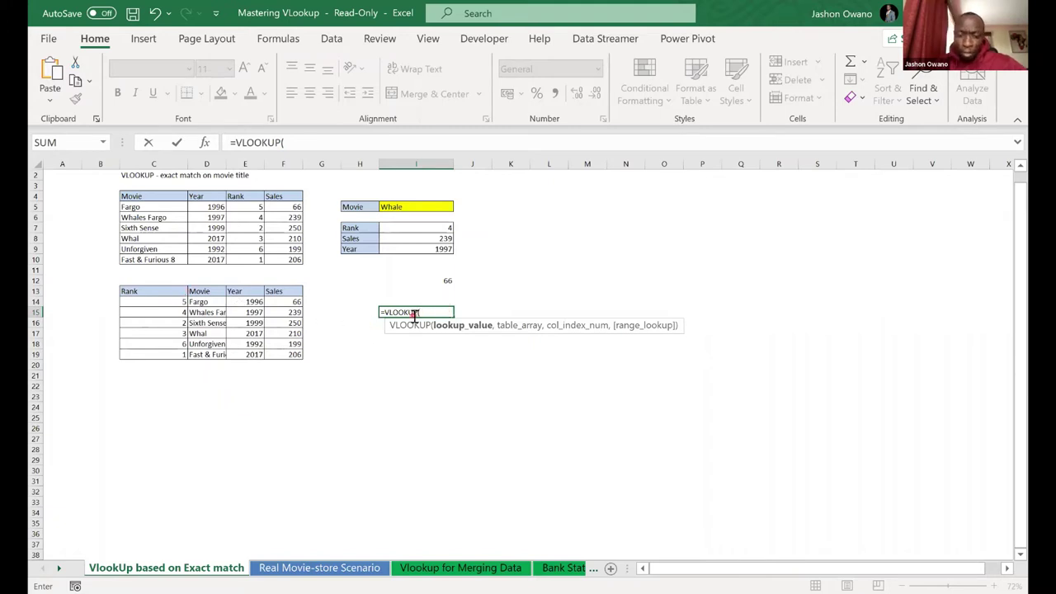
type("\"")
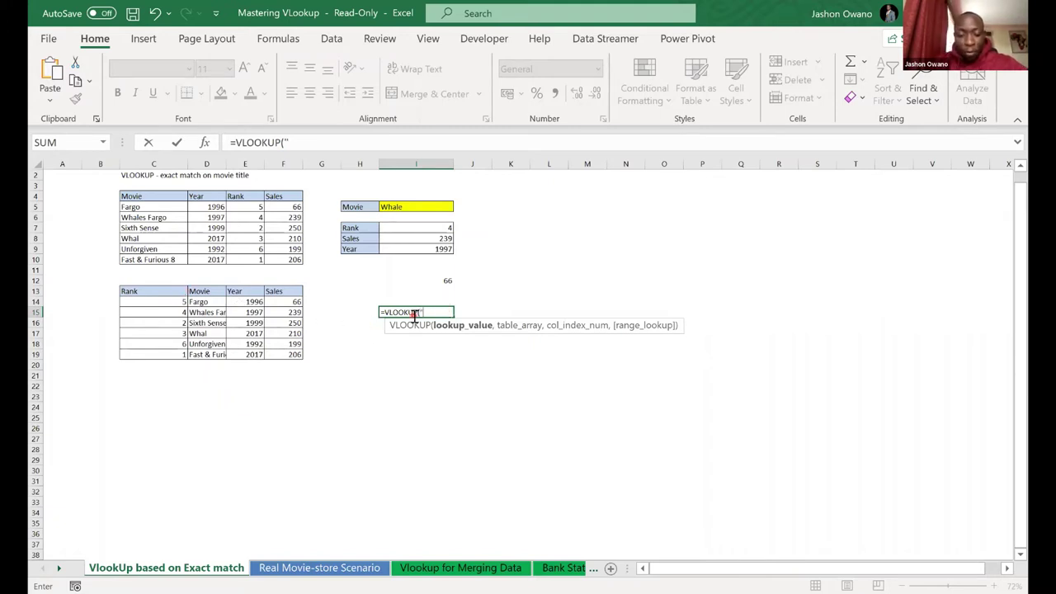
type("Fargo")
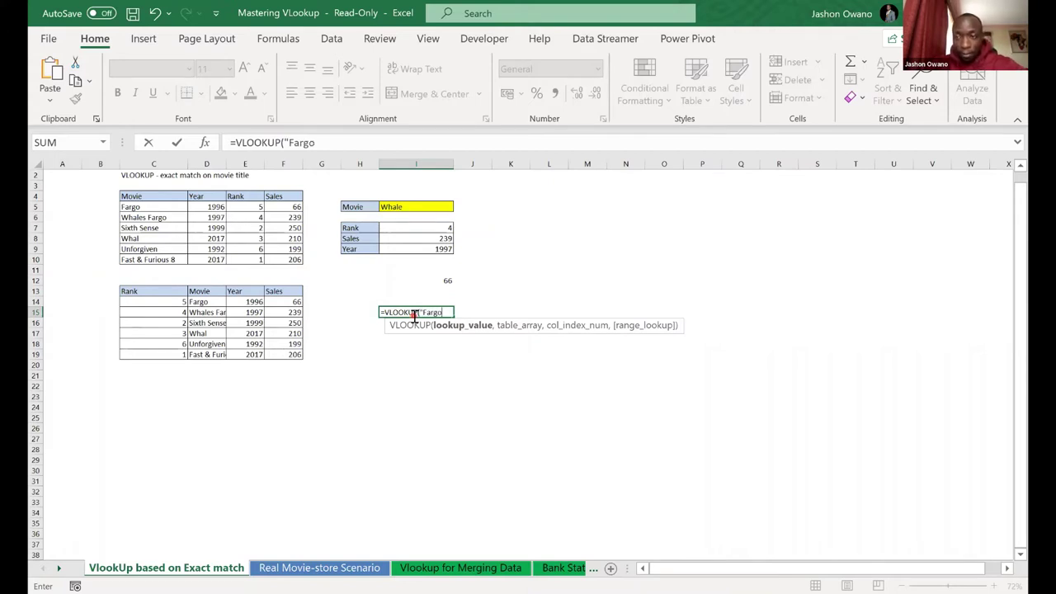
type("\"")
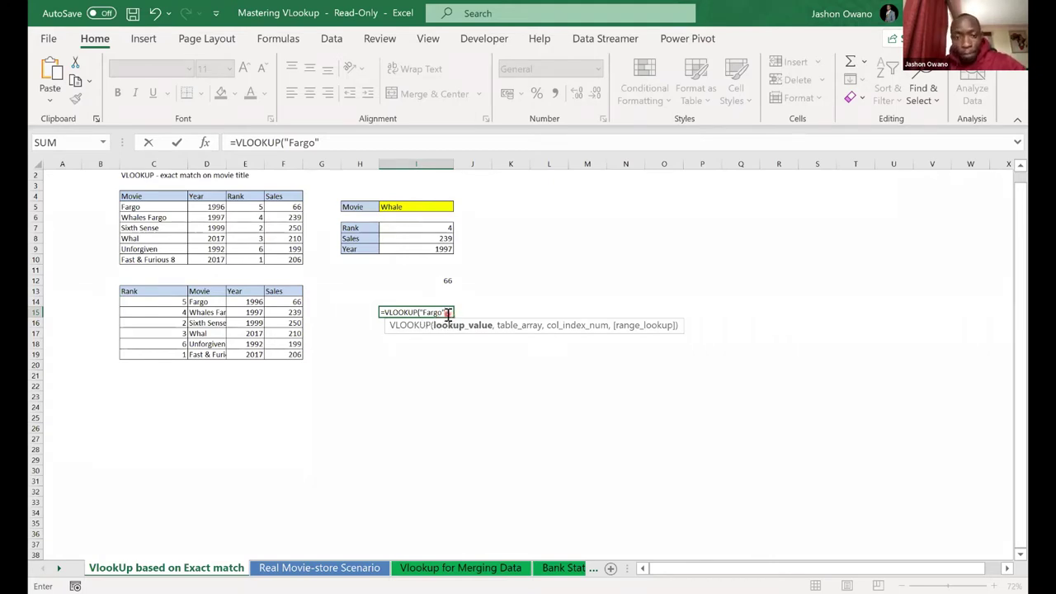
type(",")
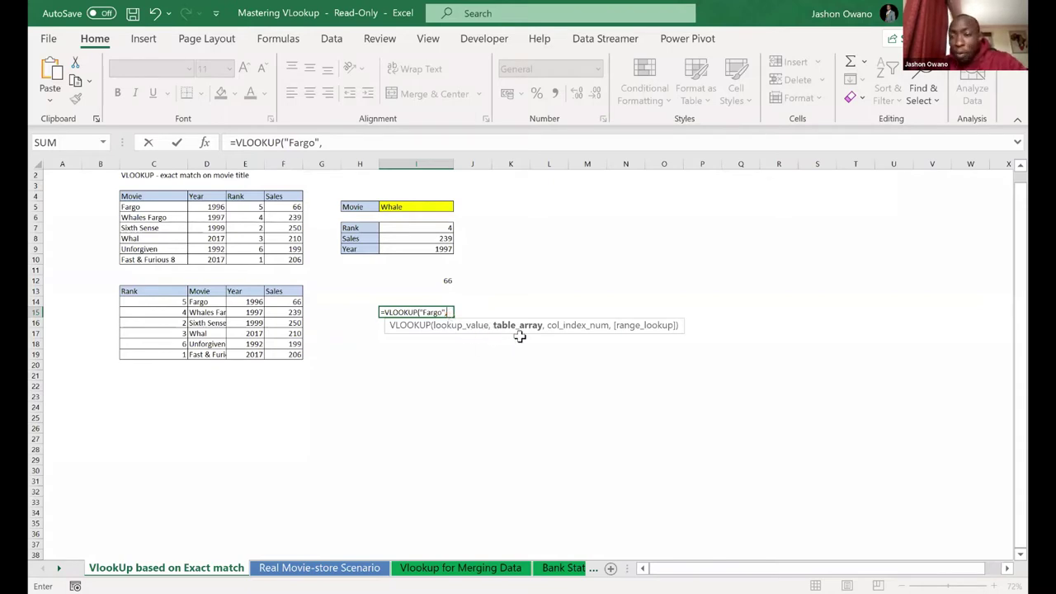
Set the table array to the lower movie table including its headers, C13:F19, and the column index number to 4 for Sales
left_click(176, 292)
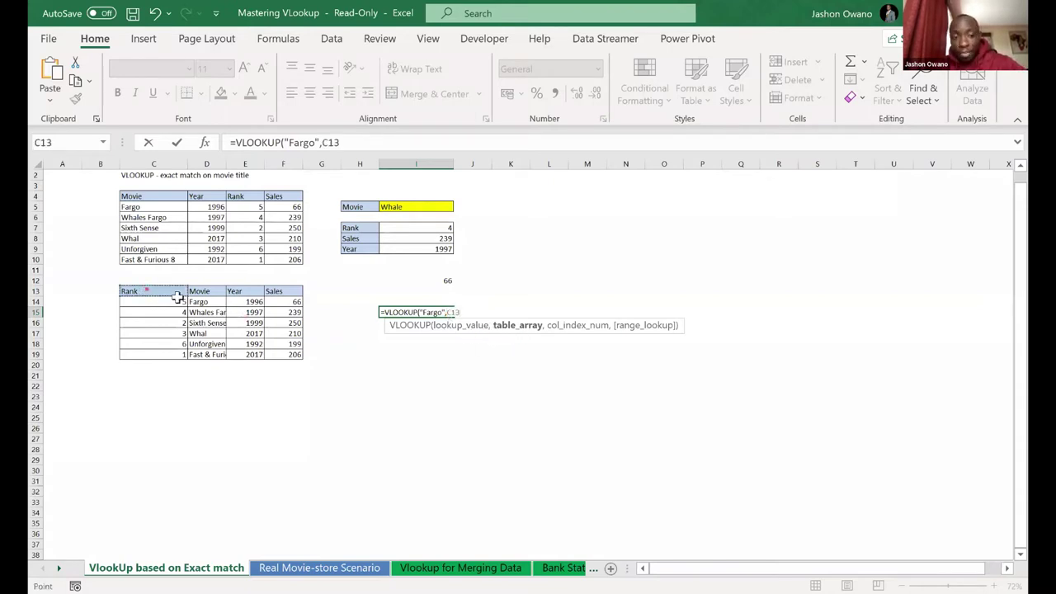
left_click(290, 354, "shift")
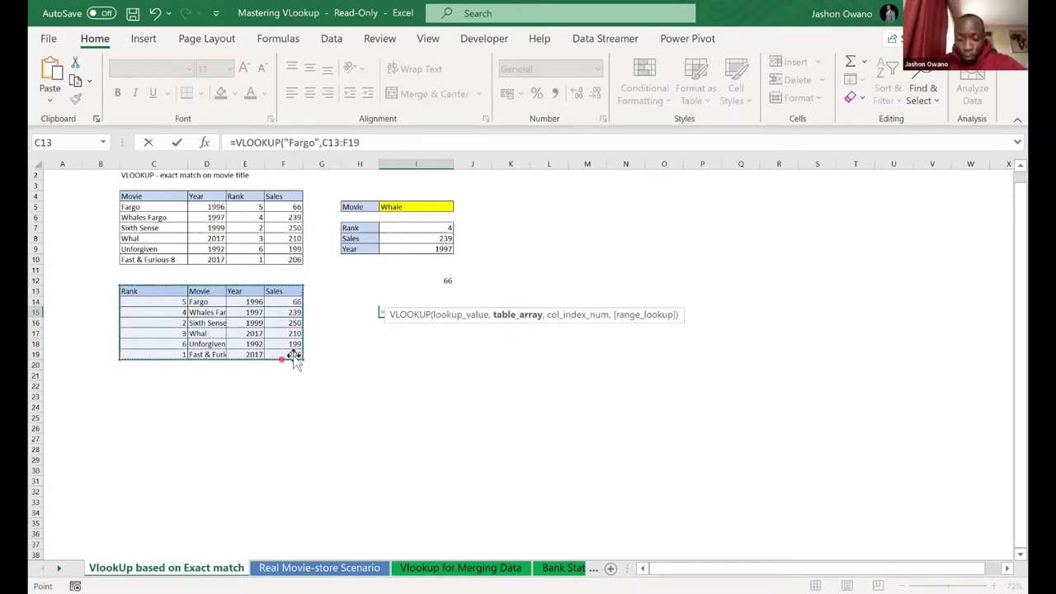
type(",")
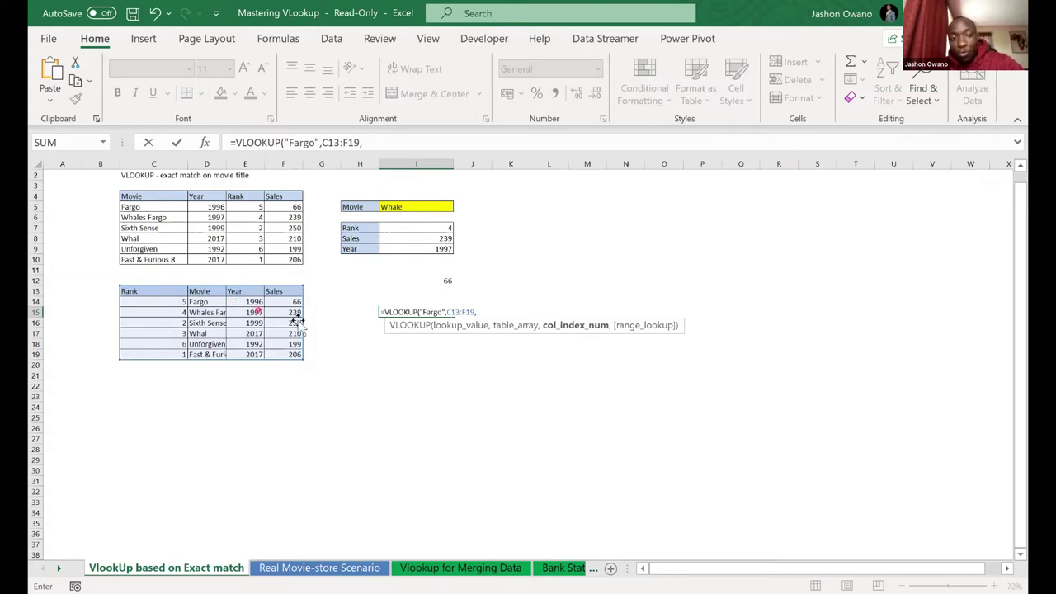
type("4")
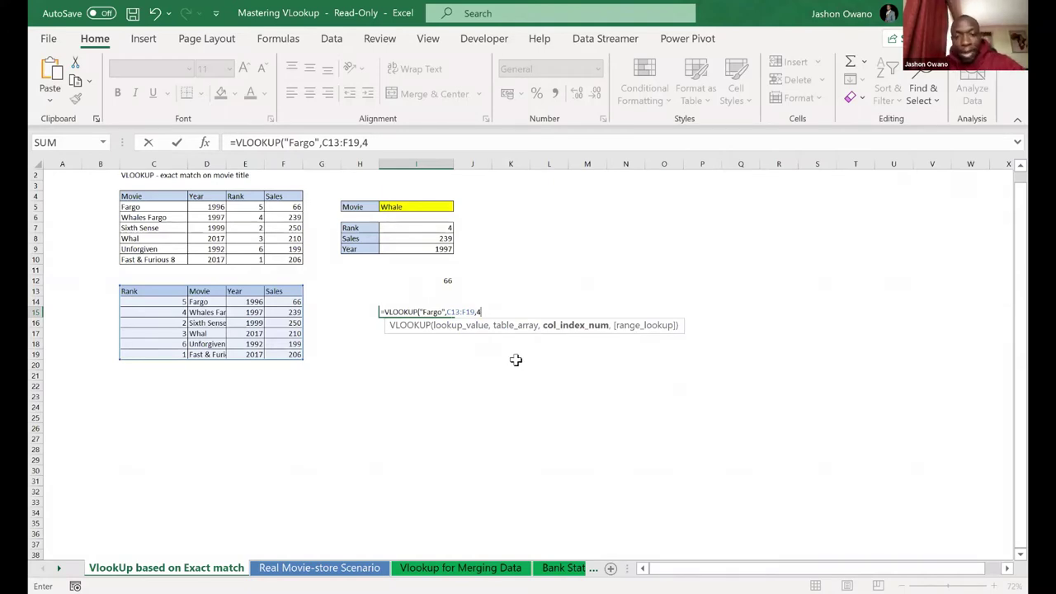
Set the range lookup to FALSE for an exact match, enter the formula and reselect cell I15
type(",")
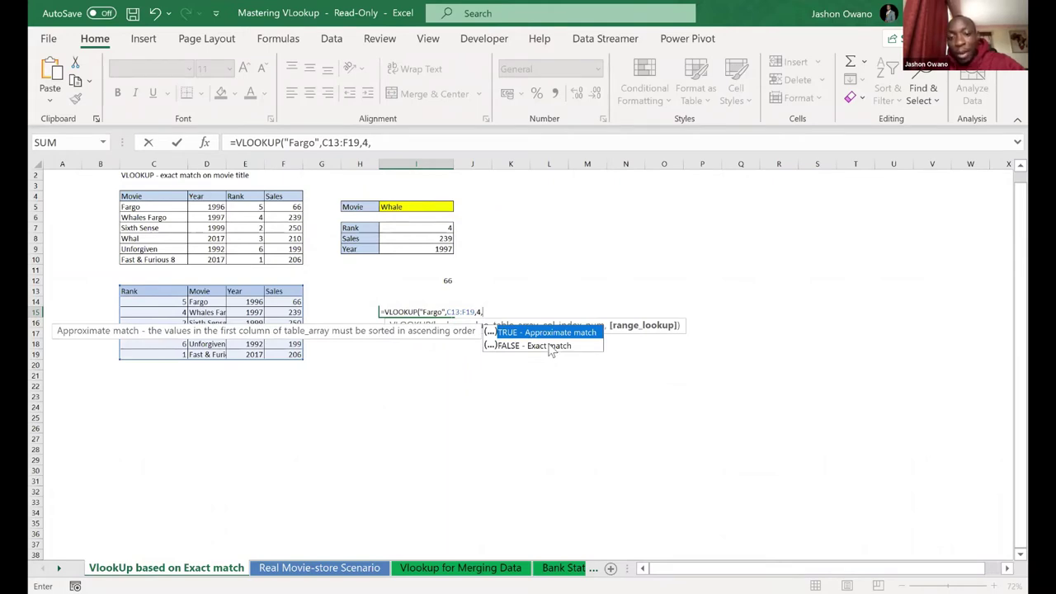
left_click(549, 346)
double_click(549, 346)
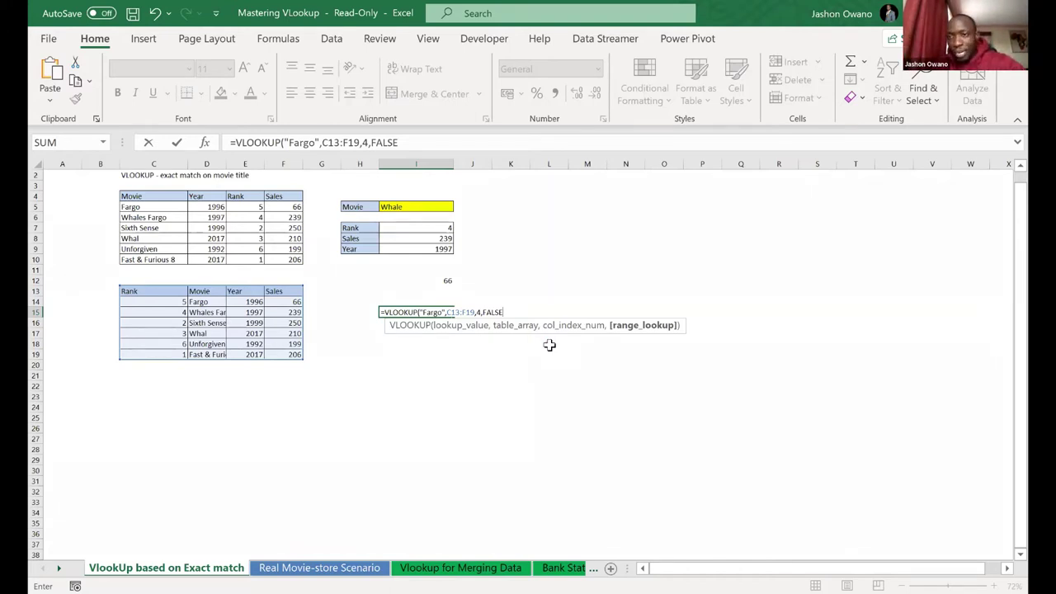
key("Return")
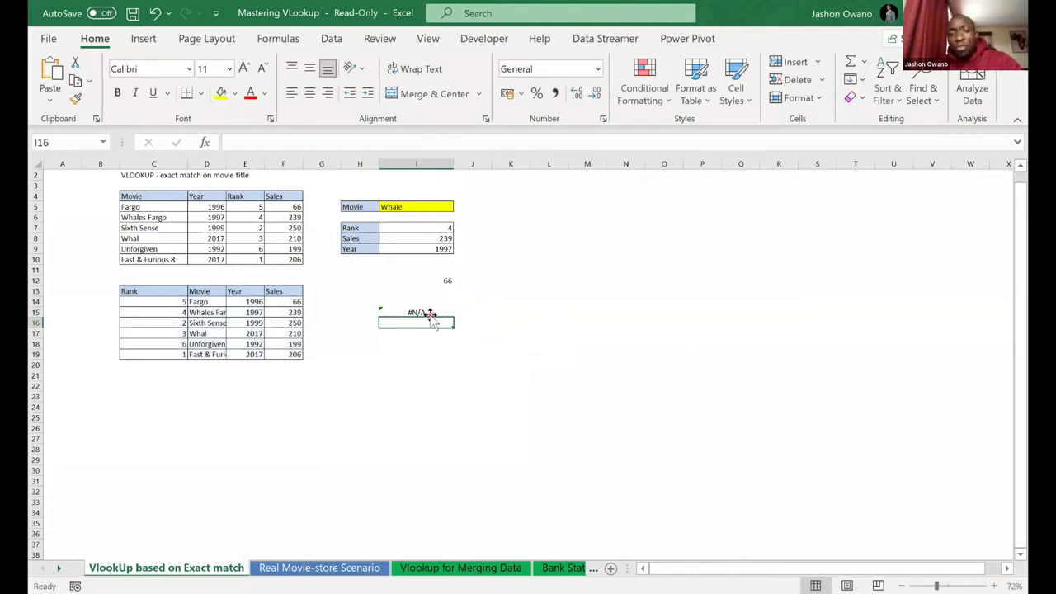
left_click(419, 312)
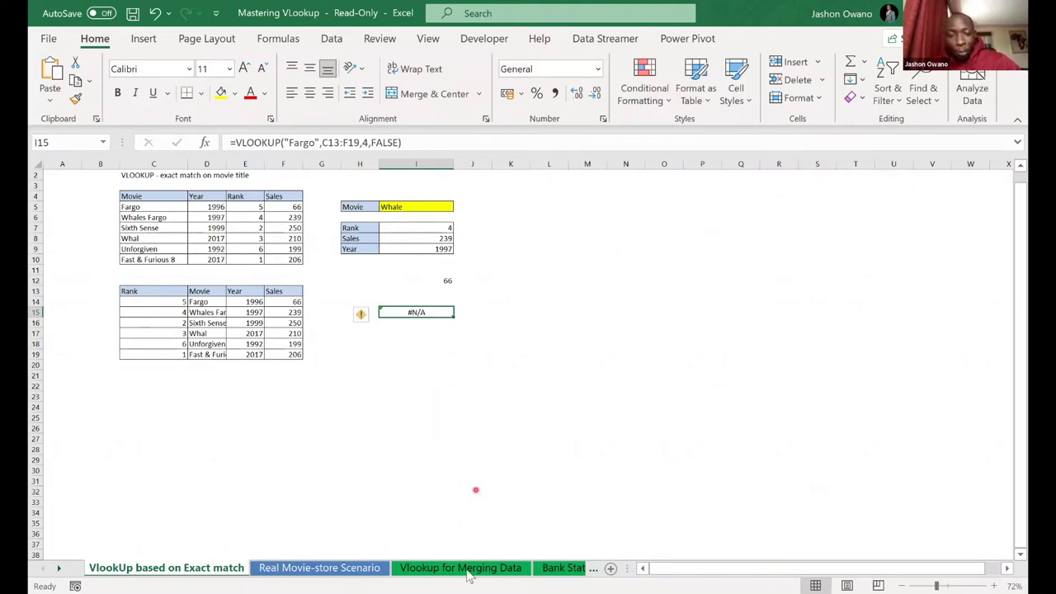
Switch to the Real Movie-store Scenario sheet and select the empty Rank result cell J7
left_click(354, 570)
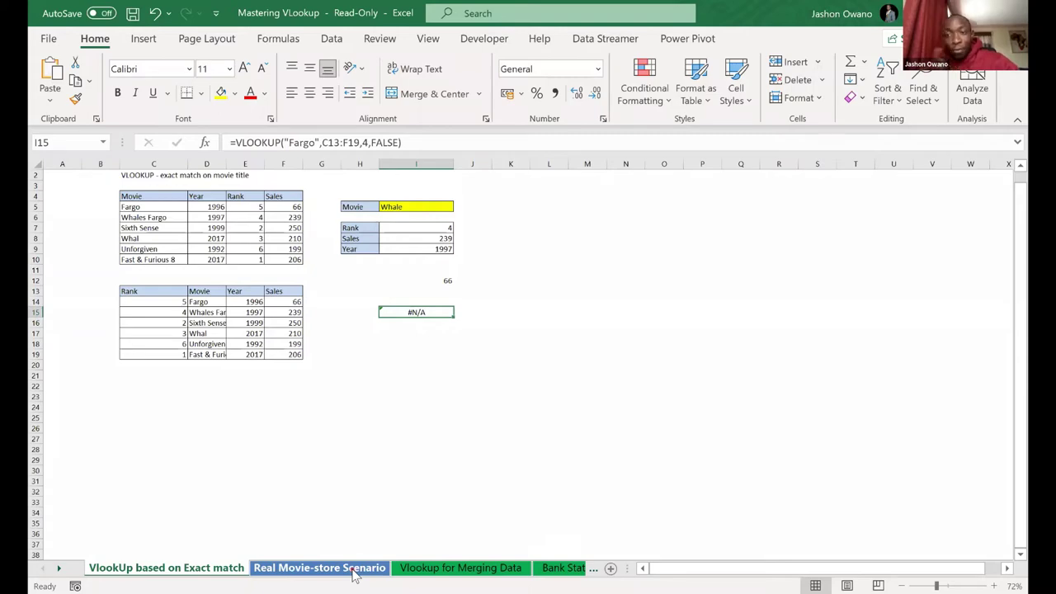
left_click(353, 571)
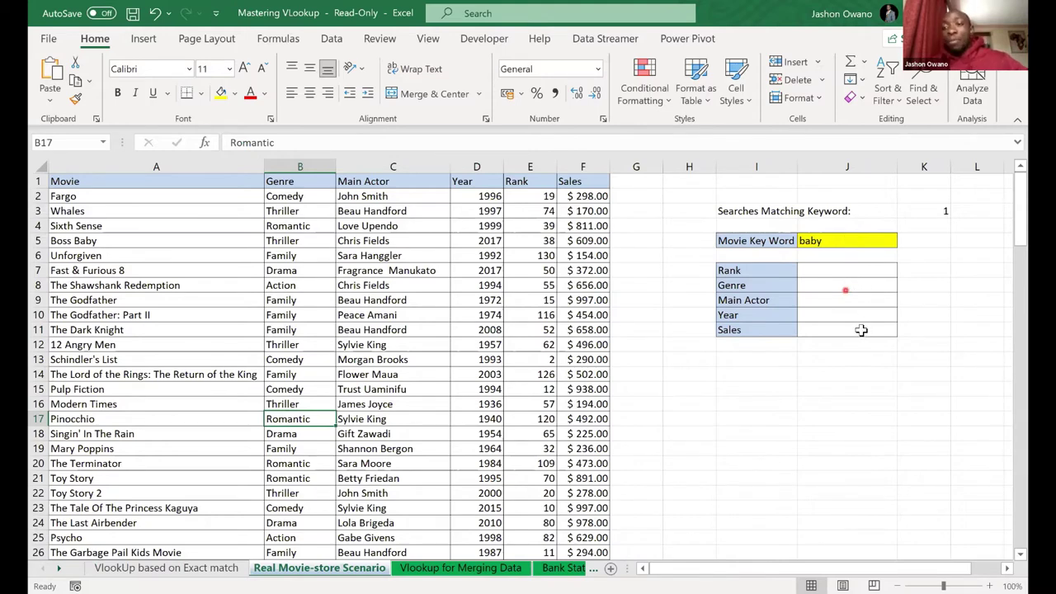
left_click_drag(860, 331, 840, 272)
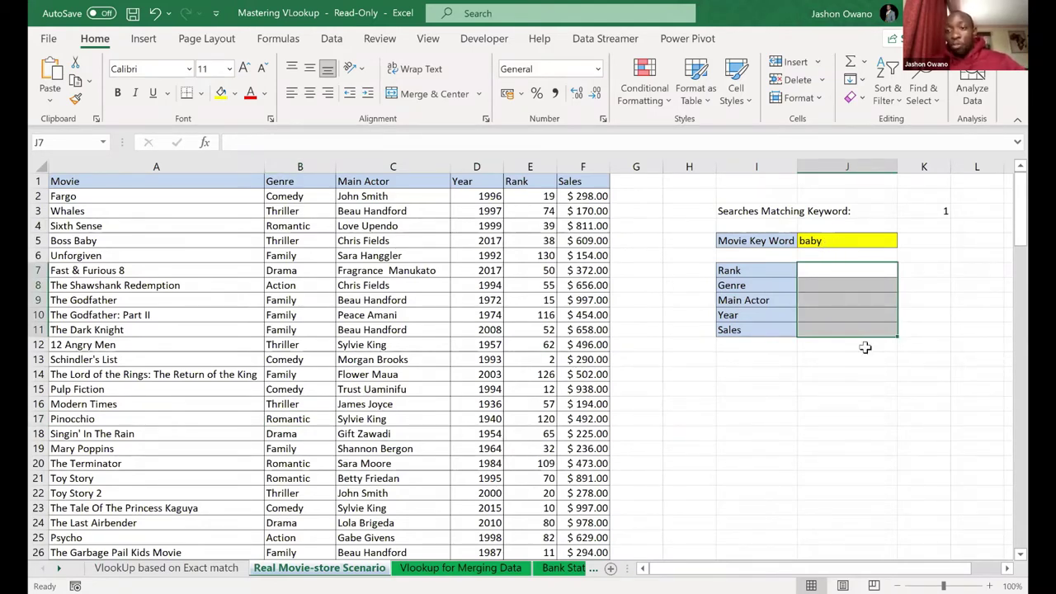
left_click(844, 271)
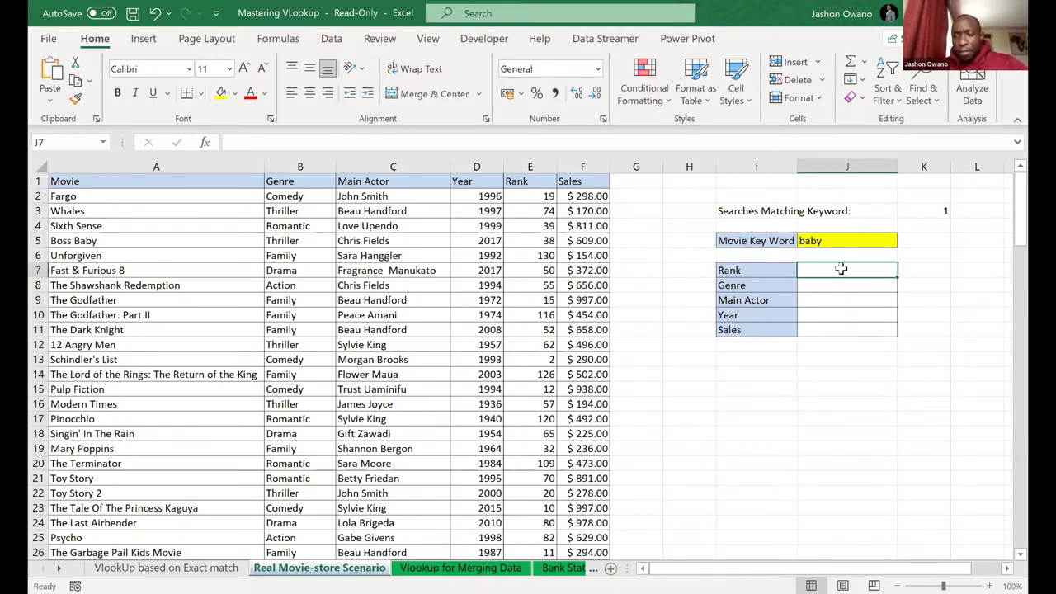
Begin a VLOOKUP formula in the Rank result cell J7 with the movie keyword cell J5 as the lookup value
type("=")
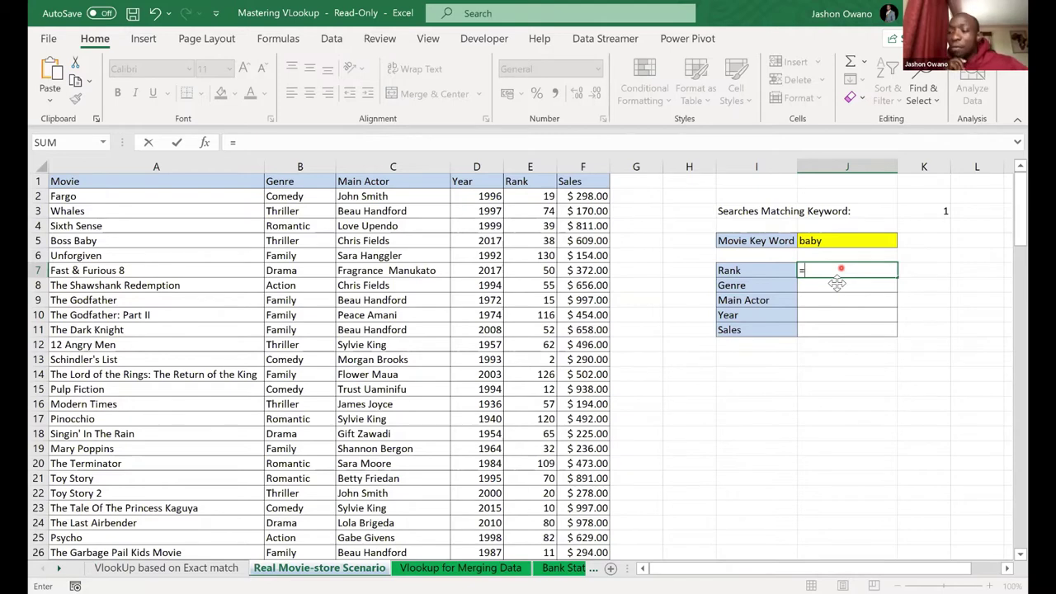
type("vlo")
key("Tab")
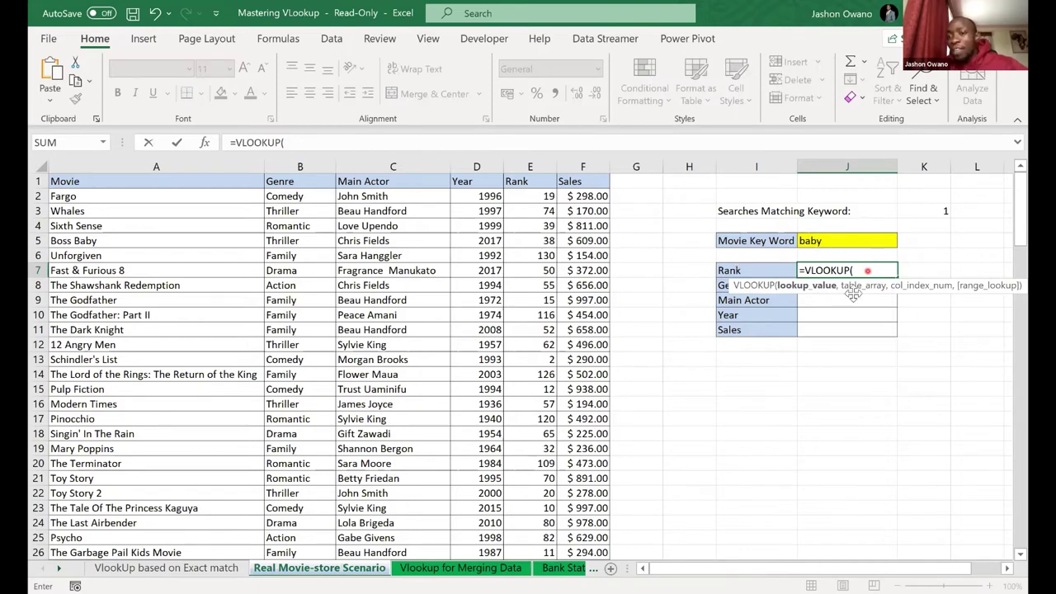
left_click(842, 241)
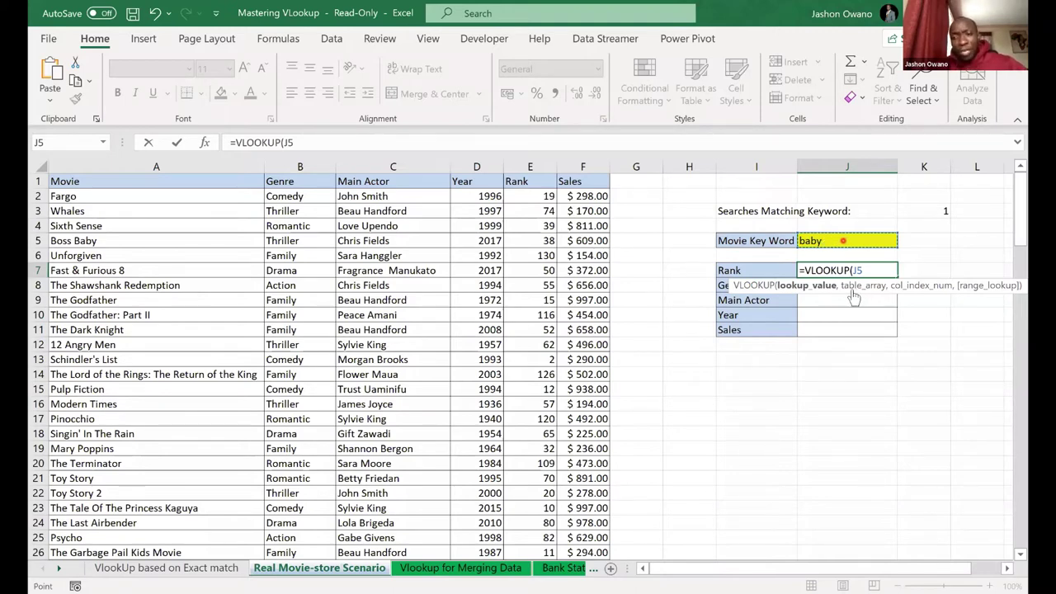
type(",")
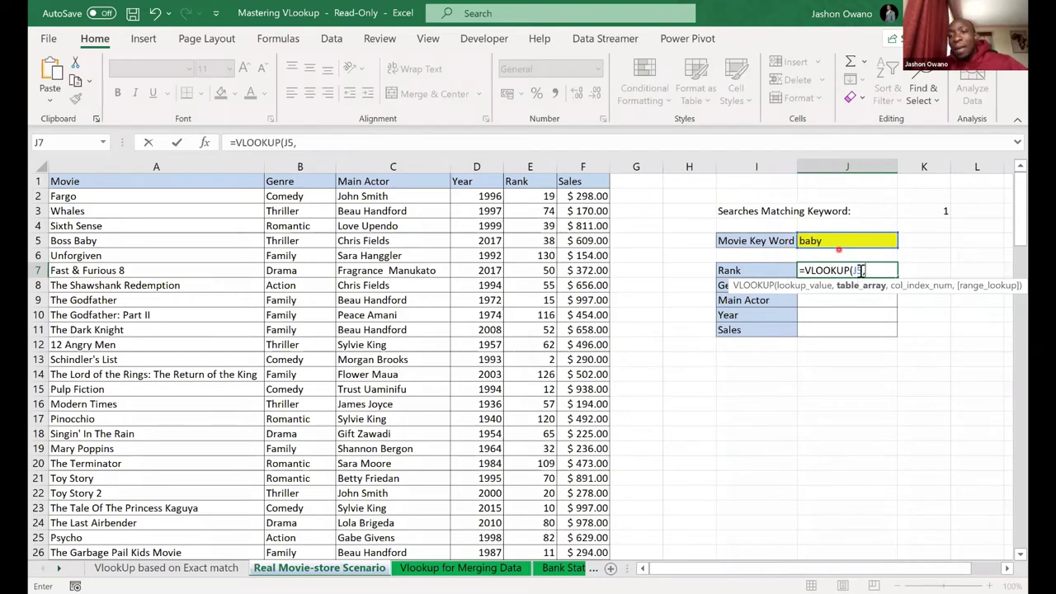
left_click(227, 167)
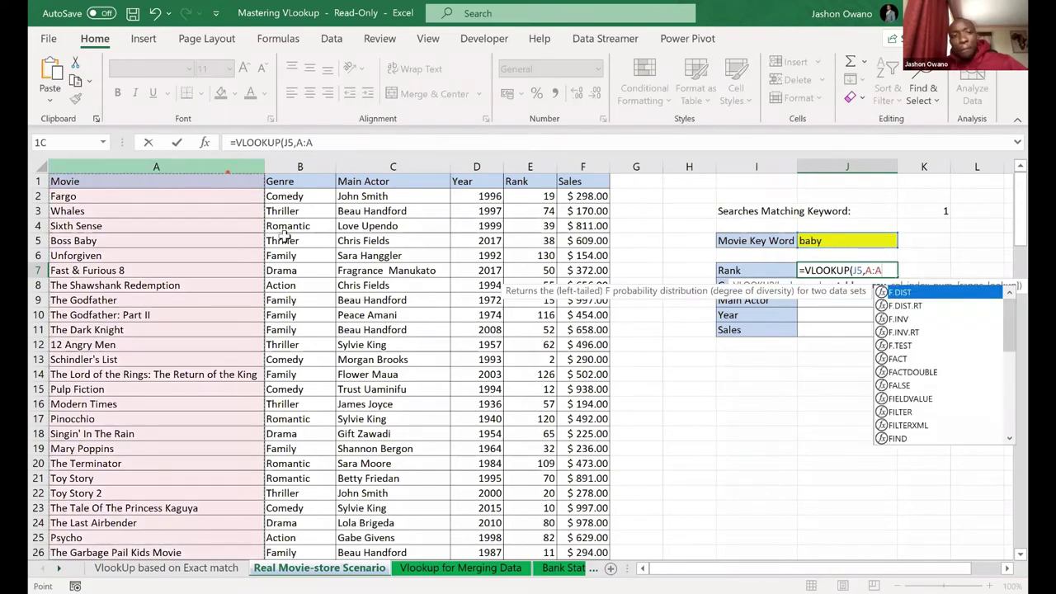
type("F")
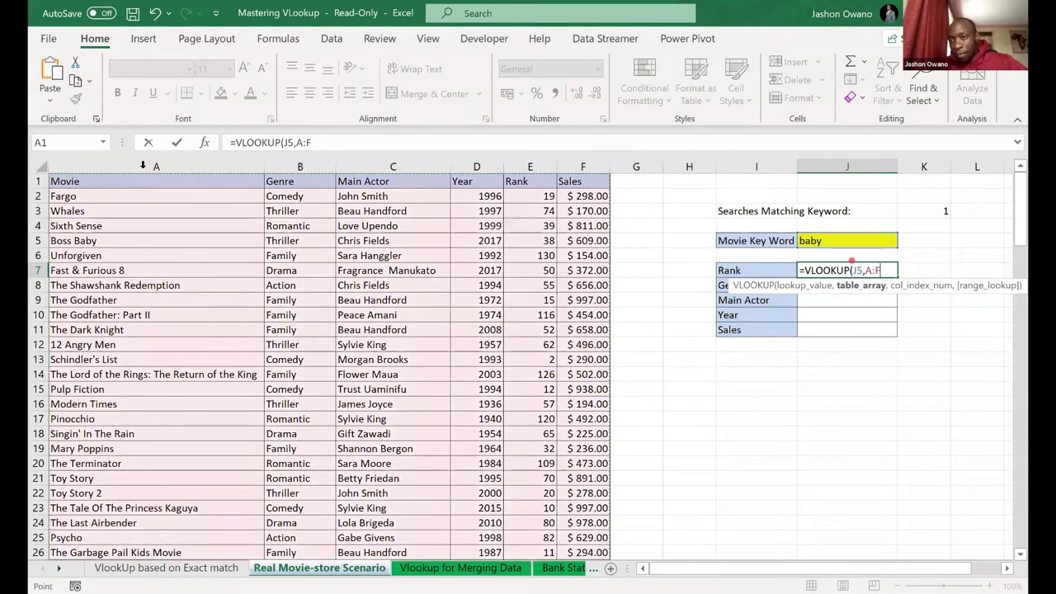
left_click(143, 167)
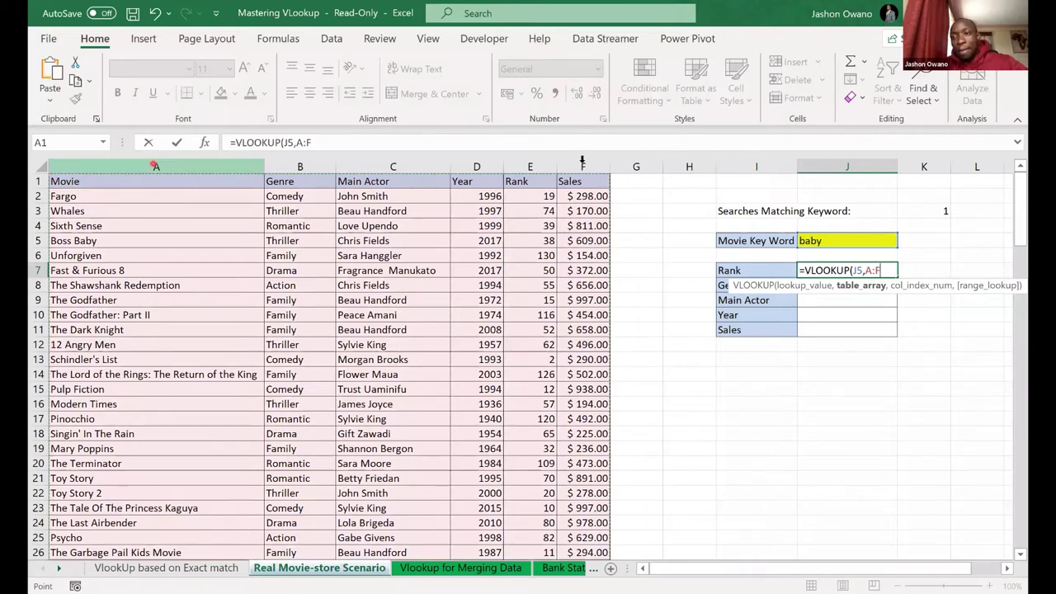
left_click_drag(582, 162, 583, 162)
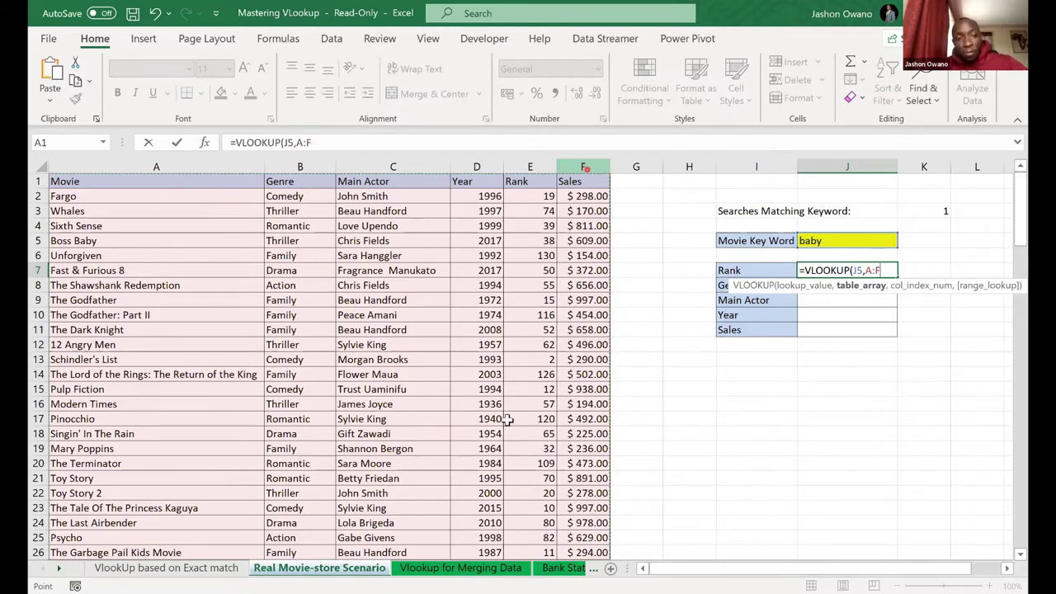
left_click(127, 182)
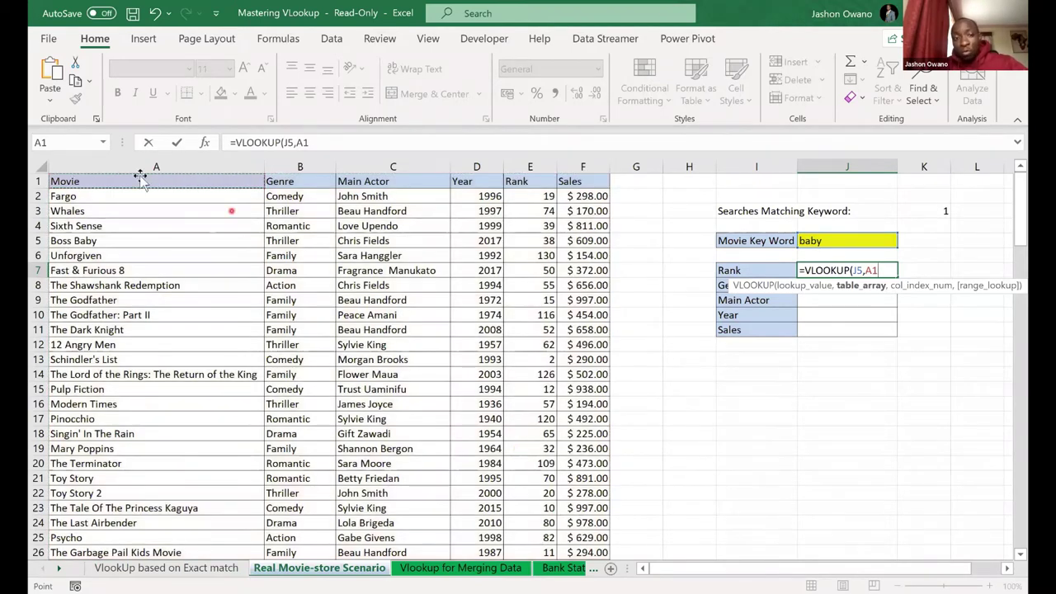
Set the table array of the Rank formula to the entire movie table columns, A:F
left_click(167, 168)
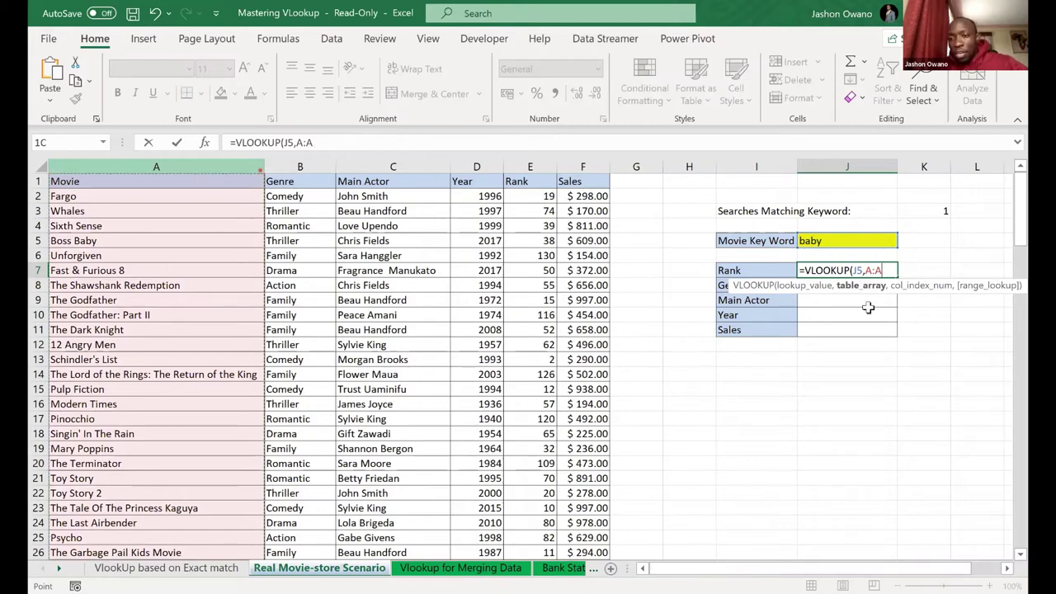
key("shift+Right")
key("shift+Right")
key("shift+Right")
key("shift+Right")
key("shift+Right")
left_click(888, 271)
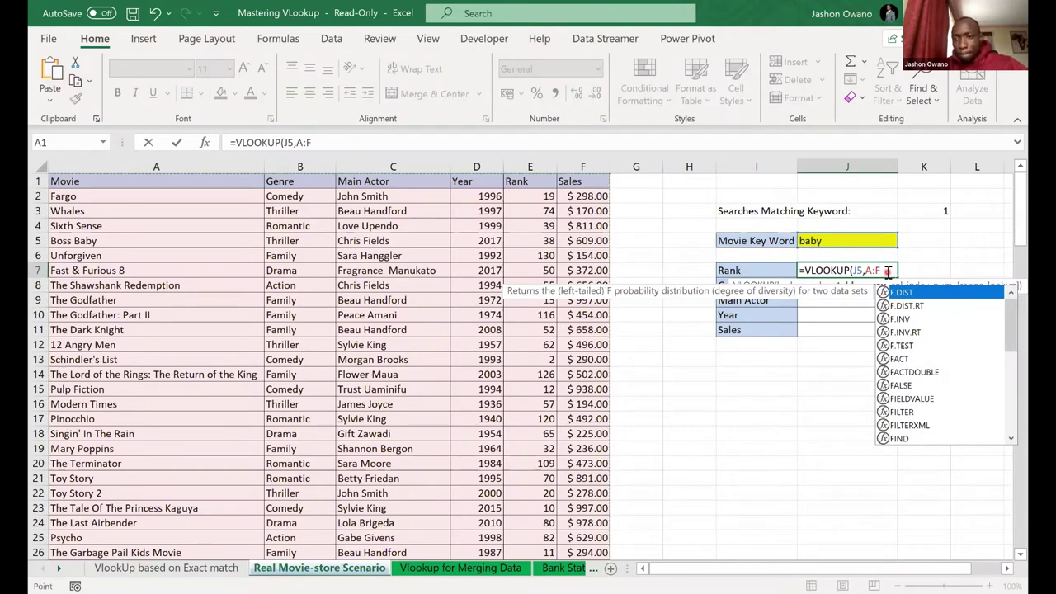
type(",")
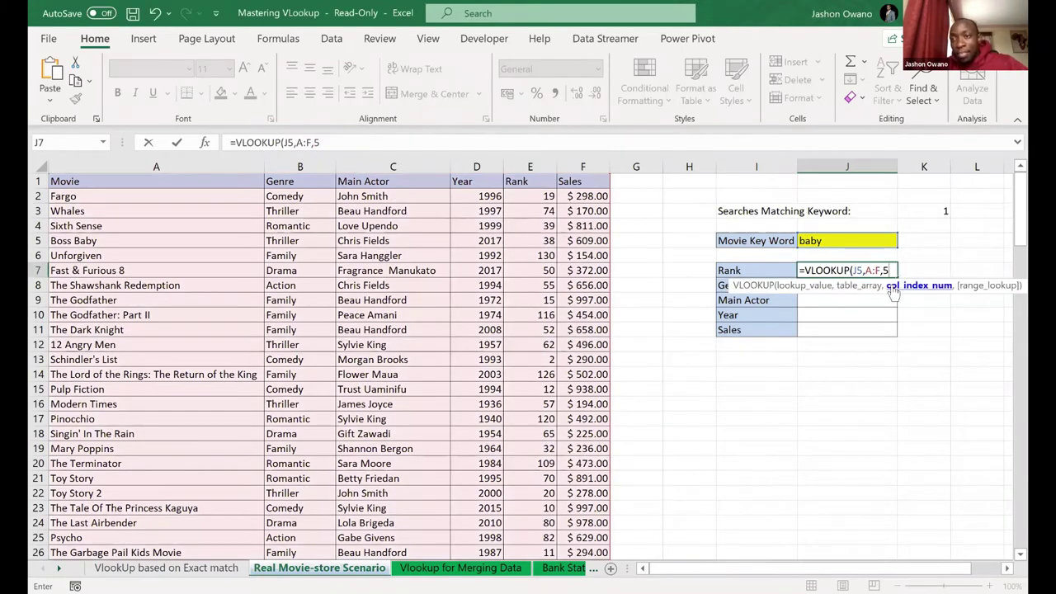
Set the column index number to 5 for Rank and the range lookup to FALSE, and enter the formula
type("5")
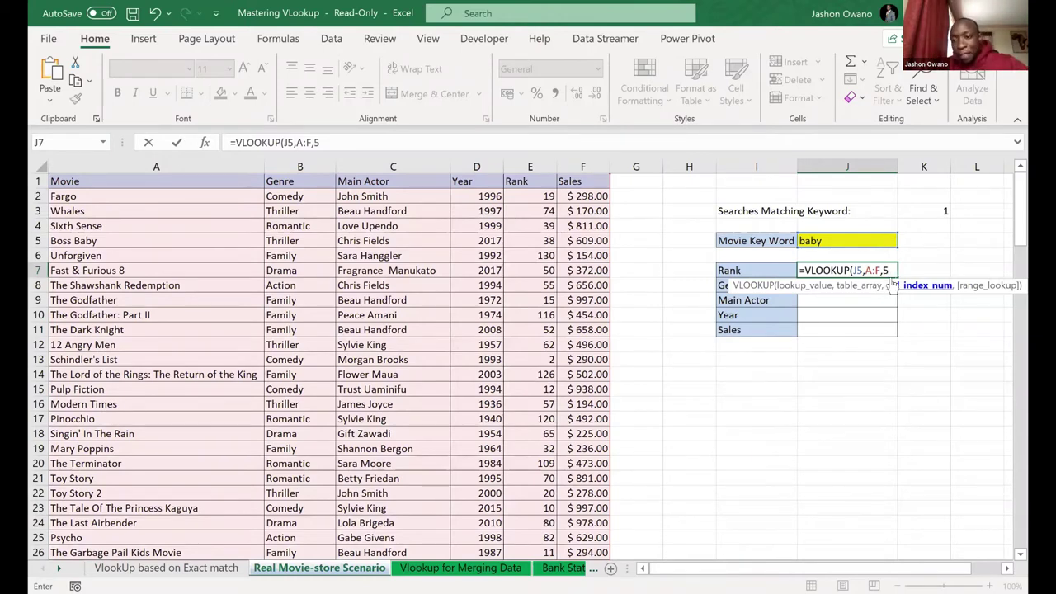
type(",")
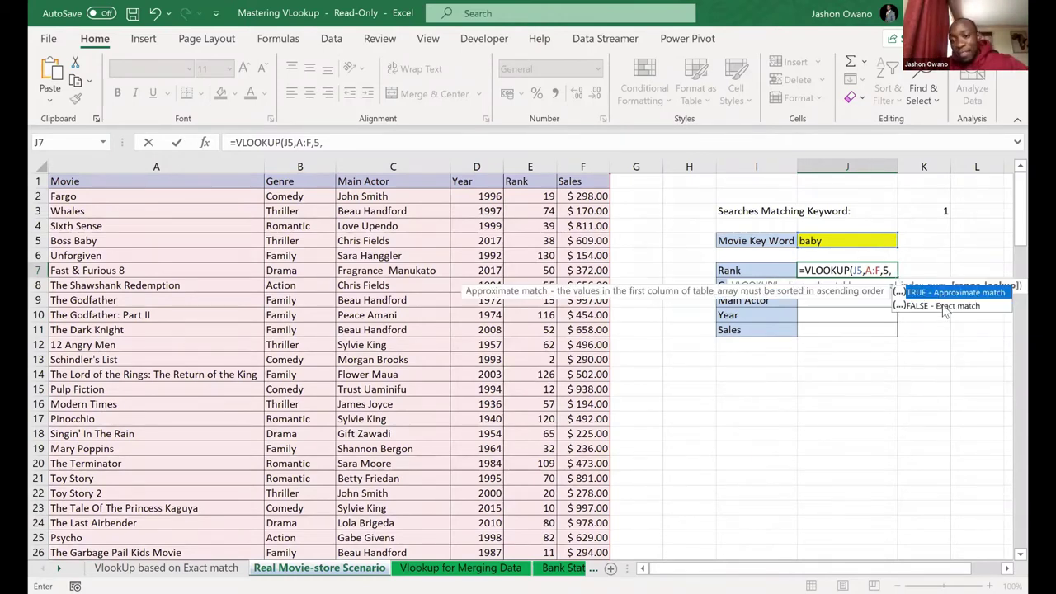
left_click(944, 306)
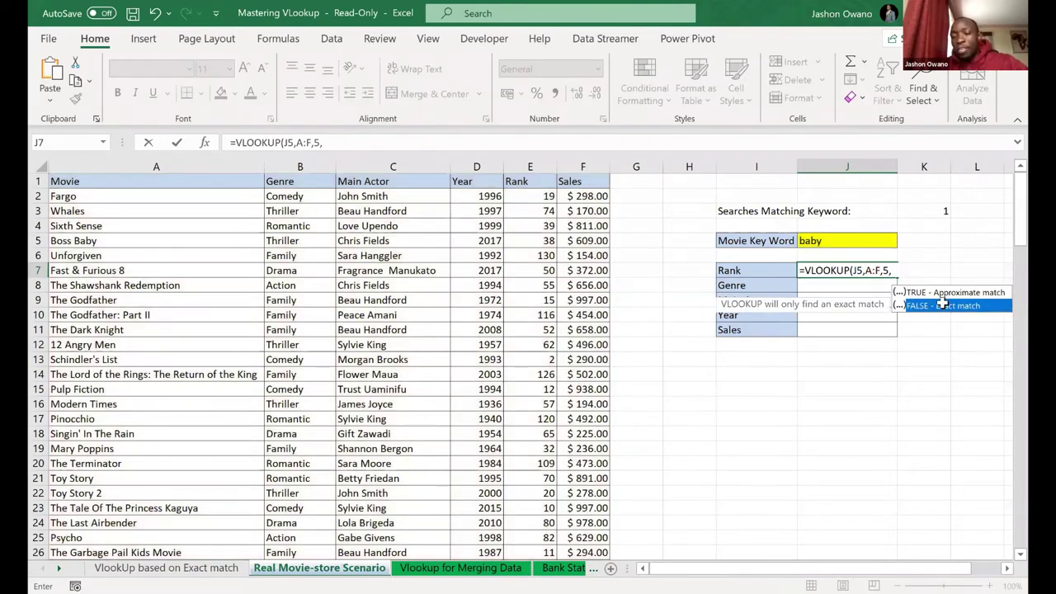
double_click(945, 306)
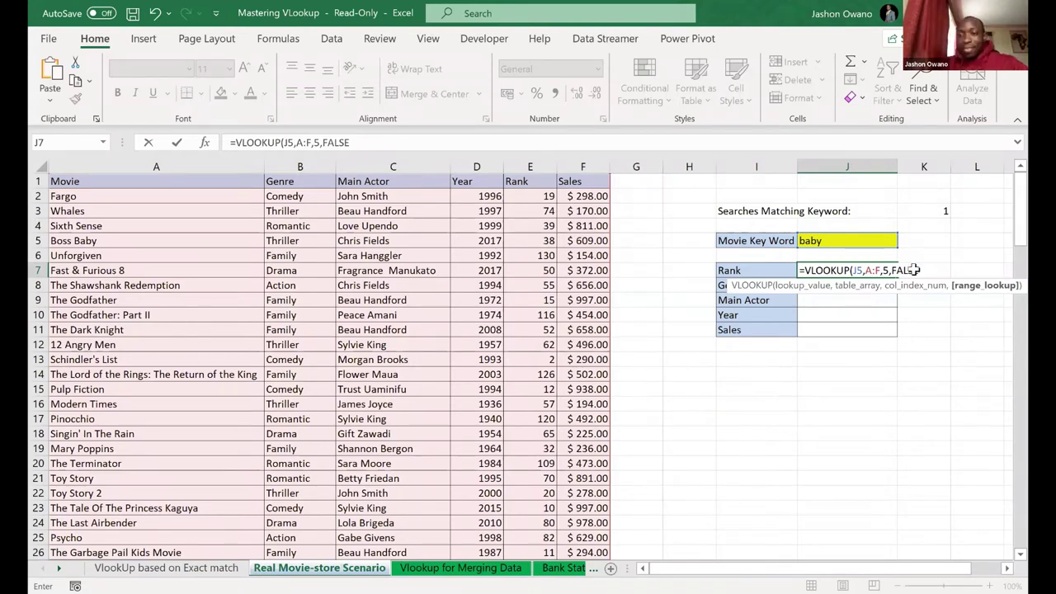
key("Return")
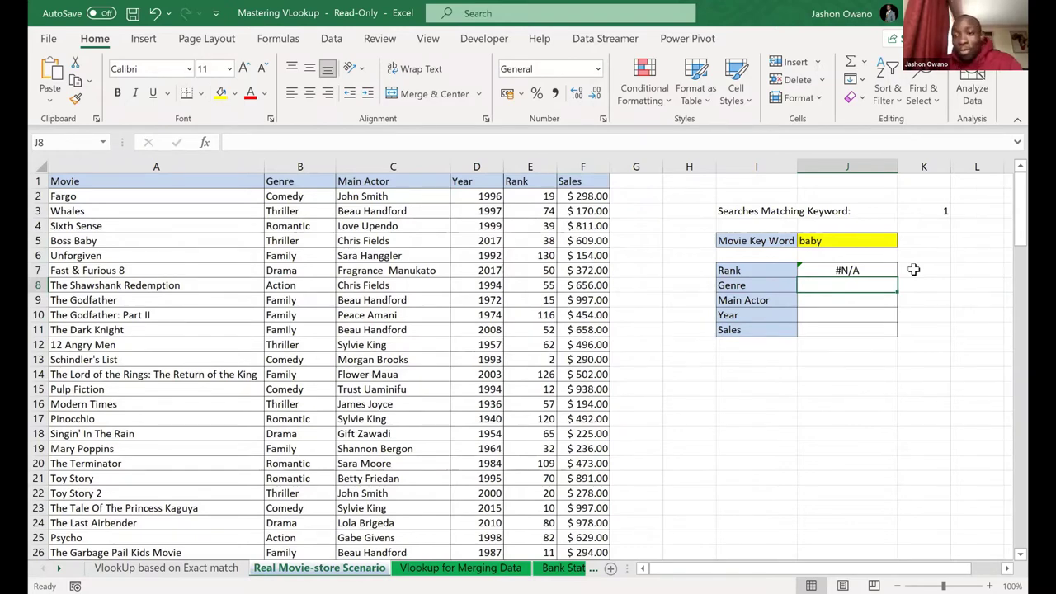
Change the movie keyword in J5 to "Boss baby" and compare the Rank cell J7 with that movie's row
left_click(112, 166)
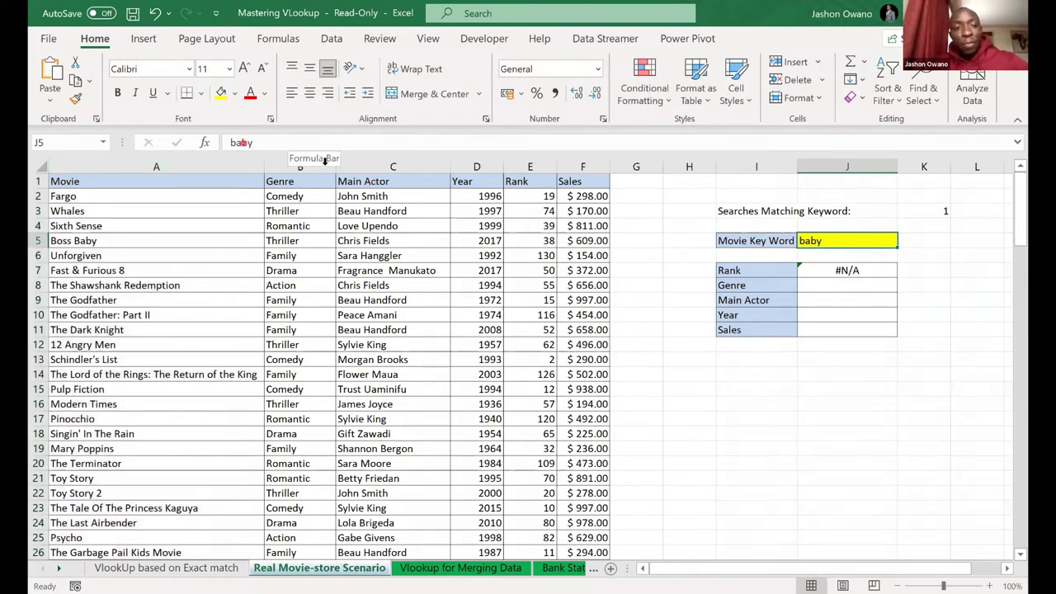
left_click(231, 143)
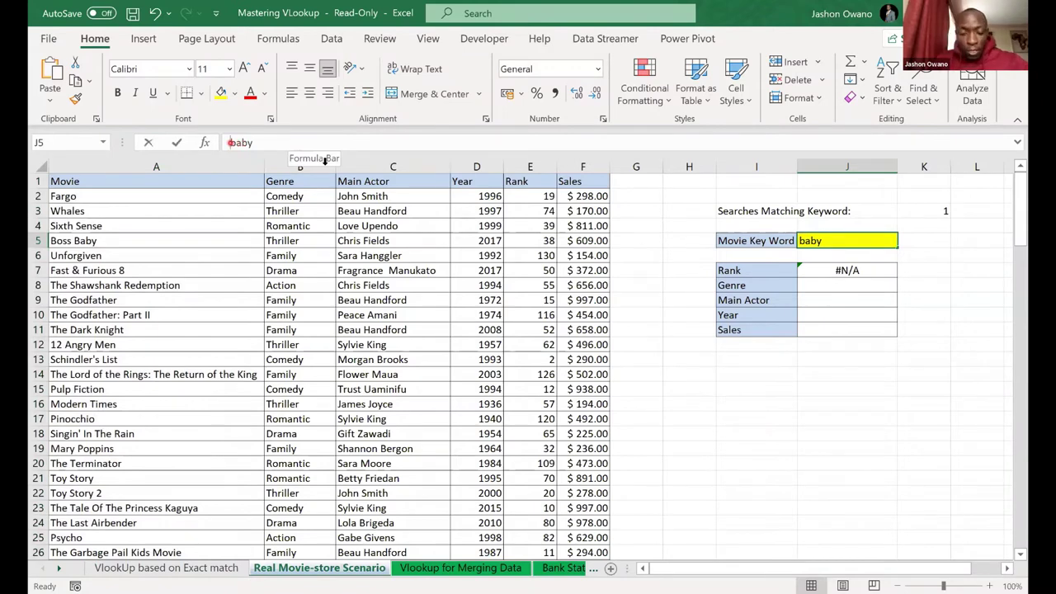
type("Boss")
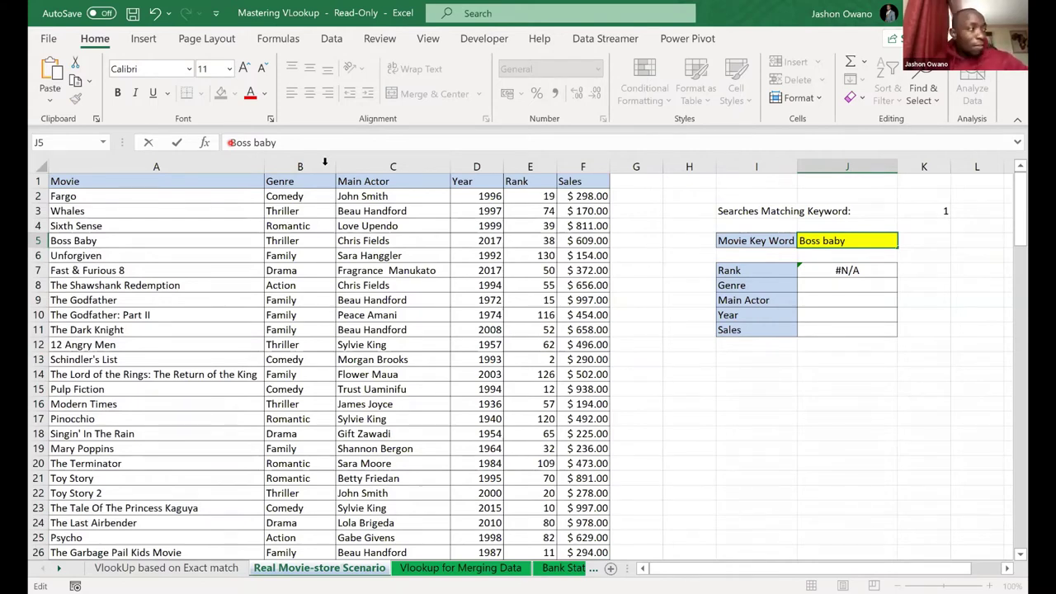
key("Return")
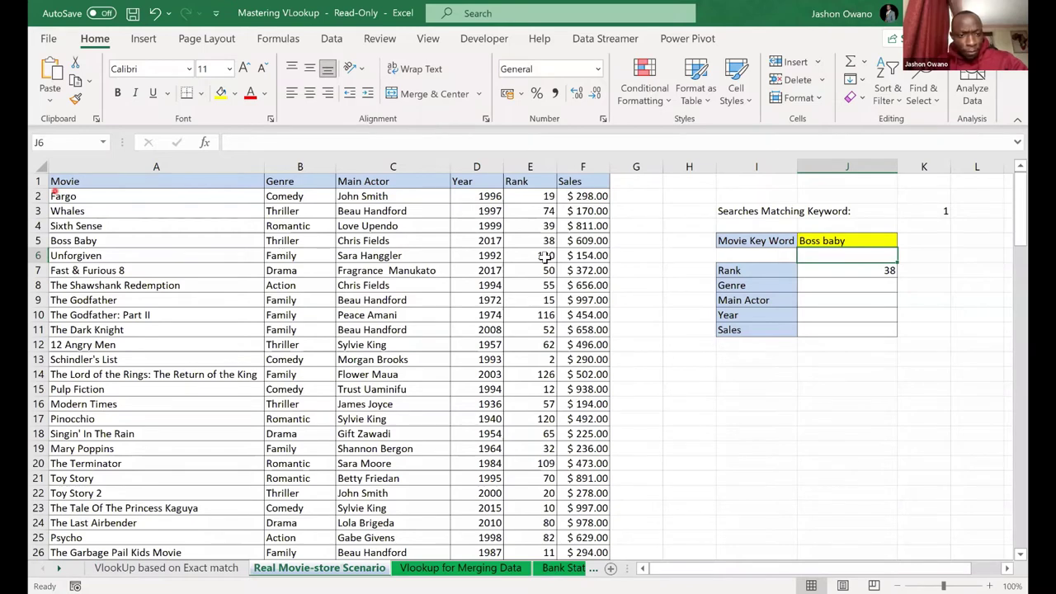
left_click(37, 240)
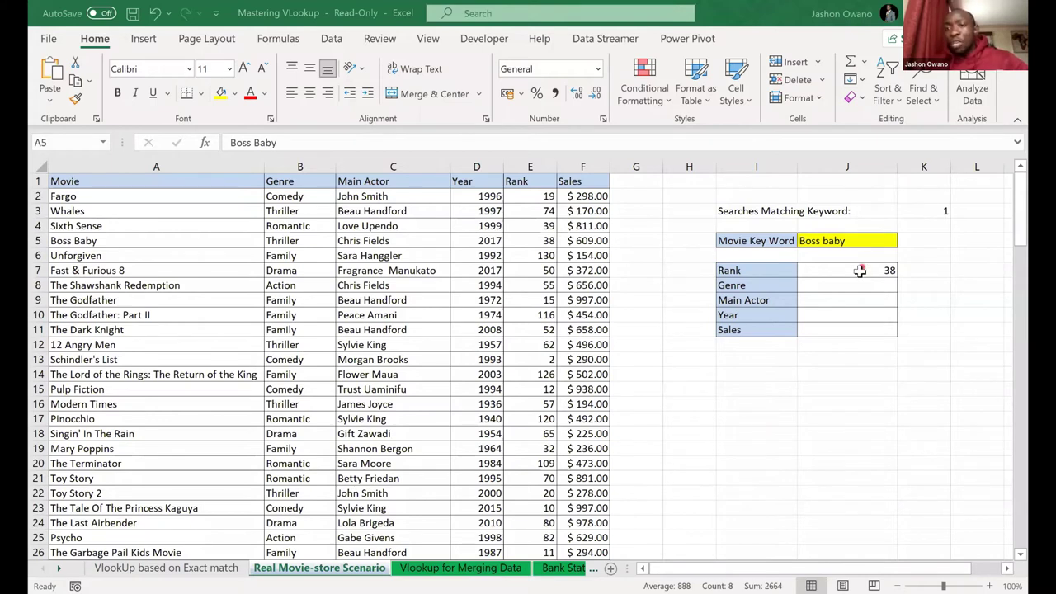
left_click(859, 271)
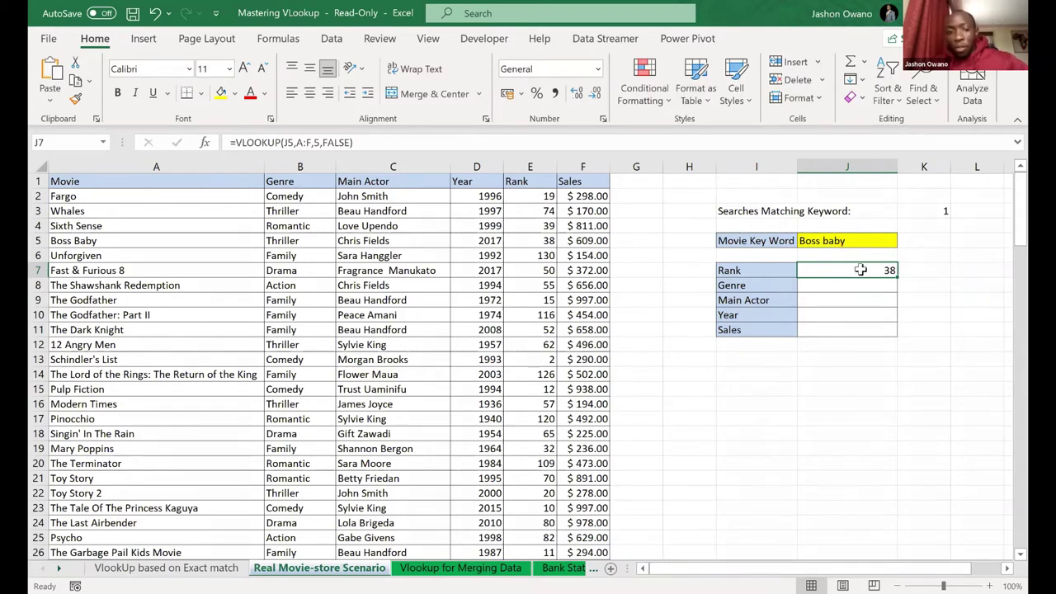
Set the movie keyword in J5 to "Psycho" and check the Rank formula cell J7
left_click(845, 243)
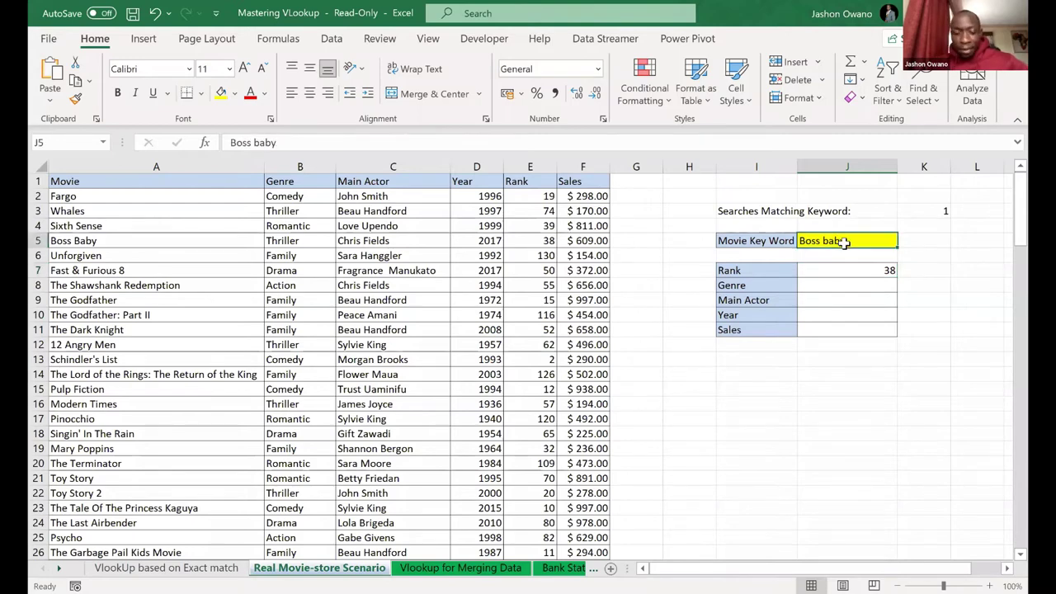
type("P")
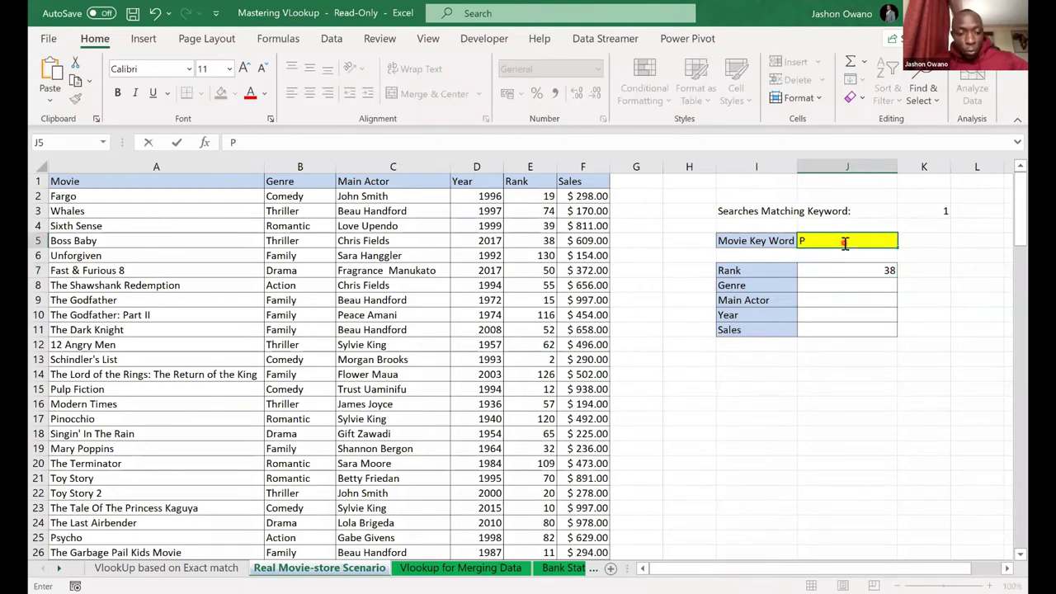
type("sycho")
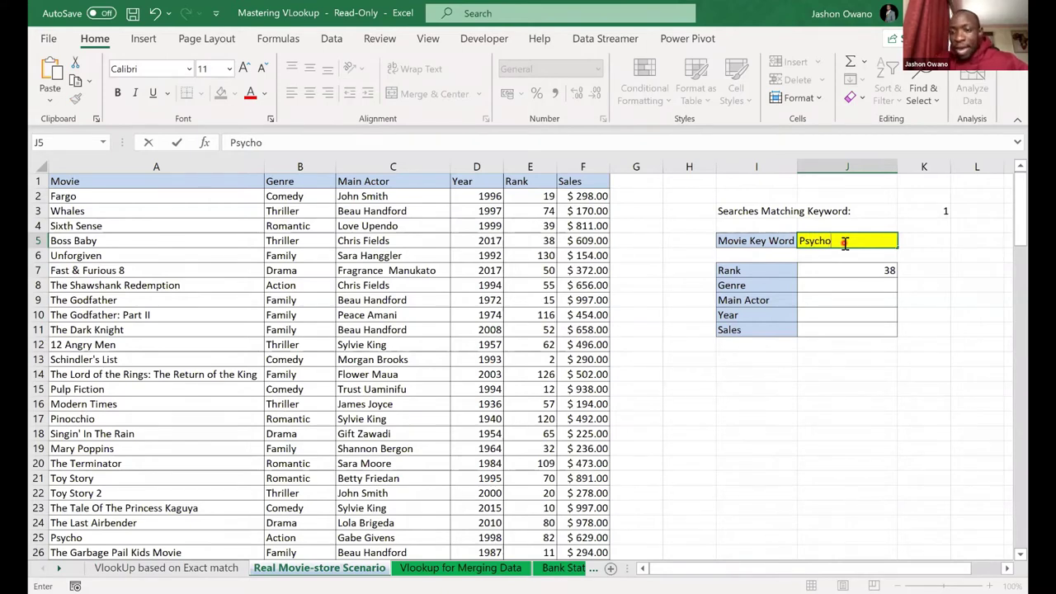
key("Return")
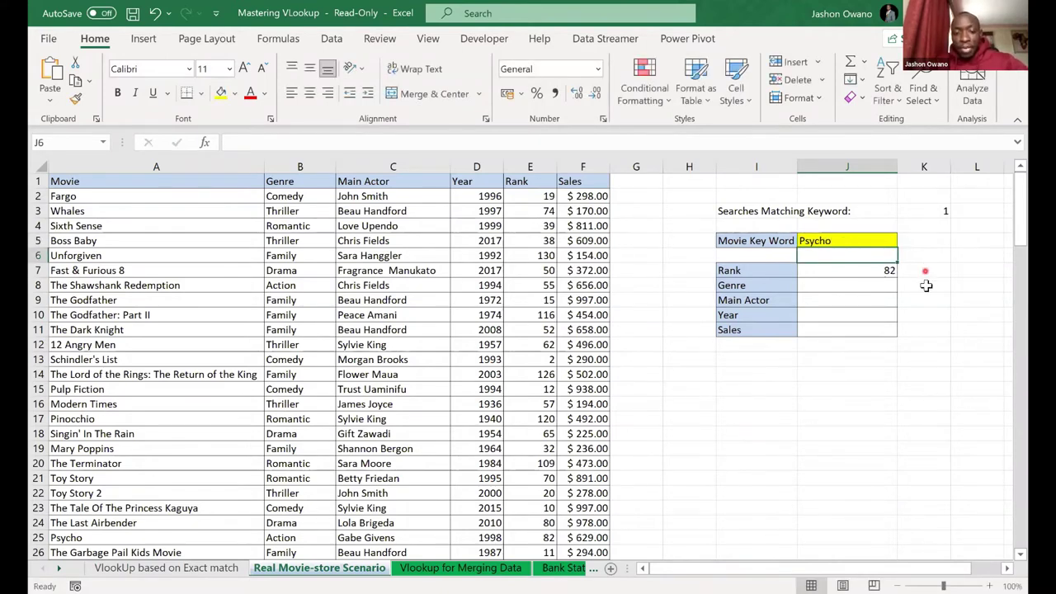
left_click(840, 240)
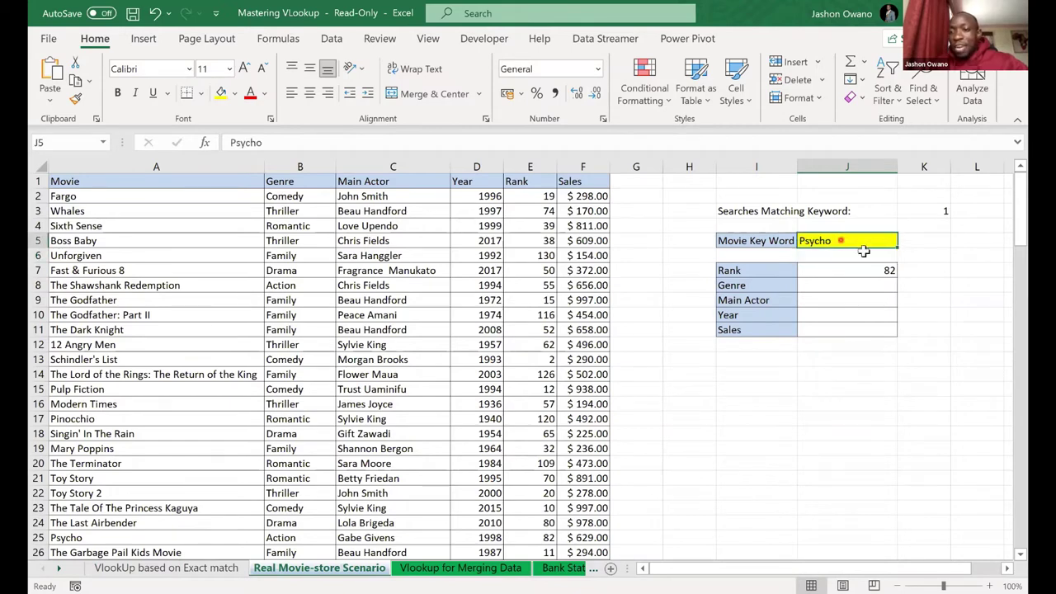
left_click(871, 270)
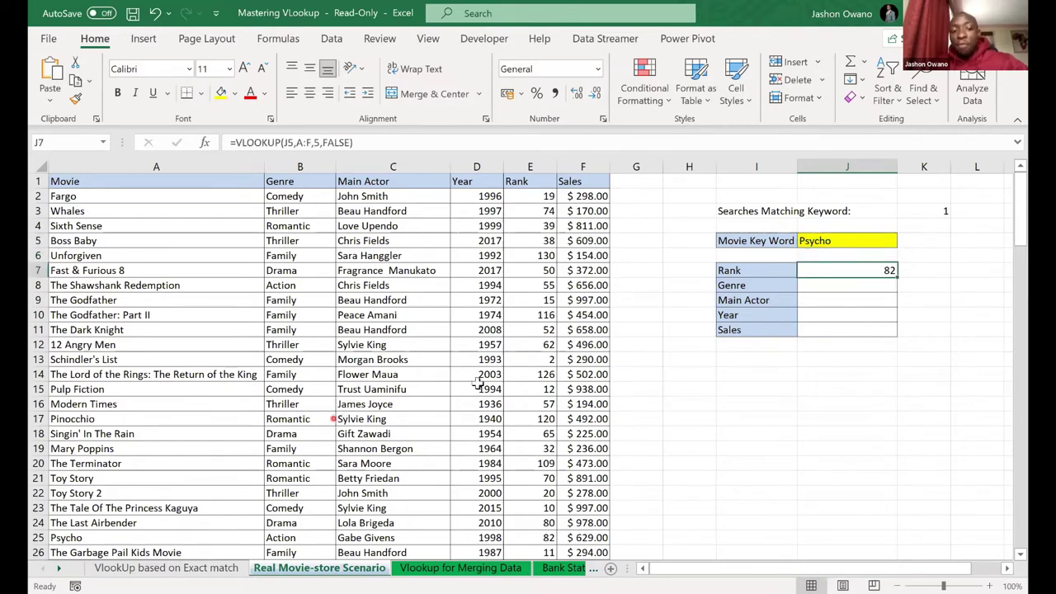
Examine the Searches Matching Keyword row and its COUNTIF formula in K3 alongside the keyword cell J5
left_click(838, 241)
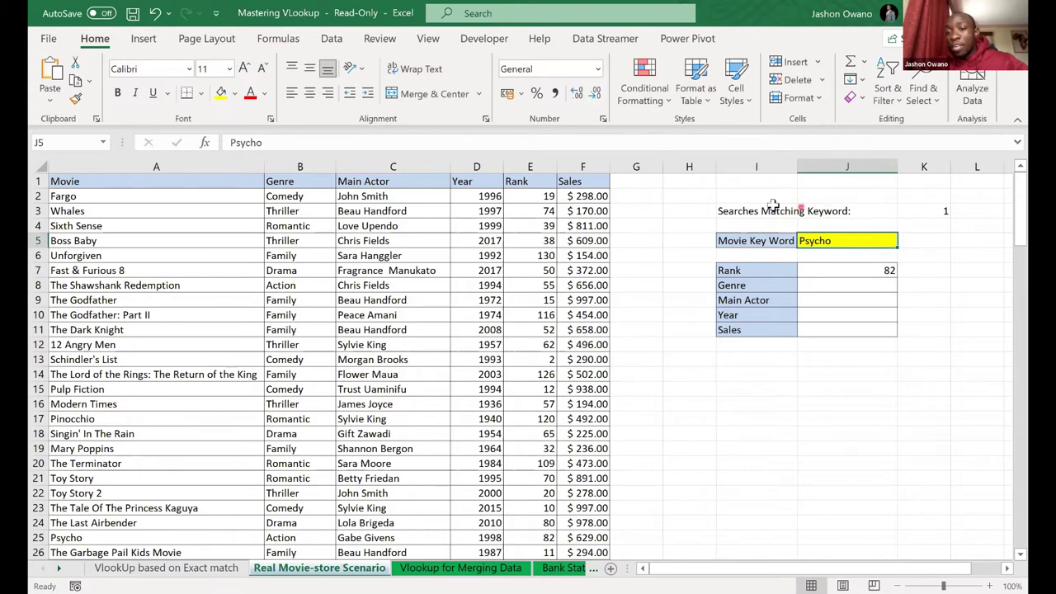
left_click(723, 200)
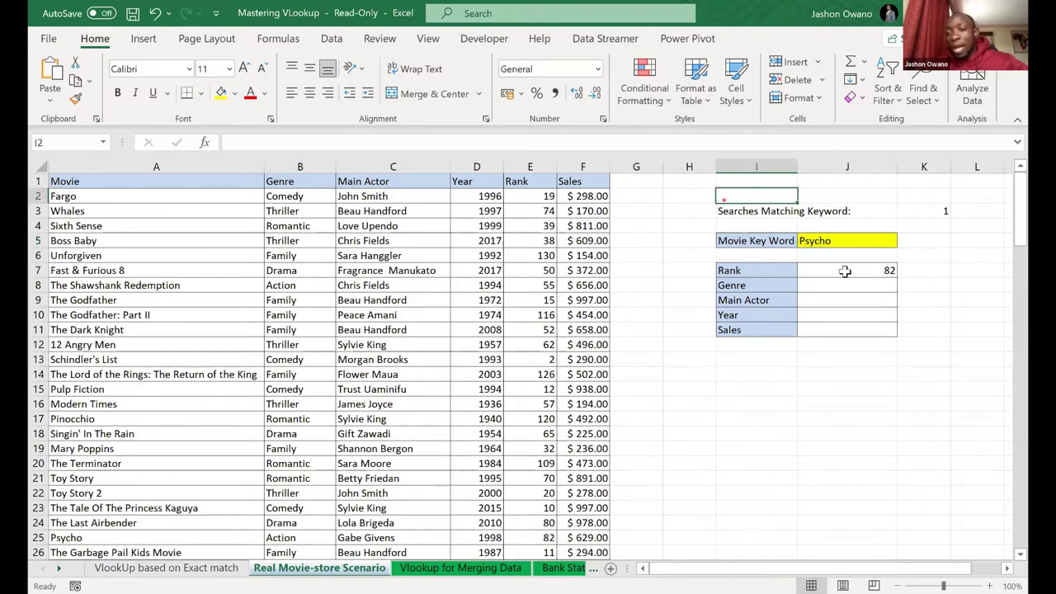
left_click(924, 289)
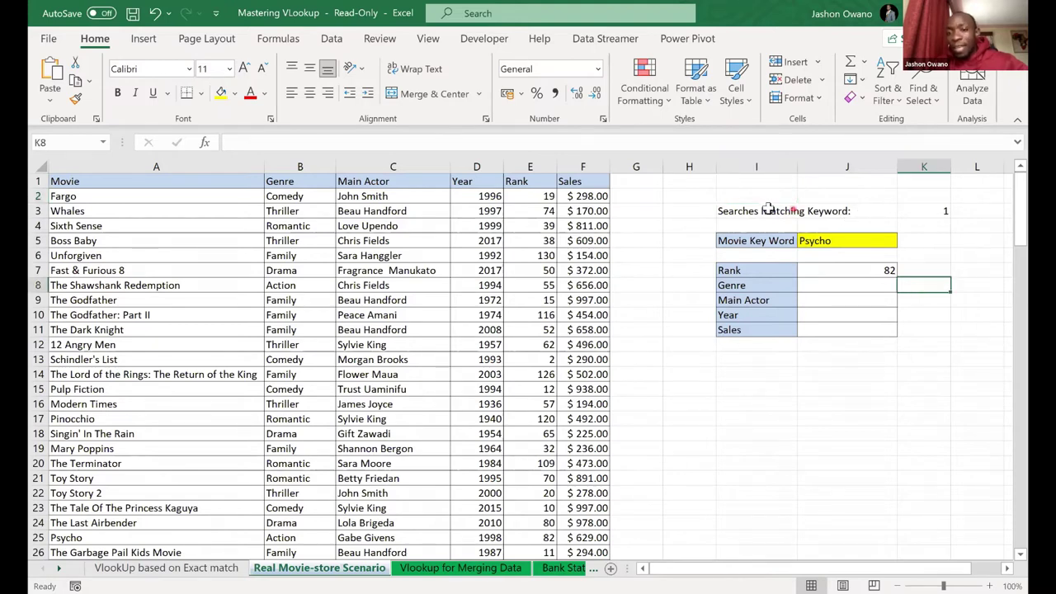
left_click_drag(768, 209, 935, 211)
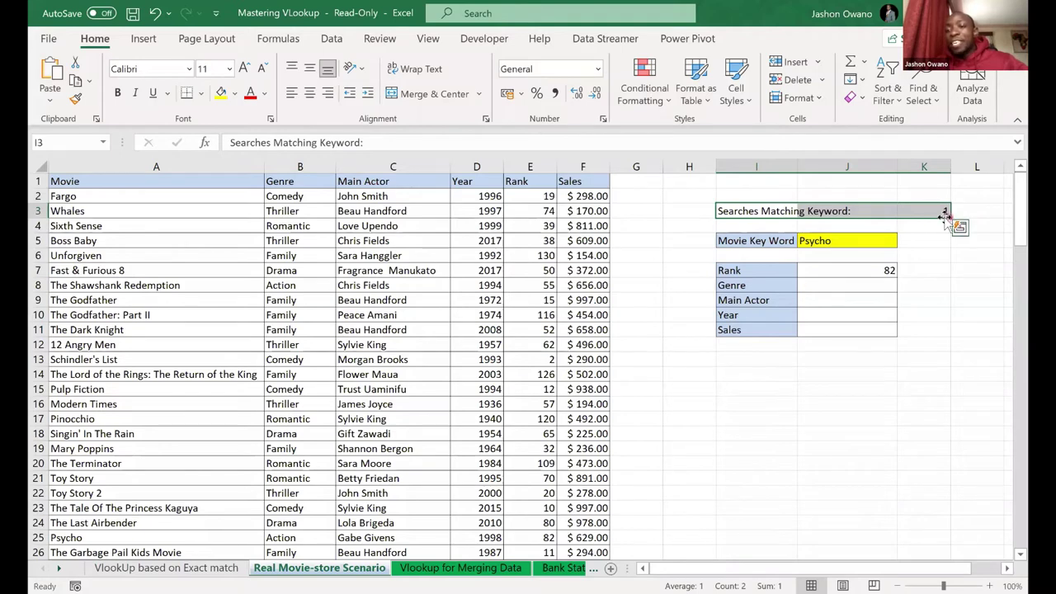
left_click(831, 239)
left_click(929, 212)
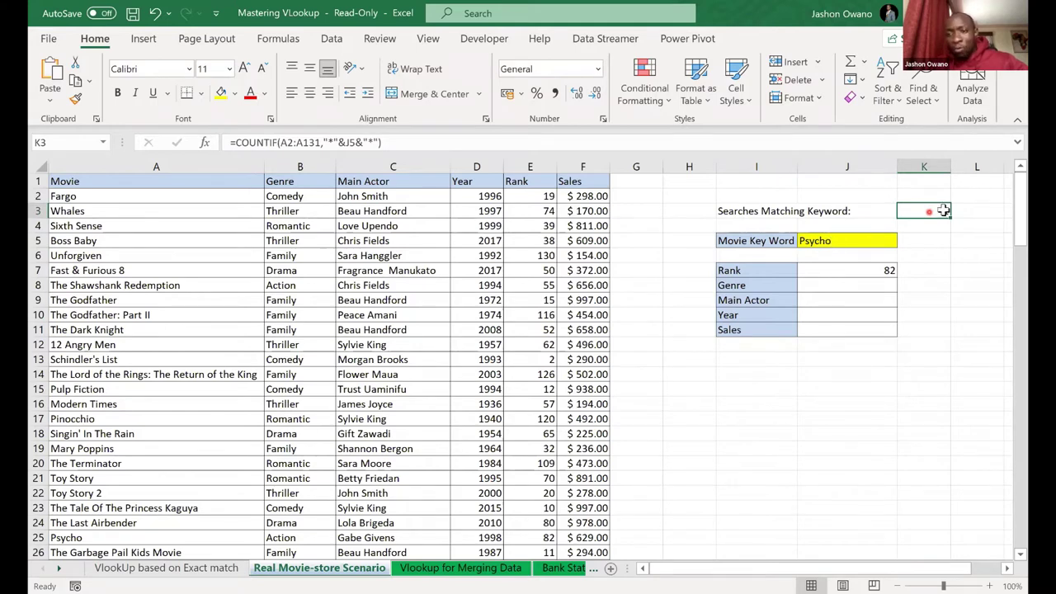
left_click(841, 239)
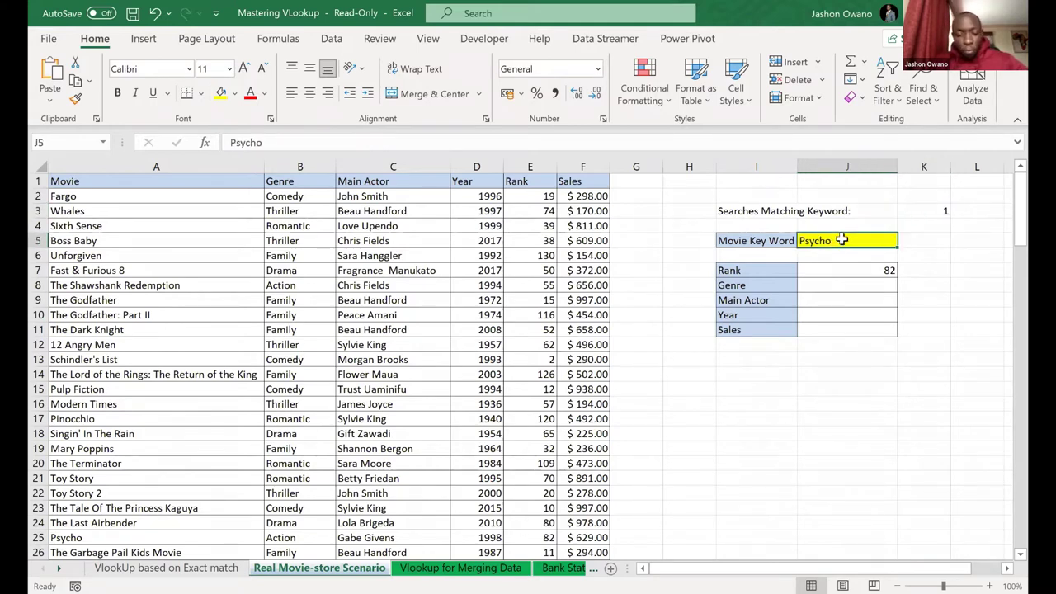
Set the movie keyword in J5 to "The" and highlight the row of The Lord of the Rings: The Return of the King
type("The")
key("Return")
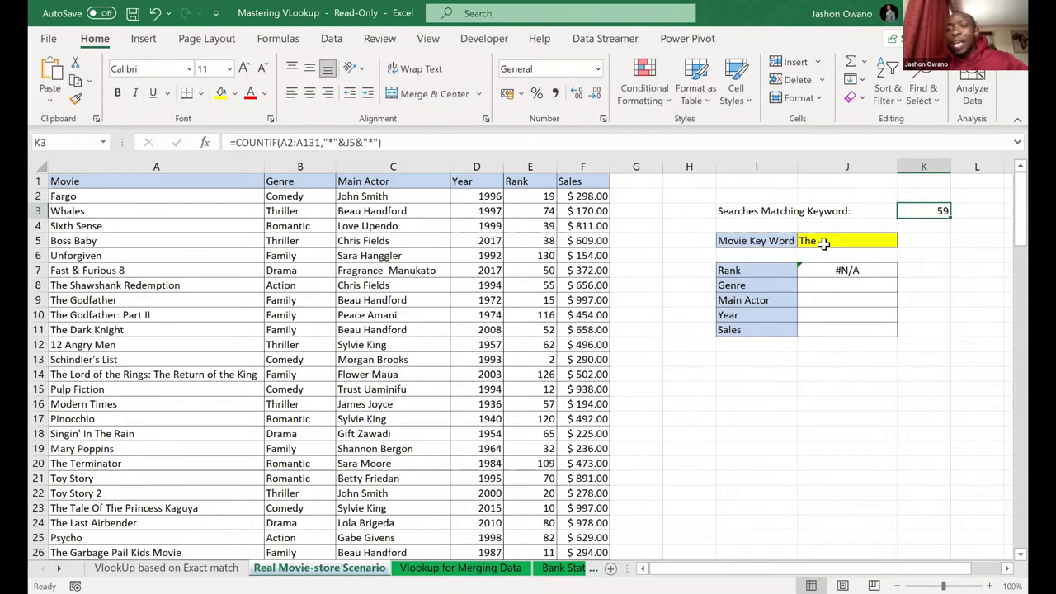
left_click(823, 243)
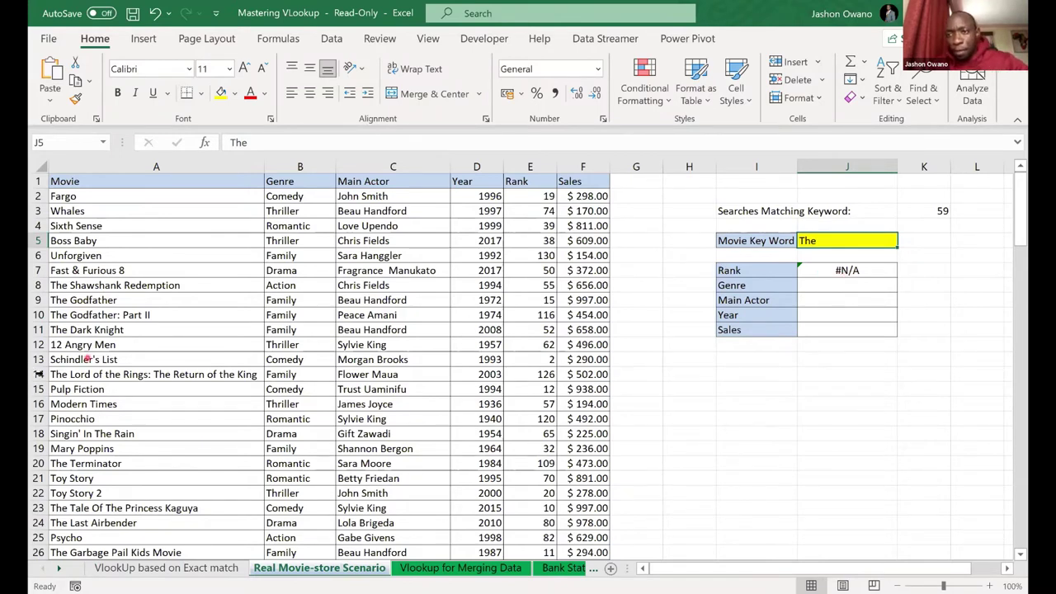
left_click(125, 377)
key("shift+space")
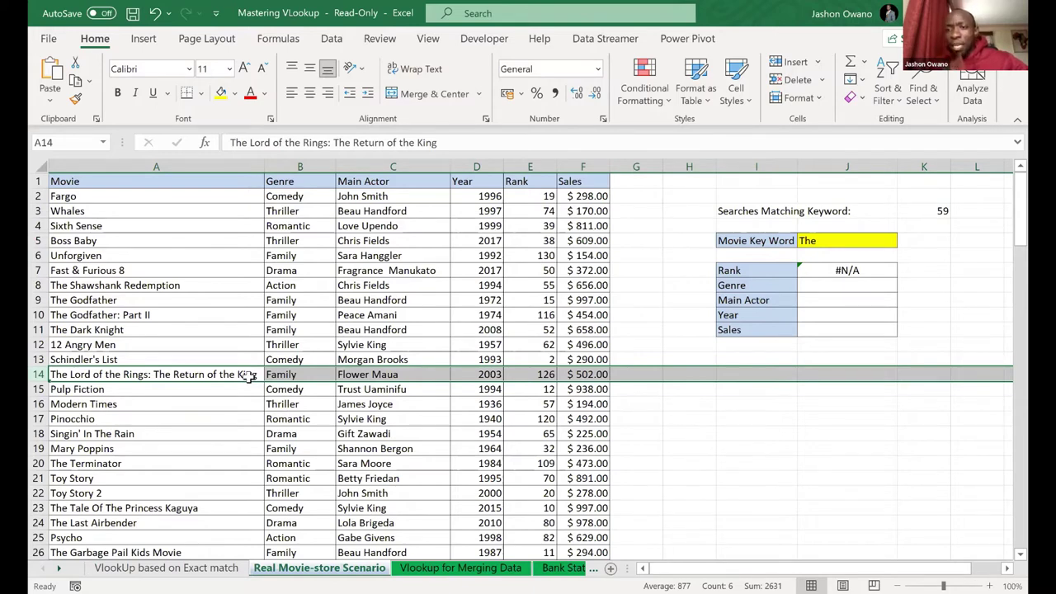
Change the movie keyword in J5 to "Lord of the rings"
left_click(822, 240)
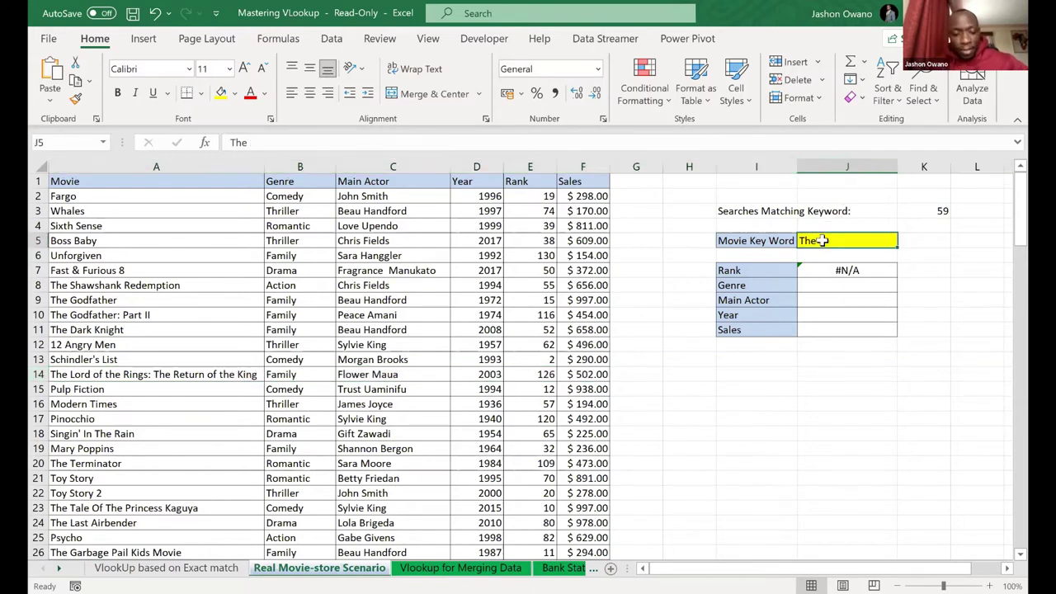
type("Lord o")
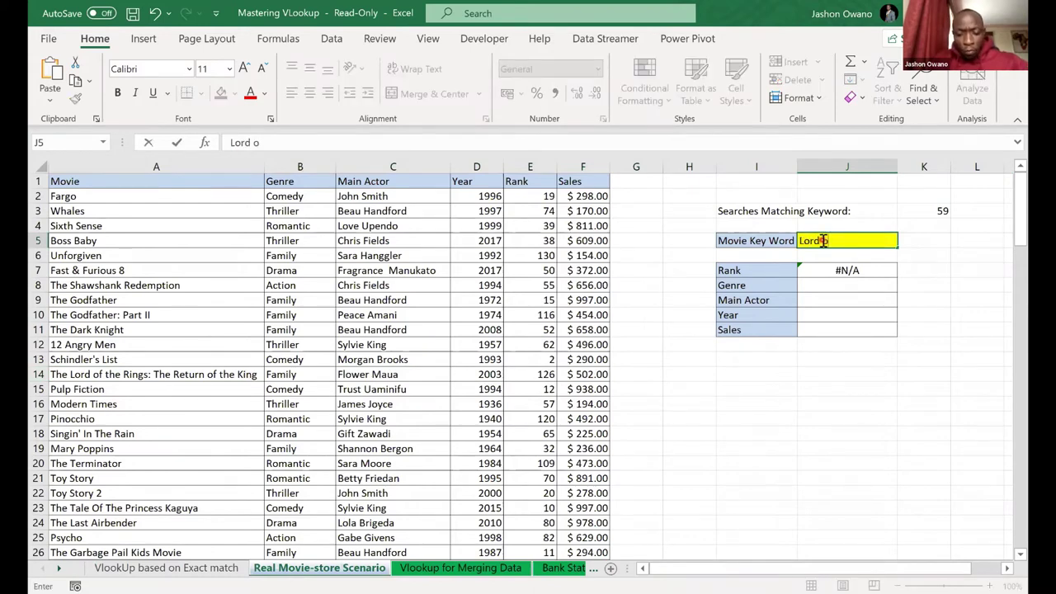
type("f the rings")
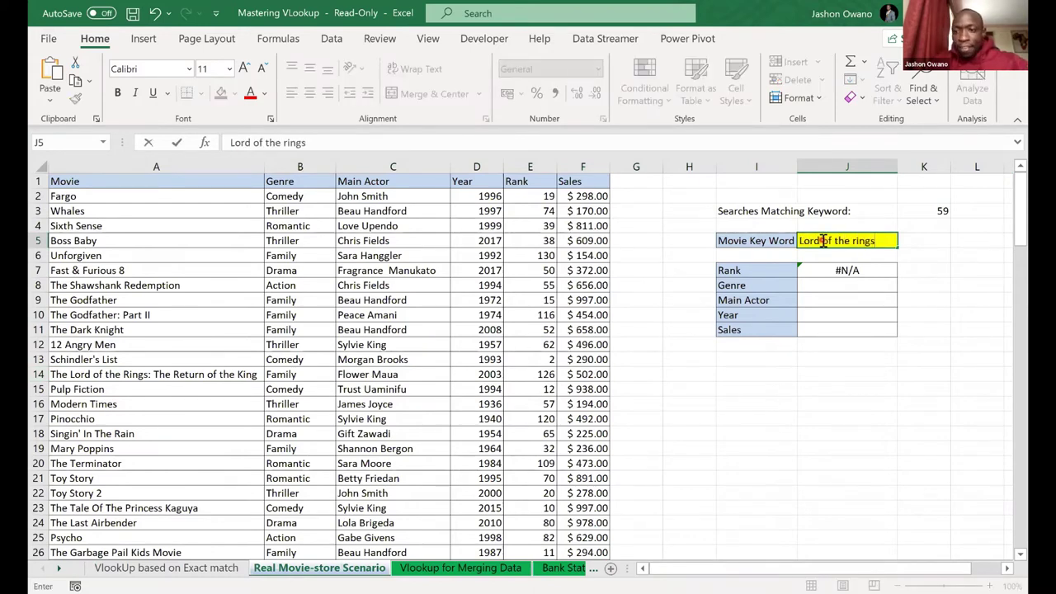
key("Return")
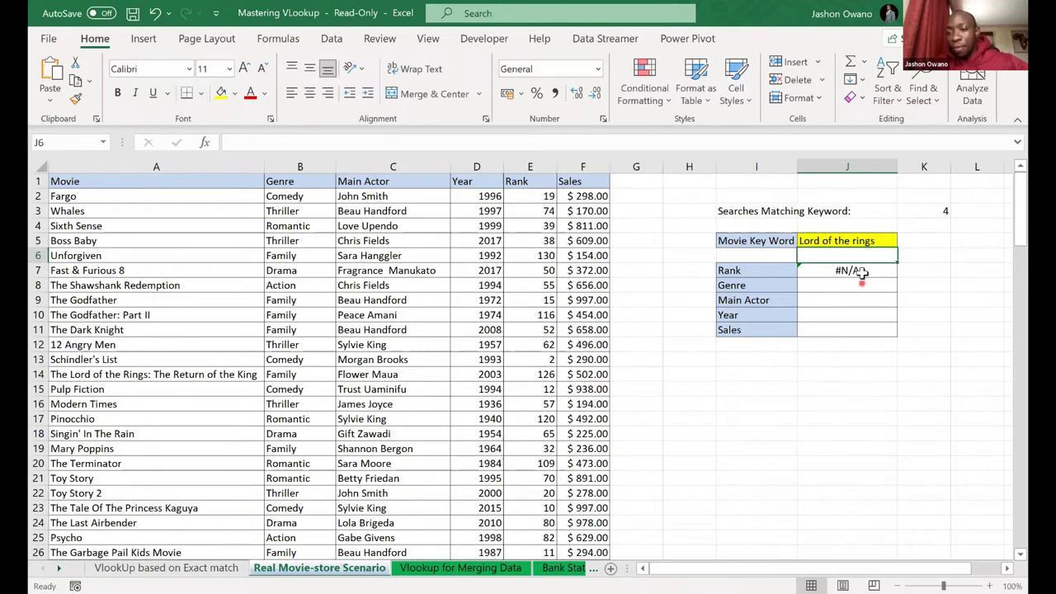
Examine the Rank formula in J7 and the matching-searches count in K3 against the keyword in J5
left_click(862, 274)
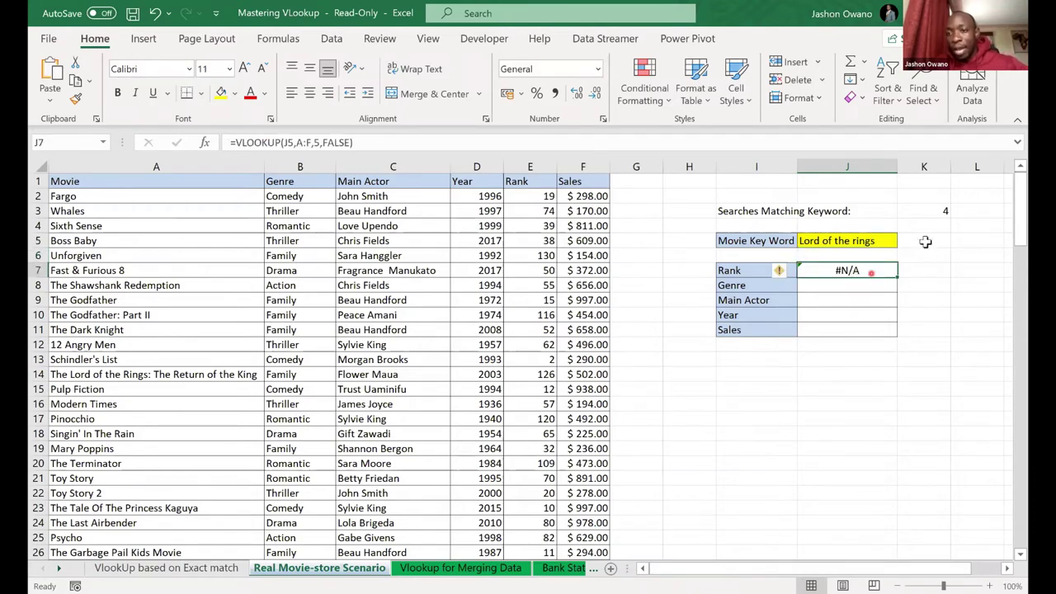
left_click(927, 213)
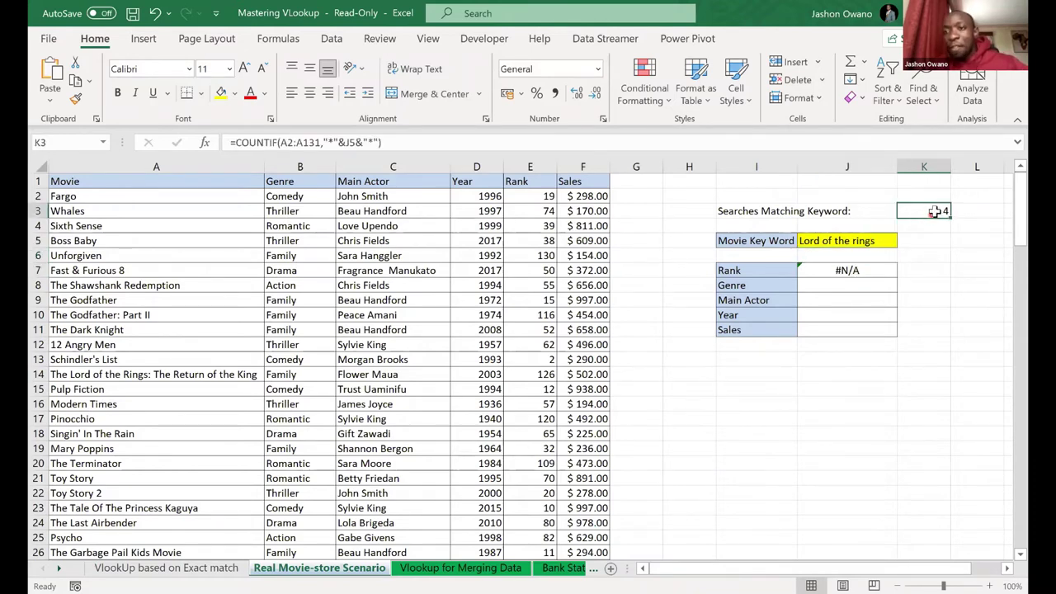
left_click(838, 272)
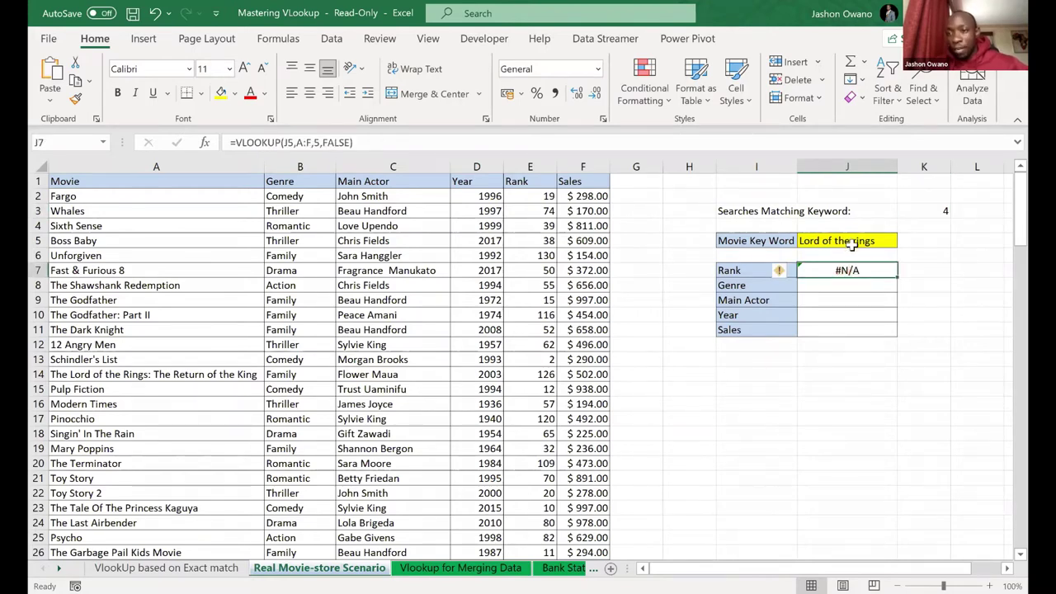
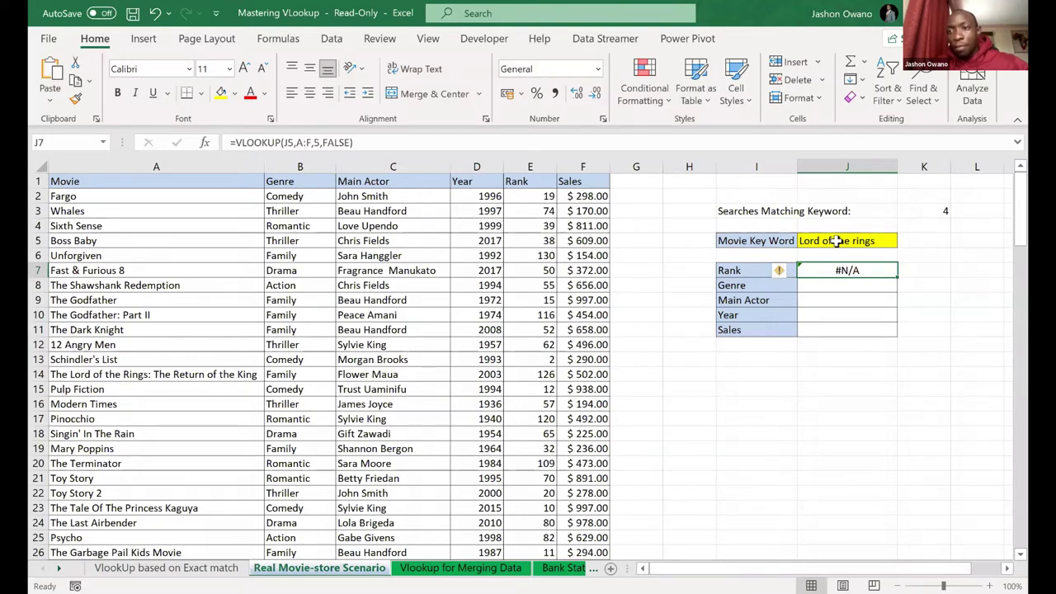
left_click(836, 240)
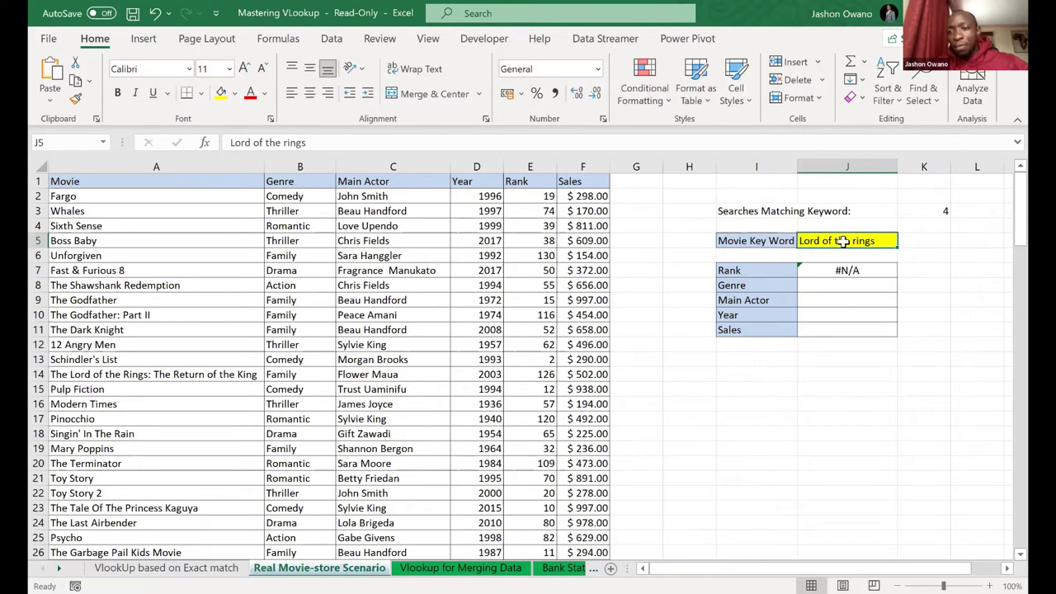
left_click(841, 240)
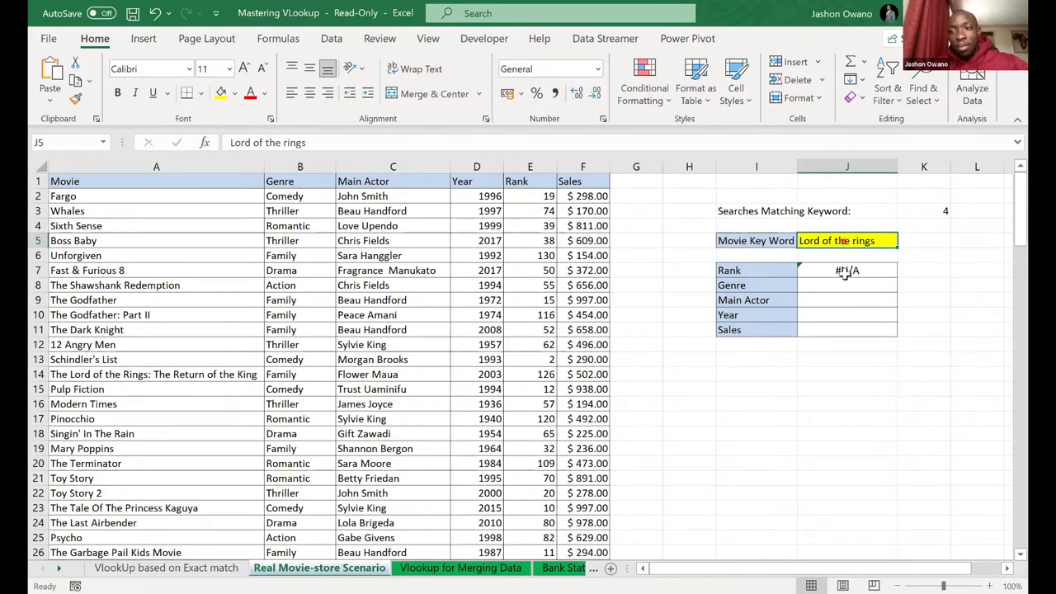
left_click(845, 275)
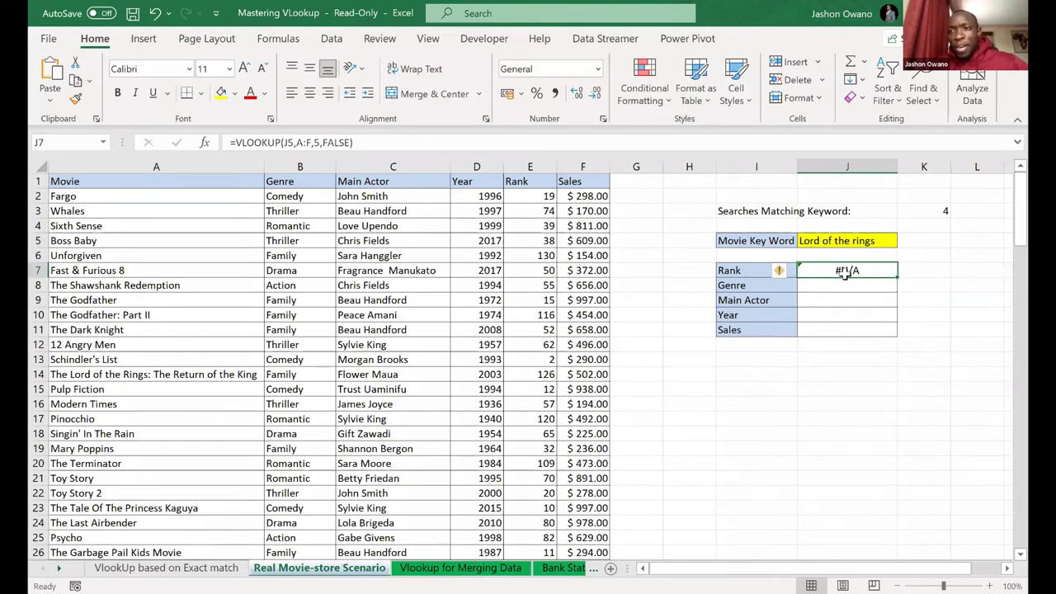
left_click(829, 273)
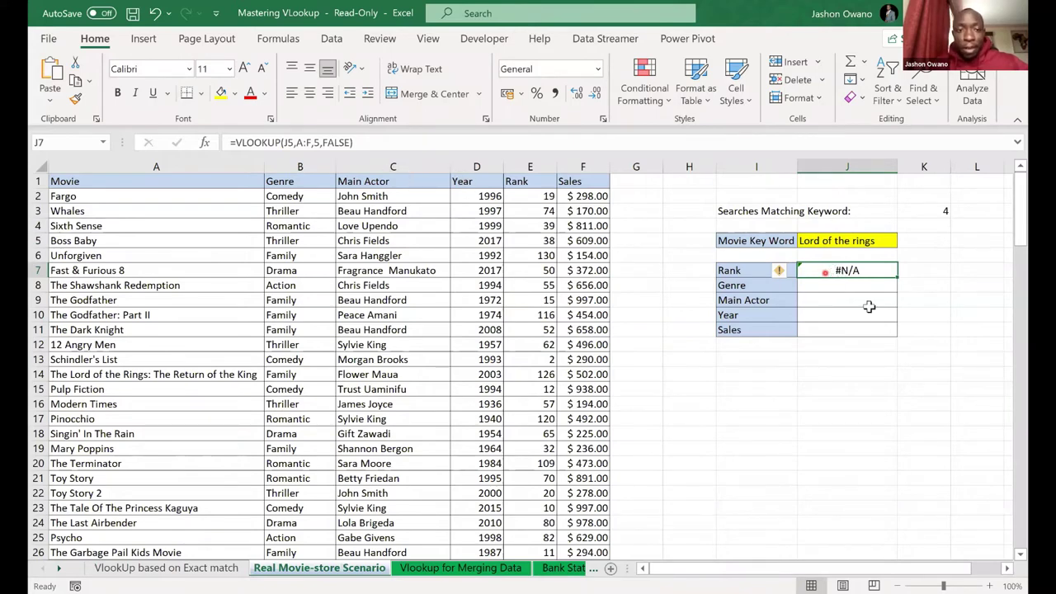
double_click(837, 273)
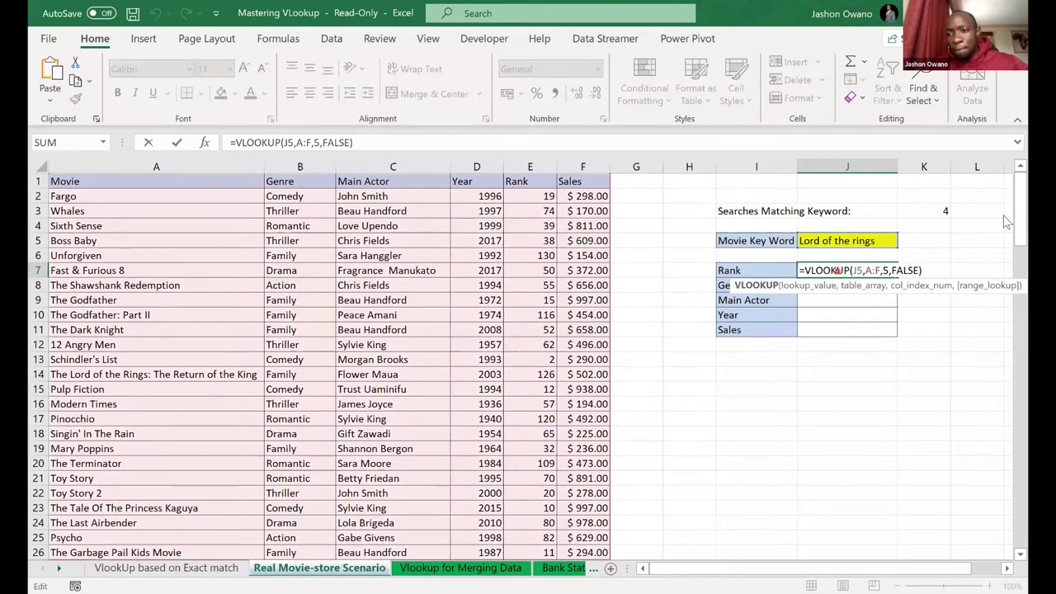
key("Return")
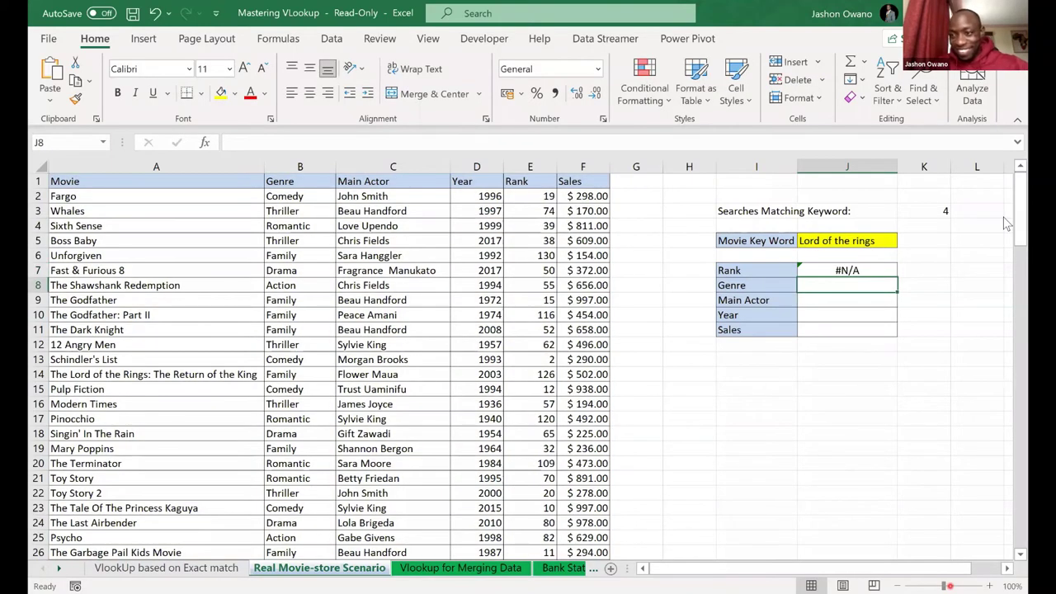
Replace the Rank formula in J7 with a new VLOOKUP that uses keyword cell J5 as its lookup value
scroll(1005, 214, "up", 4)
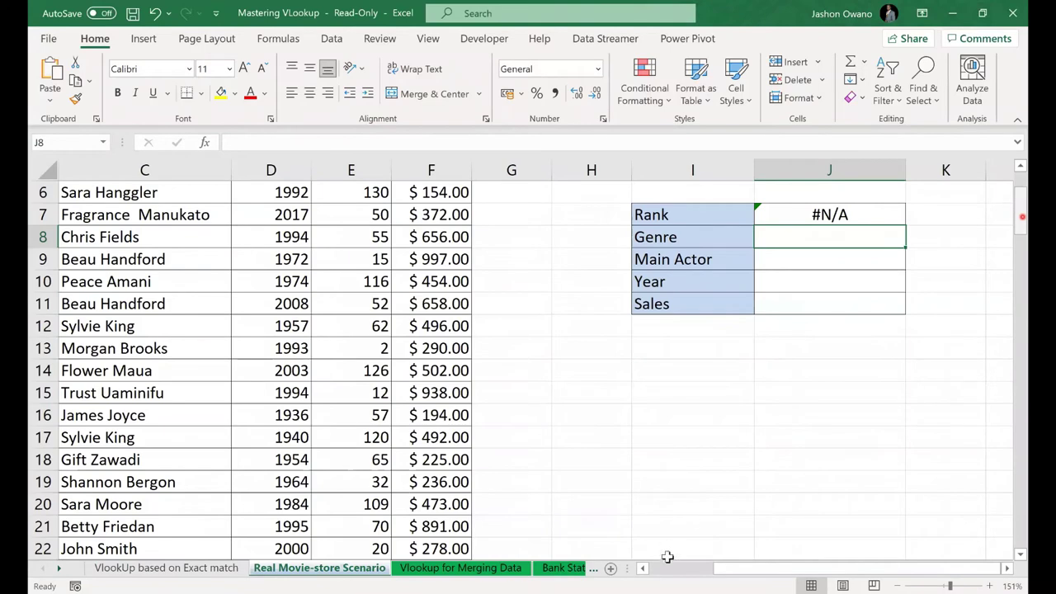
scroll(645, 573, "up", 2)
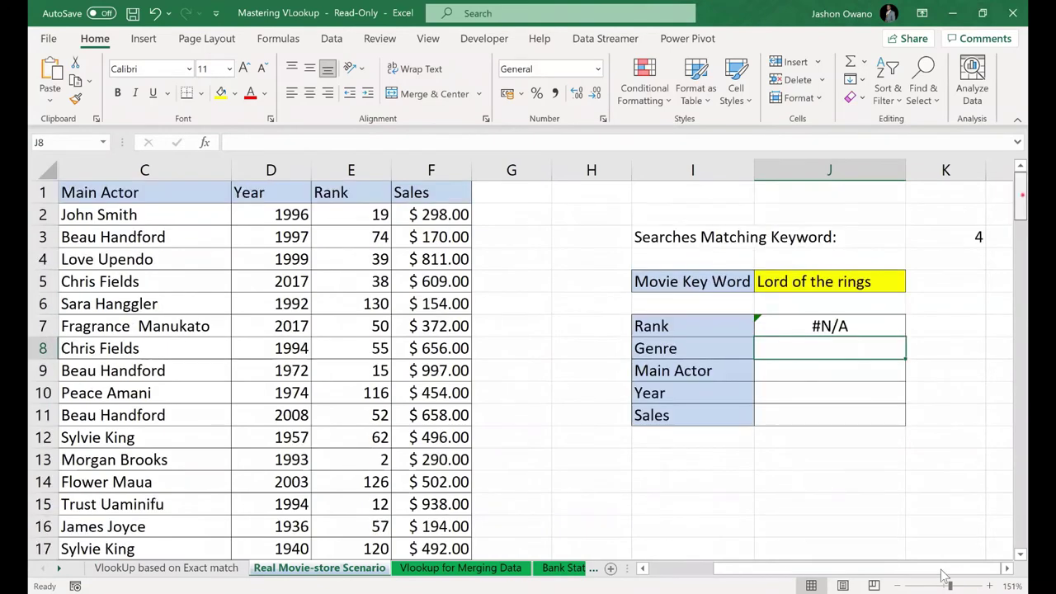
scroll(1004, 573, "left", 1)
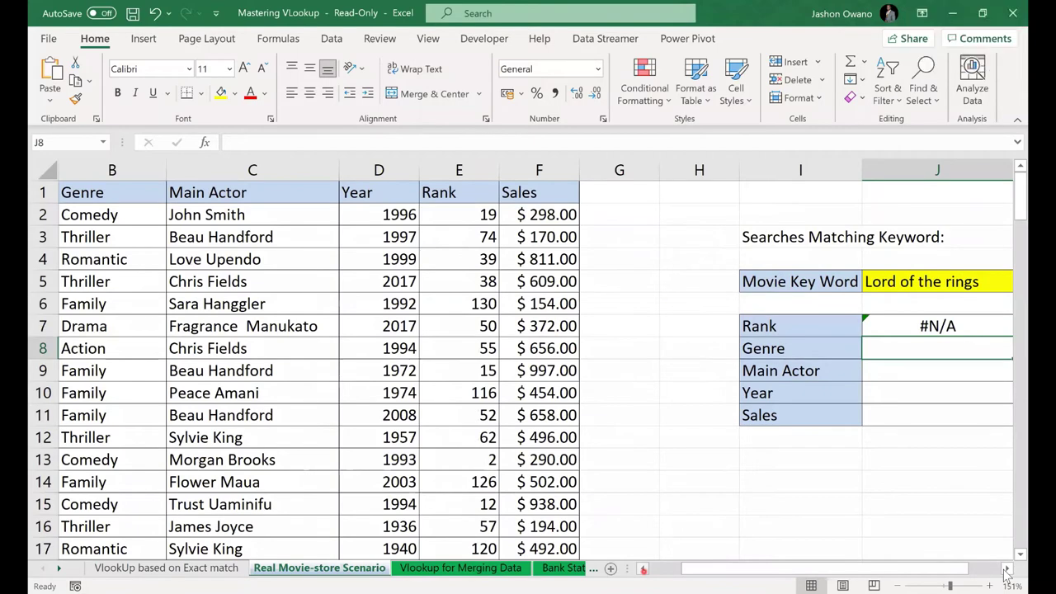
left_click(1004, 570)
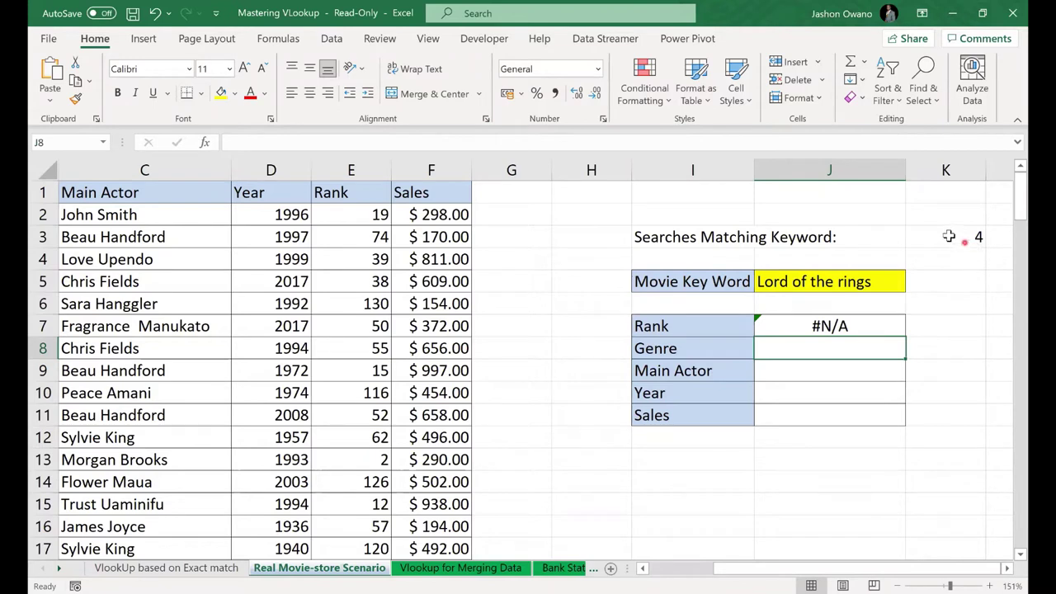
left_click(839, 328)
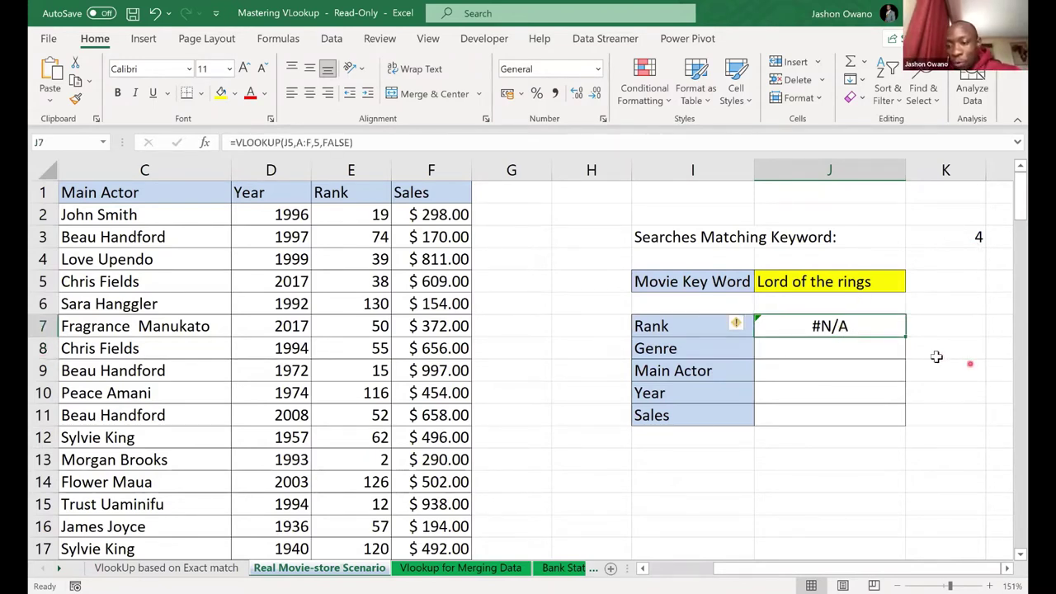
left_click(865, 395)
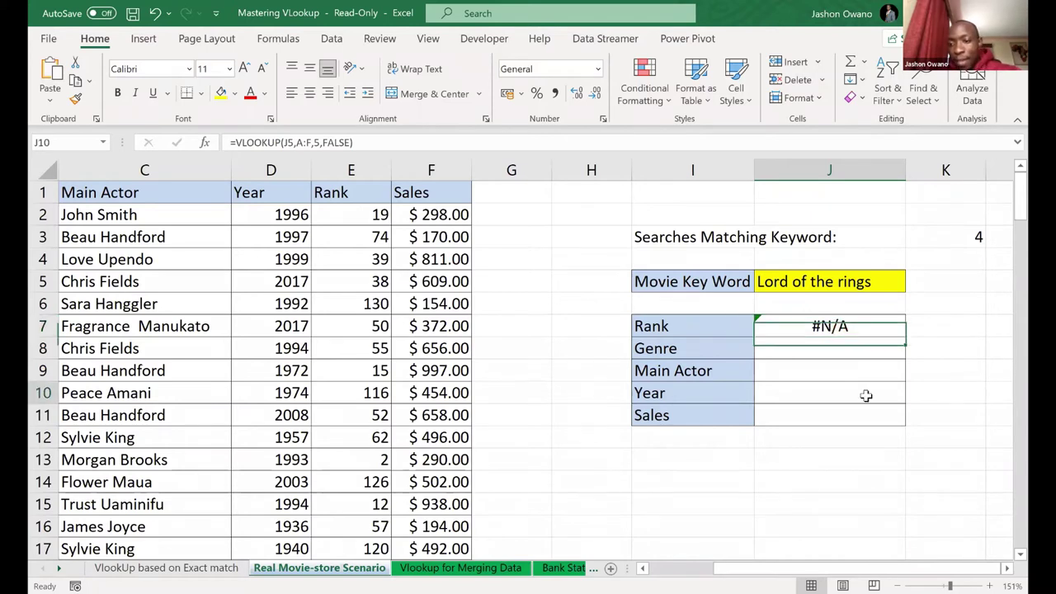
left_click(836, 326)
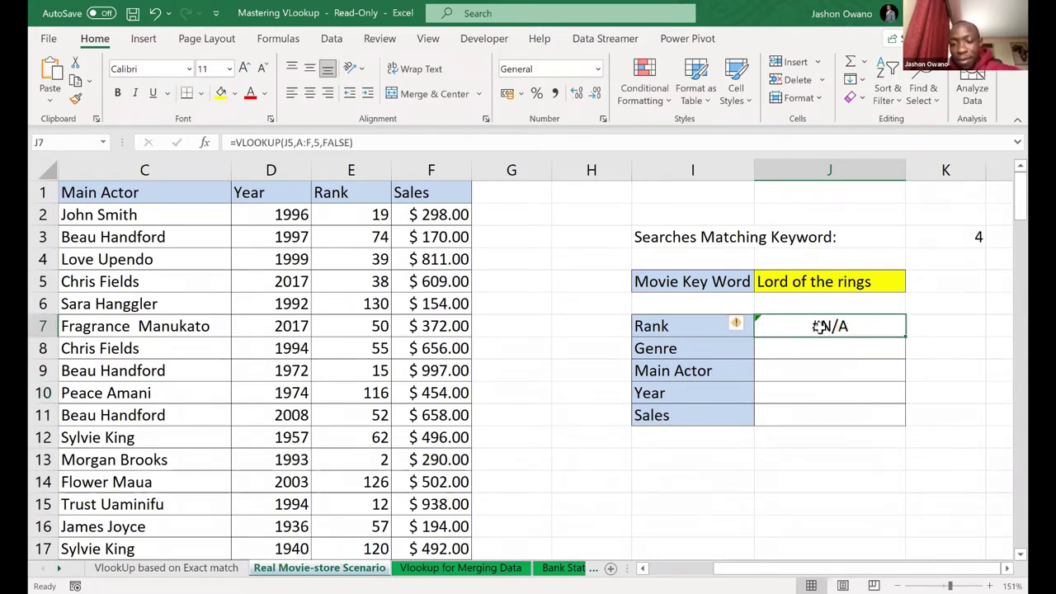
type("=")
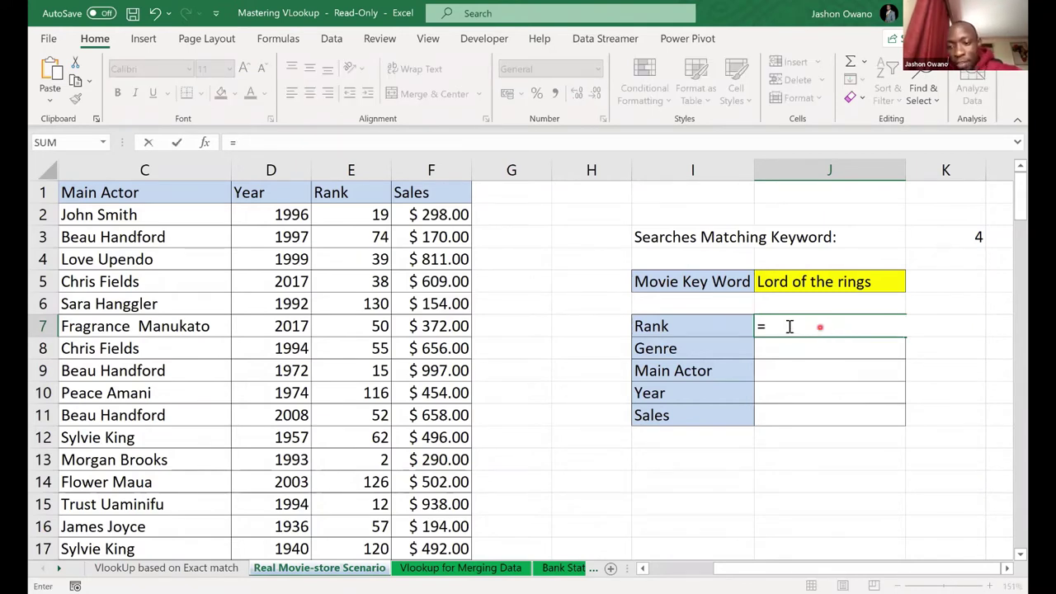
type("vl")
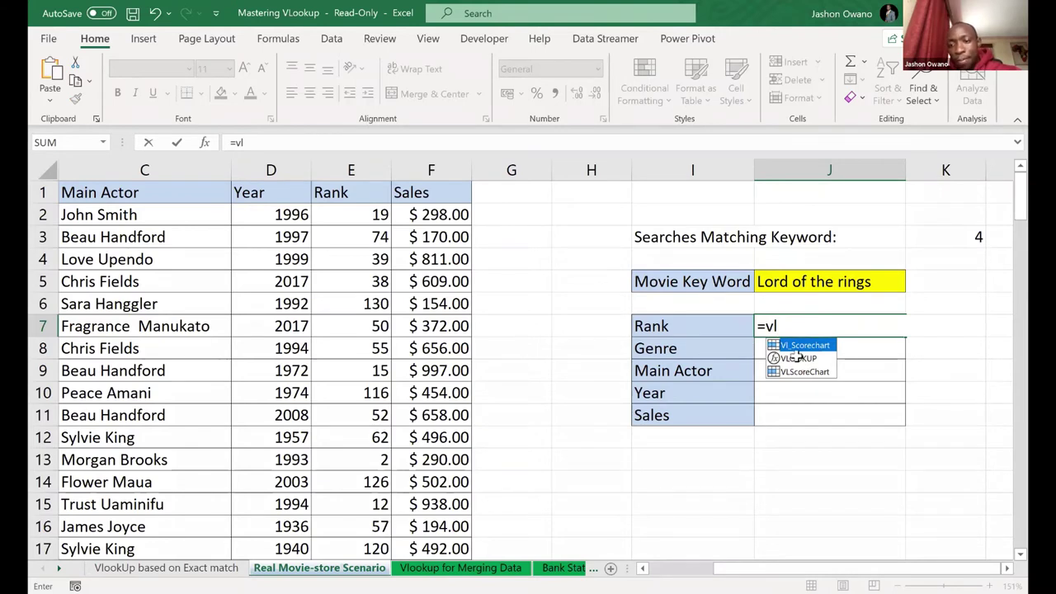
double_click(796, 356)
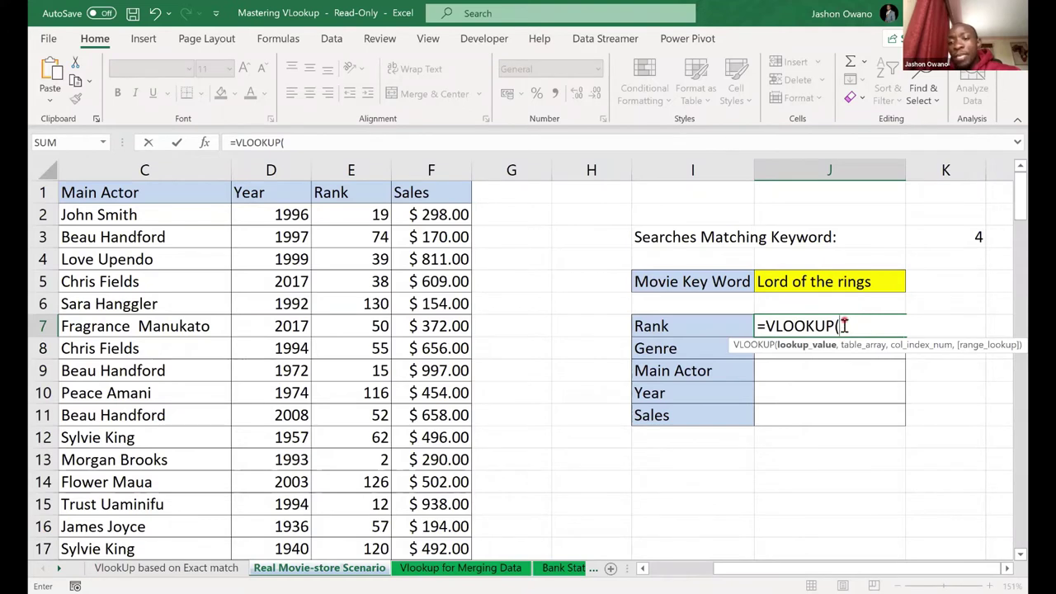
left_click(835, 282)
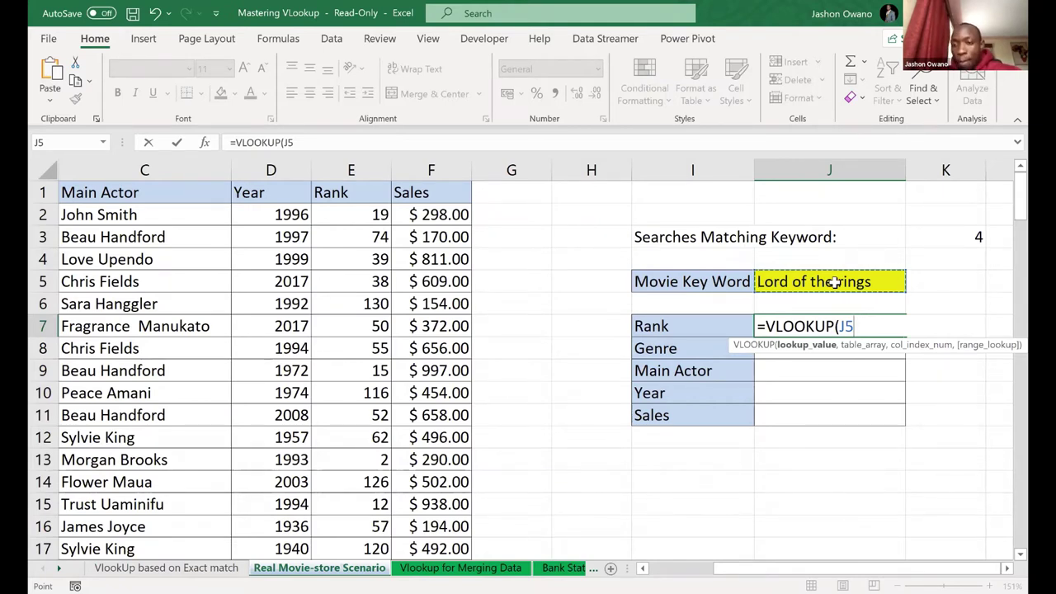
type(",")
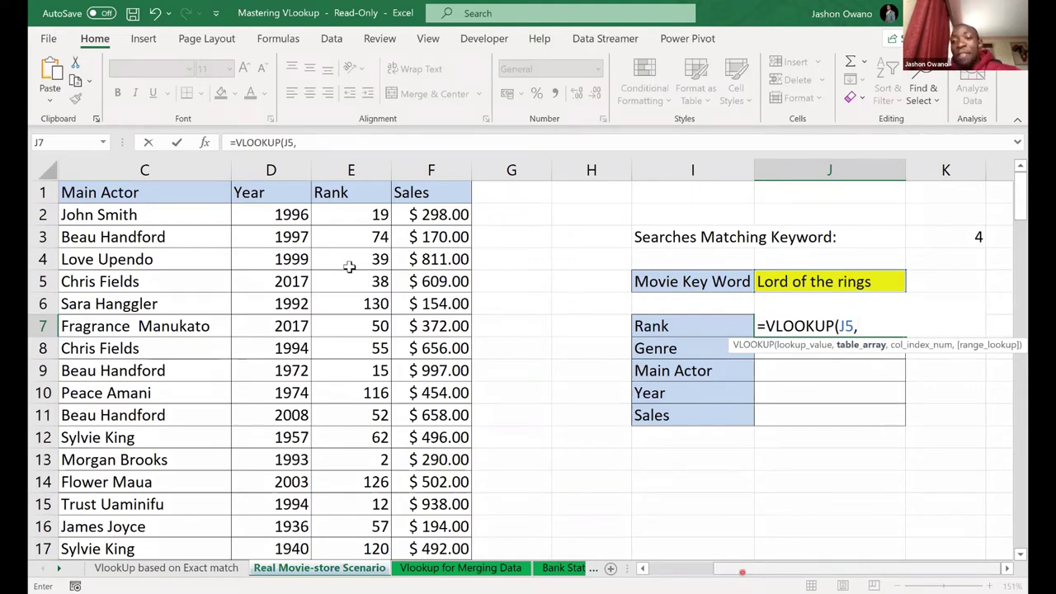
Set the VLOOKUP's table array to the whole movie table columns A:F and continue to the column index argument
scroll(169, 163, "left", 2)
left_click(173, 166)
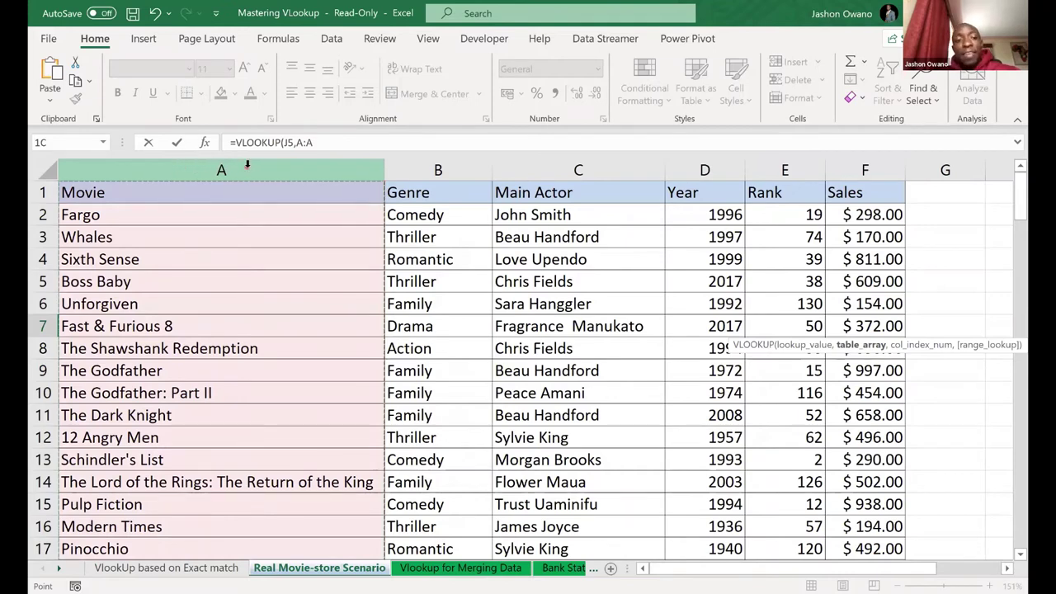
left_click_drag(218, 169, 296, 167)
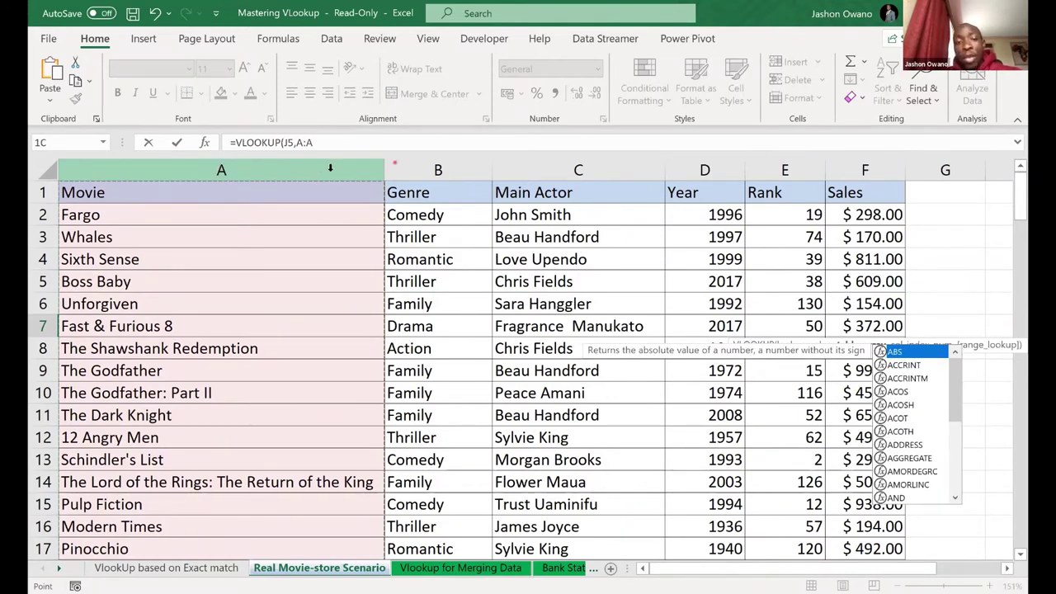
key("shift+Right")
key("shift+Right")
key("shift+Right")
key("shift+Right")
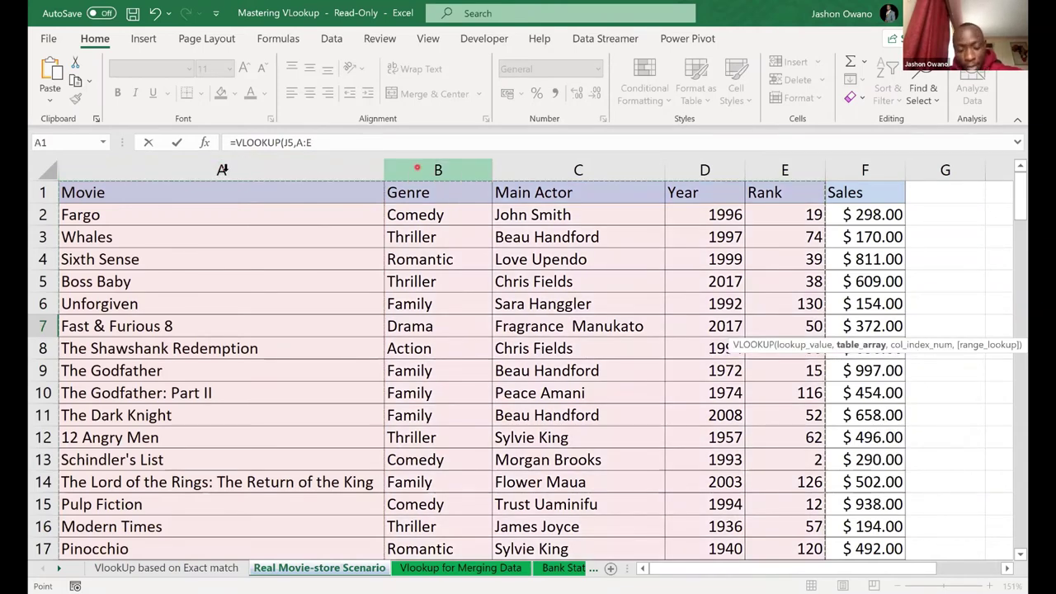
left_click(224, 170)
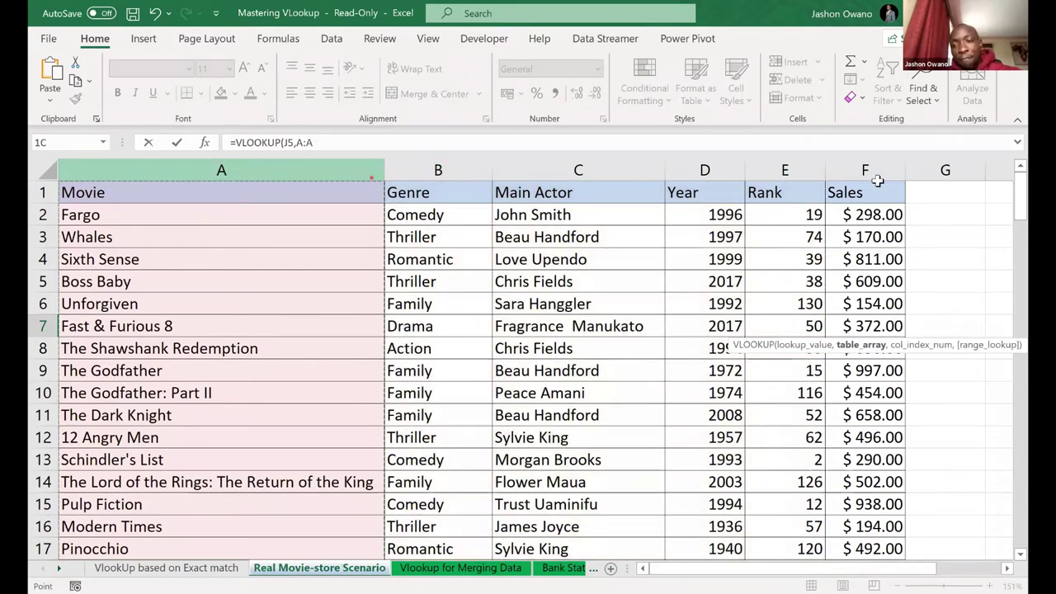
left_click_drag(877, 180, 901, 171)
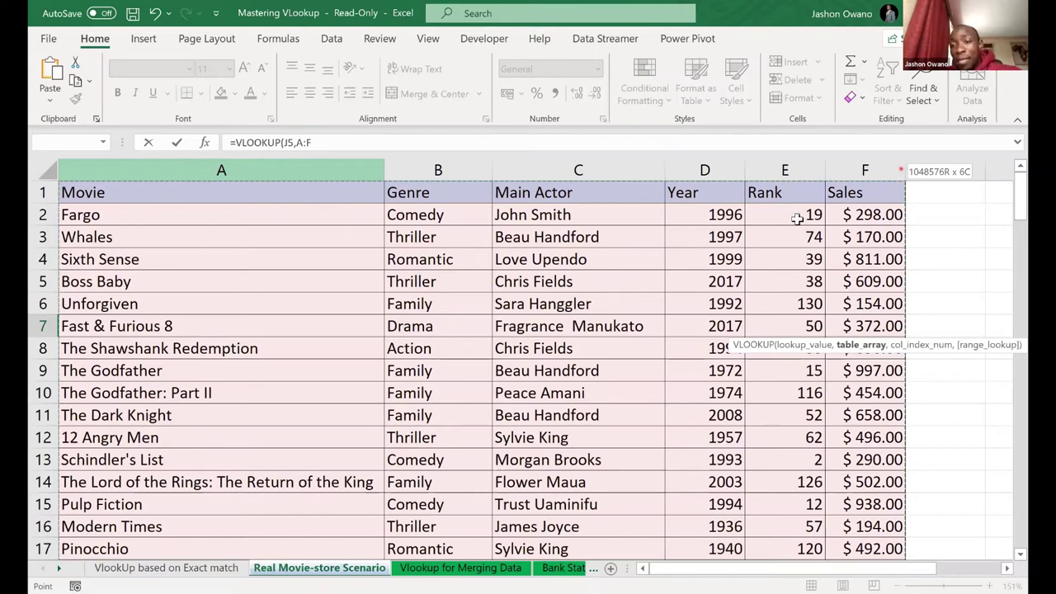
type(",")
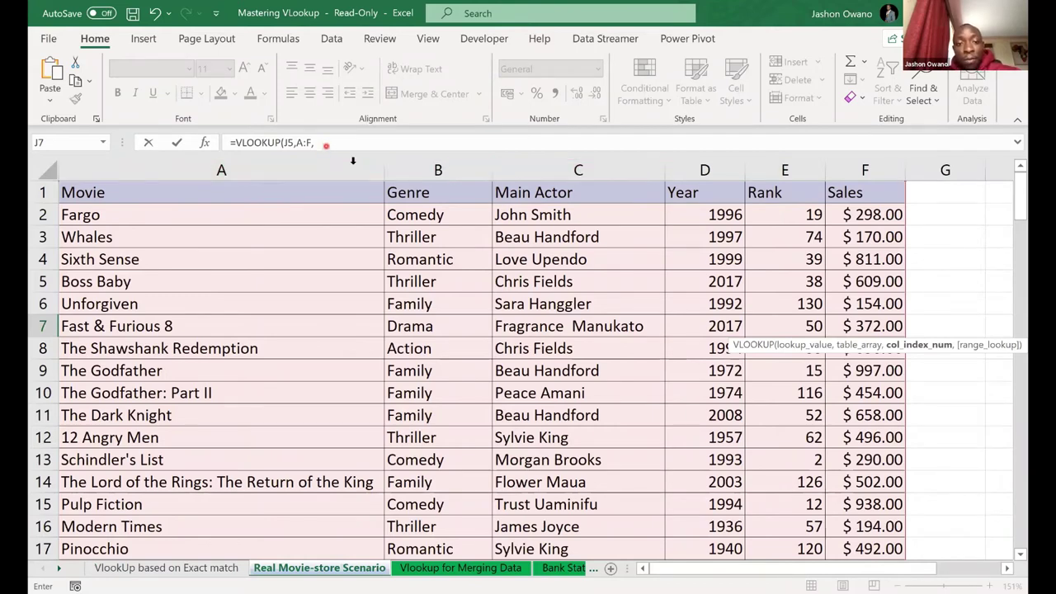
Complete the Rank VLOOKUP in J7 with column index 5 and FALSE for an exact match
type("5")
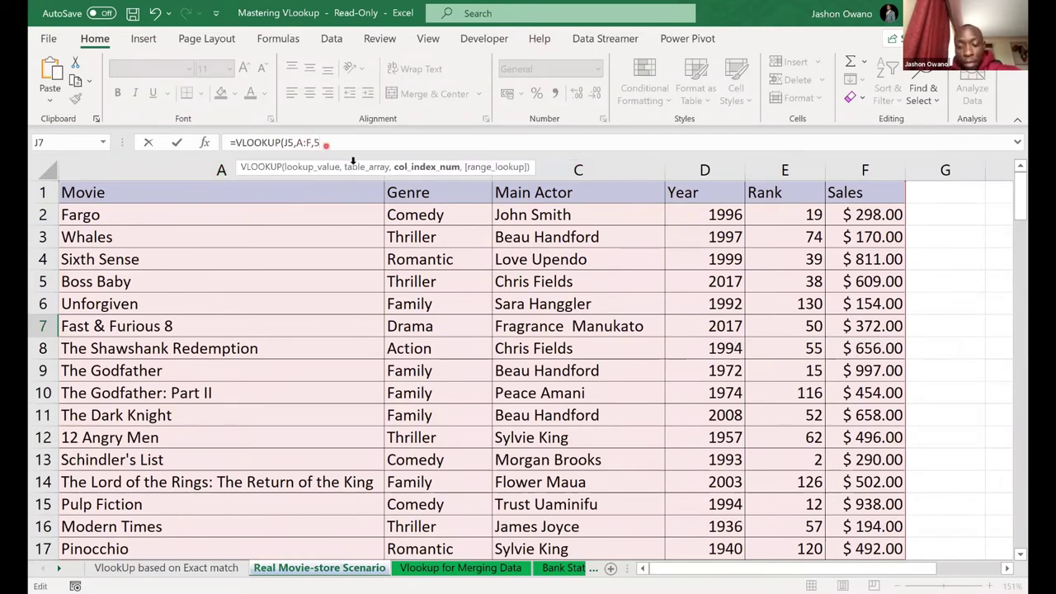
type(",")
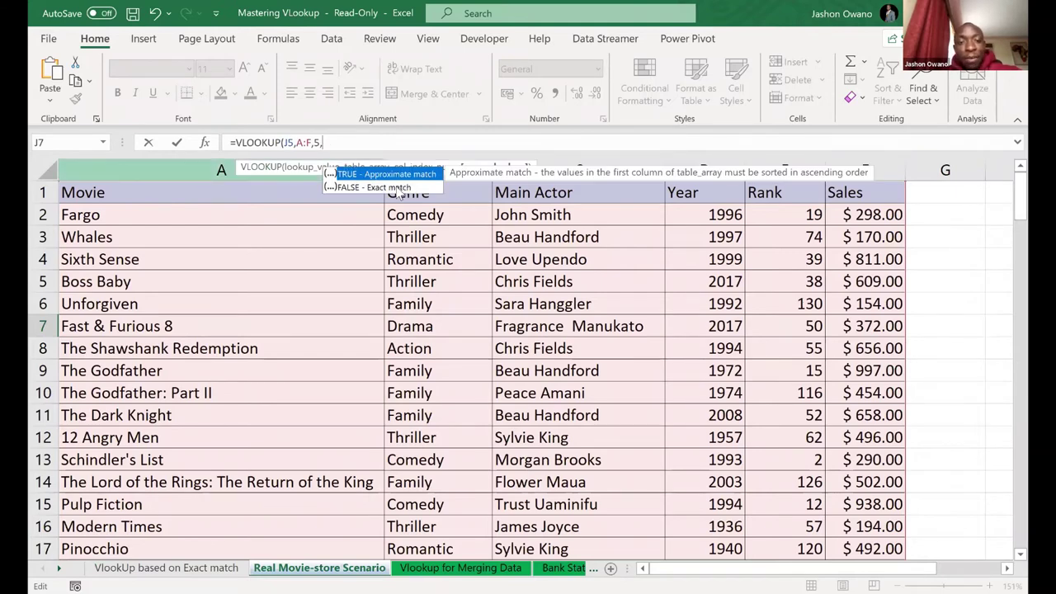
left_click(396, 187)
double_click(395, 187)
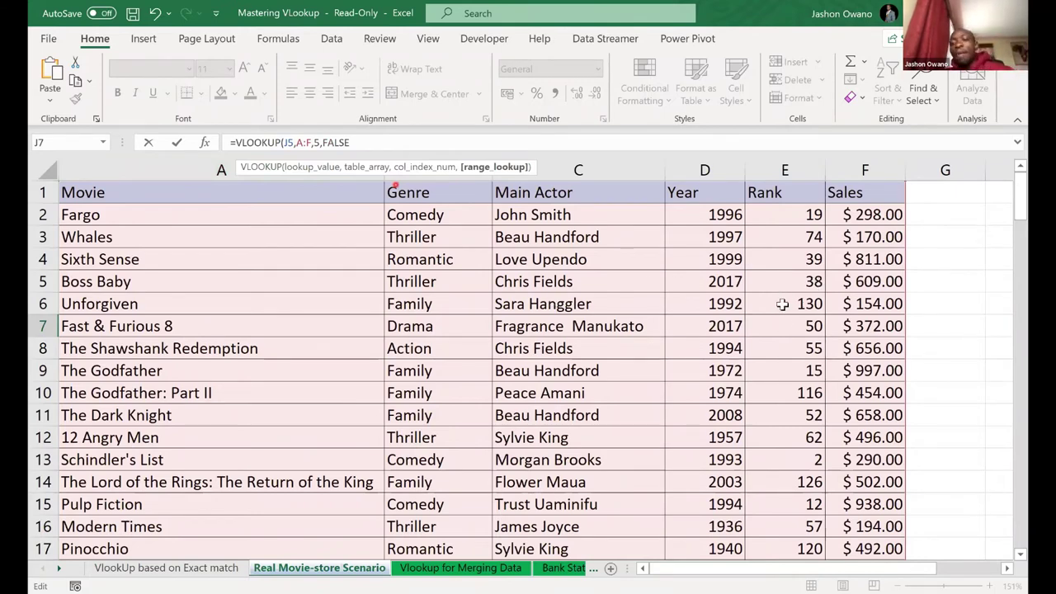
key("Return")
Change the movie keyword in J5 to "The" and check the Rank cell J7
key("Up")
key("Up")
key("Up")
type("The")
key("Return")
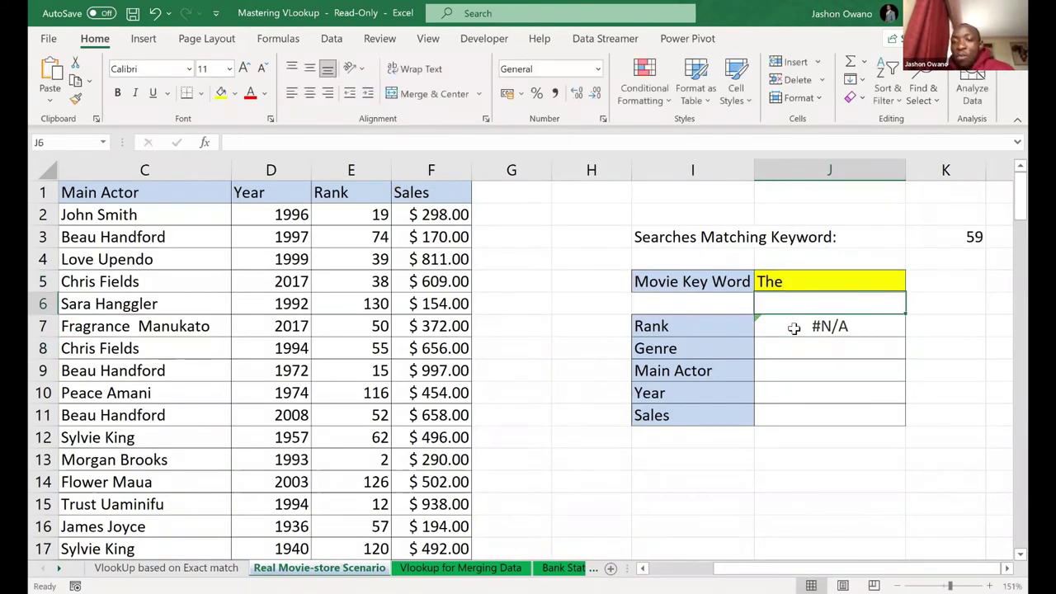
left_click(828, 327)
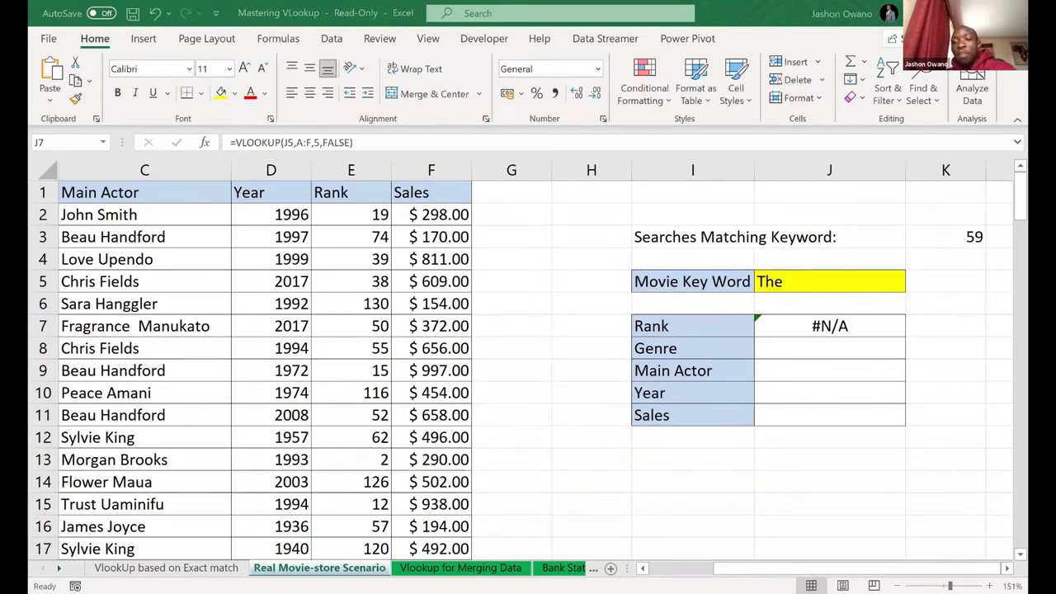
Wrap the Rank VLOOKUP in J7 in an IFERROR function
left_click(829, 323)
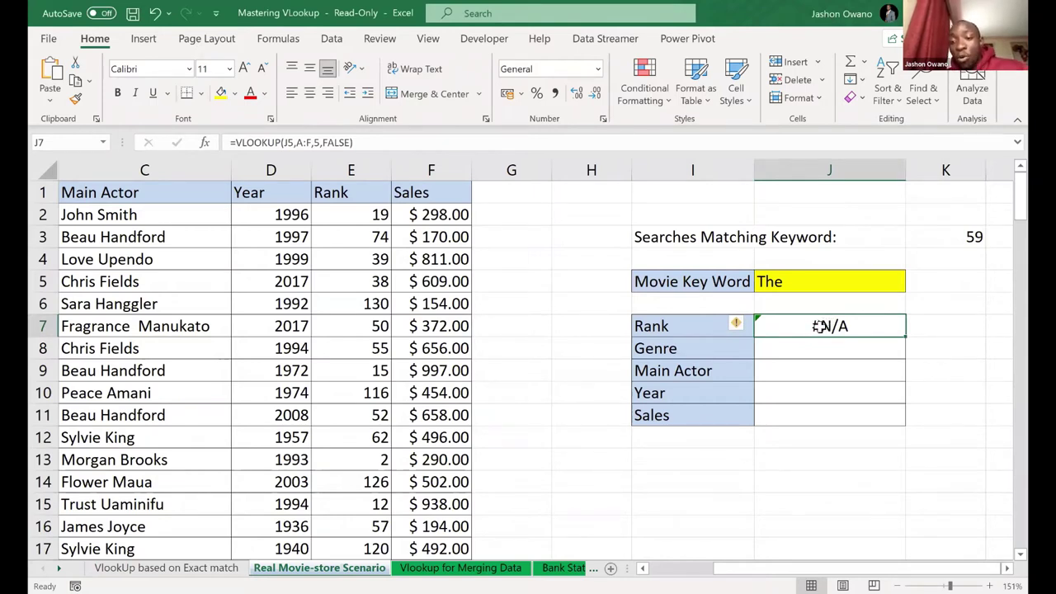
double_click(818, 325)
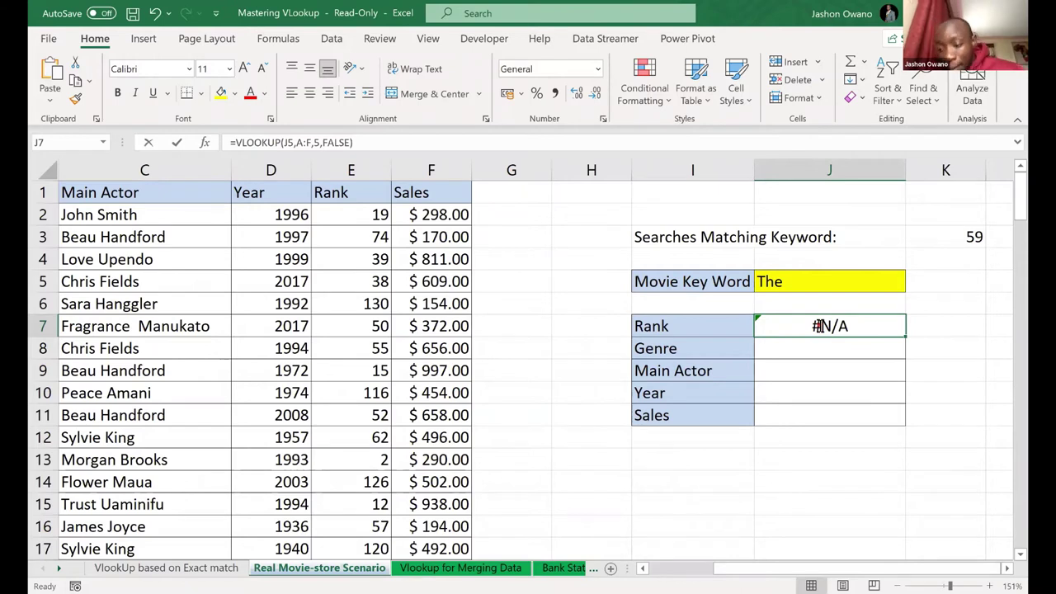
double_click(818, 325)
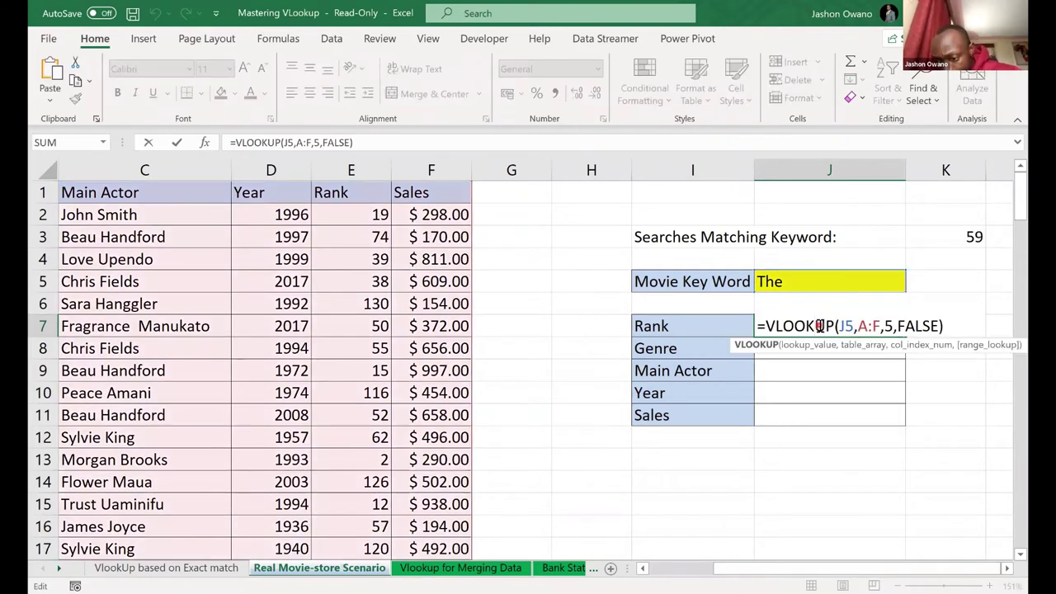
left_click(766, 326)
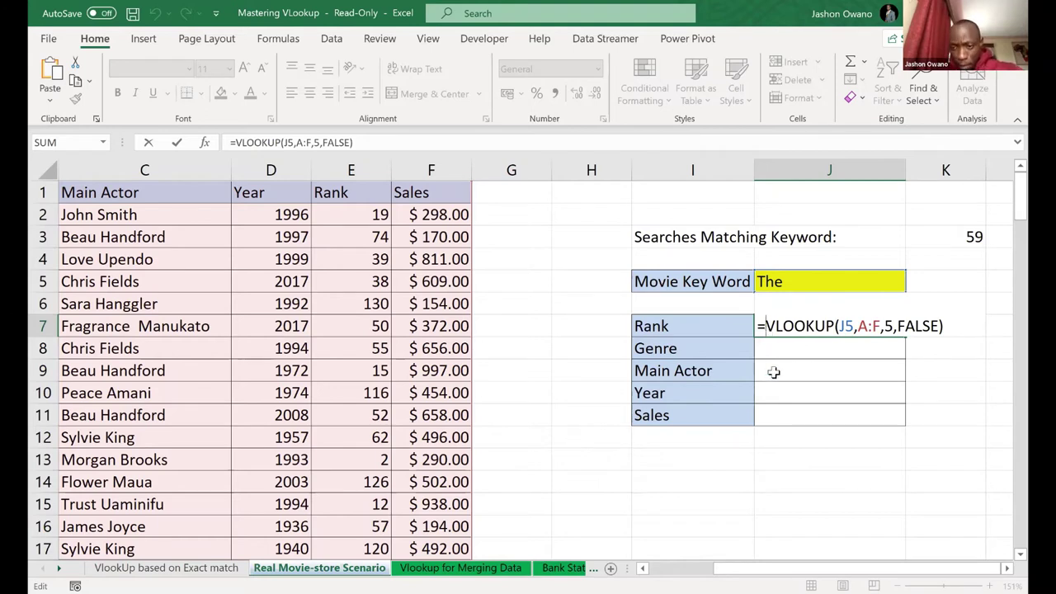
type("if")
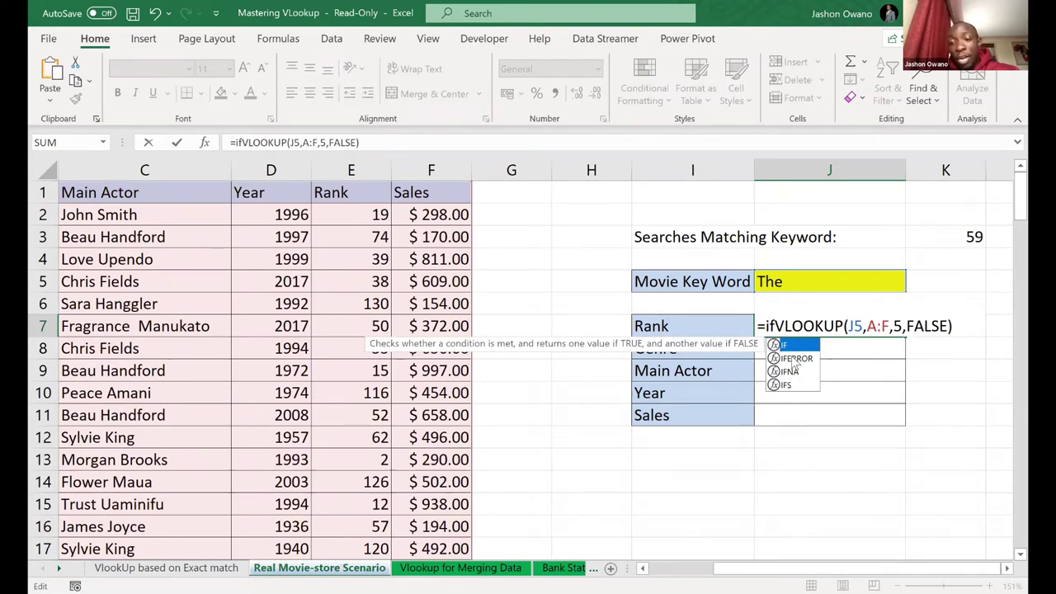
left_click(792, 360)
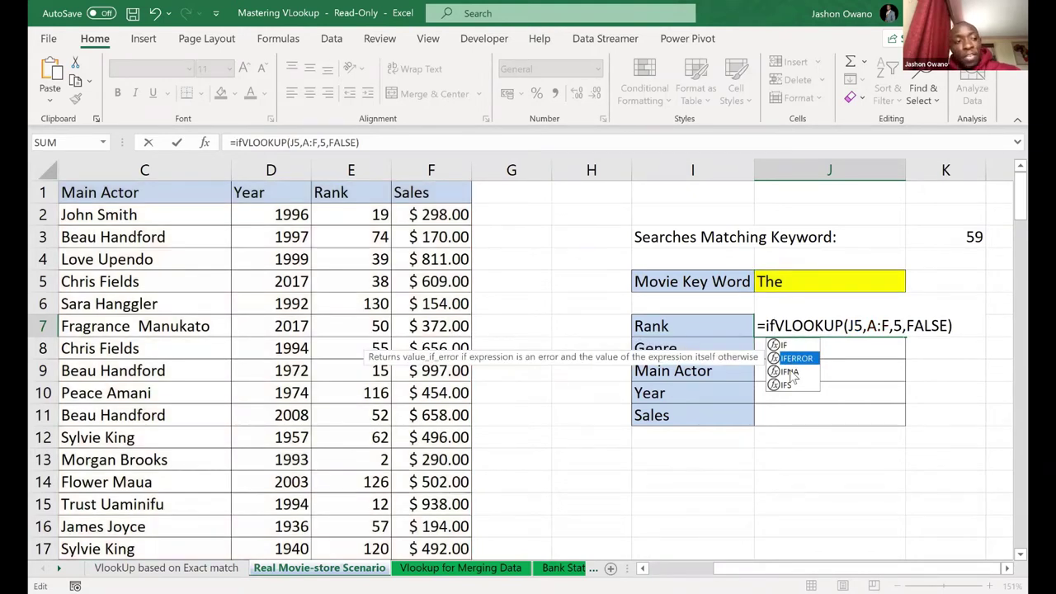
left_click(790, 373)
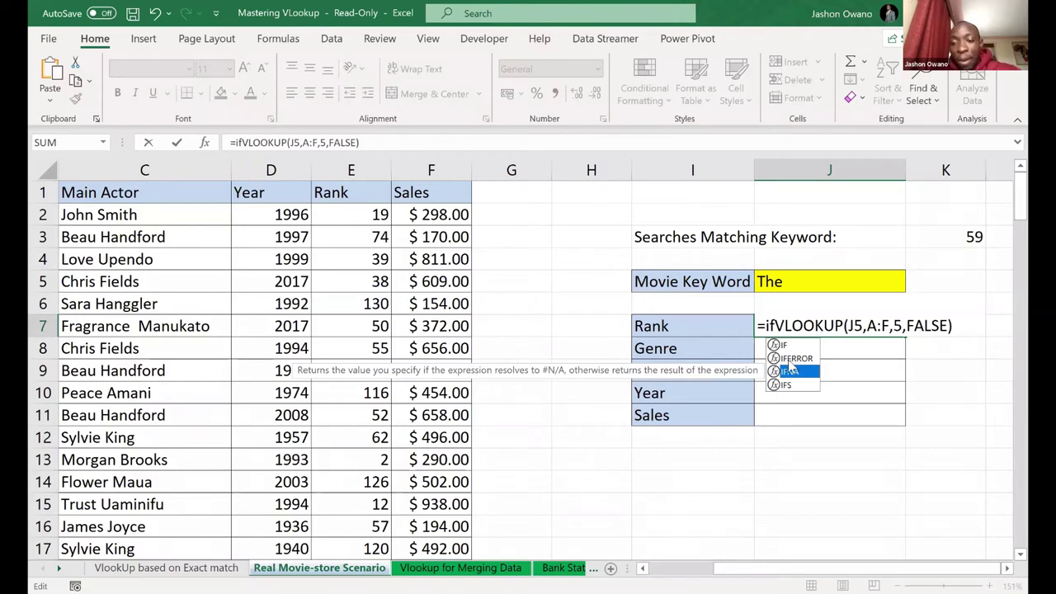
left_click(790, 360)
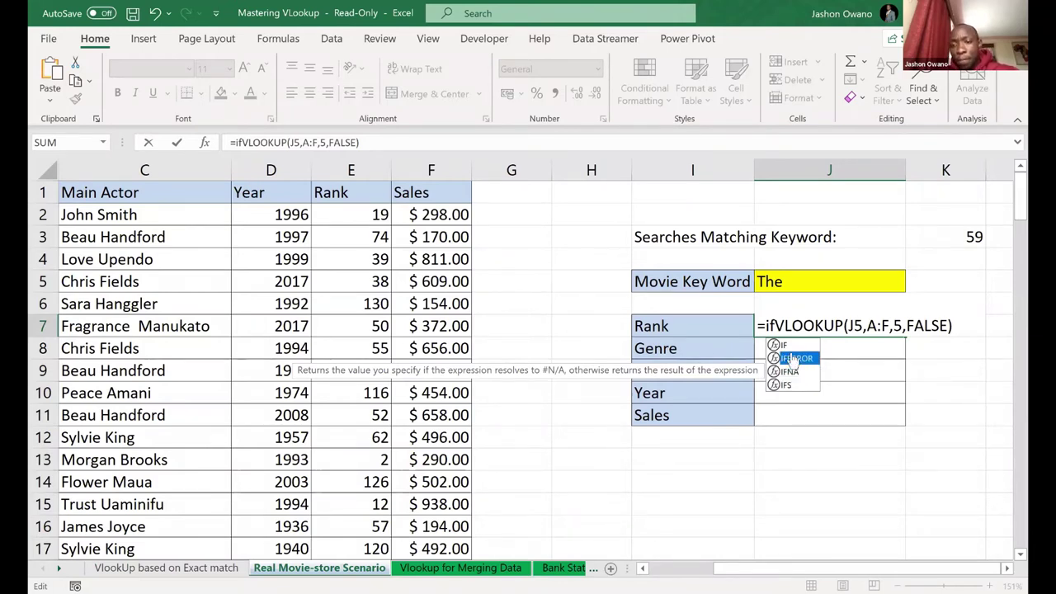
double_click(788, 359)
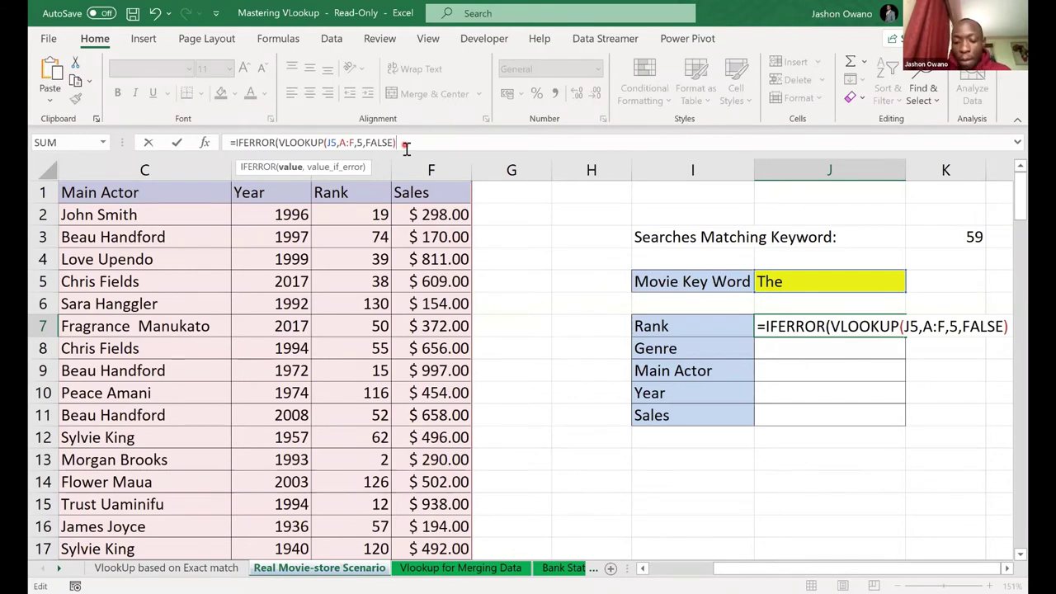
Set the IFERROR fallback text in J7 to "Opsss! Movie Unavailable" and enter the formula with its closing parenthesis
type(",")
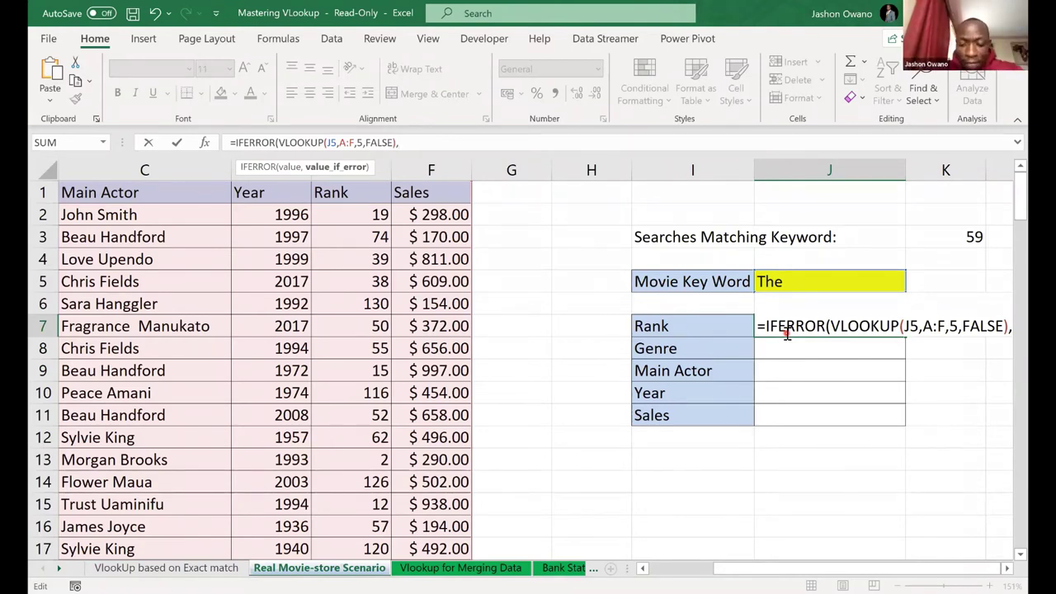
type("Movie")
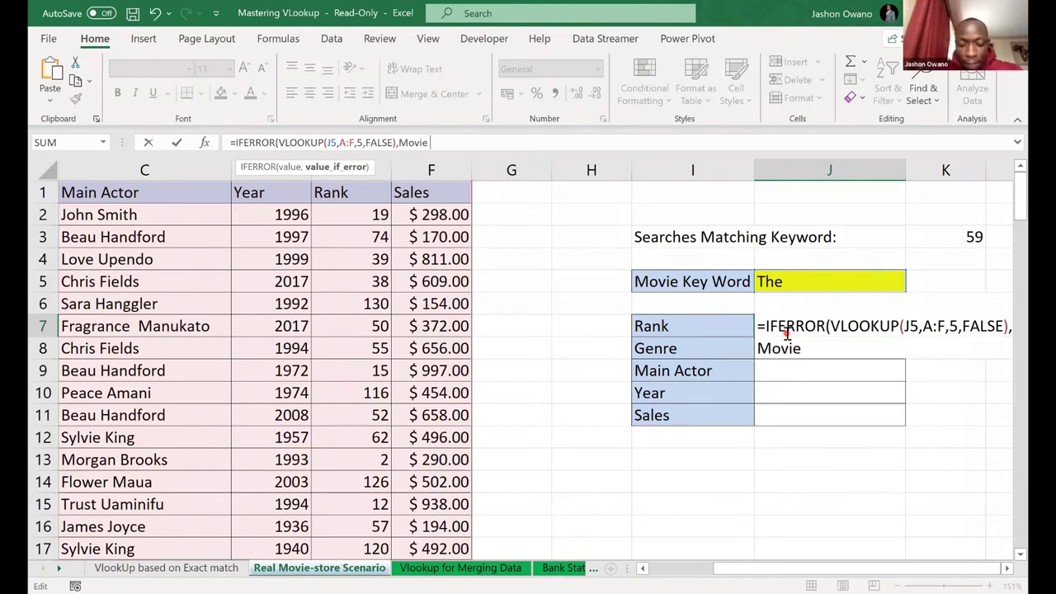
type(" Unavailable")
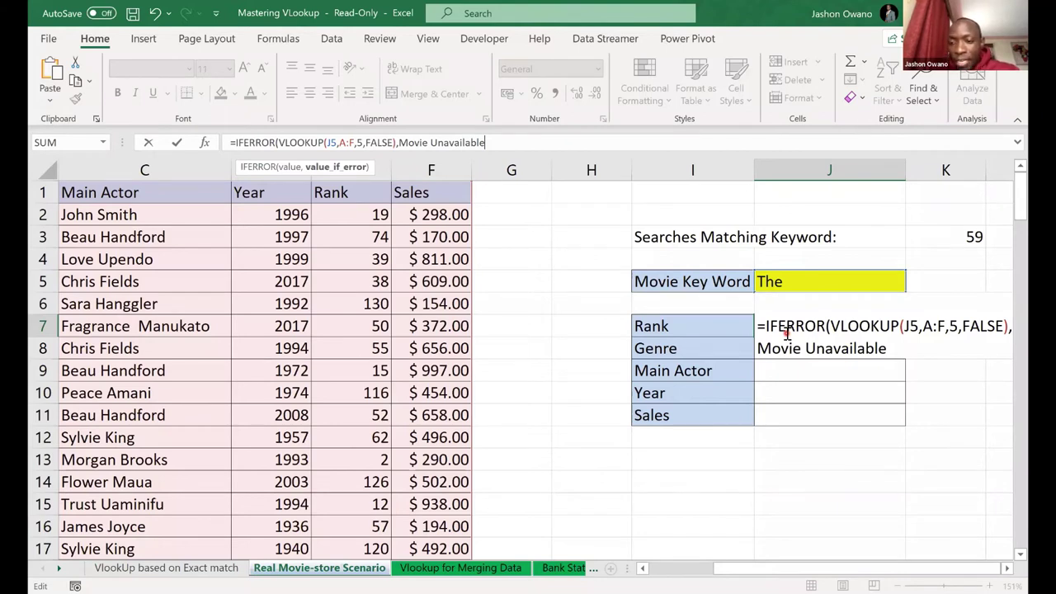
type("\"")
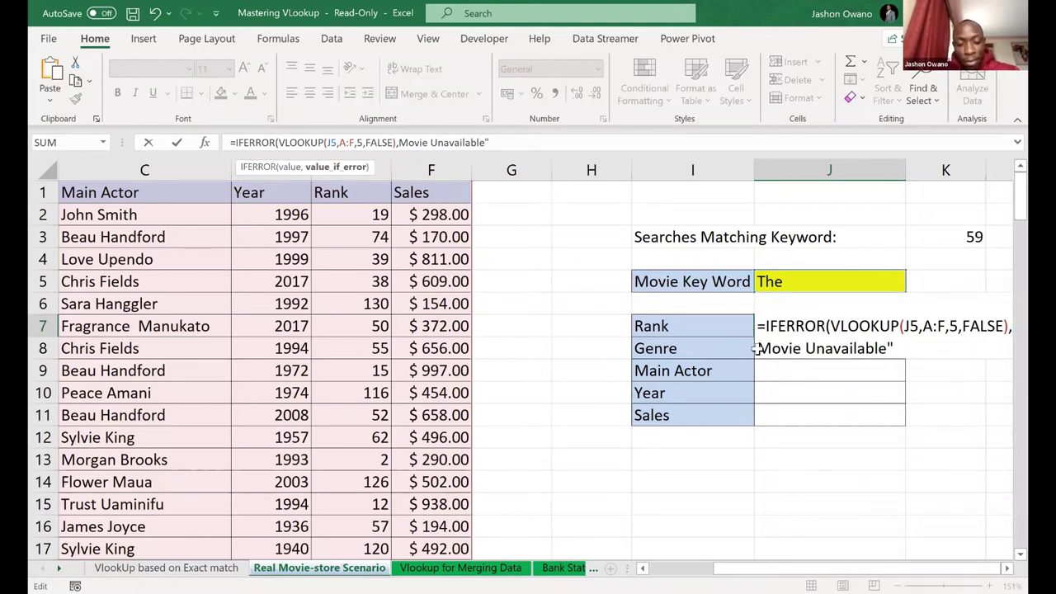
left_click(755, 348)
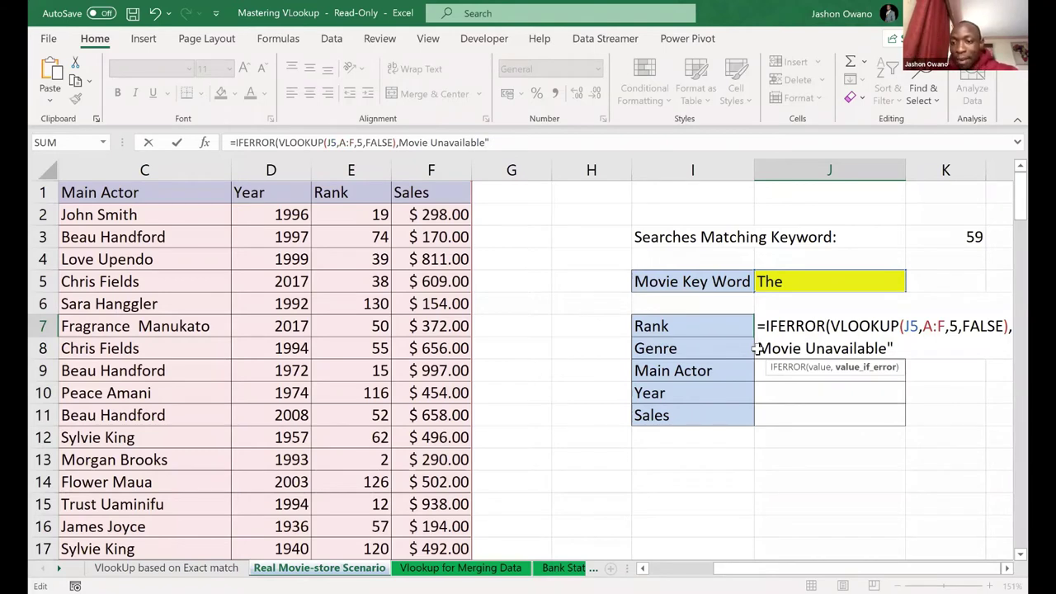
type("\"Opsss!")
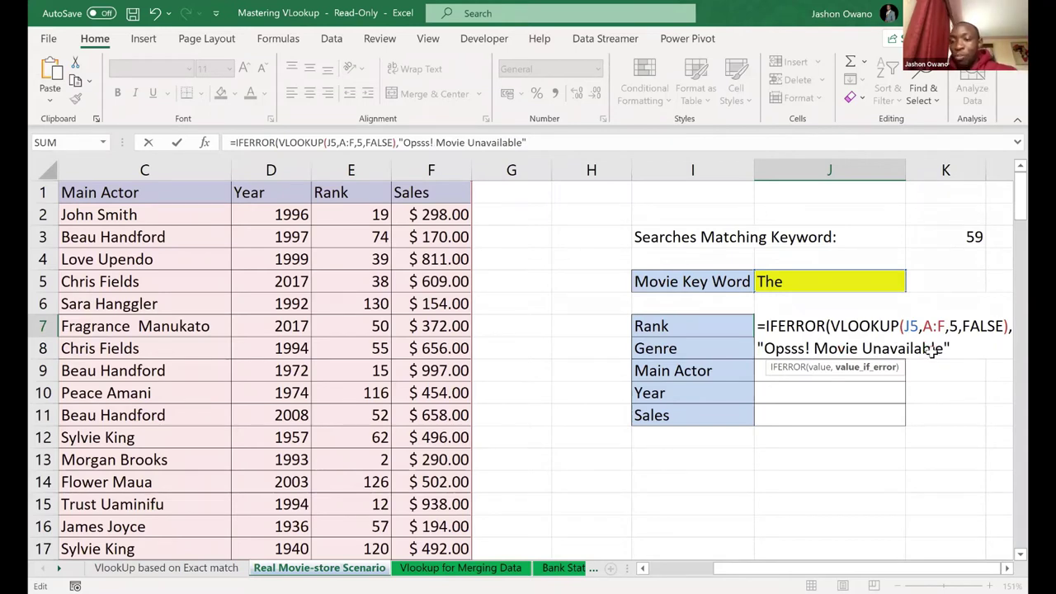
key("Return")
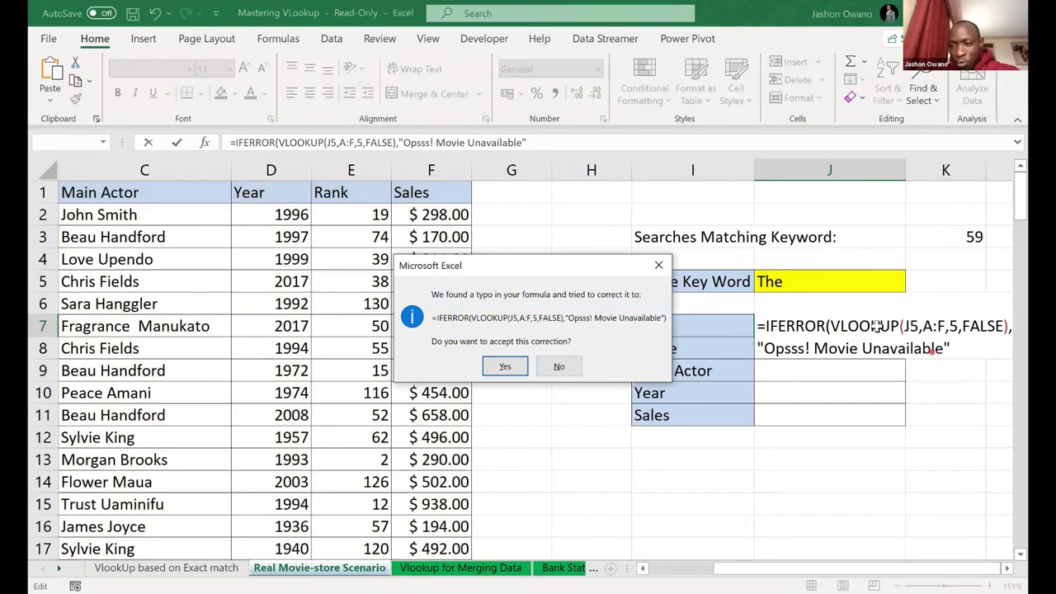
key("Return")
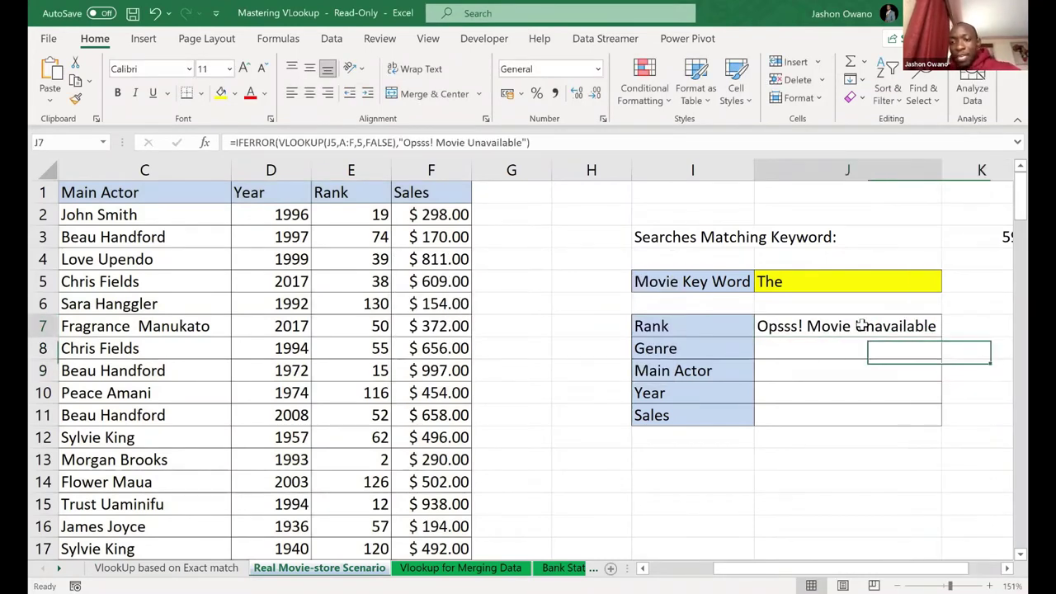
left_click(825, 332)
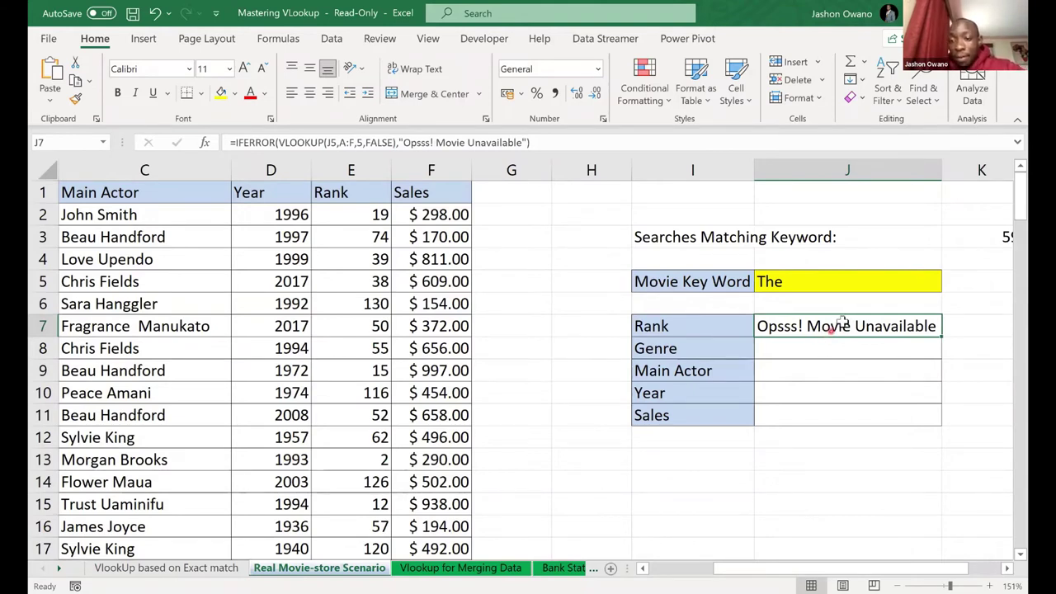
Test the lookup with a person's first name as the keyword in J5 and check the matching-searches count in K3
left_click(787, 282)
type("Nasho")
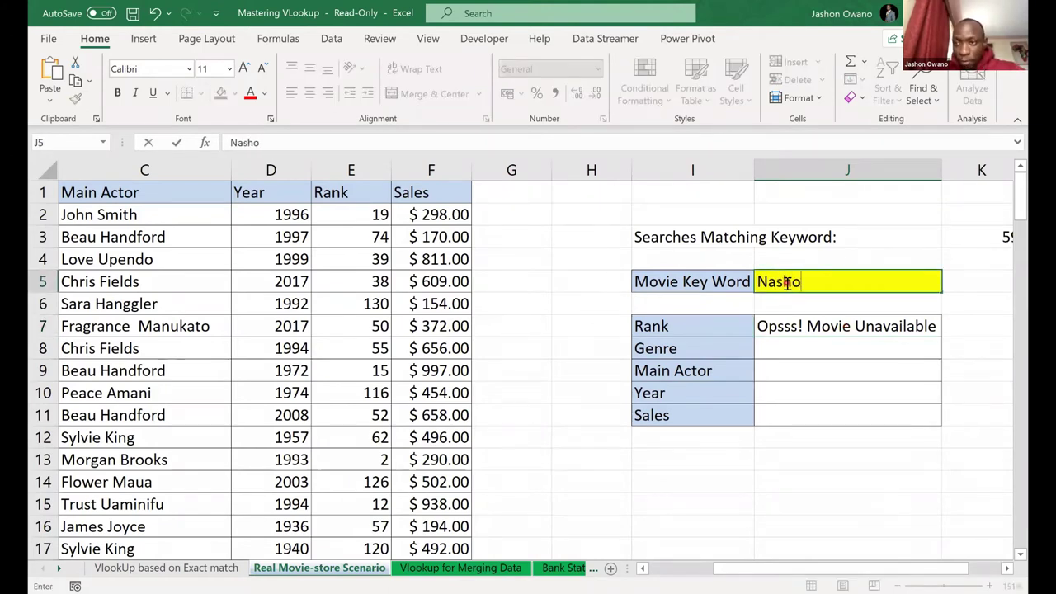
type("n")
key("Return")
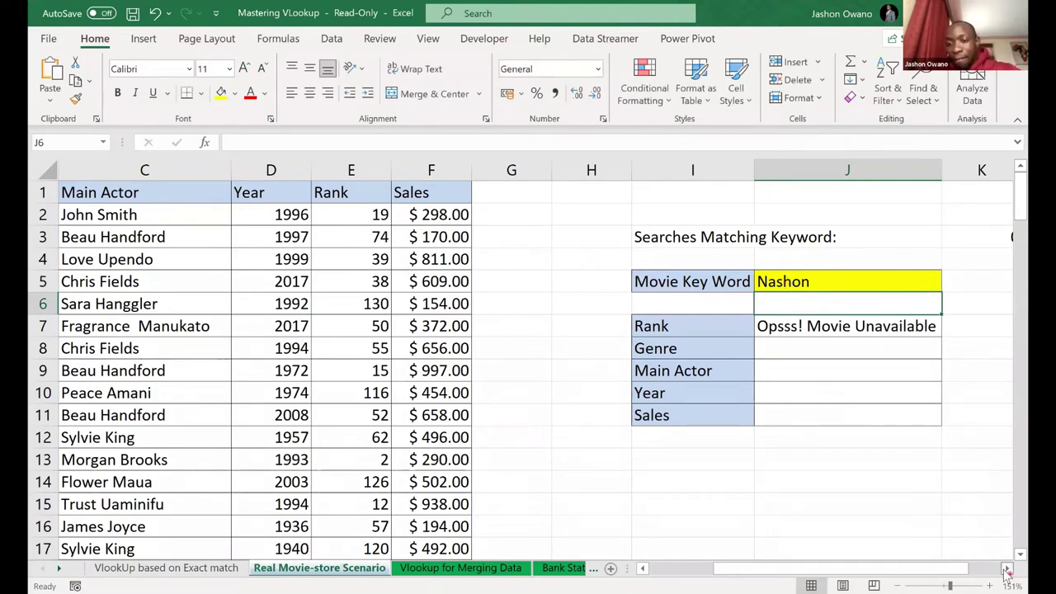
scroll(578, 252, "right", 2)
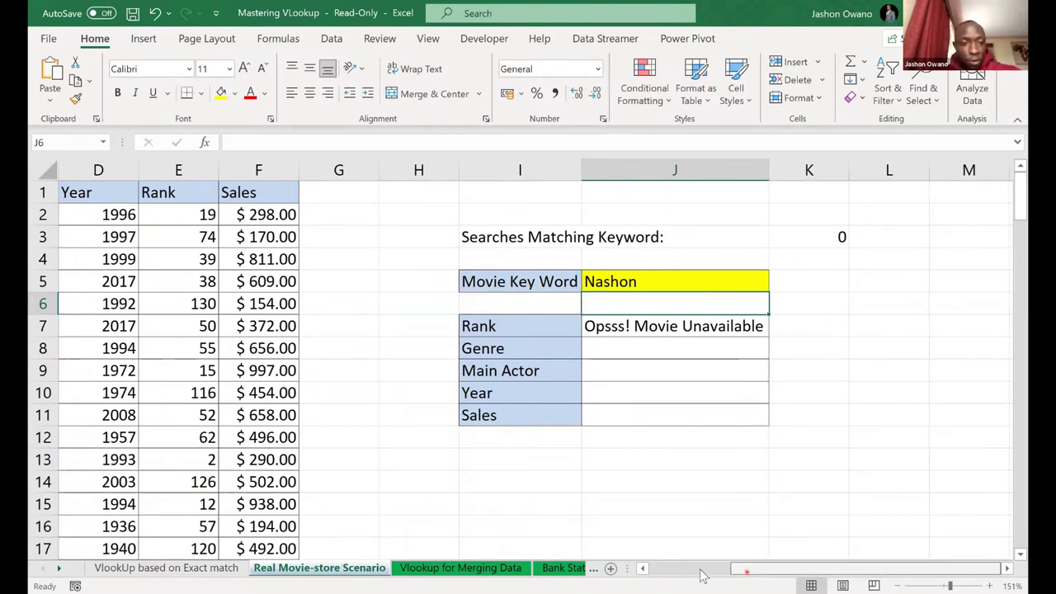
scroll(730, 574, "left", 3)
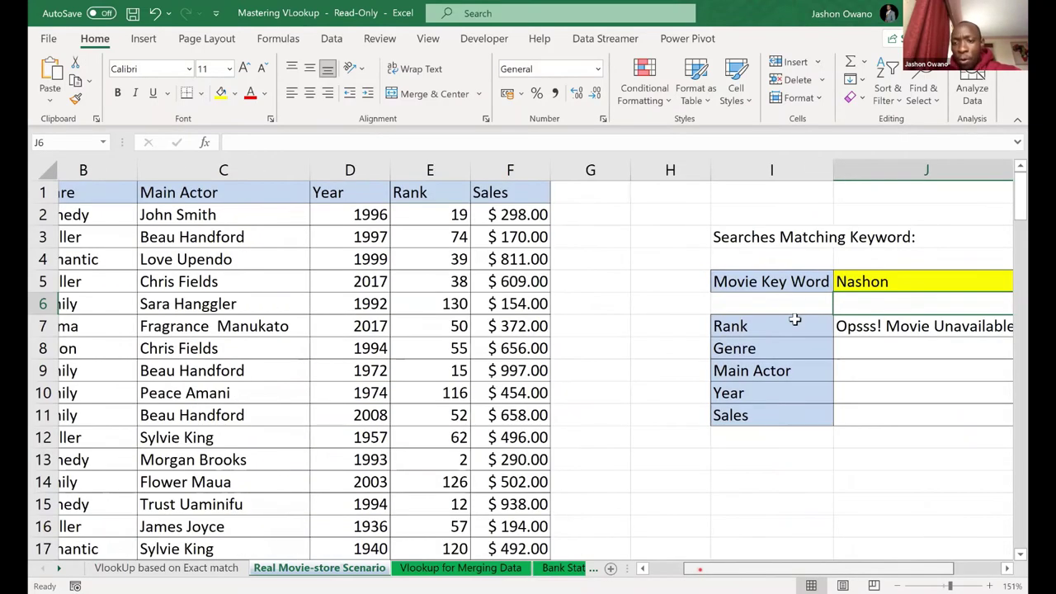
scroll(791, 283, "right", 2)
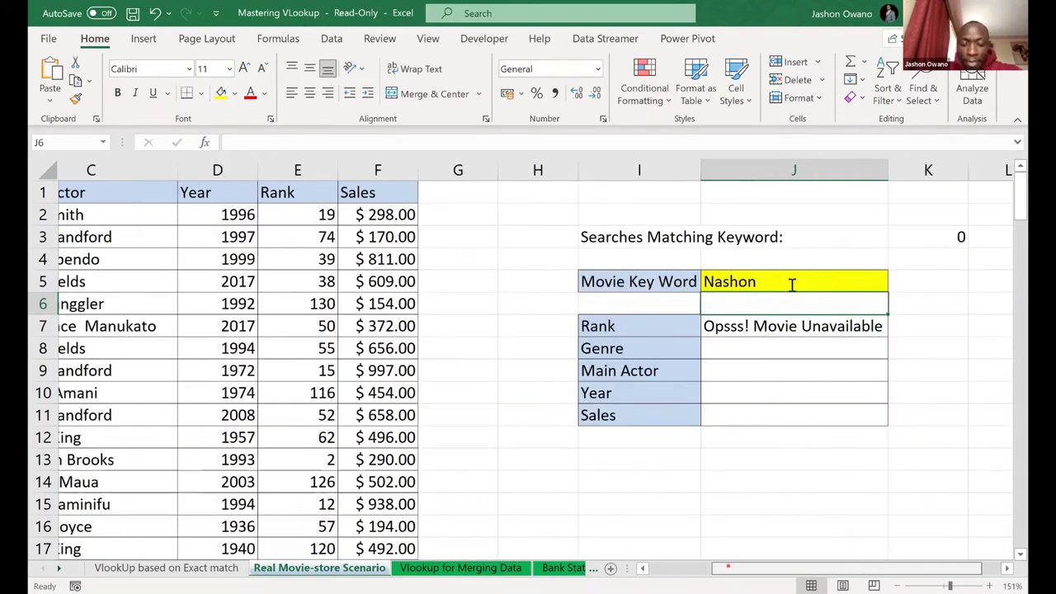
Change the movie keyword in J5 to "Boss Baby" and check the Rank cell J7
scroll(791, 285, "left", 1)
left_click(791, 285)
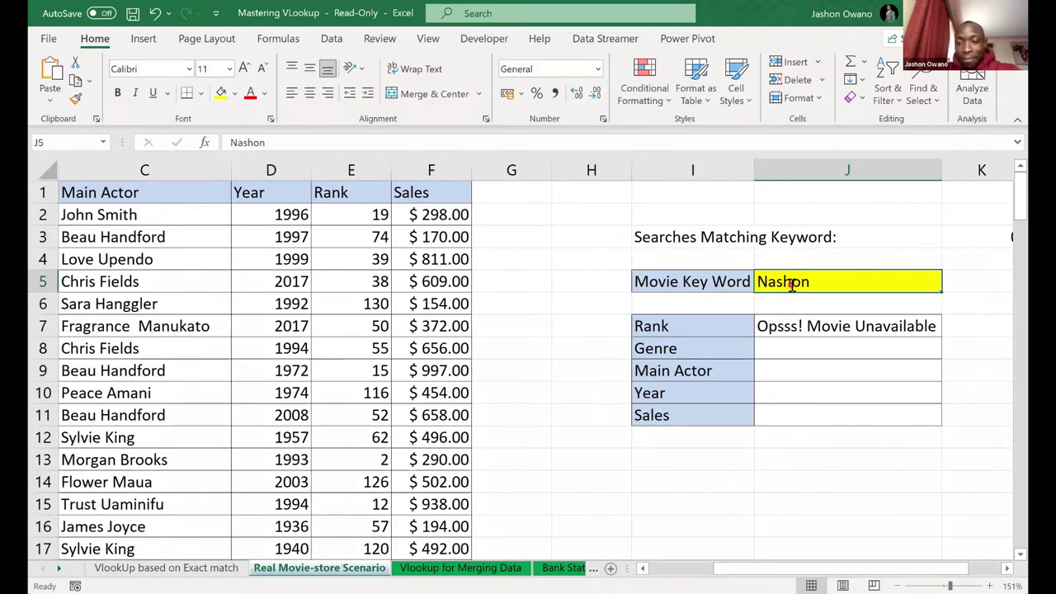
type("Boss Baby")
left_click(879, 309)
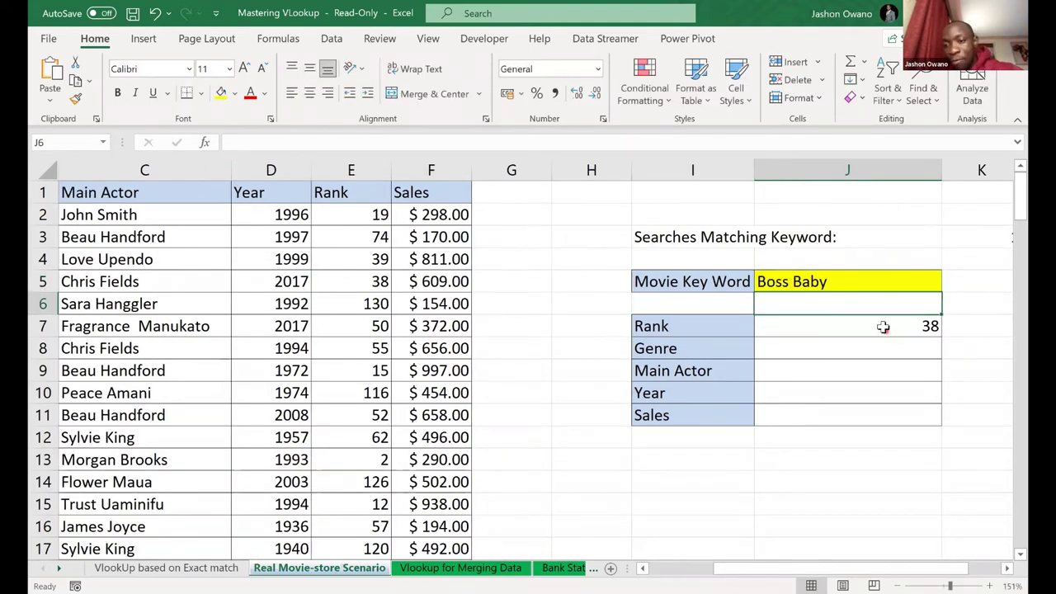
left_click(883, 327)
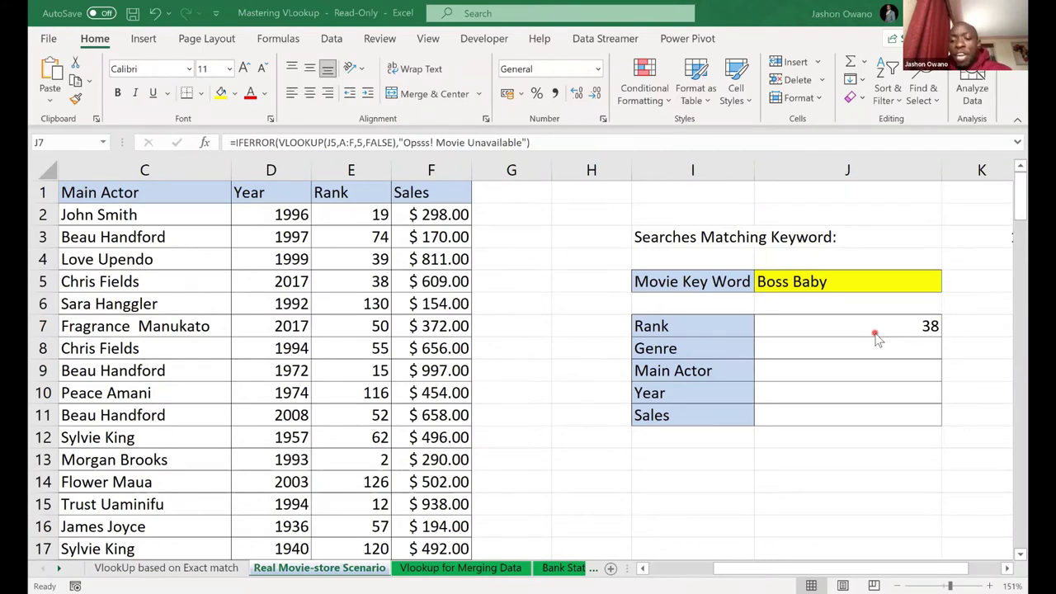
Return to the start of the movie table and select row 12, the "12 Angry Men" record
left_click(664, 575)
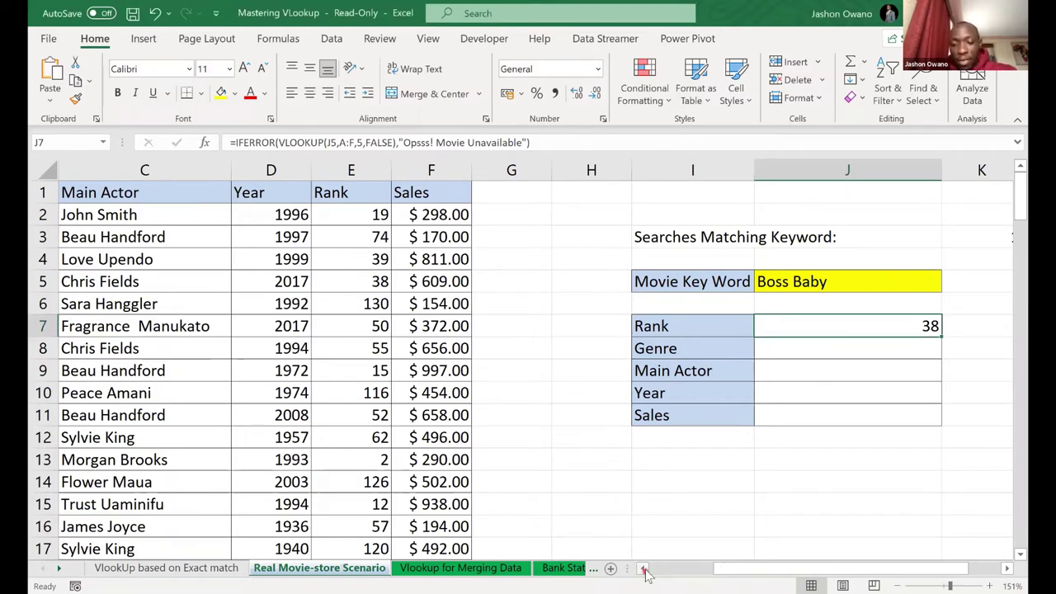
scroll(707, 548, "left", 2)
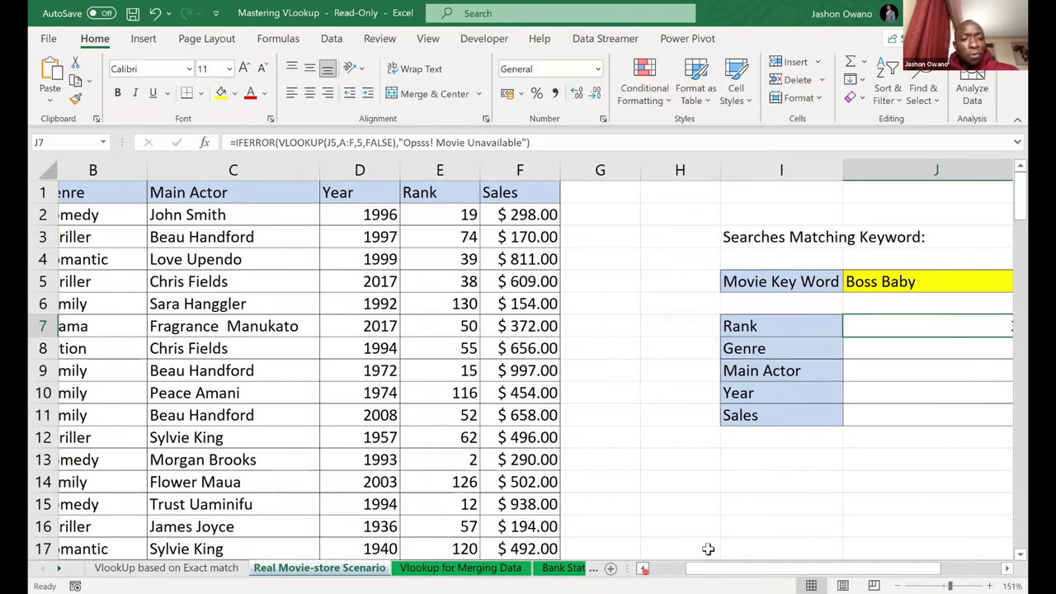
scroll(707, 547, "left", 3)
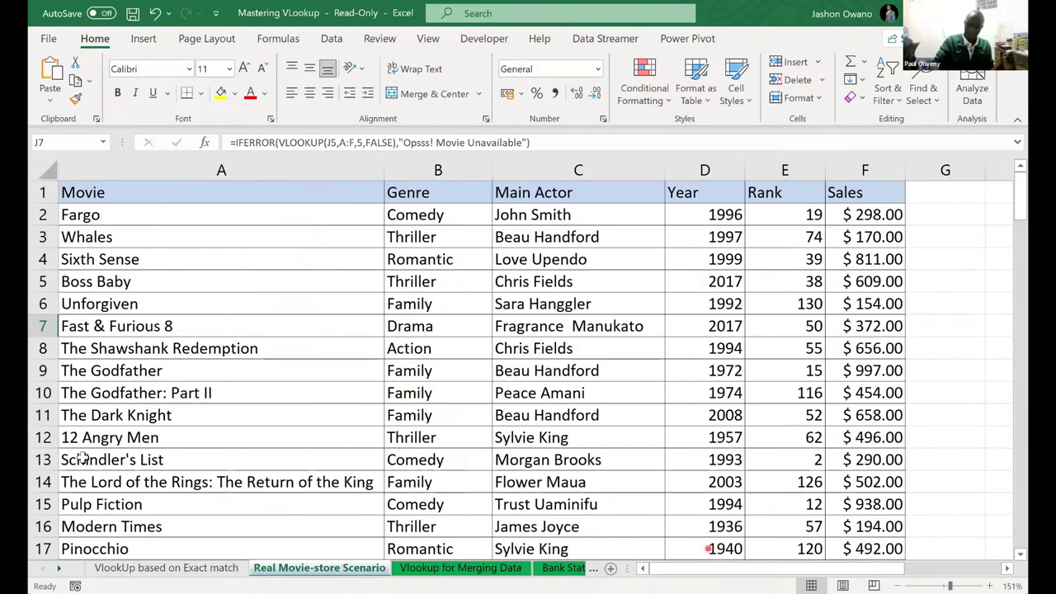
left_click(44, 437)
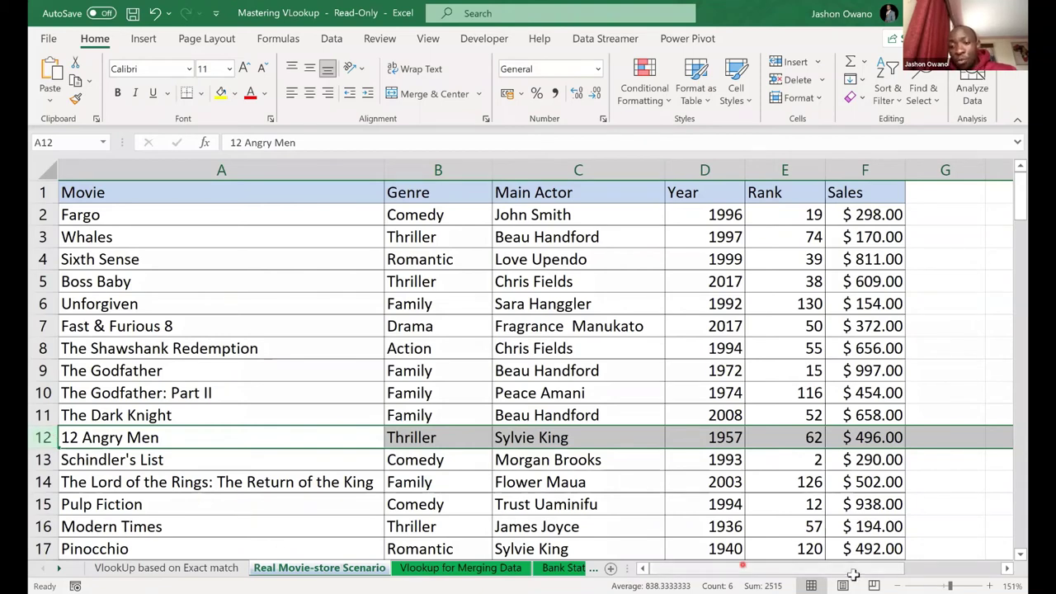
Go back to the keyword lookup and inspect the COUNTIF formula in K3 and the Rank formula in J7
scroll(653, 326, "right", 2)
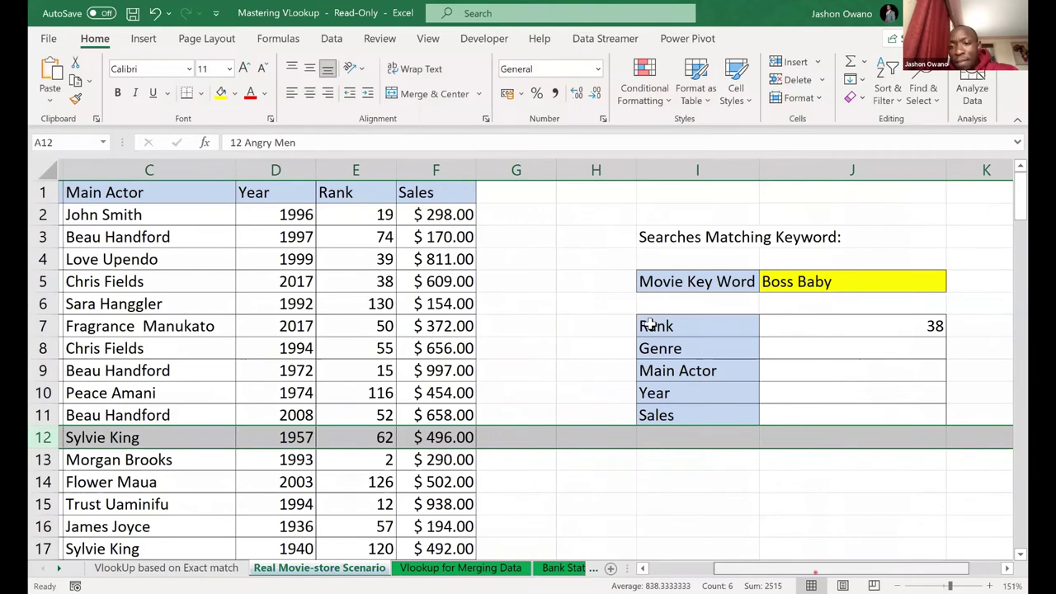
scroll(651, 326, "right", 1)
left_click(647, 326)
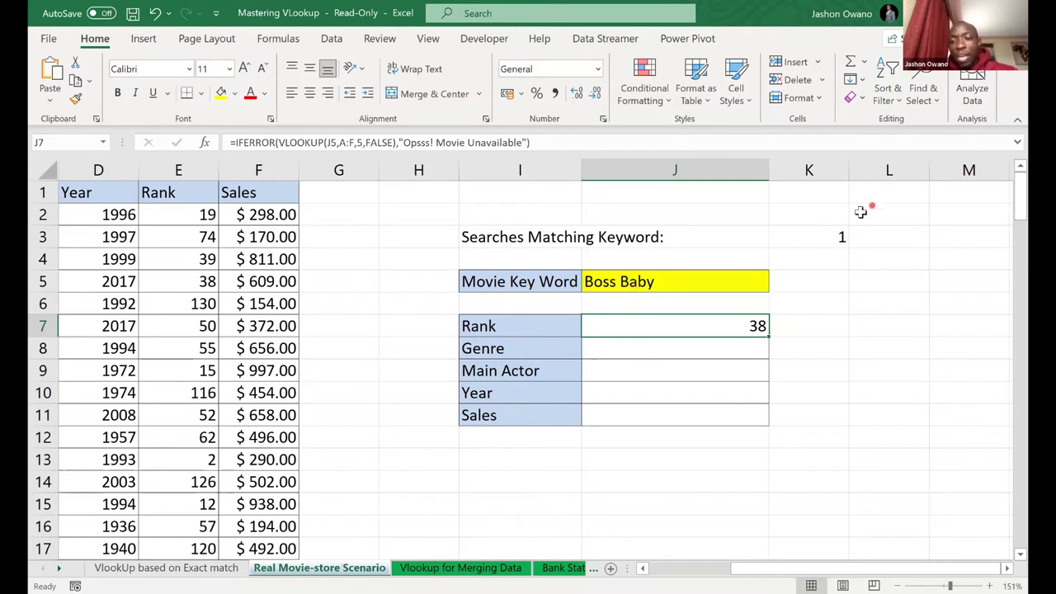
left_click(825, 238)
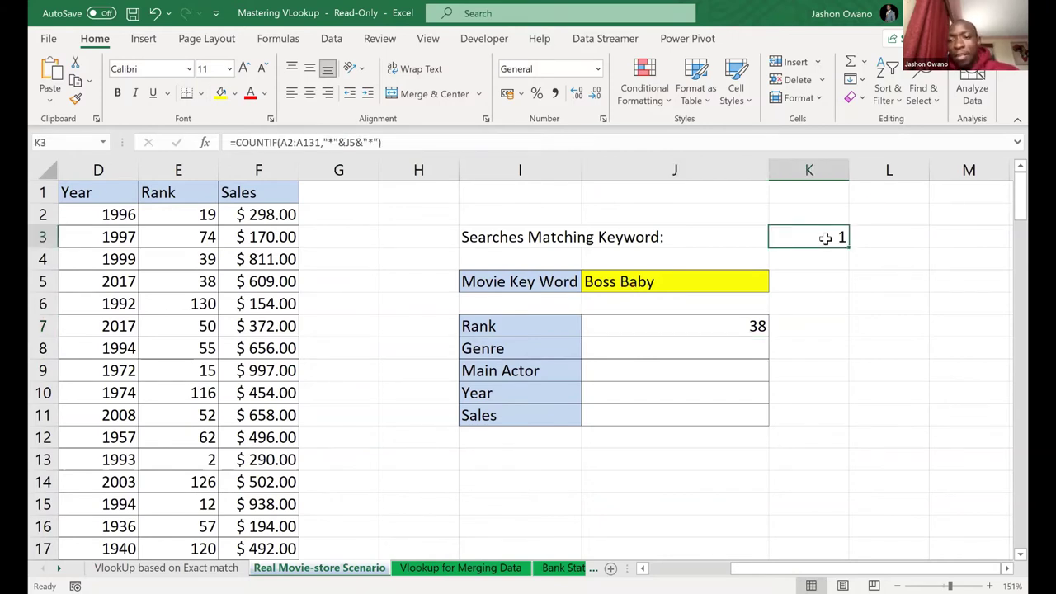
left_click(702, 326)
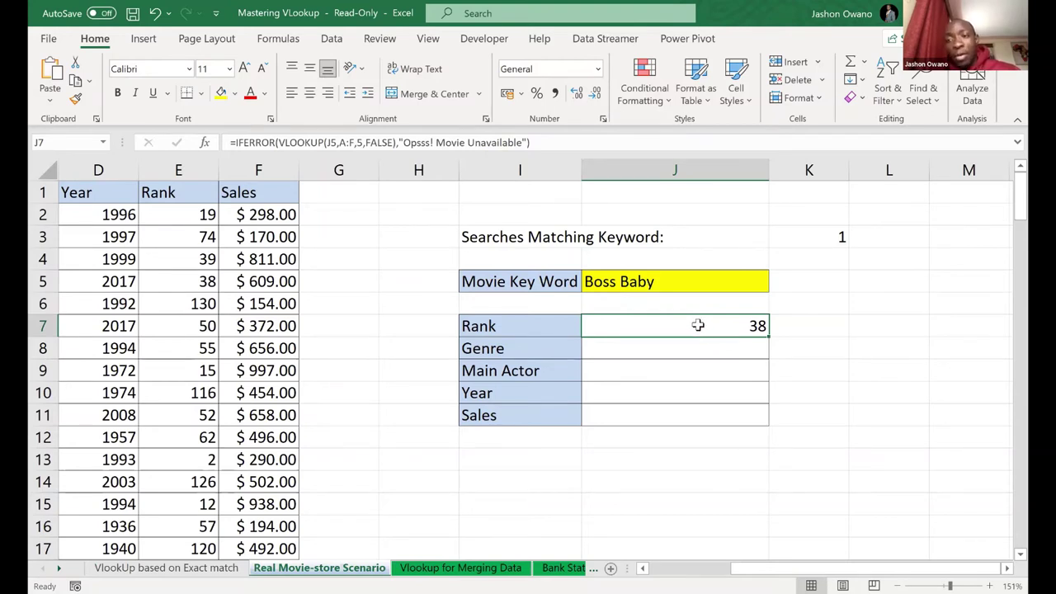
left_click(698, 325)
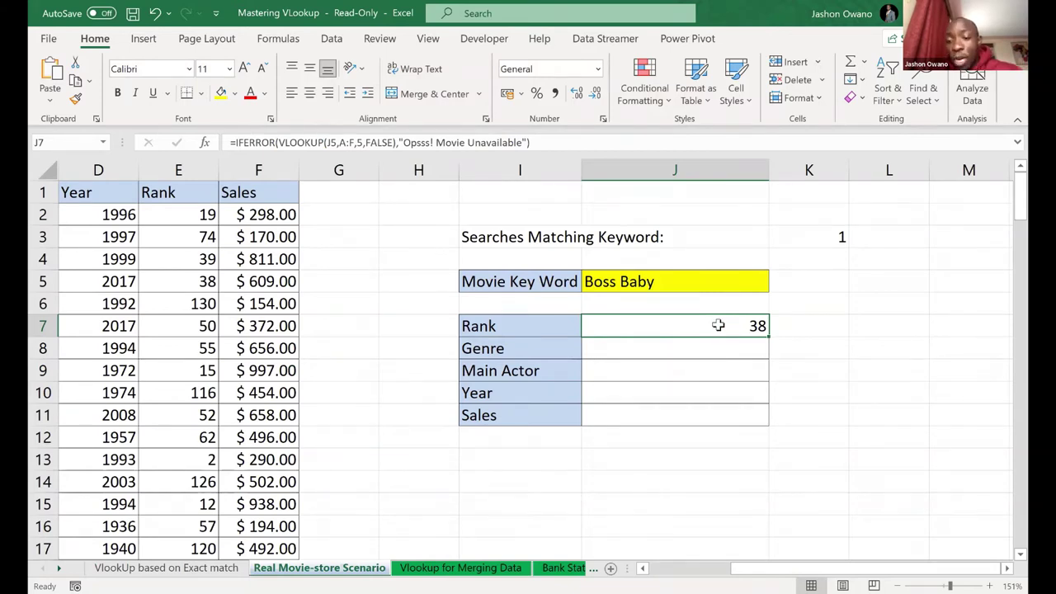
In the J7 Rank formula, insert "*"& before J5 in the VLOOKUP lookup value
double_click(718, 325)
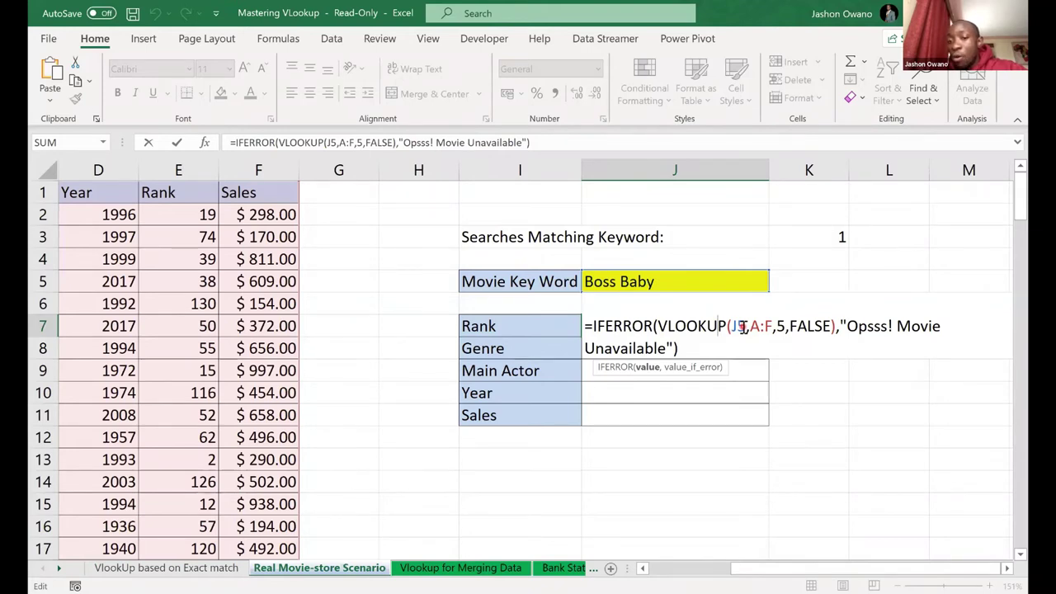
left_click(730, 327)
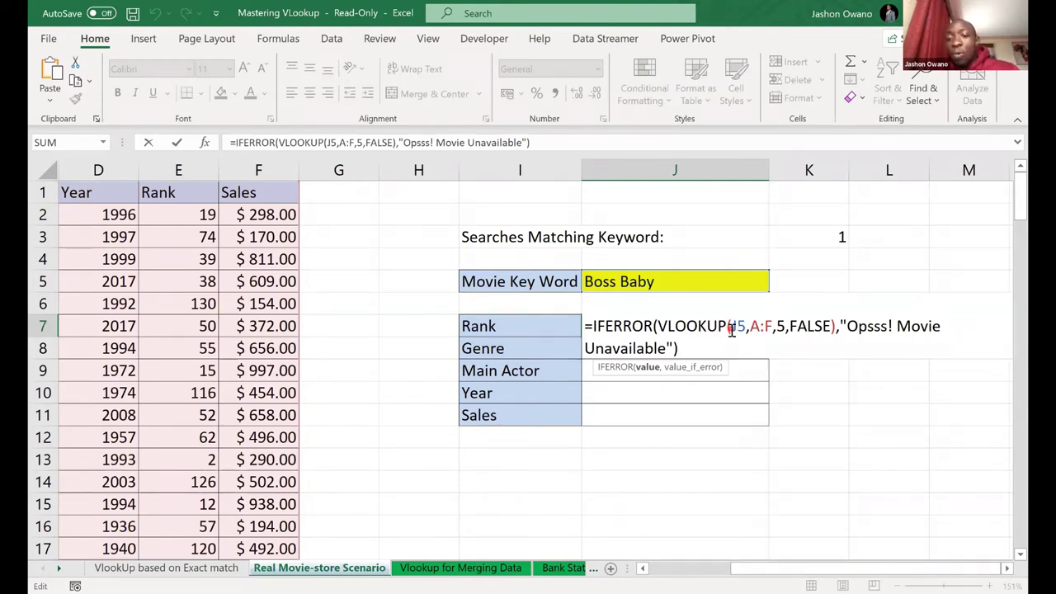
left_click(732, 328)
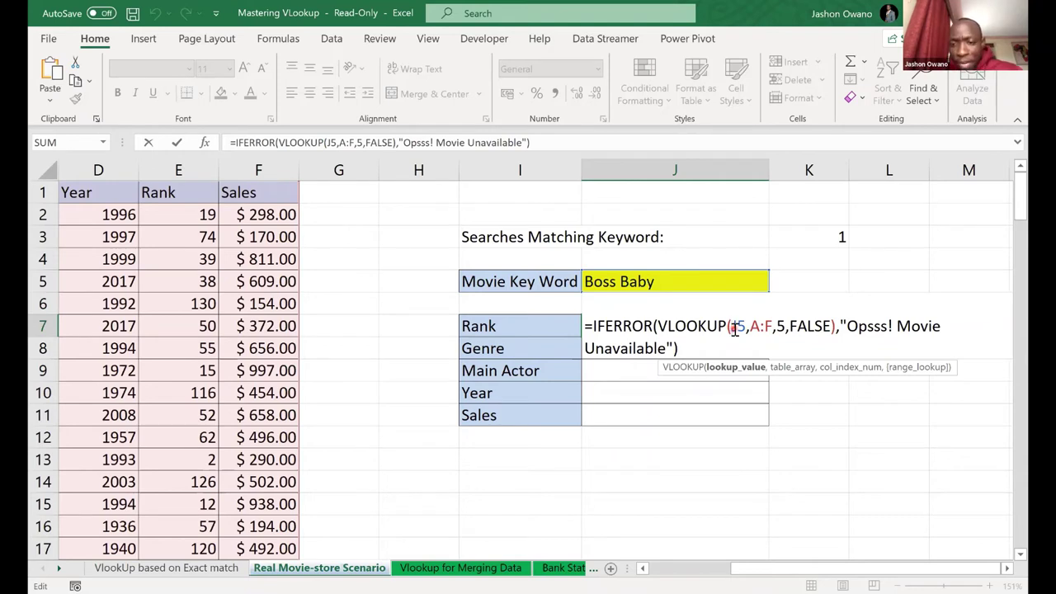
type("\"")
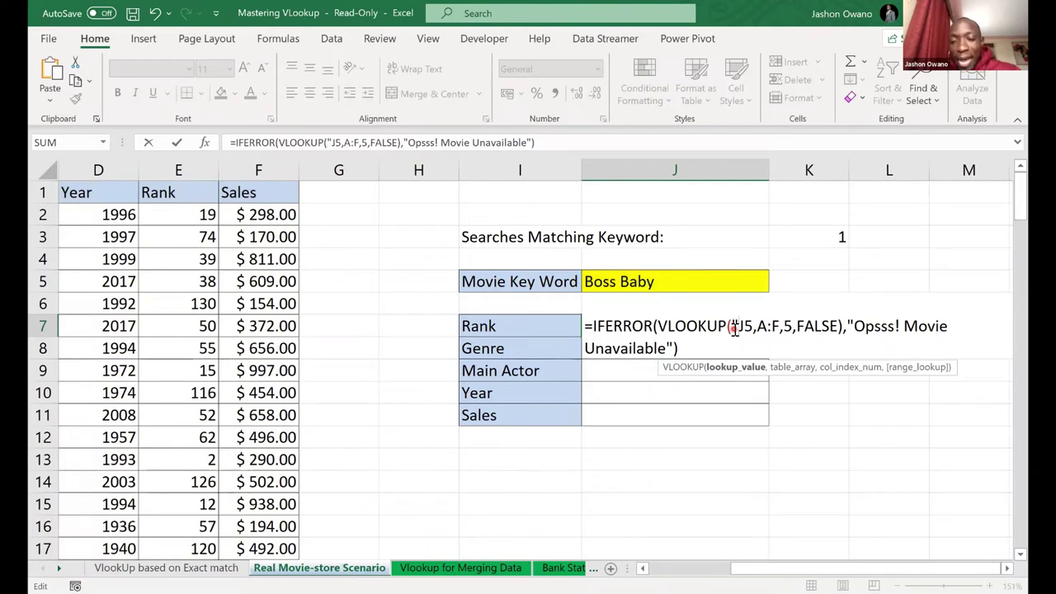
type("*")
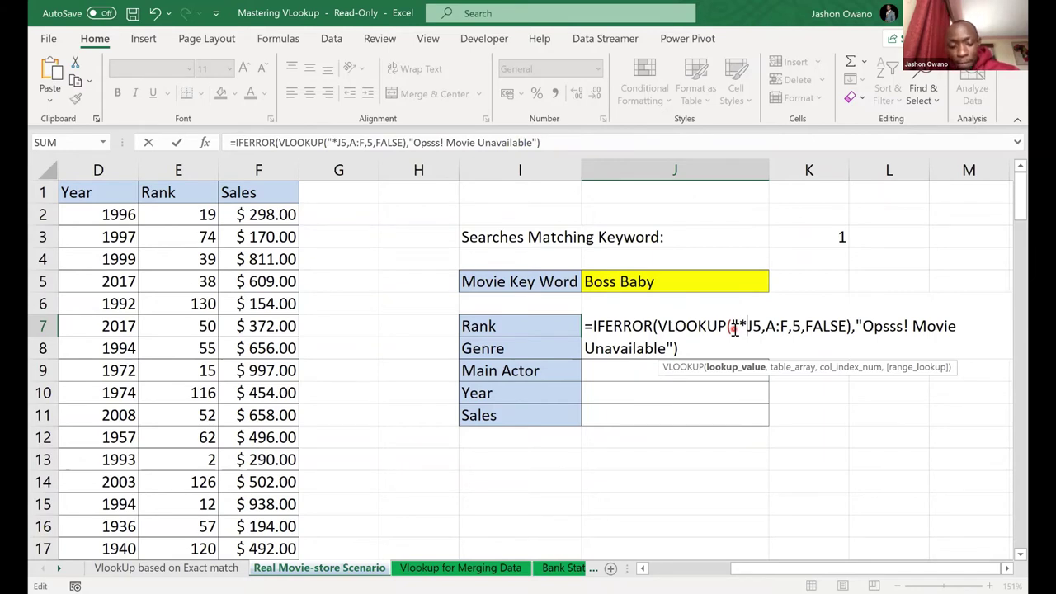
type("\"")
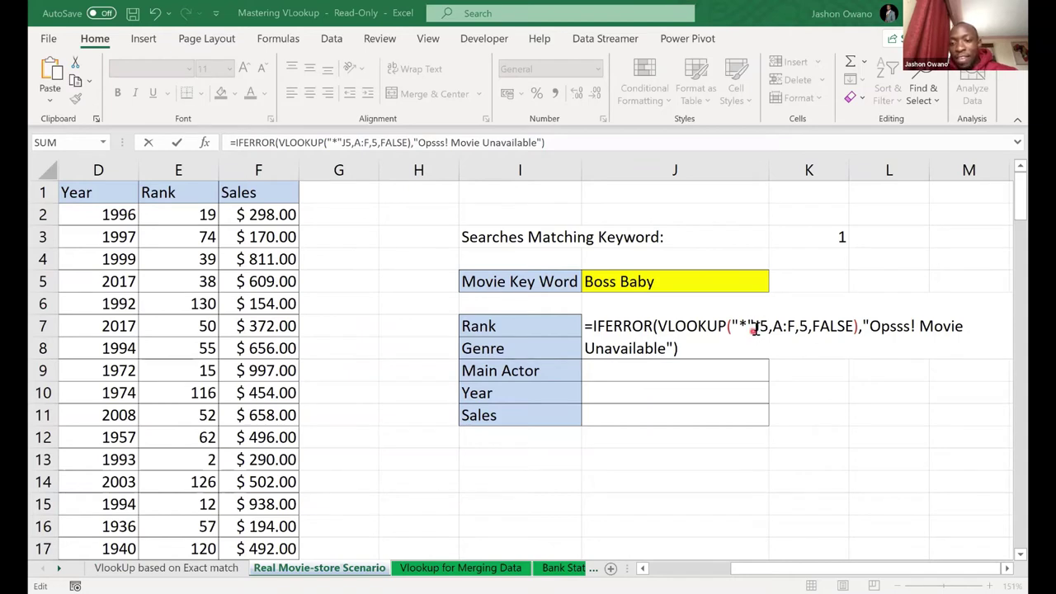
left_click(754, 327)
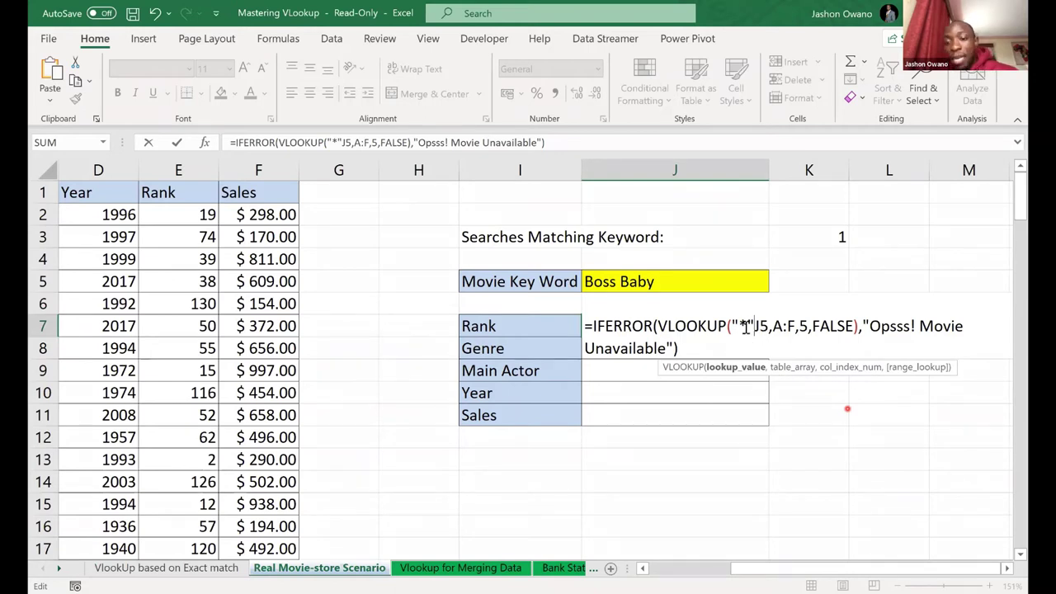
type("&")
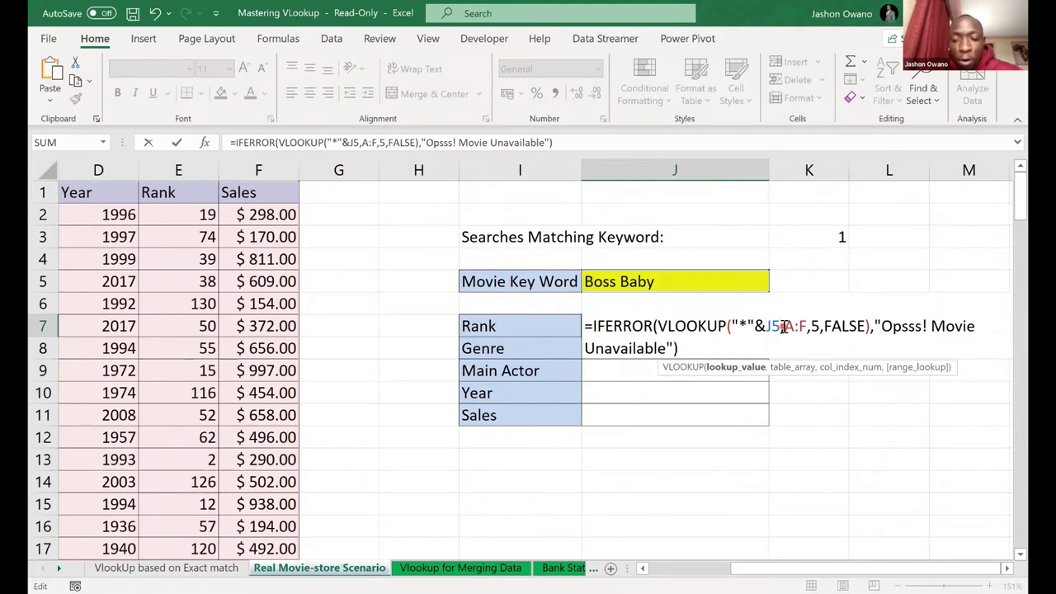
Append &"*" after J5 in the VLOOKUP lookup value and enter the J7 formula
type("&")
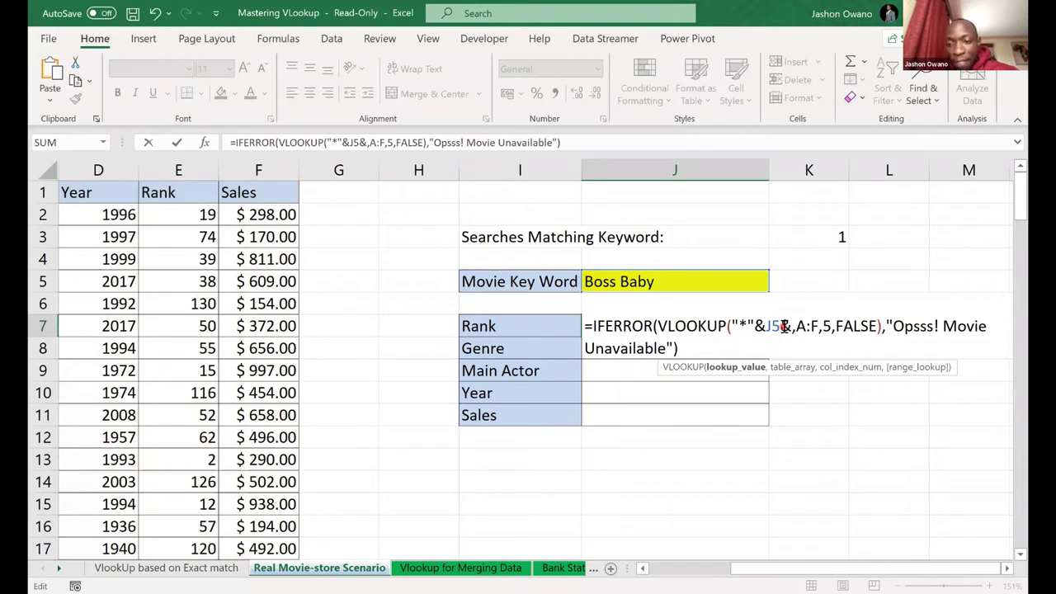
type("\"")
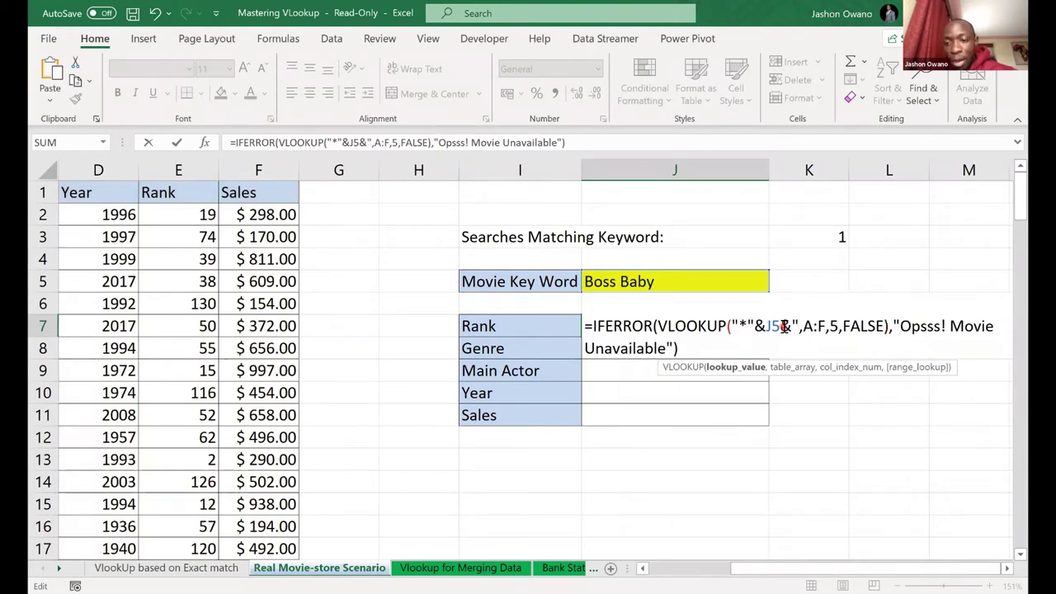
type("*")
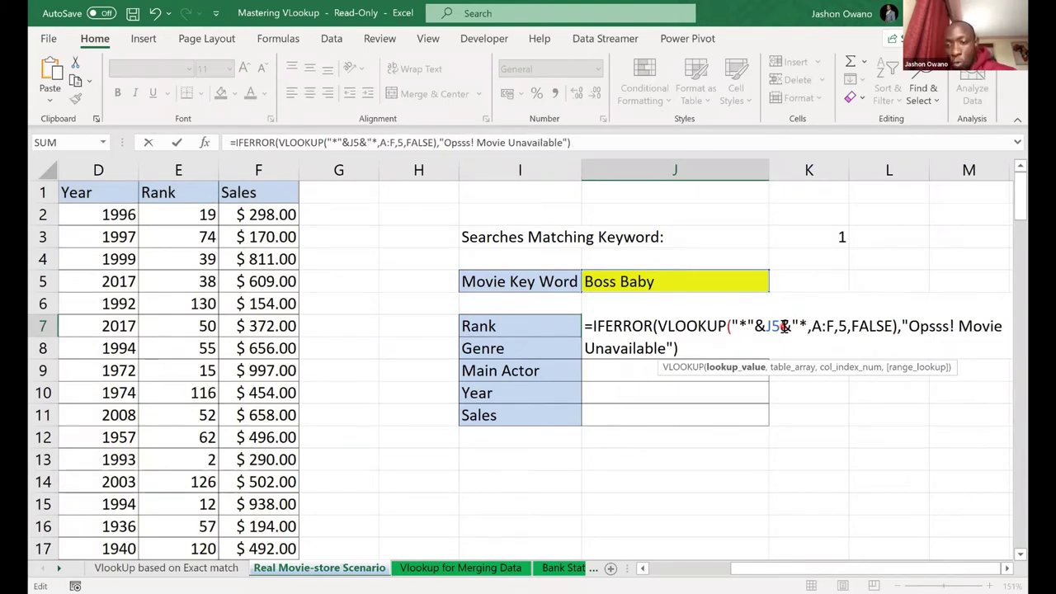
type("\"")
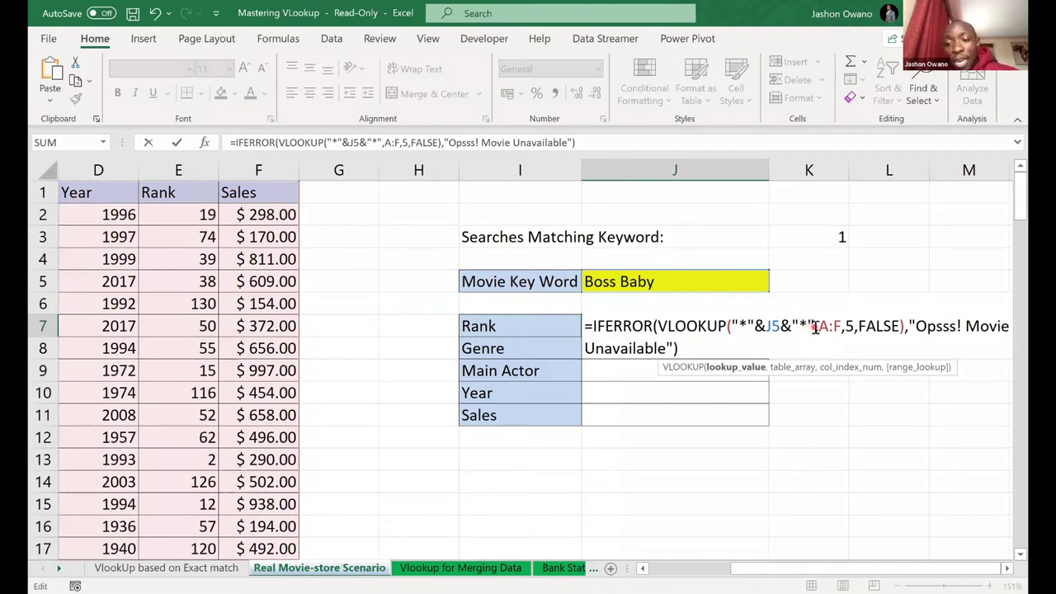
left_click_drag(814, 326, 732, 324)
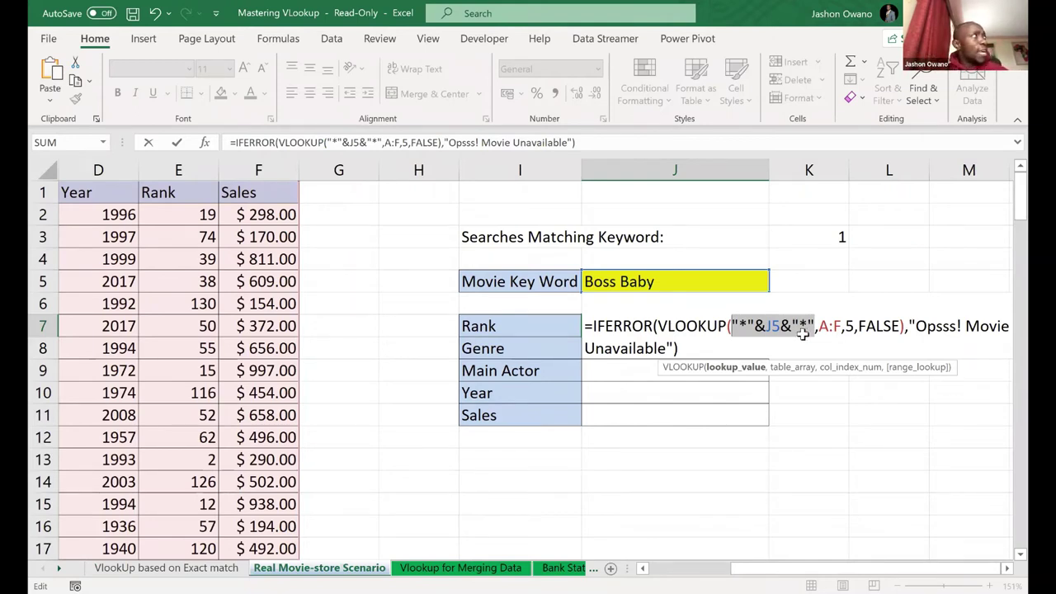
key("Return")
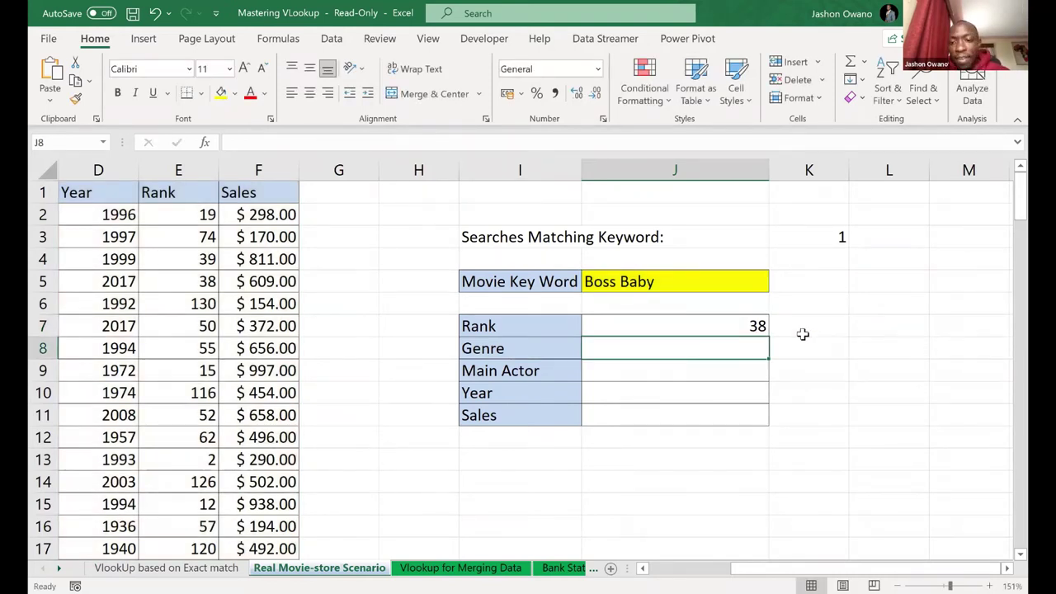
Shorten the movie keyword in J5 to "Baby" to test partial-title matching
left_click(650, 281)
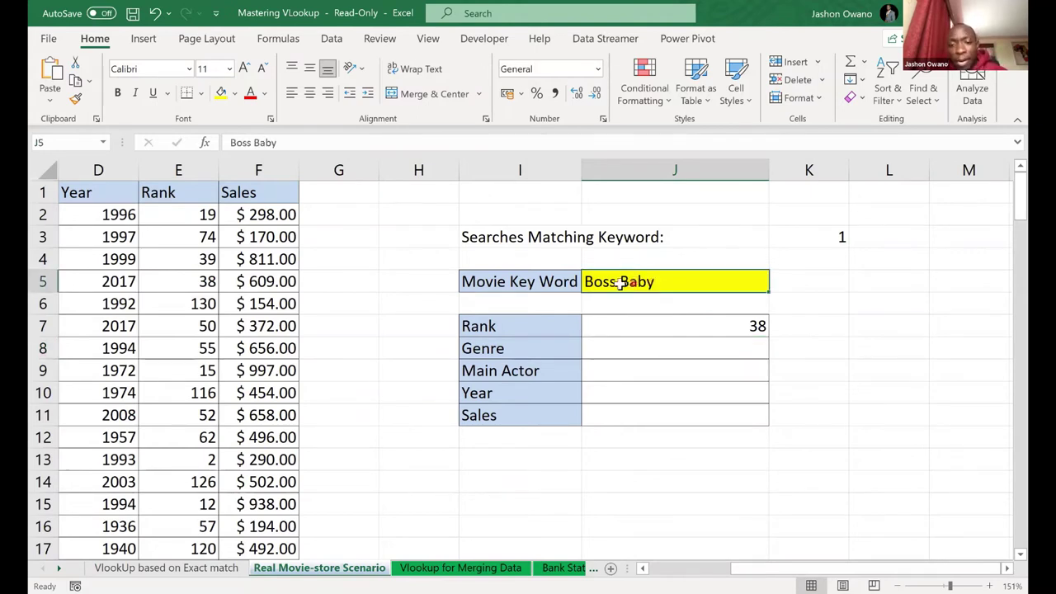
double_click(246, 142)
key("BackSpace")
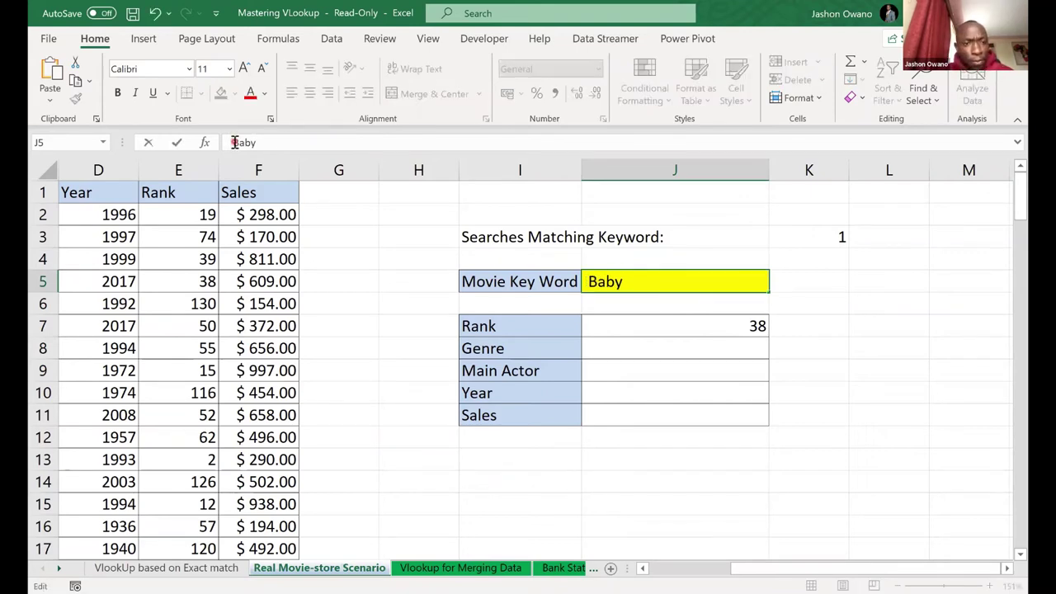
key("Delete")
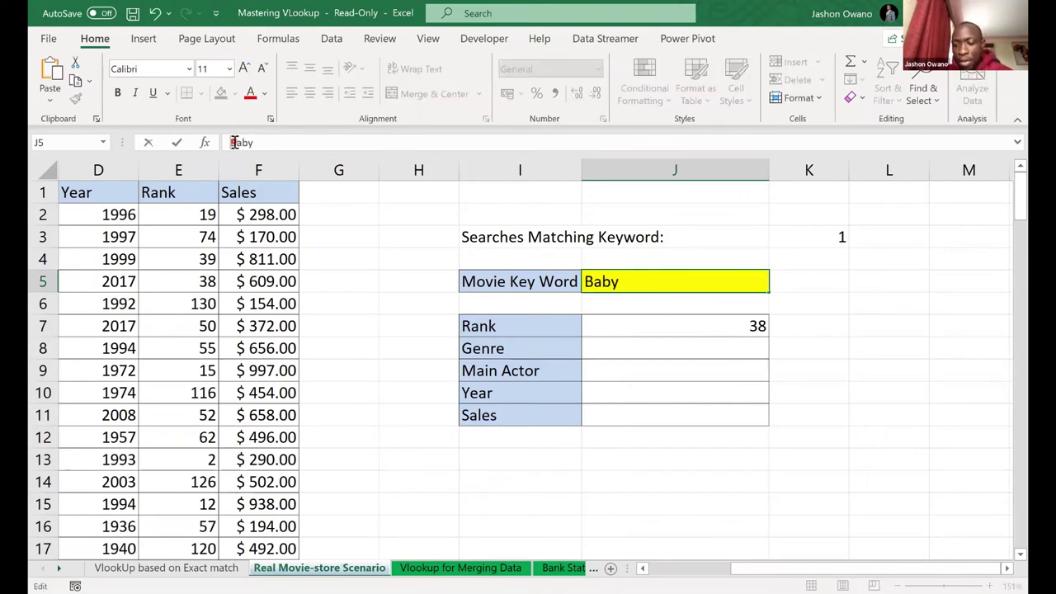
key("Return")
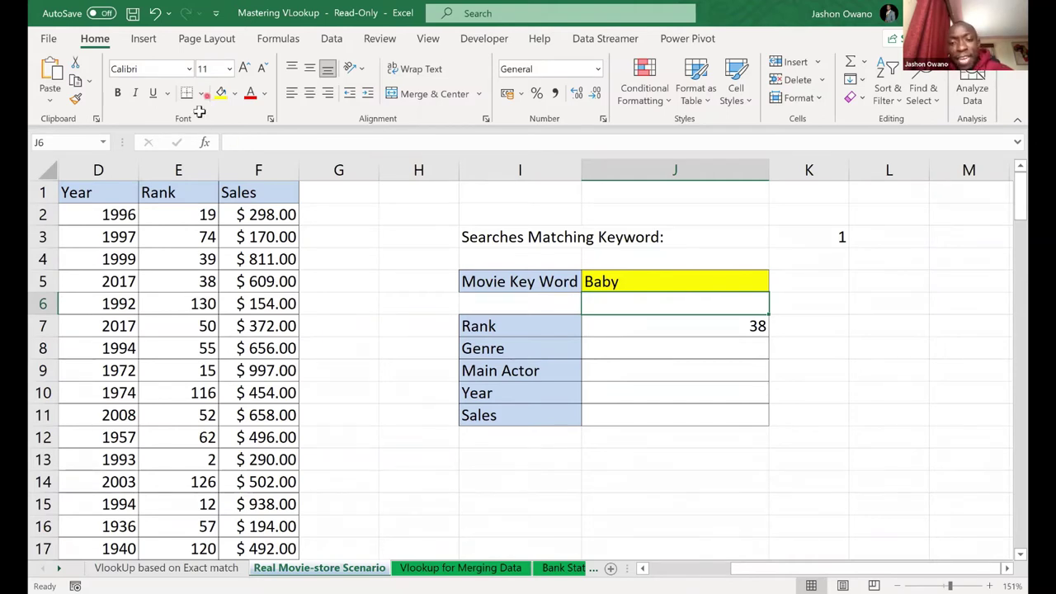
Change the movie keyword in J5 to "The" and check the Rank cell J7 and the matching-searches count in K3
left_click(615, 281)
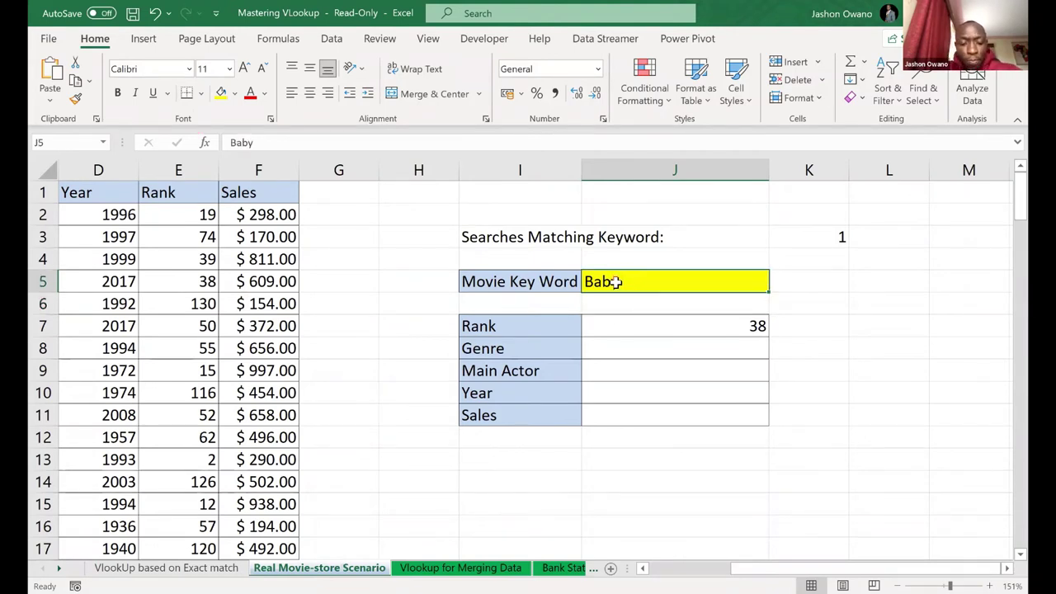
type("The")
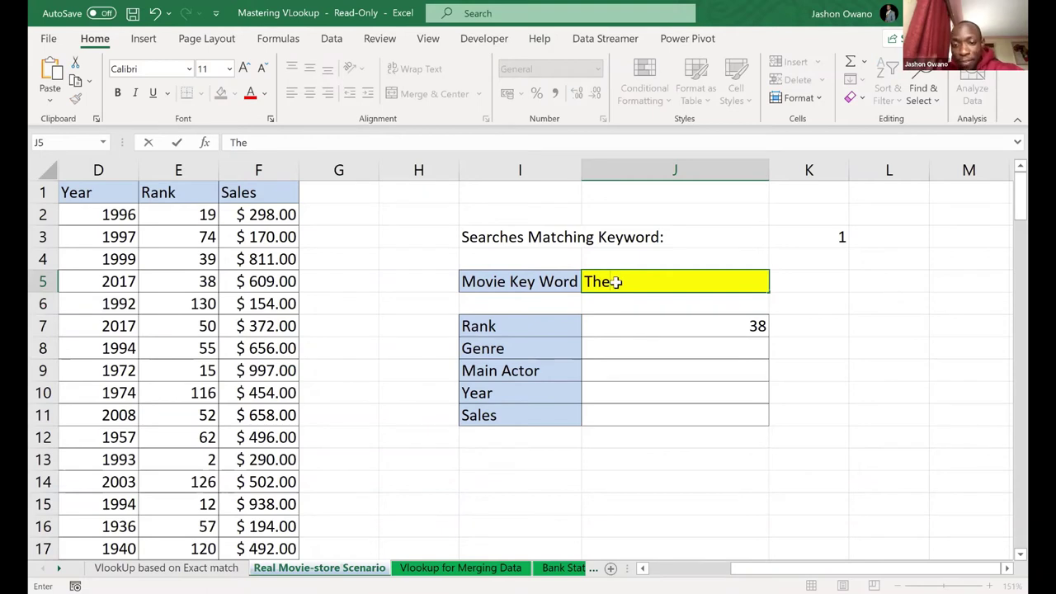
key("Return")
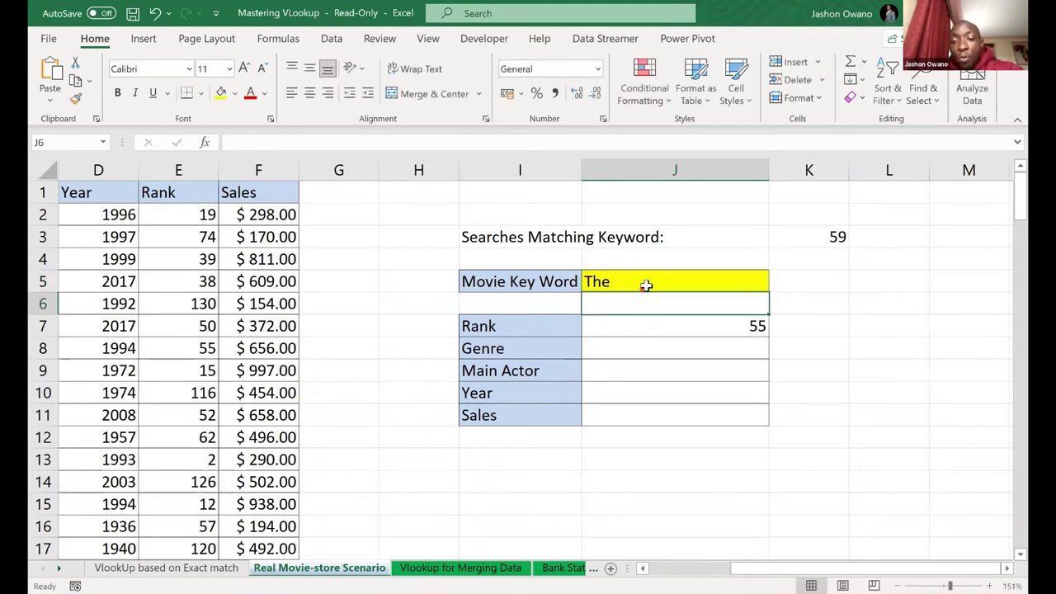
left_click(642, 330)
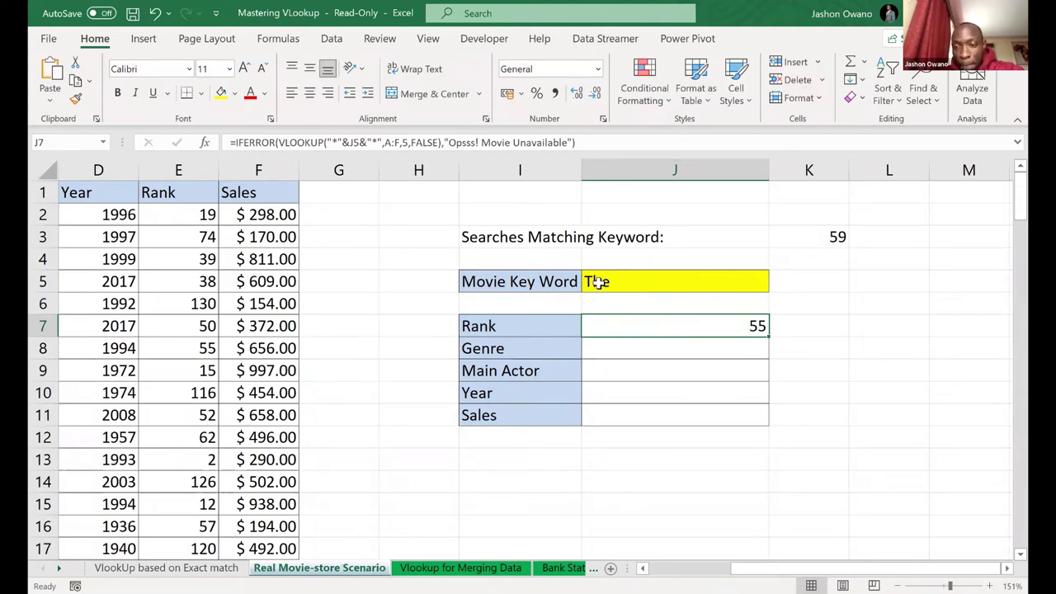
left_click(811, 238)
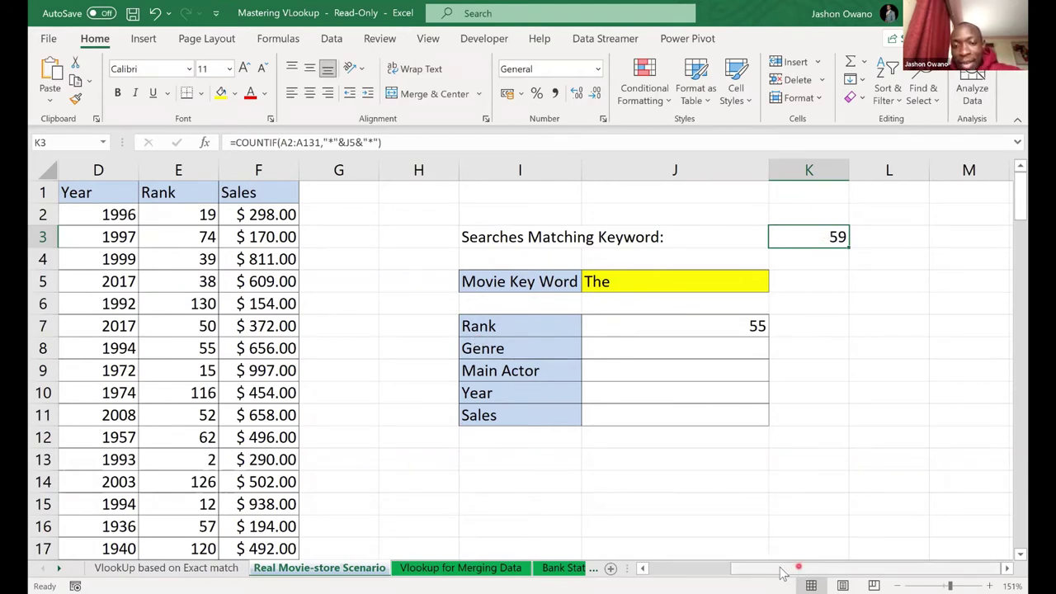
Return to the start of the movie table and select row 8, the "The Shawshank Redemption" record
left_click_drag(756, 569, 694, 566)
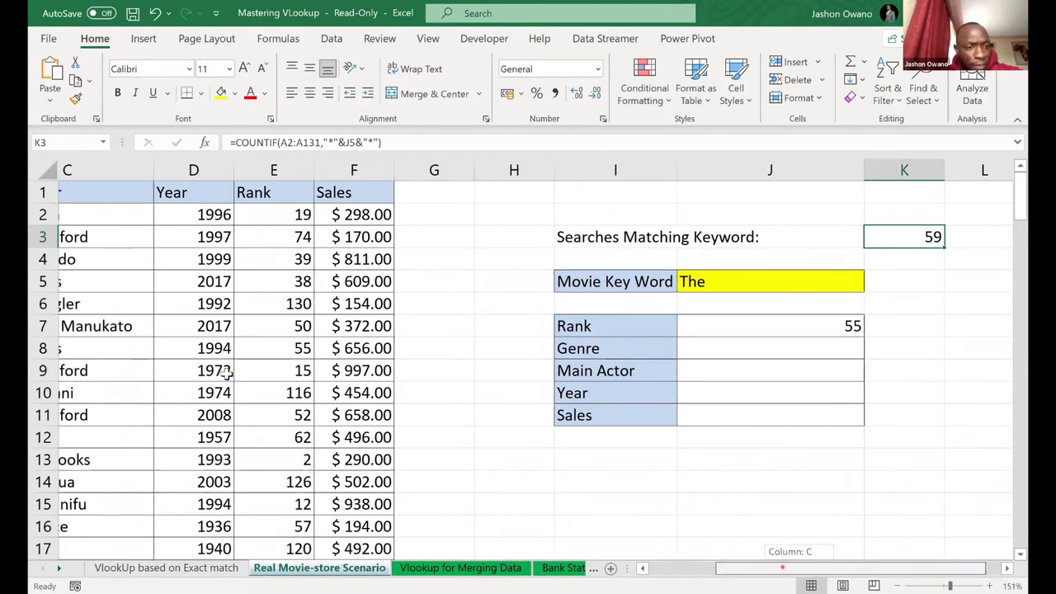
left_click_drag(226, 372, 803, 349)
left_click(43, 349)
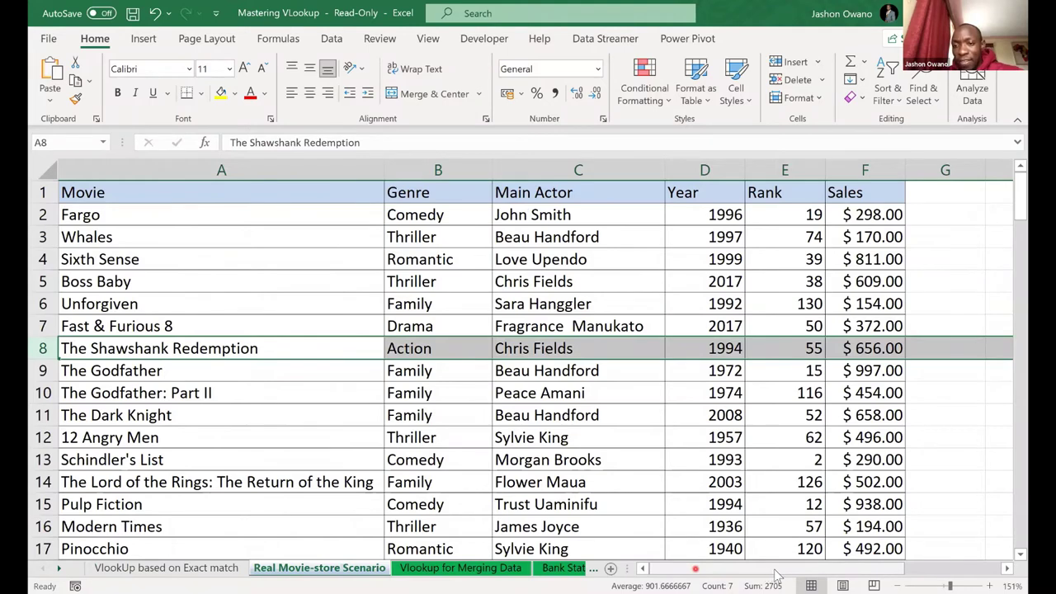
Return to the lookup area and review the K3 match count, the wildcard Rank formula in J7 and the keyword cell J5
scroll(788, 569, "right", 3)
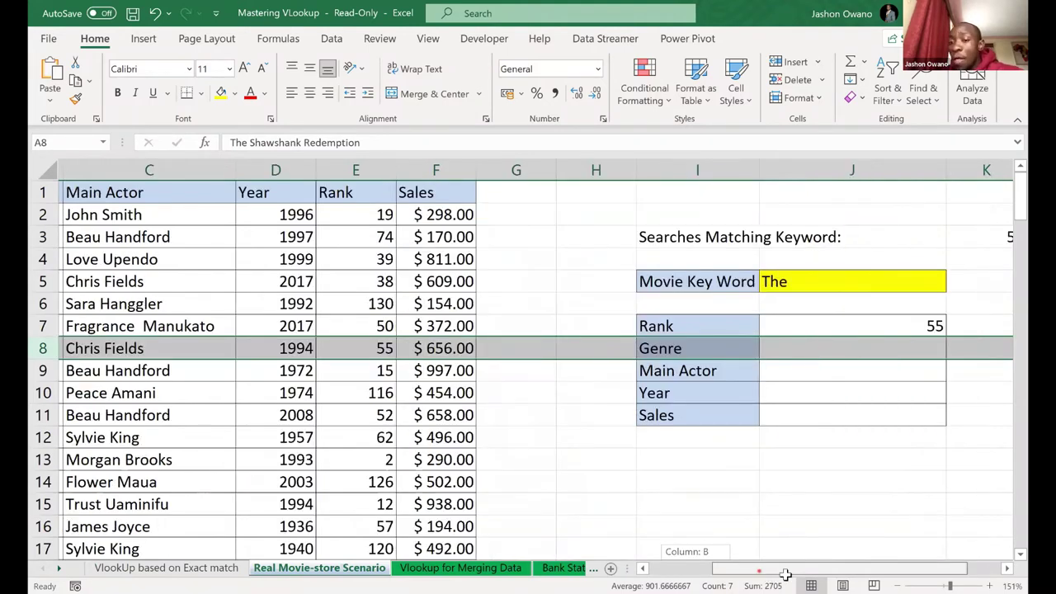
scroll(798, 237, "right", 2)
left_click(786, 242)
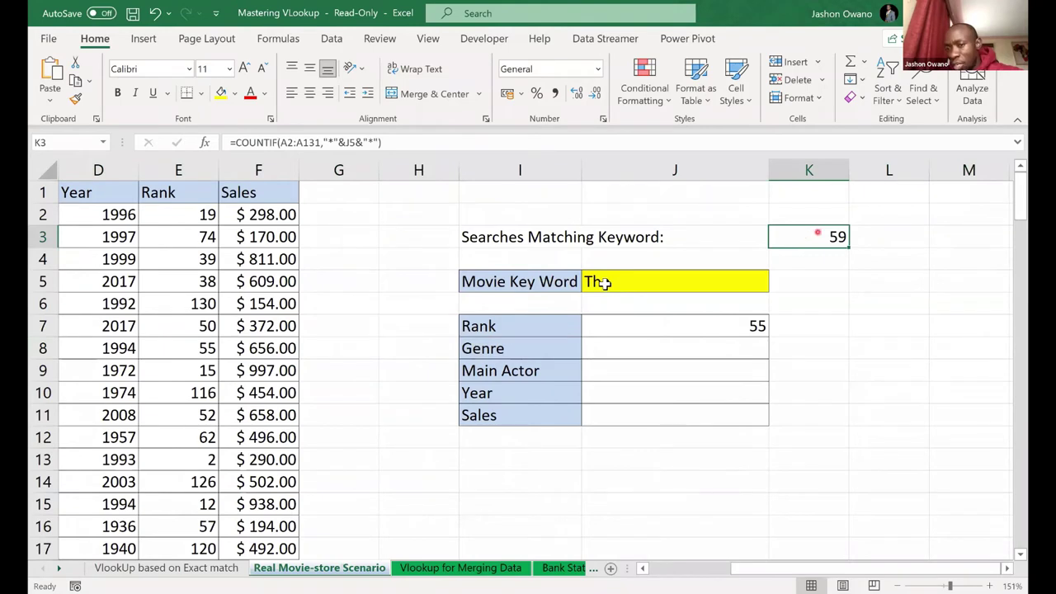
left_click(719, 324)
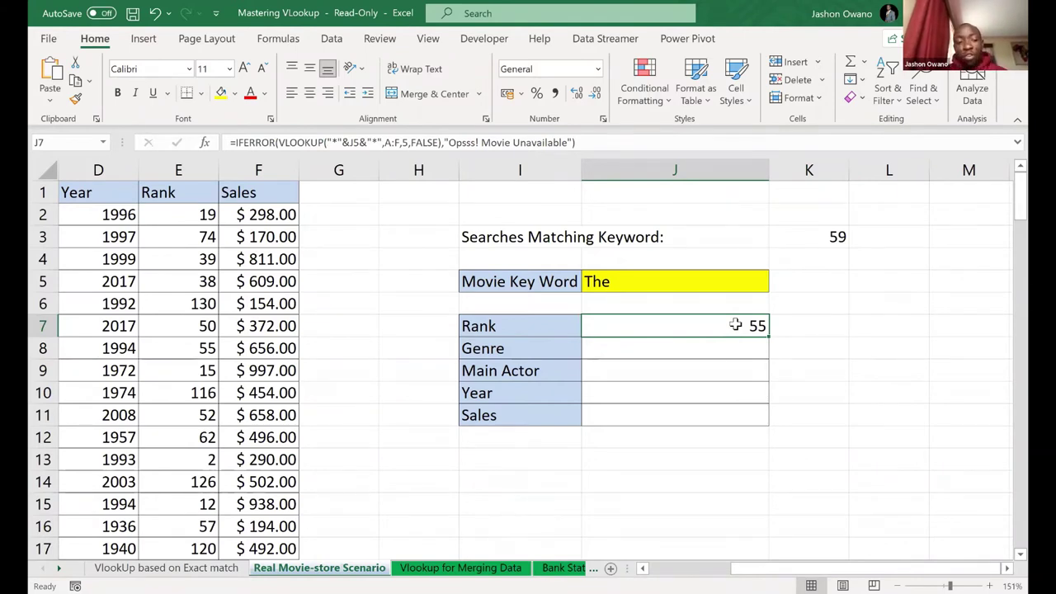
left_click(734, 325)
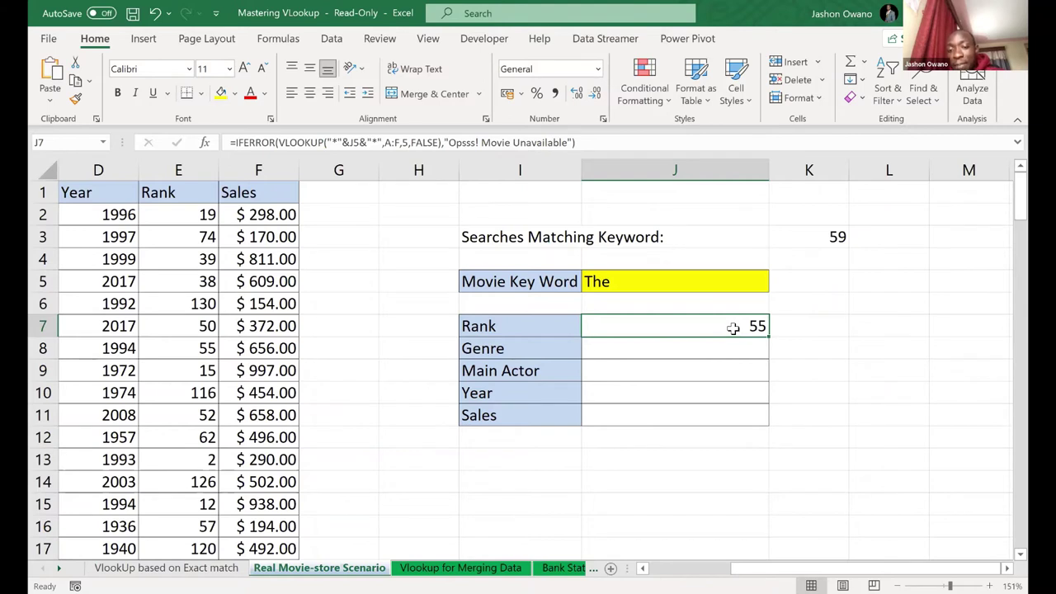
left_click(625, 282)
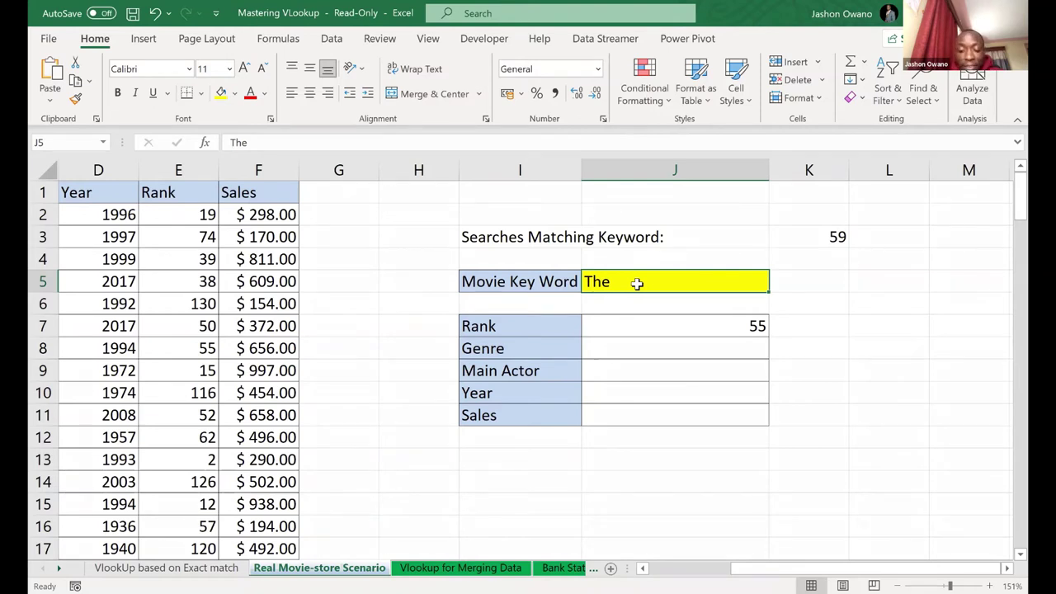
Change the movie keyword in J5 to "Lord of the rings" and check the matching-searches count in K3
type("Lor")
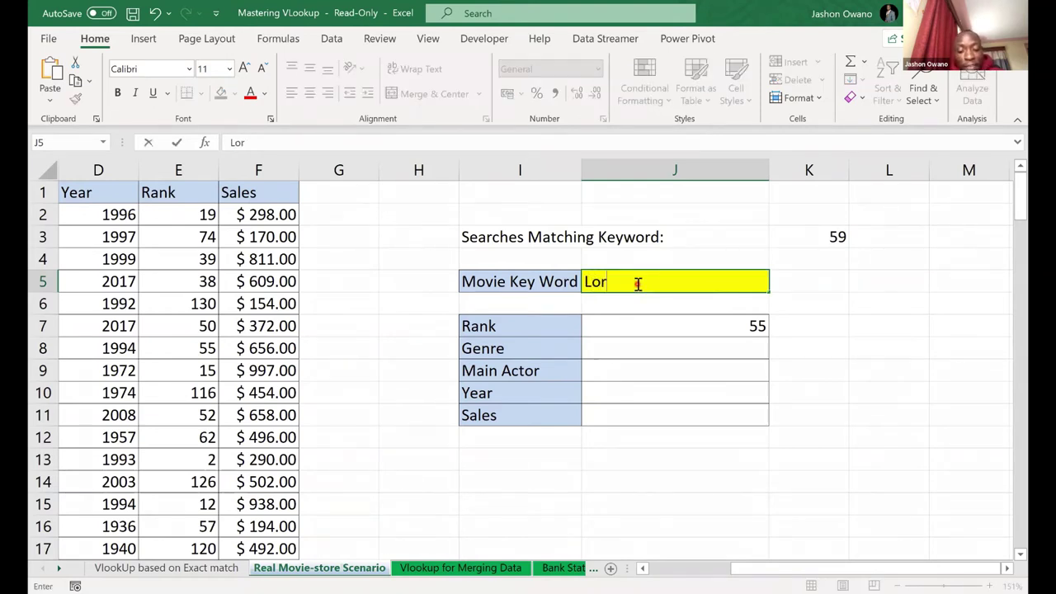
type("d of")
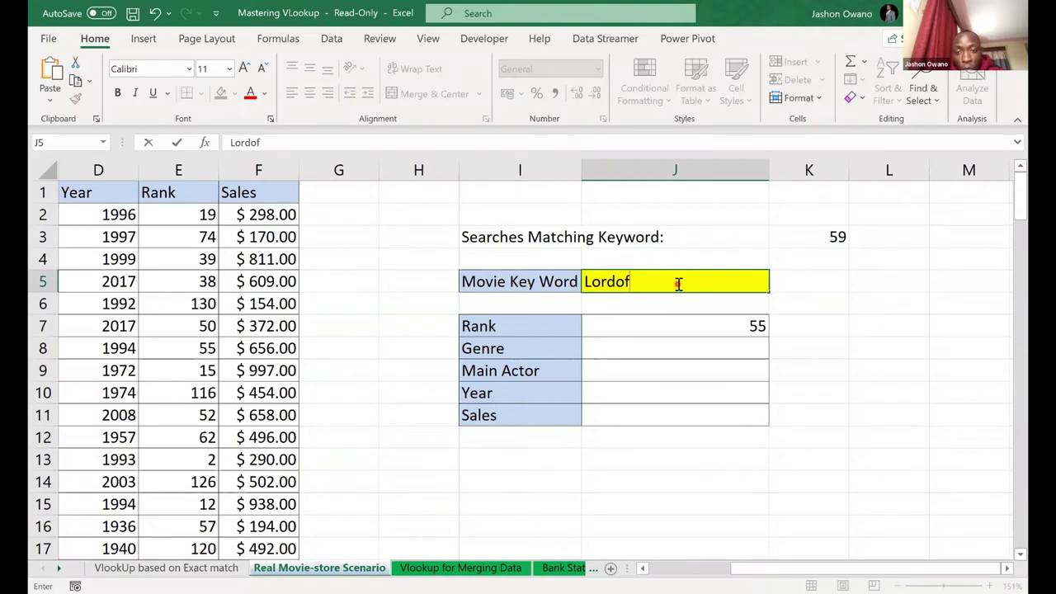
key("BackSpace")
key("BackSpace")
type("of")
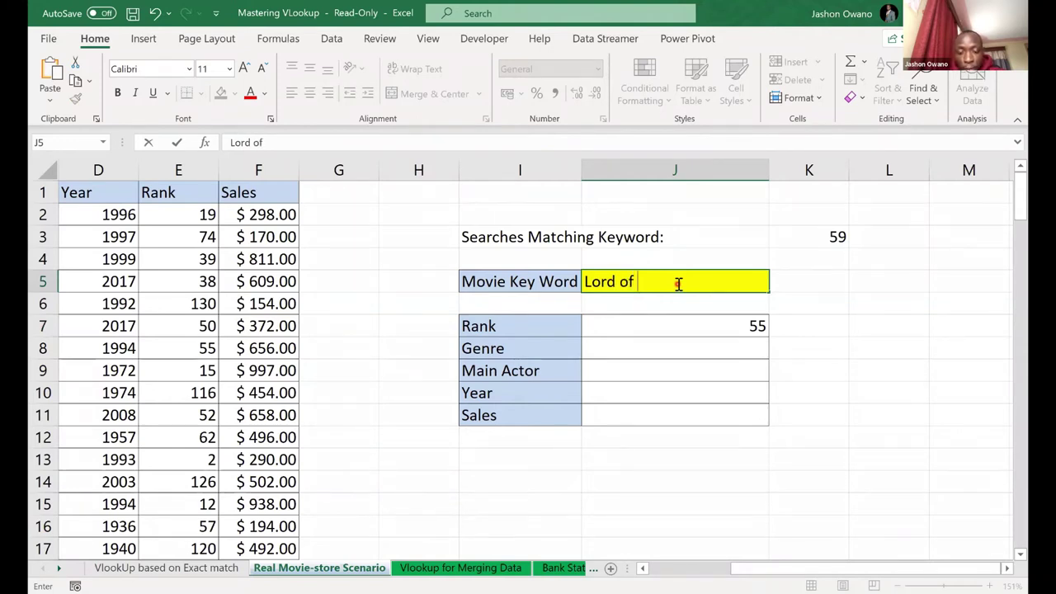
type(" the rings")
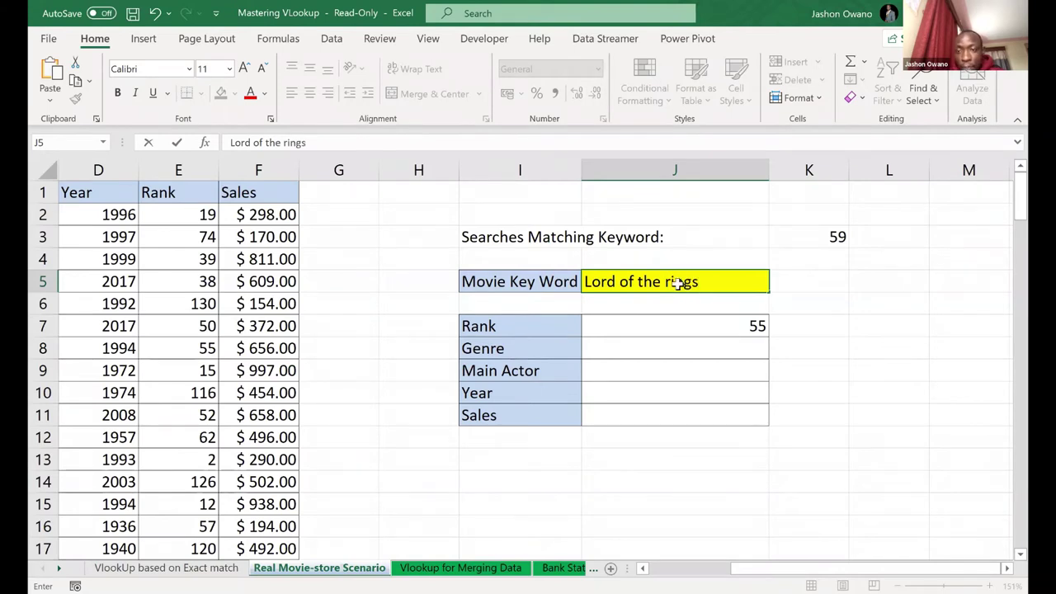
key("Return")
left_click(844, 237)
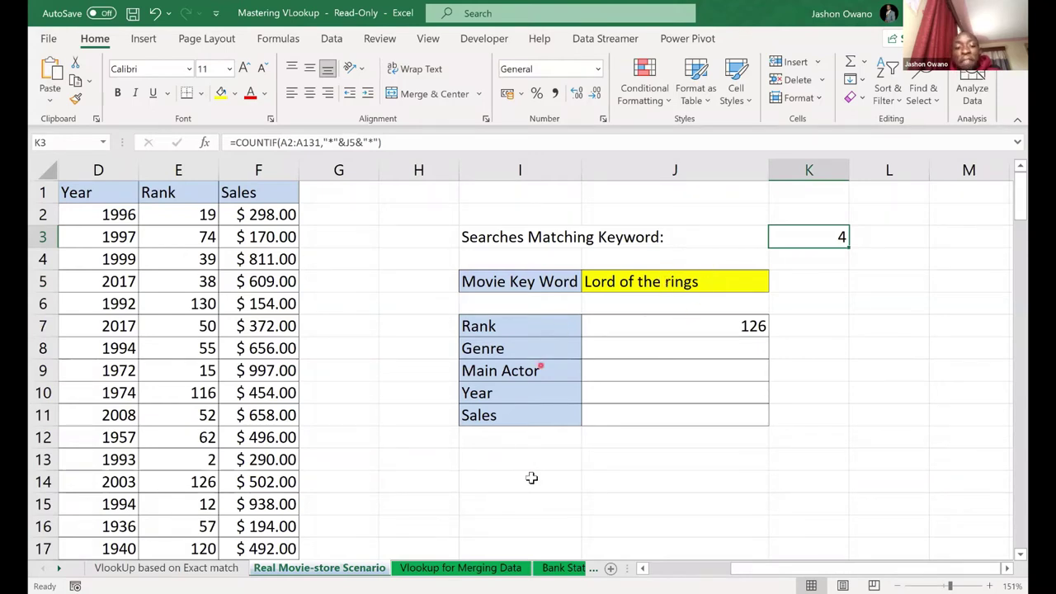
Find "The Lord of the Rings: The Return of the King" in row 14 of the movie table and check its Rank cell E14
left_click(768, 568)
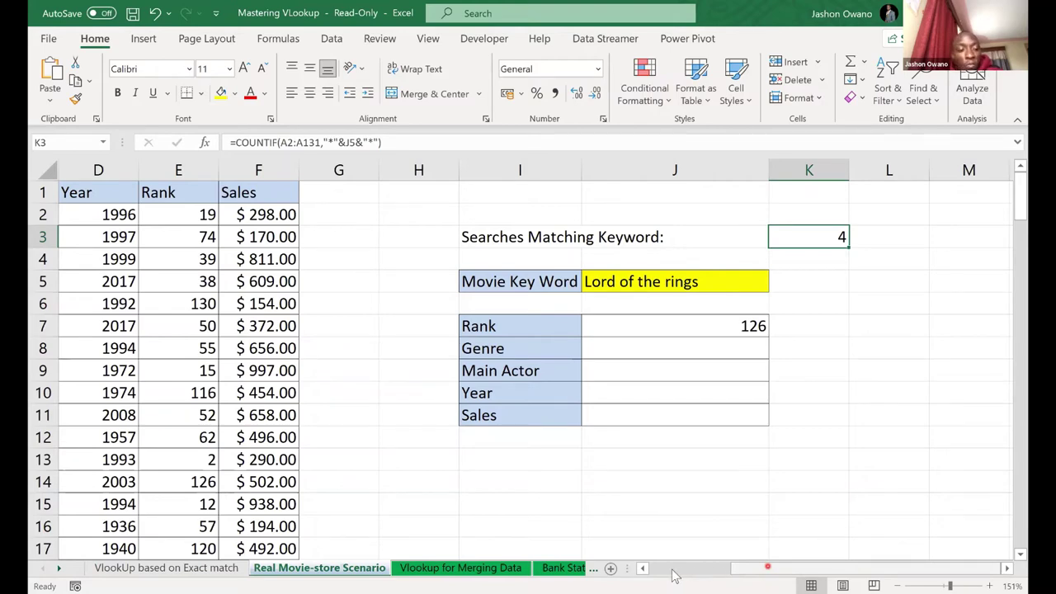
left_click_drag(672, 574, 40, 487)
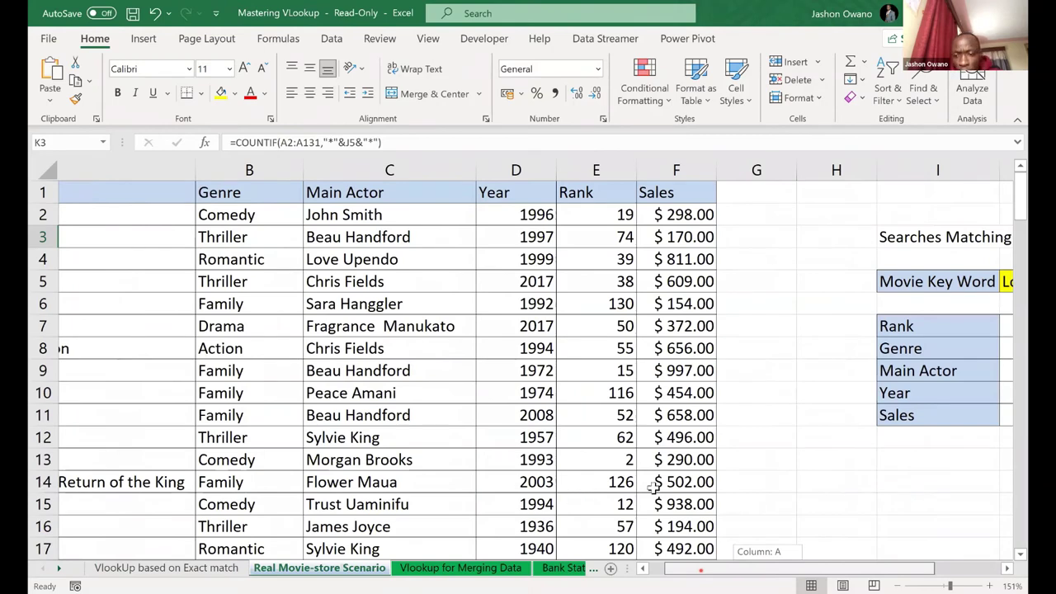
left_click_drag(795, 484, 795, 484)
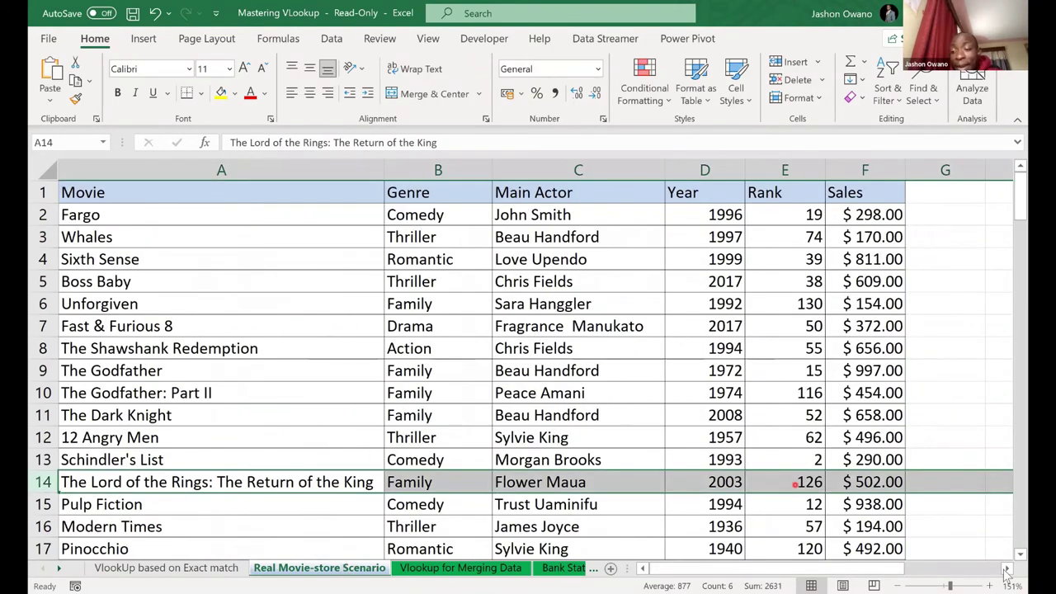
key("Right")
key("Right")
key("Right")
key("Right")
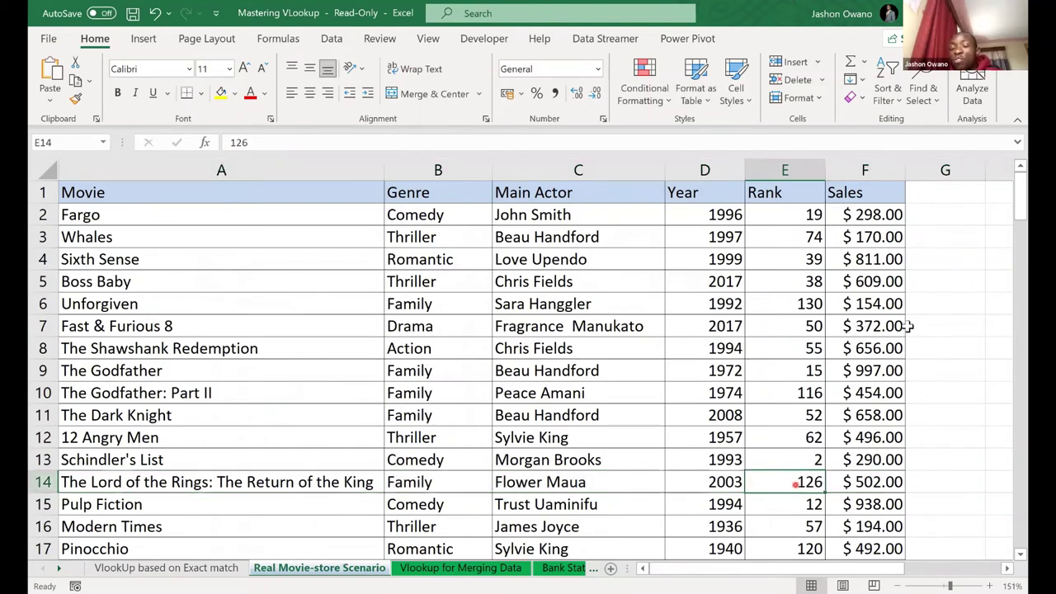
Misspell the movie keyword in J5 as "Lord of the rind" to test the lookup with a title that does not exist
scroll(922, 330, "right", 3)
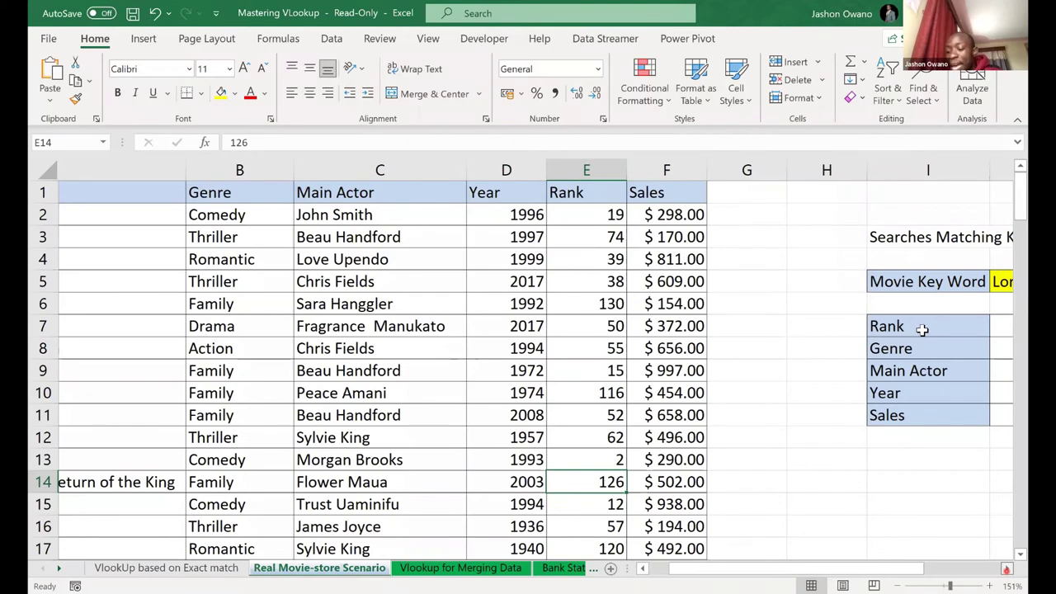
scroll(922, 330, "right", 3)
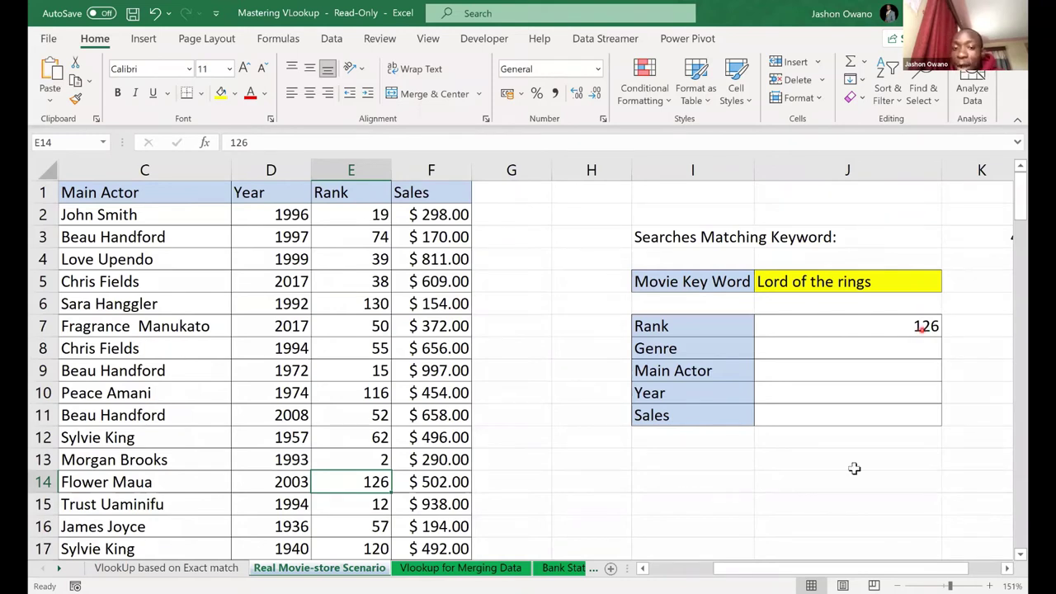
scroll(601, 282, "right", 3)
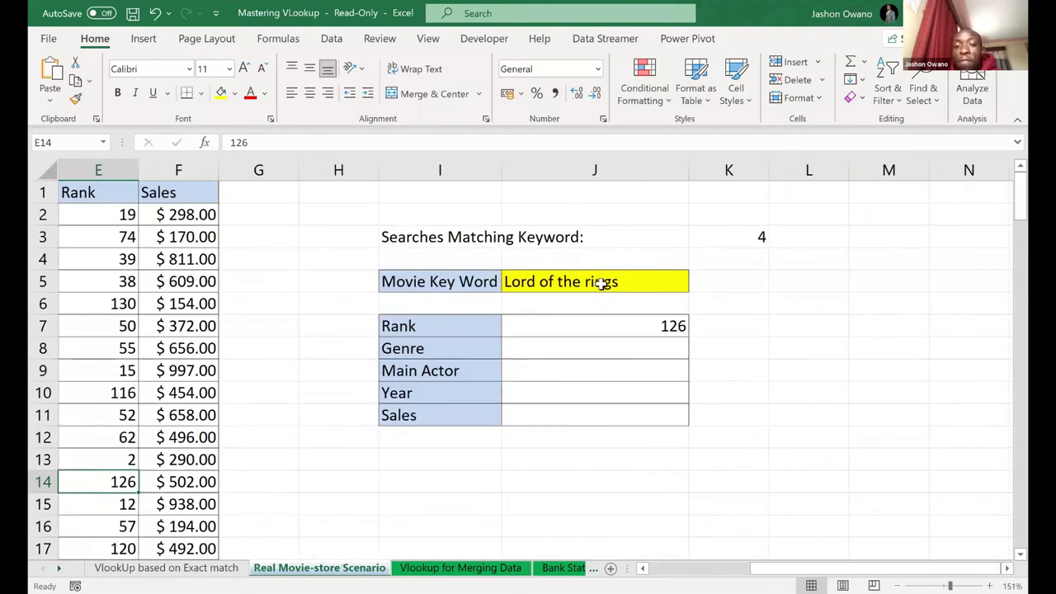
left_click(602, 282)
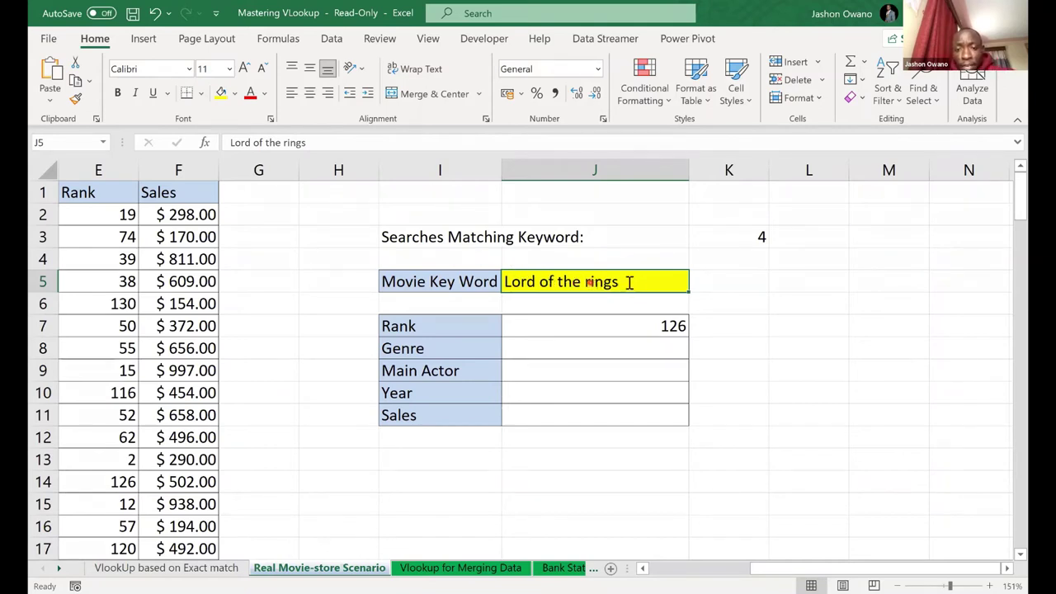
double_click(629, 282)
key("BackSpace")
key("BackSpace")
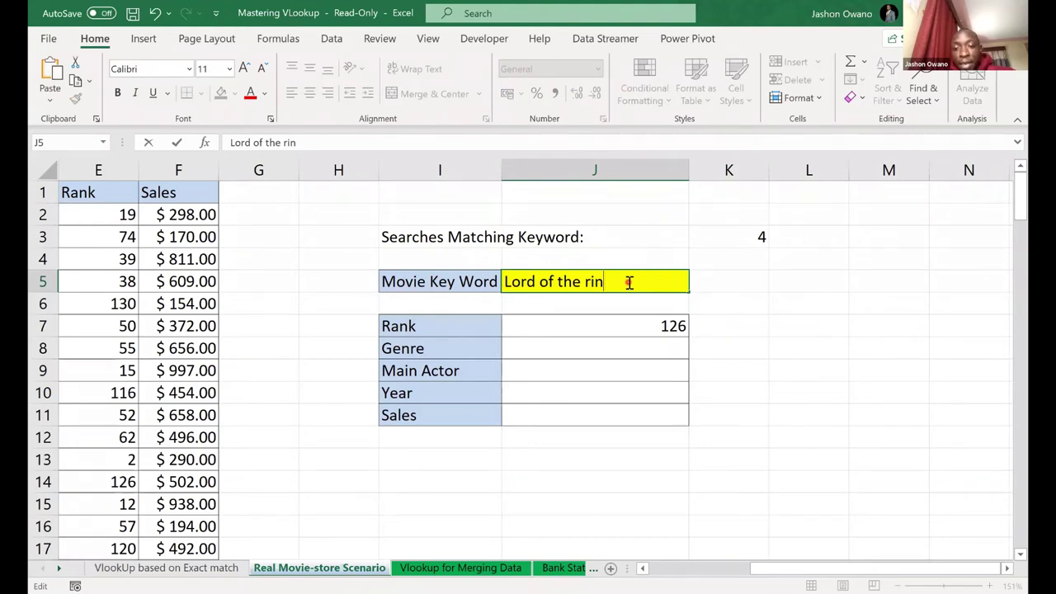
type("d")
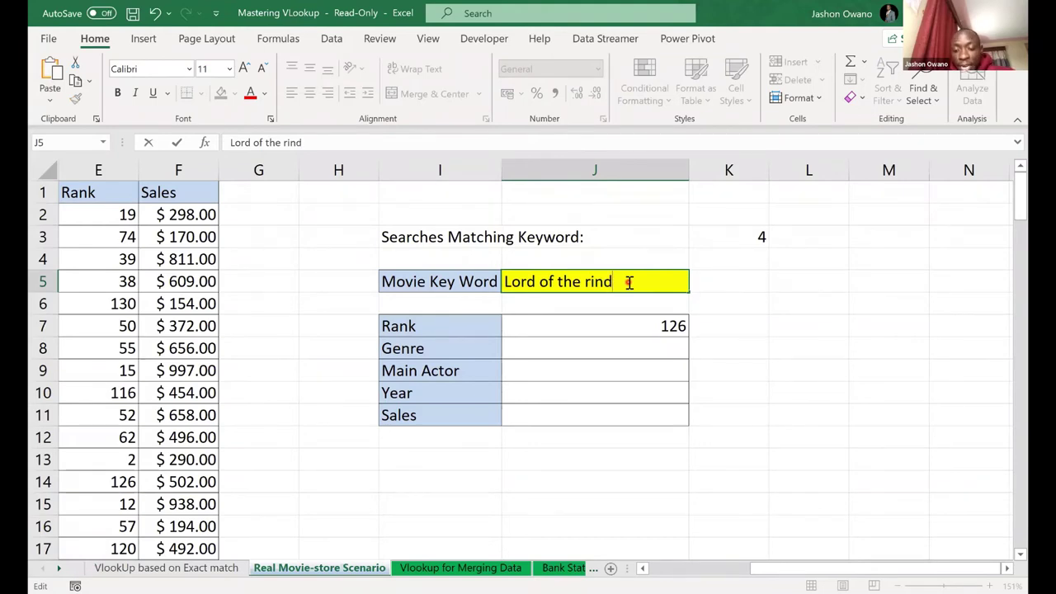
key("Return")
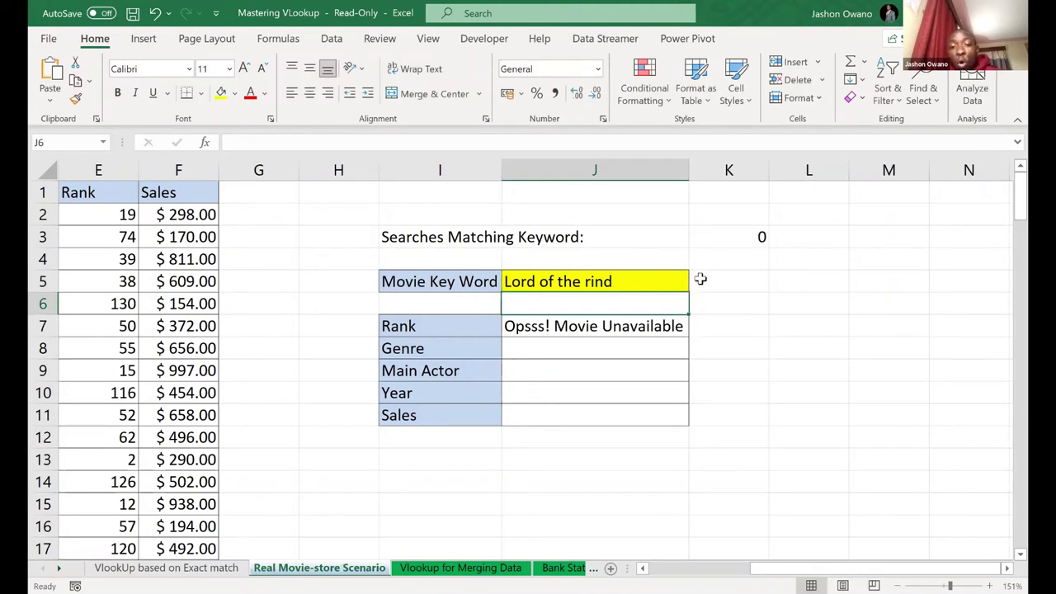
Change the movie key word in J5 to "Lord of the rin"
double_click(610, 282)
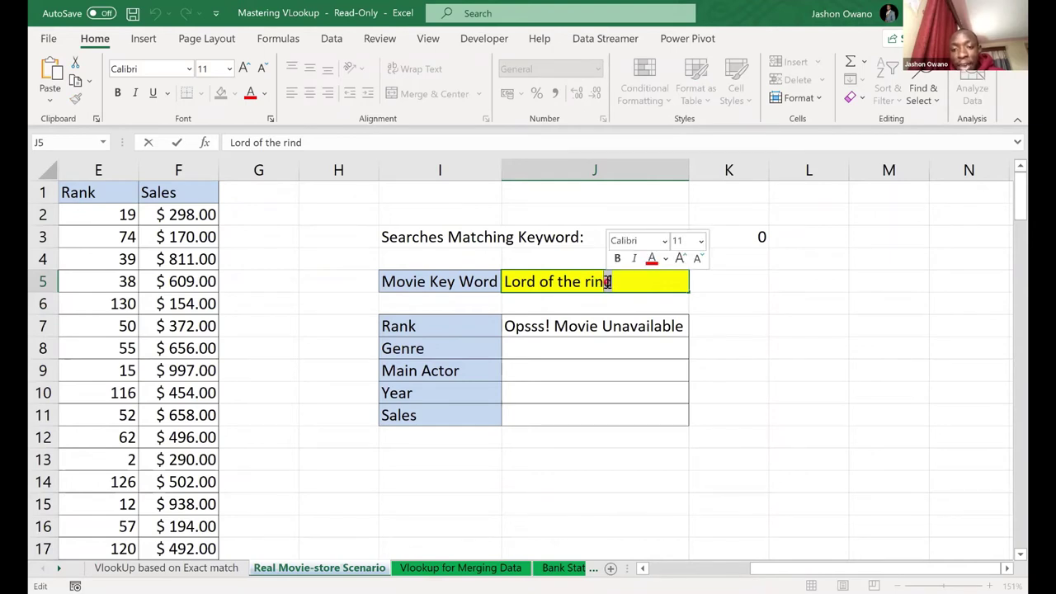
key("BackSpace")
key("Return")
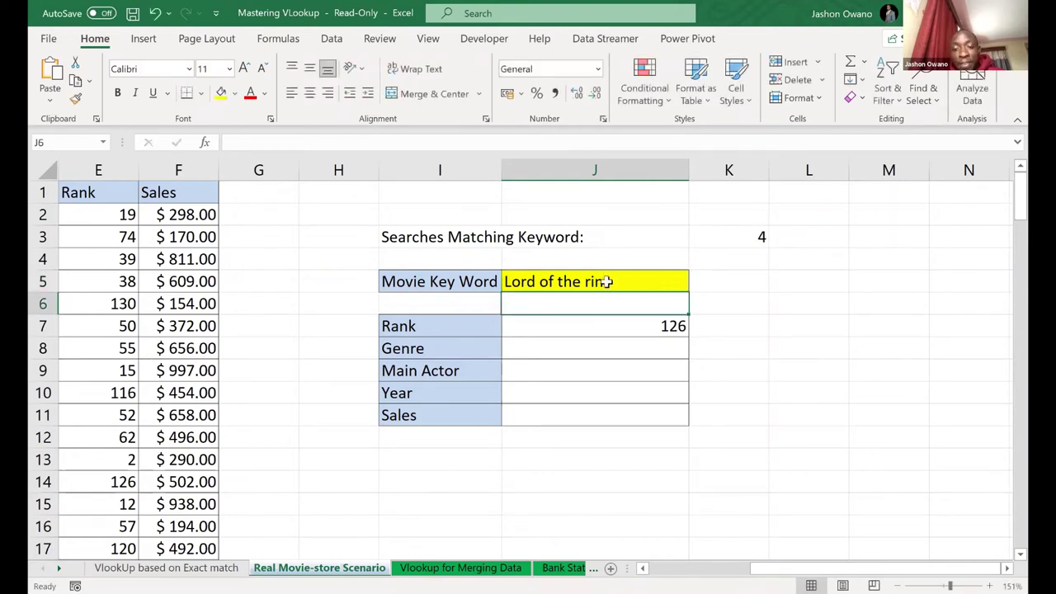
left_click(534, 284)
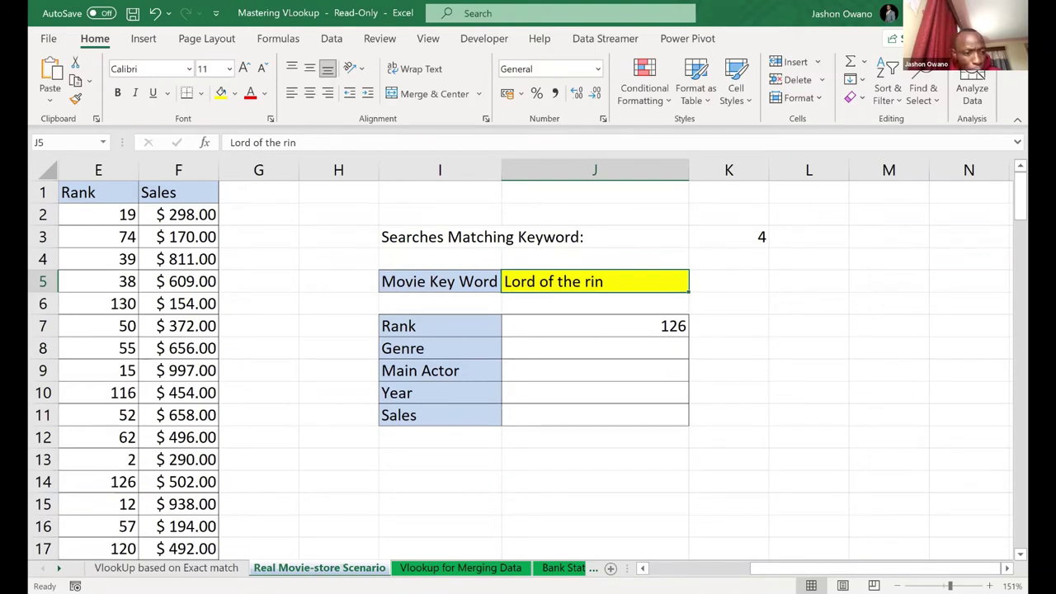
left_click(556, 138)
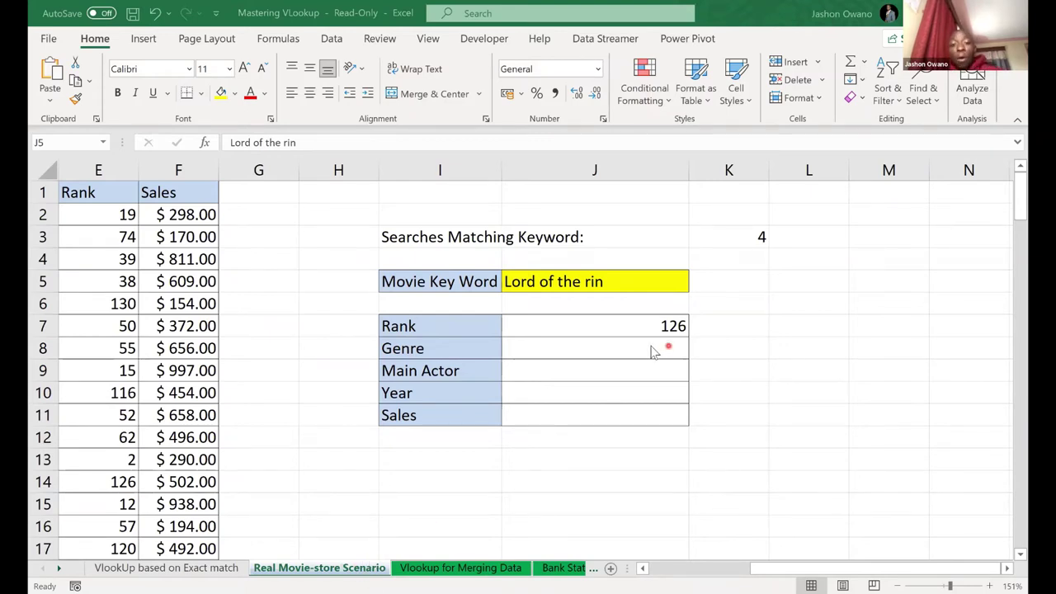
Look through the Bank Statement Summary and Merging Data- matched sheets, then inspect the Rank formula in J7 of the Real Movie-store Scenario sheet
left_click_drag(635, 353, 626, 414)
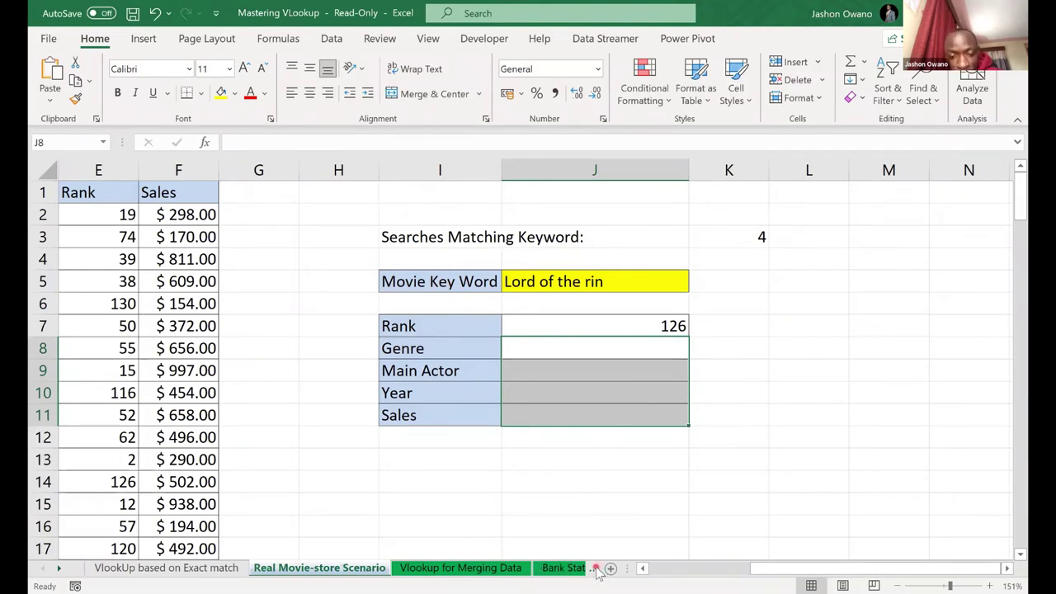
left_click(546, 575)
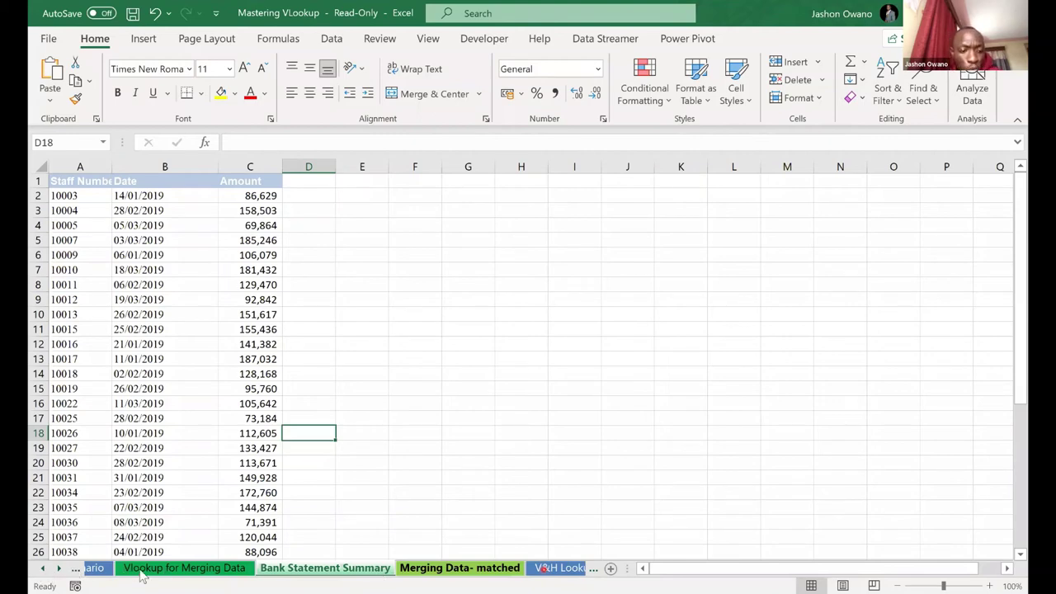
left_click(295, 575)
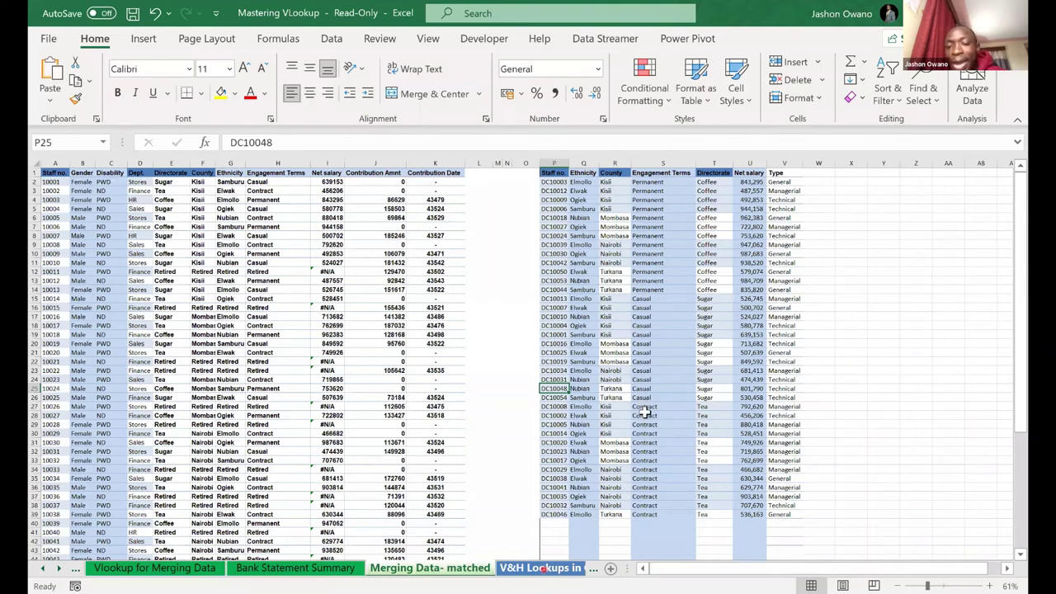
key("ctrl+Page_Up")
key("ctrl+Page_Up")
key("ctrl+Page_Up")
key("ctrl+Page_Up")
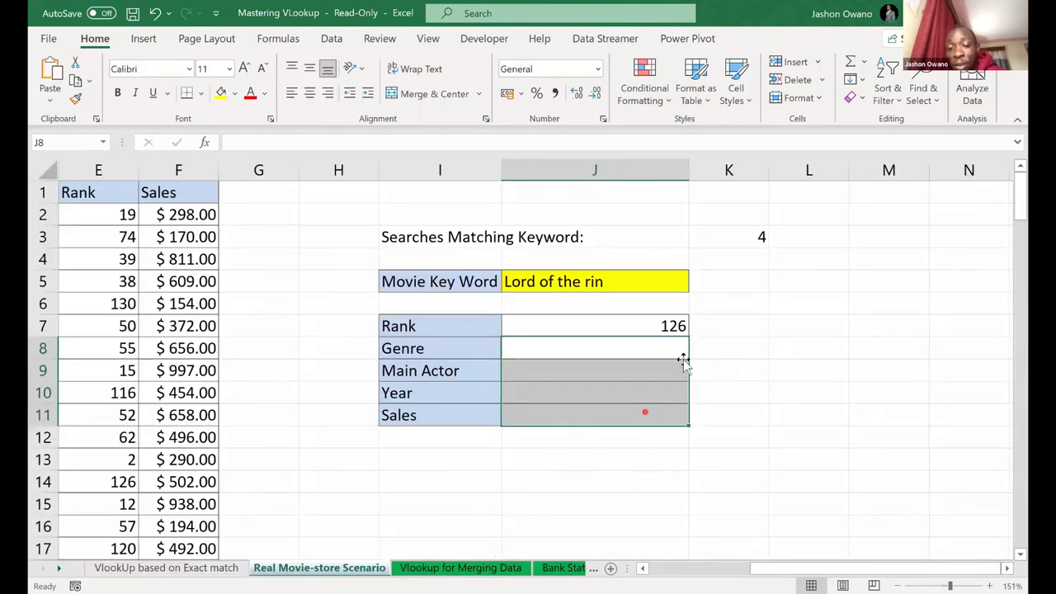
left_click(629, 326)
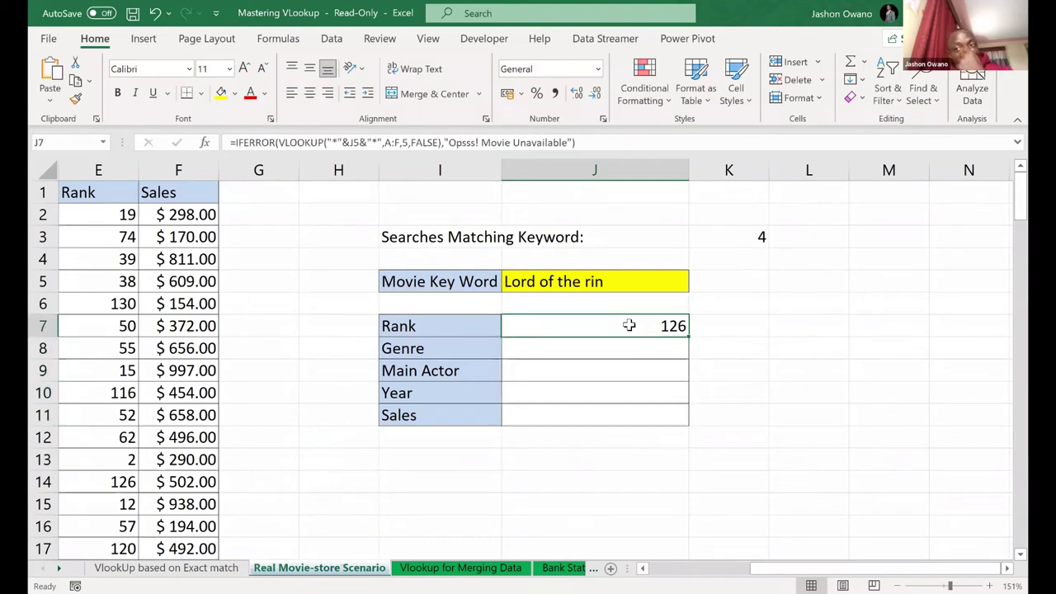
Open the Vlookup for Merging Data sheet and review the empty columns from Directorate to Contribution Date
left_click(463, 569)
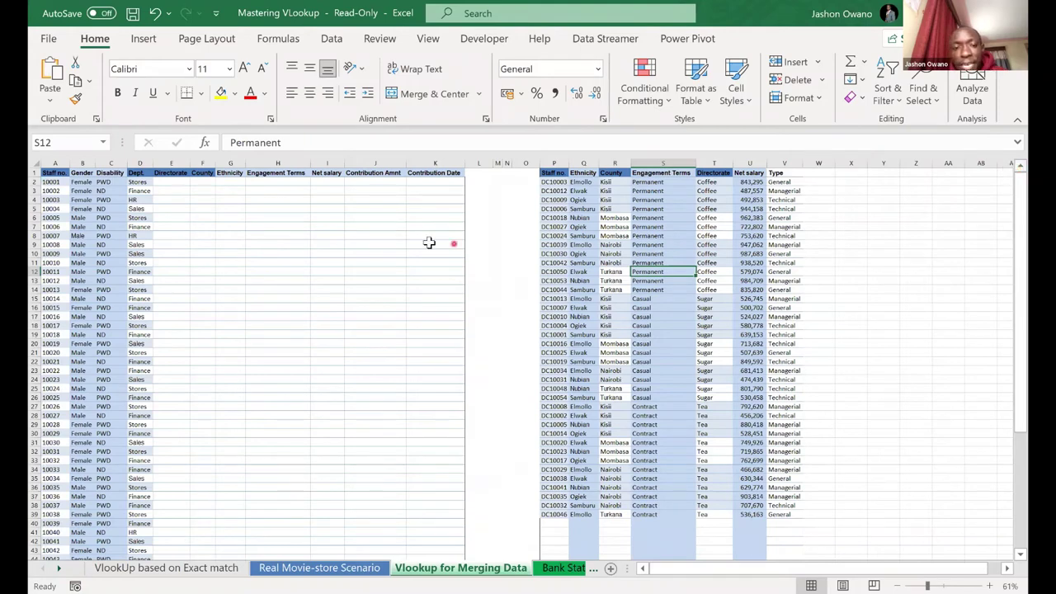
left_click(358, 235)
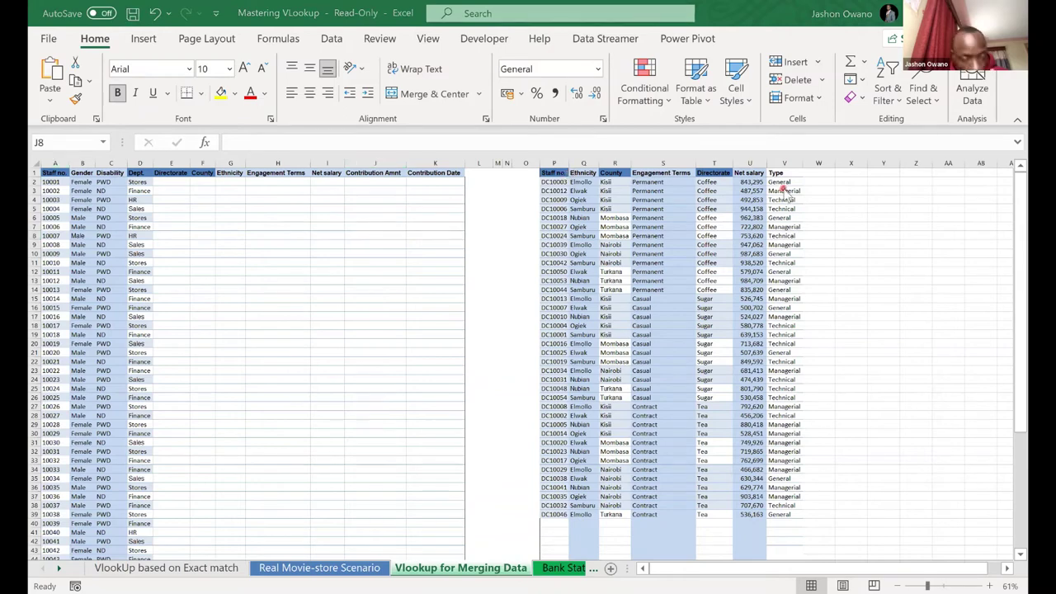
left_click(171, 189)
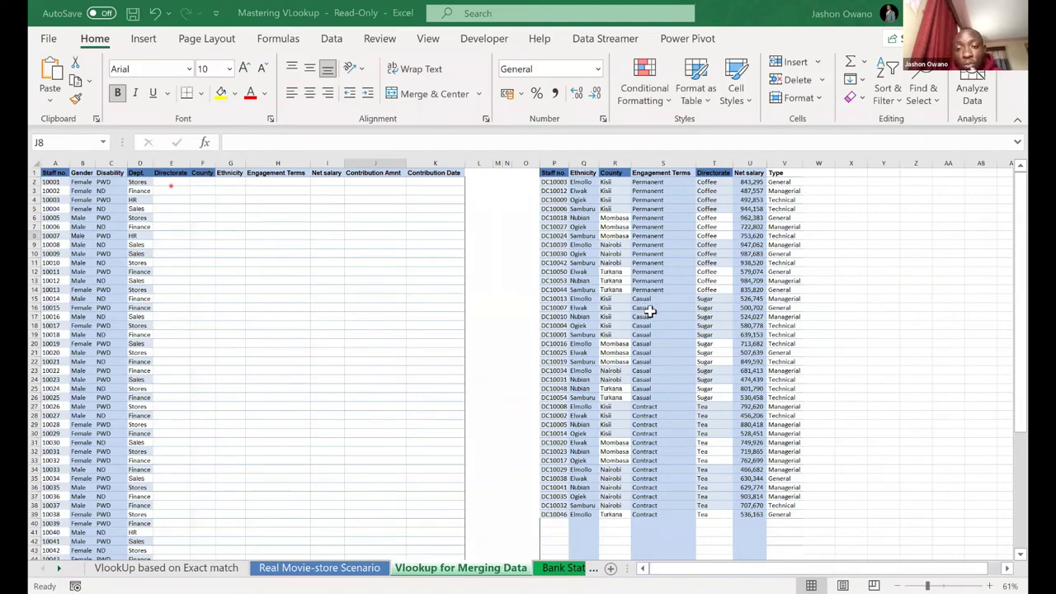
key("ctrl+a")
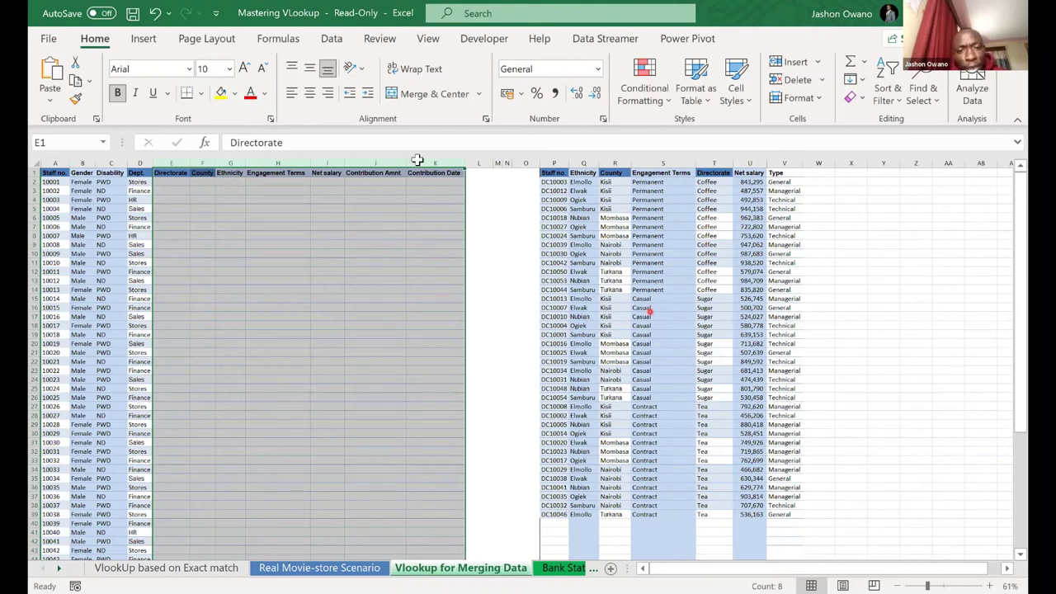
Examine the filled staff columns A to D and compare the Staff no. formats in the two tables
left_click(550, 156)
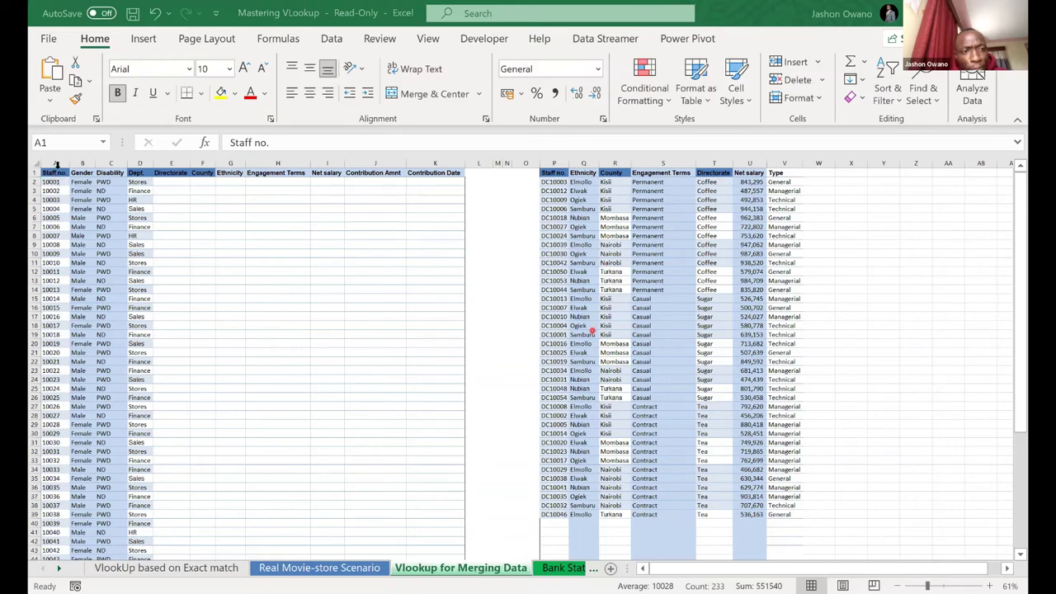
key("Right")
key("Right")
key("Right")
key("Down")
key("Down")
key("Down")
key("Down")
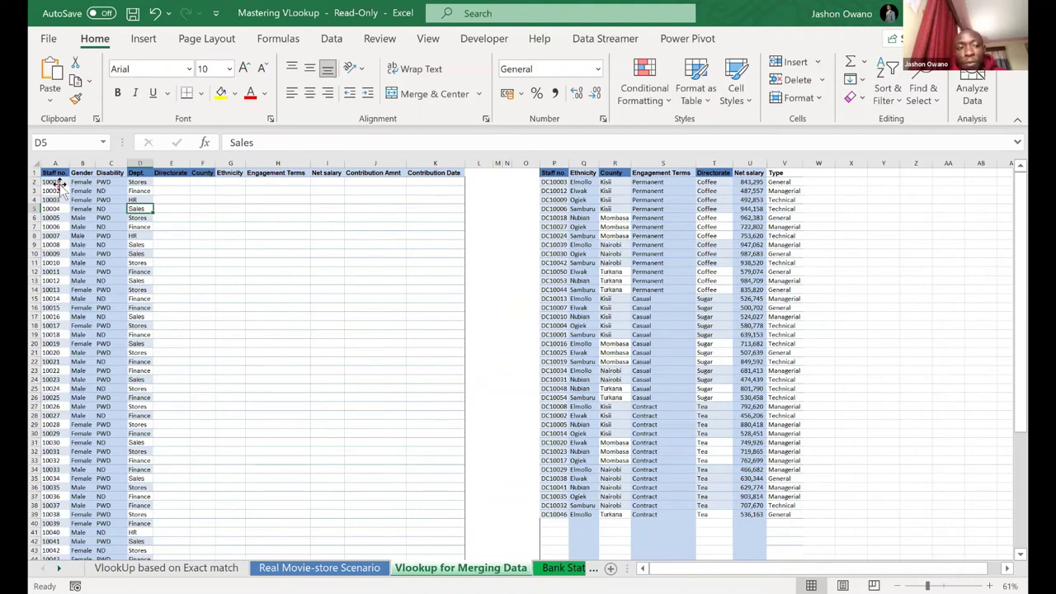
left_click(61, 189)
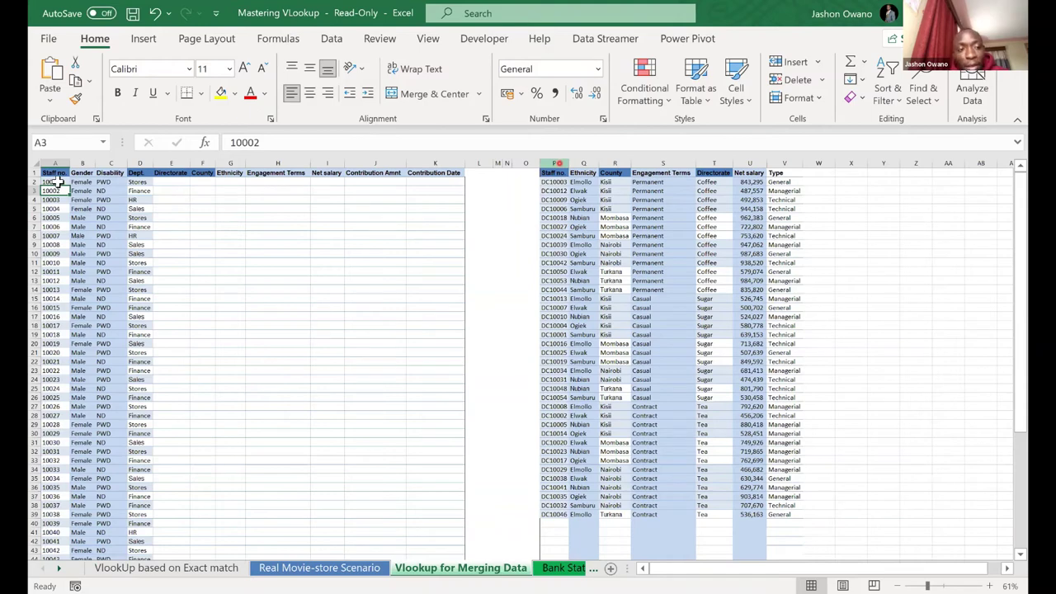
key("Up")
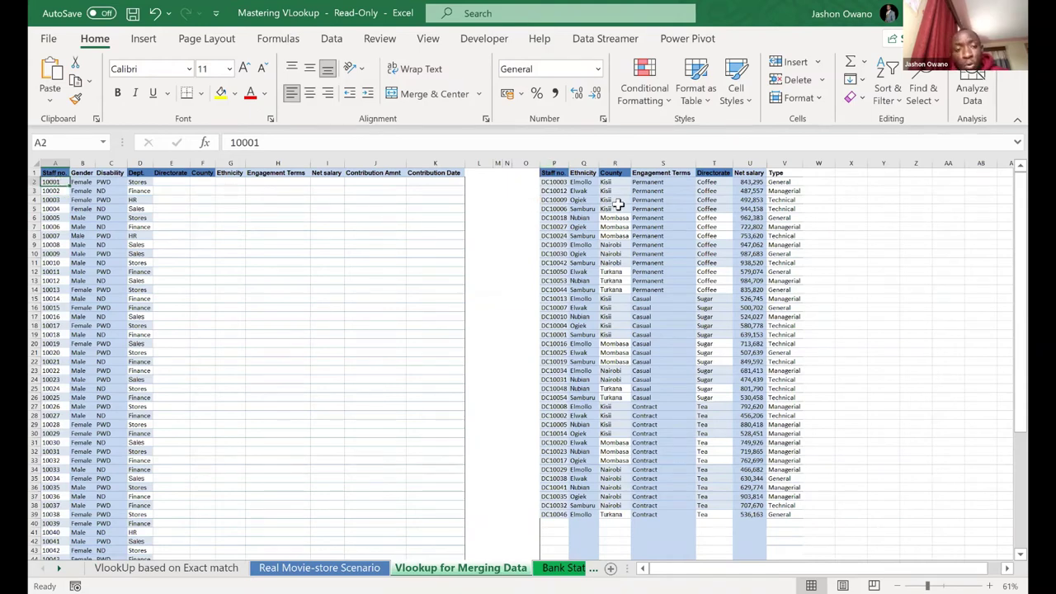
Review the Directorate, County, Contribution Amnt and Contribution Date columns that need lookup data
left_click(172, 181)
left_click(173, 163)
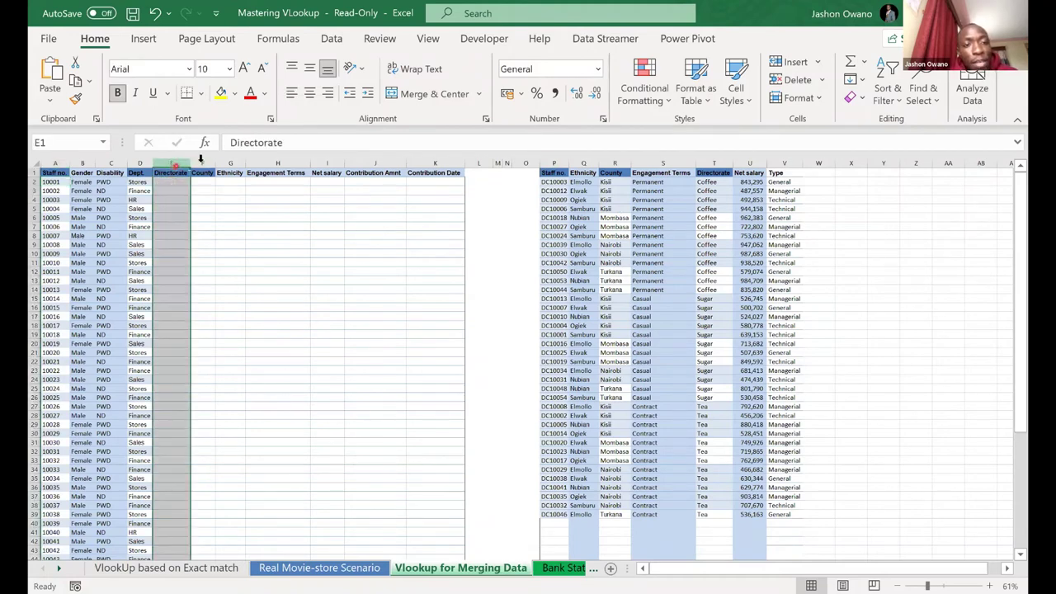
left_click(200, 163)
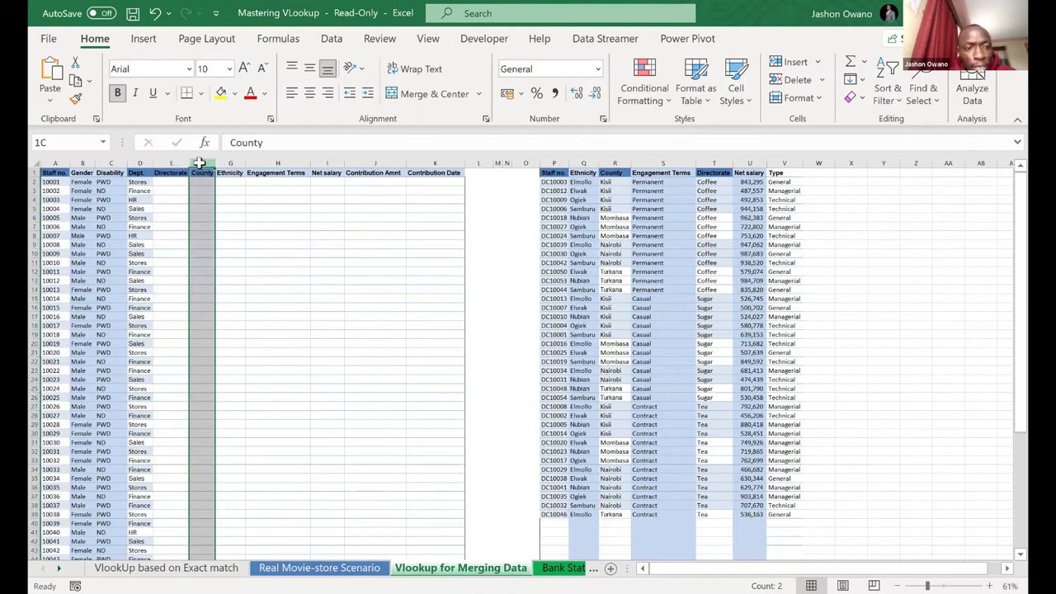
left_click(374, 162)
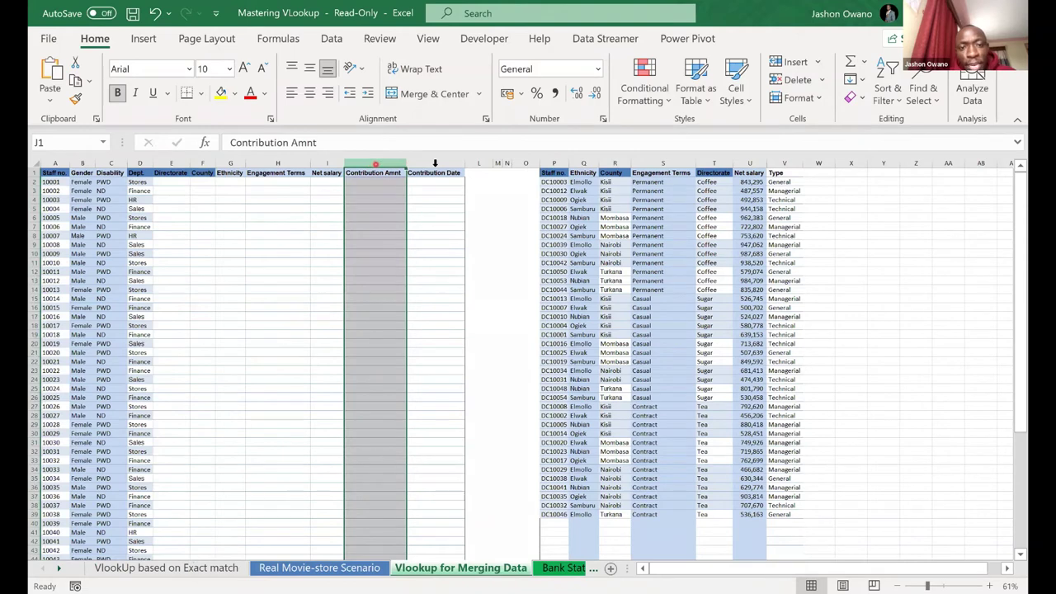
left_click(437, 161)
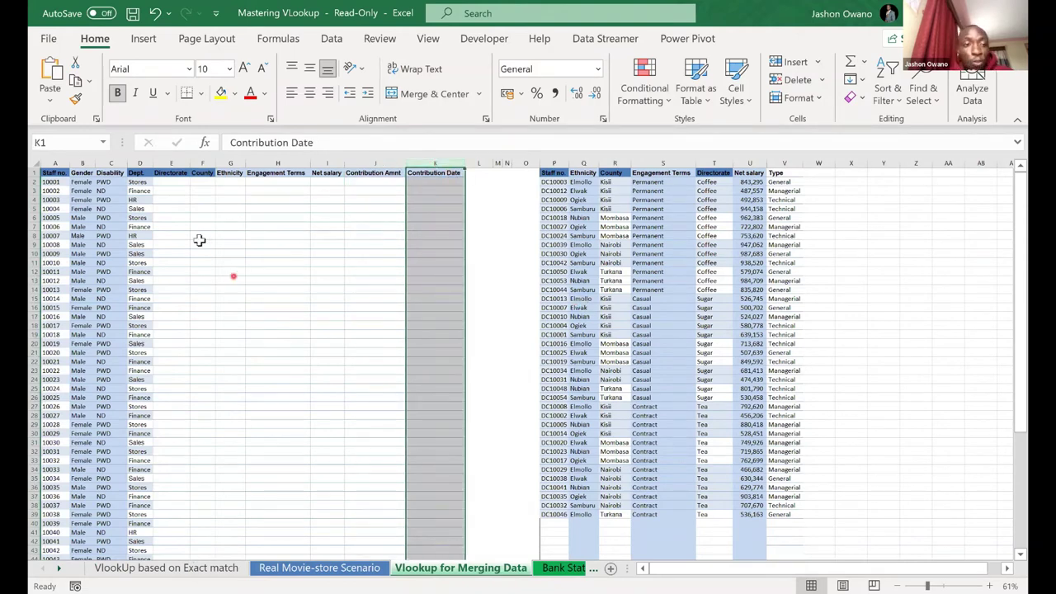
Enter the formula =VLOOKUP(A2,P:V,5,FALSE) in E2 to look up the first staff member's directorate
left_click(166, 183)
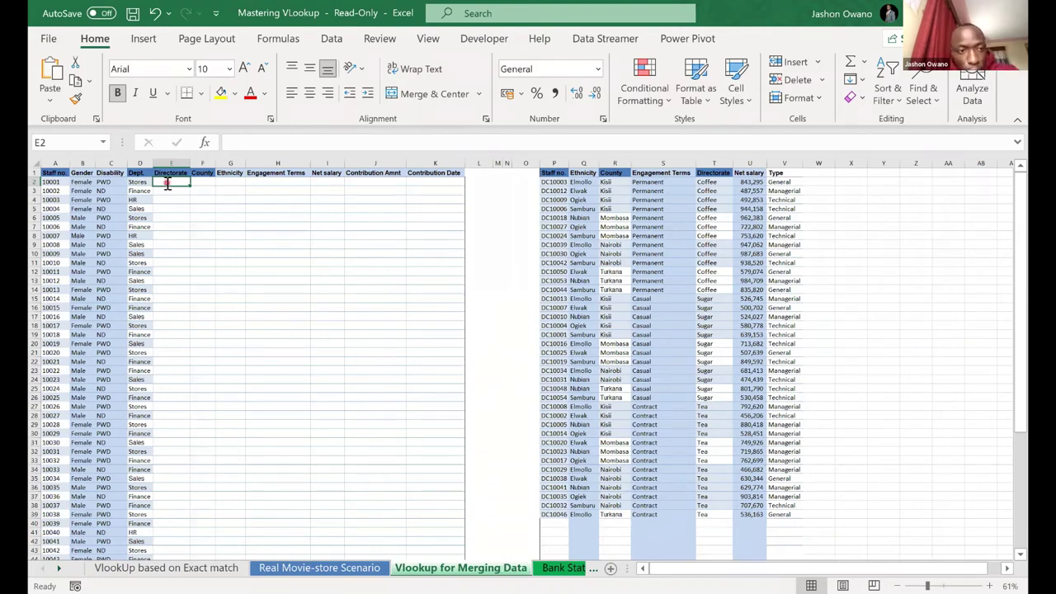
type("=vlo")
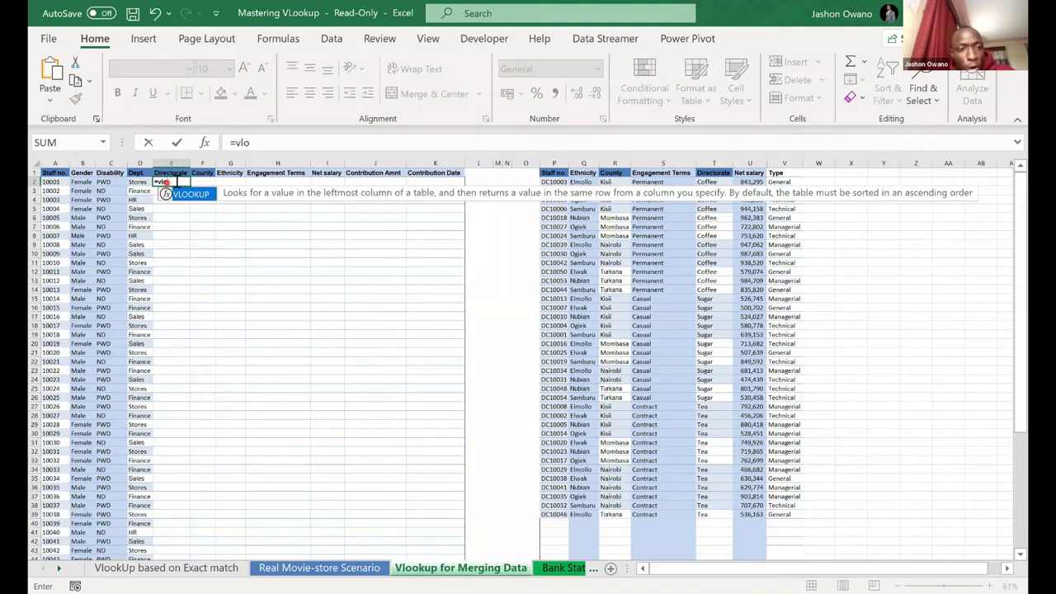
double_click(190, 194)
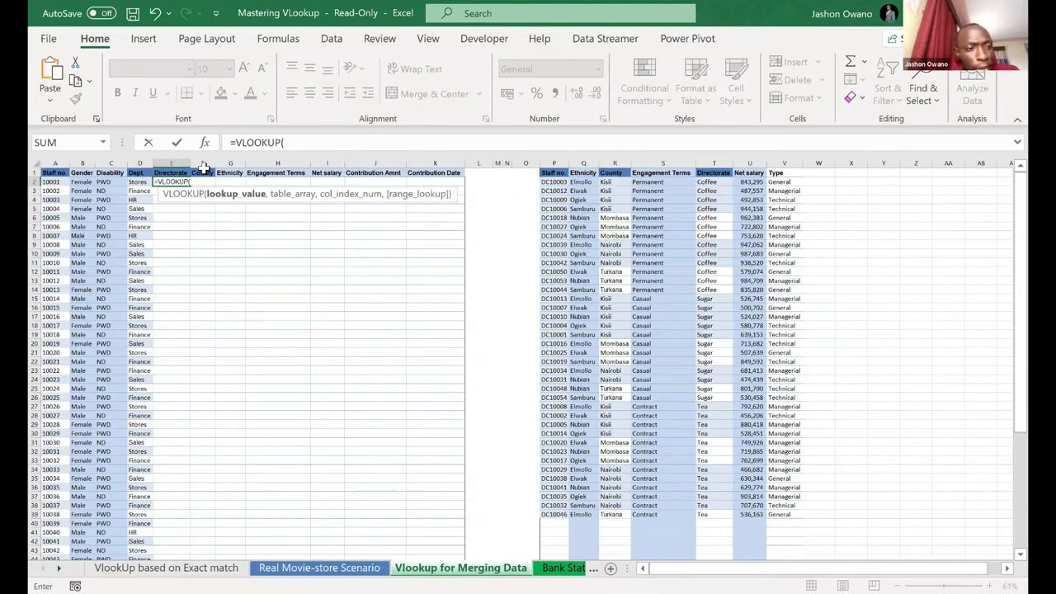
left_click(58, 183)
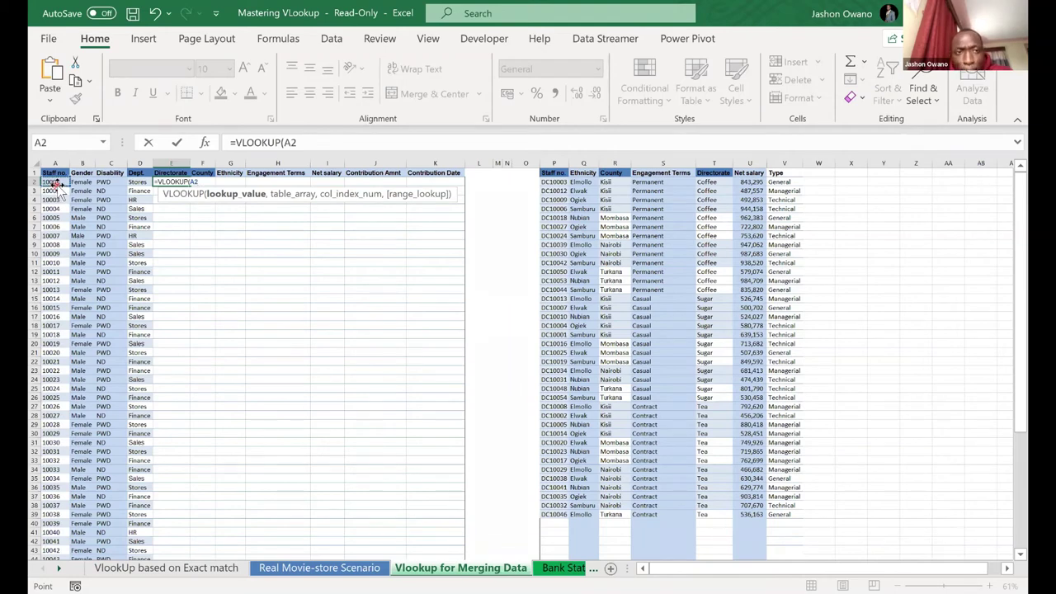
type(",")
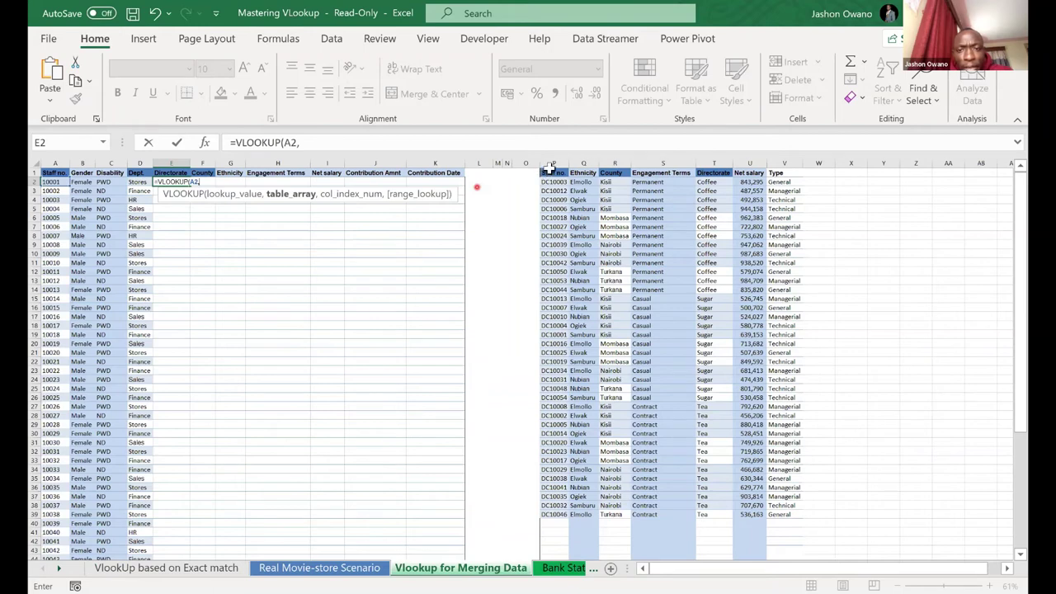
left_click_drag(553, 165, 786, 161)
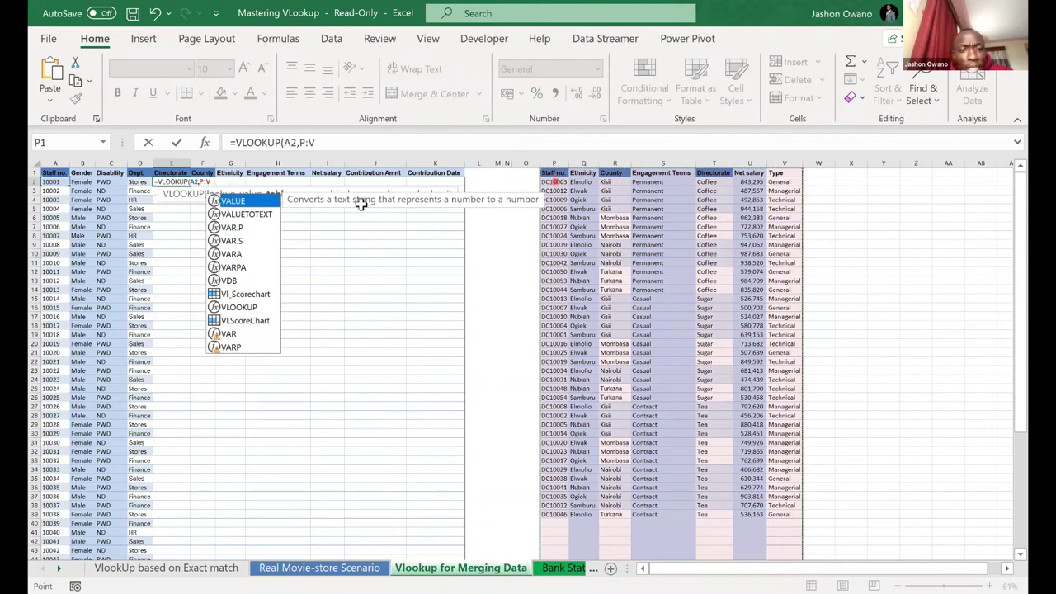
type(",")
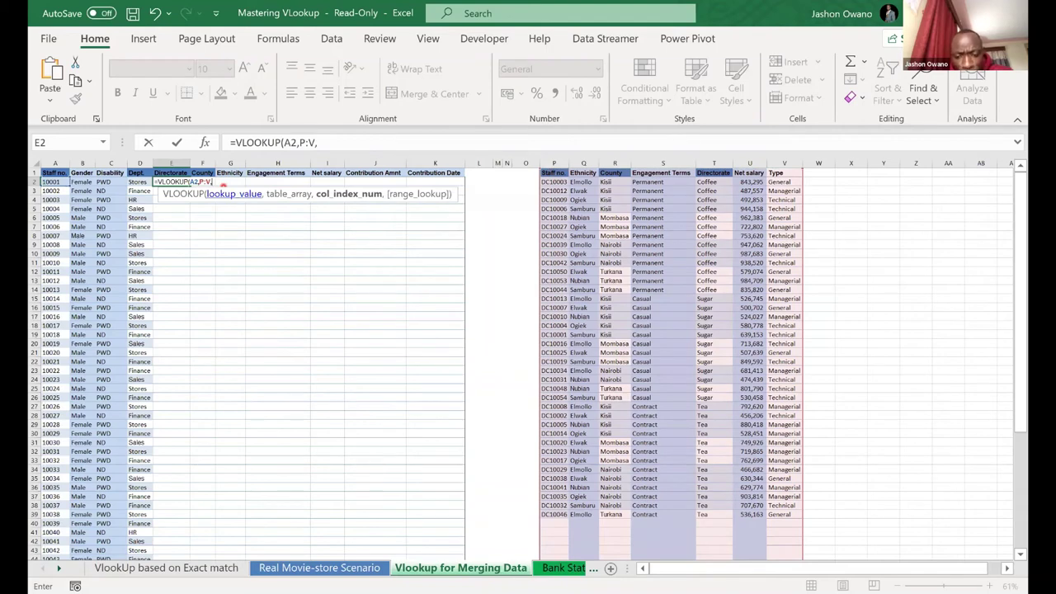
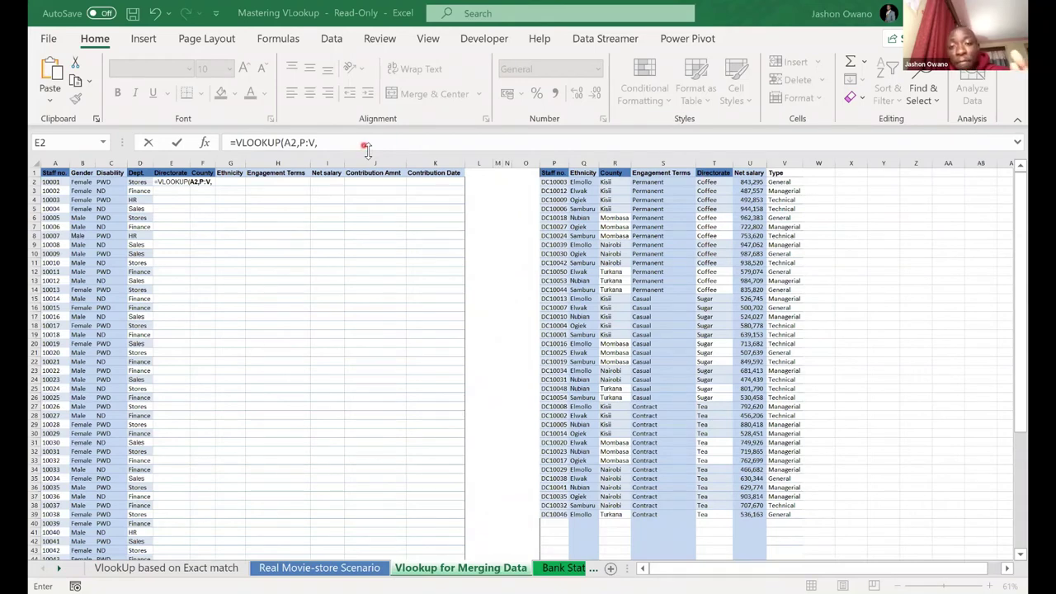
left_click(365, 146)
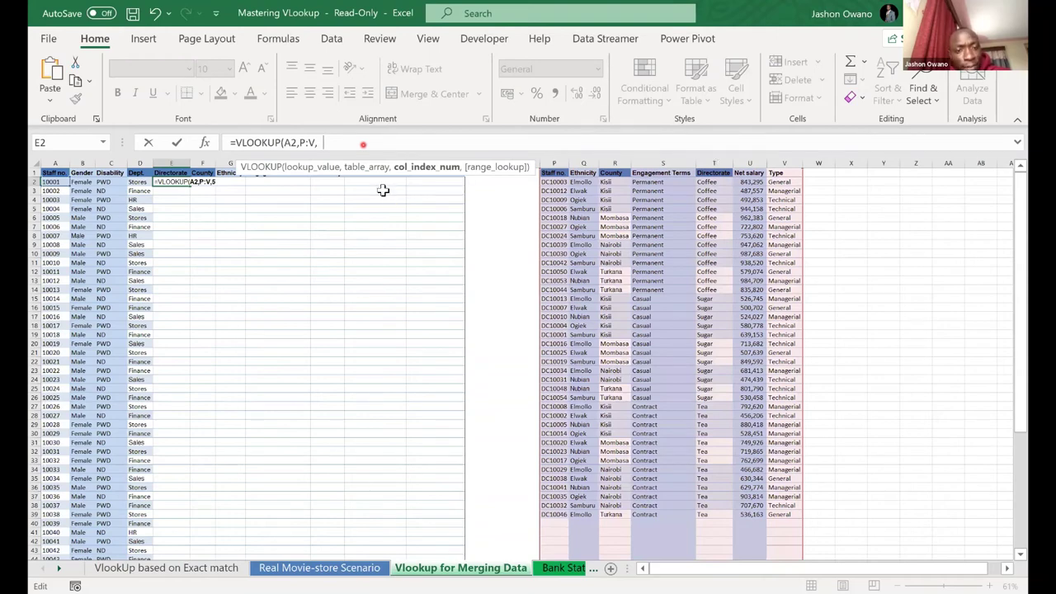
type("5,FALSE")
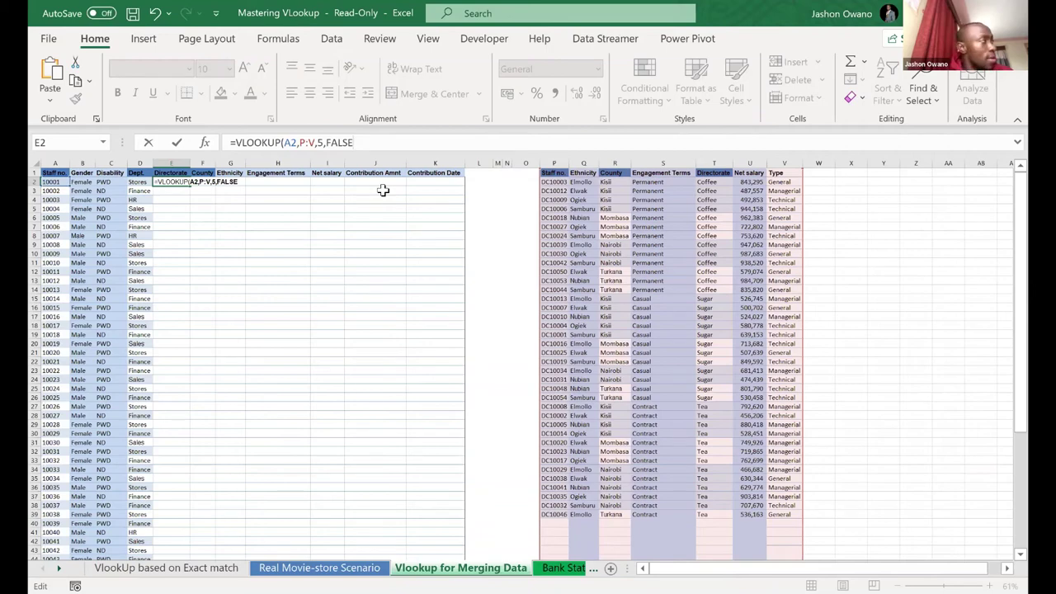
key("Return")
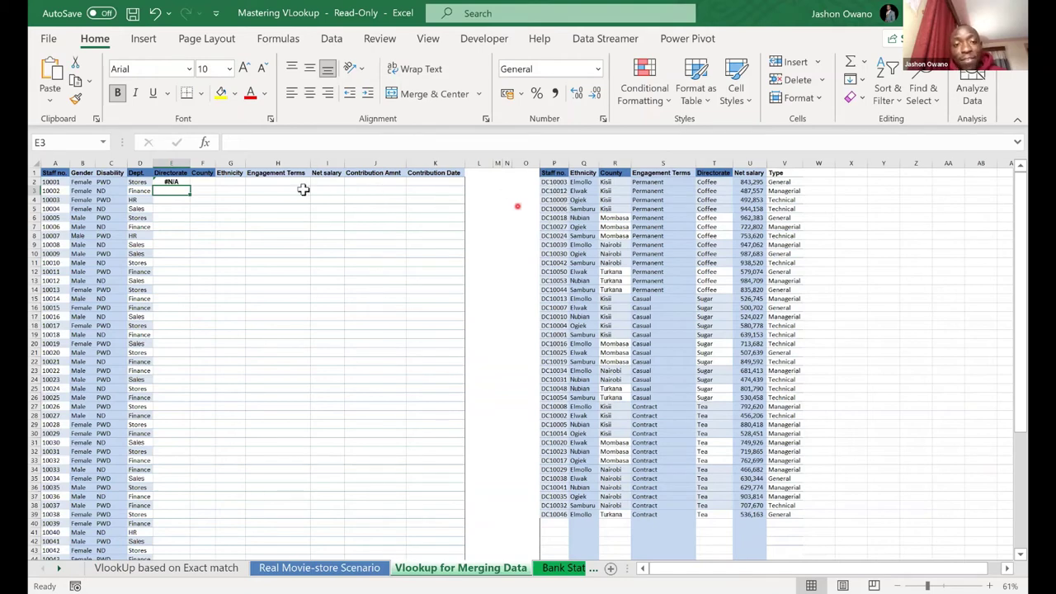
Fill the E2 lookup formula down the Directorate column for all staff rows and select the Staff no. column A
left_click(177, 181)
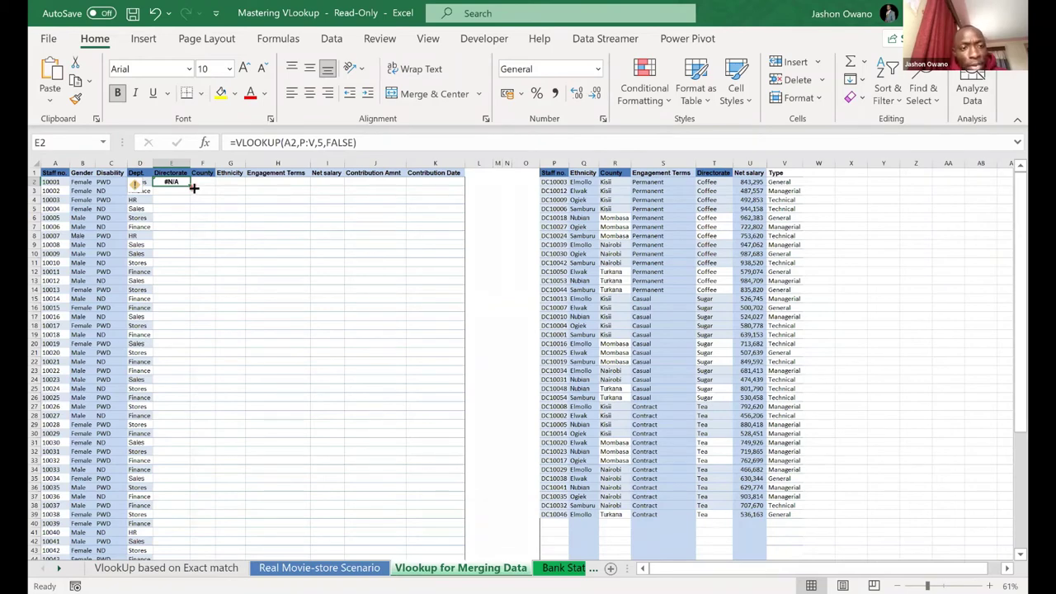
double_click(194, 189)
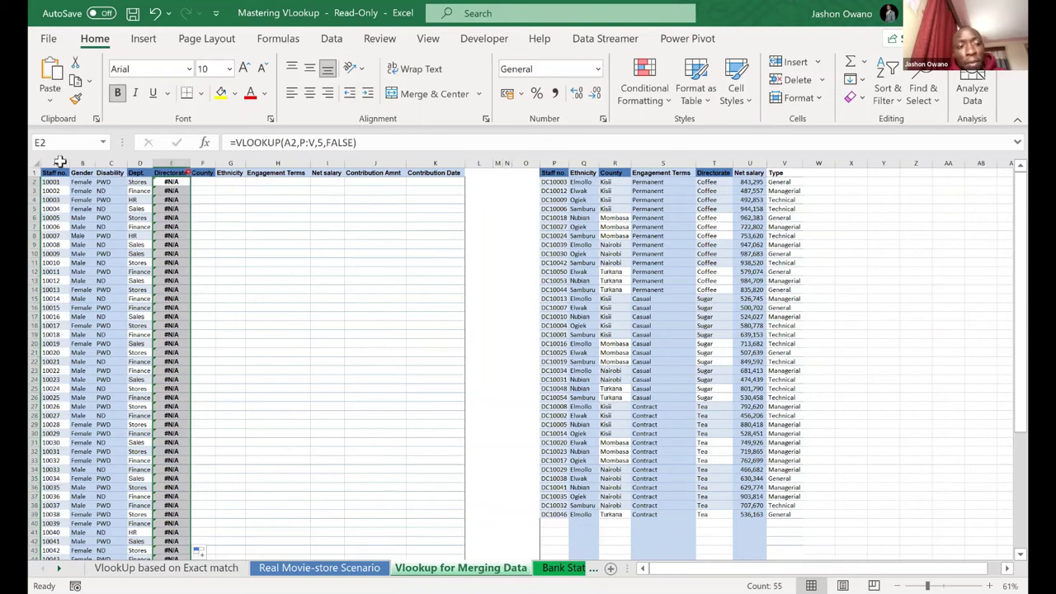
key("ctrl+Home")
key("ctrl+space")
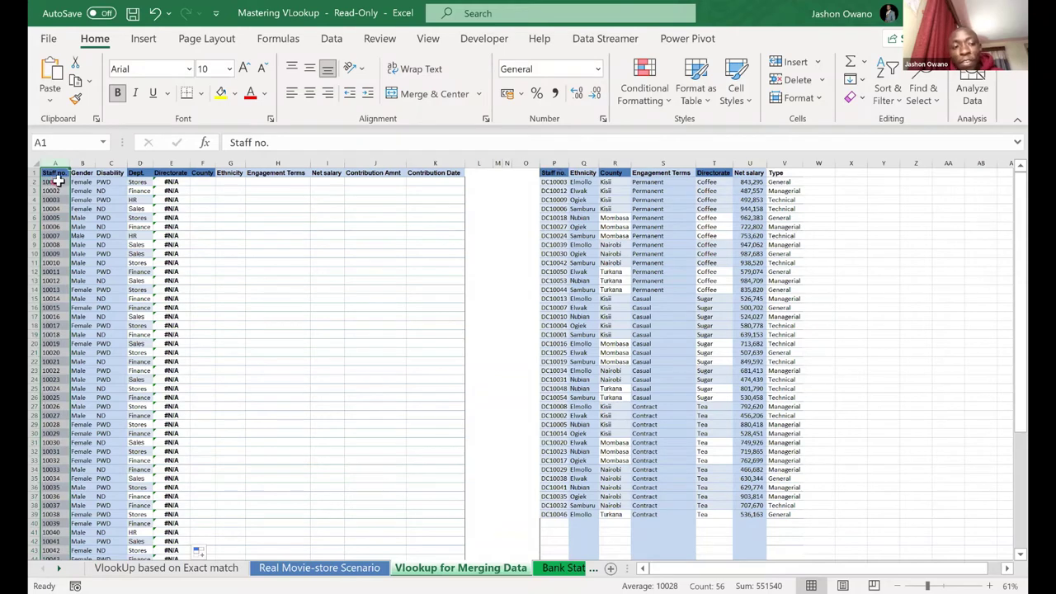
Prefix the lookup value in E2 with the text DC so the formula becomes =VLOOKUP("DC"&A2,P:V,5,FALSE)
left_click(170, 182)
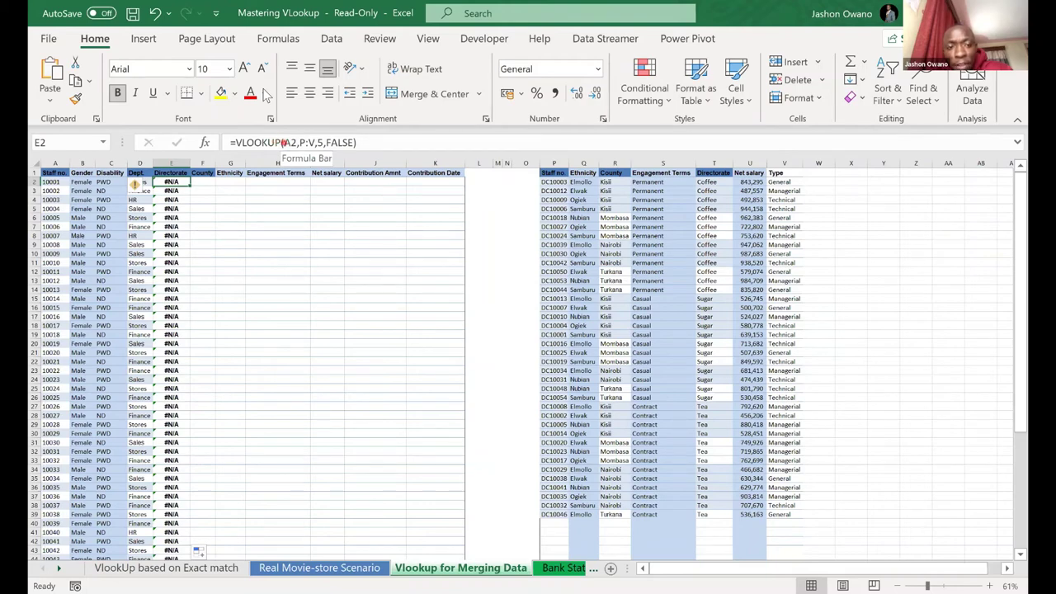
key("F2")
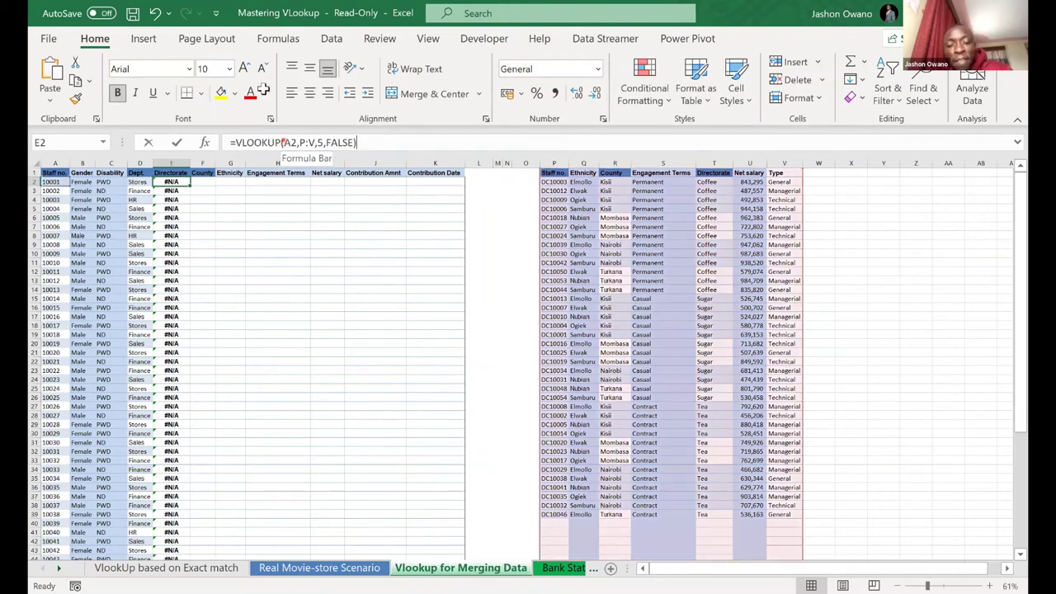
left_click(283, 143)
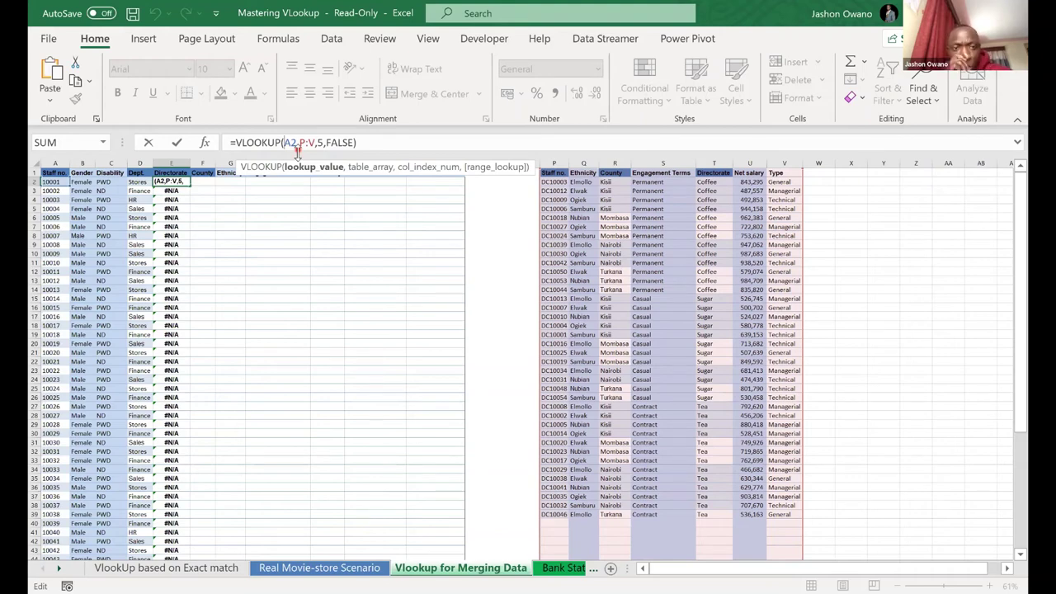
type("DC")
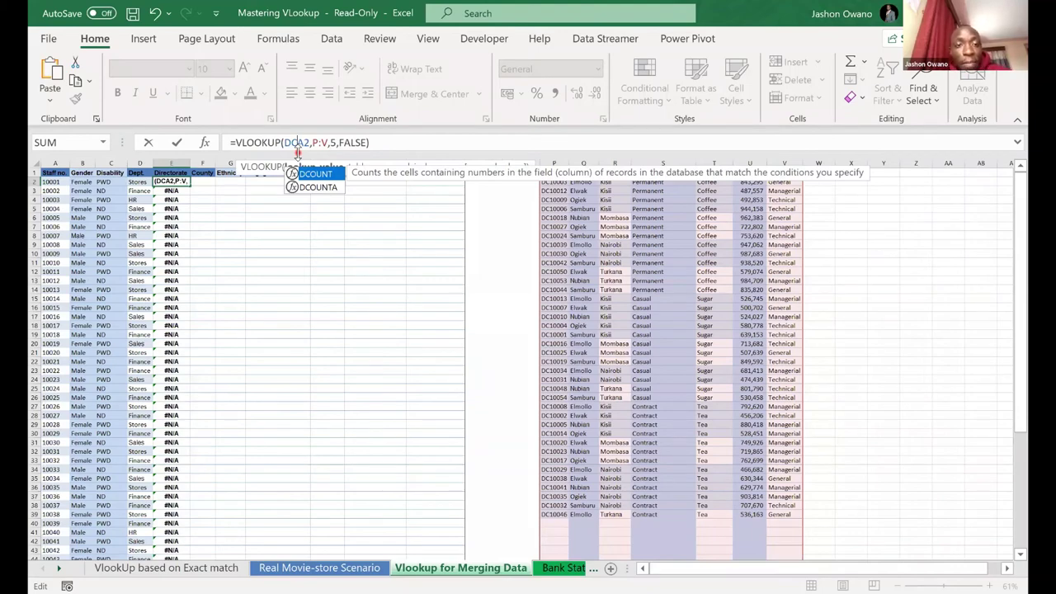
type("&")
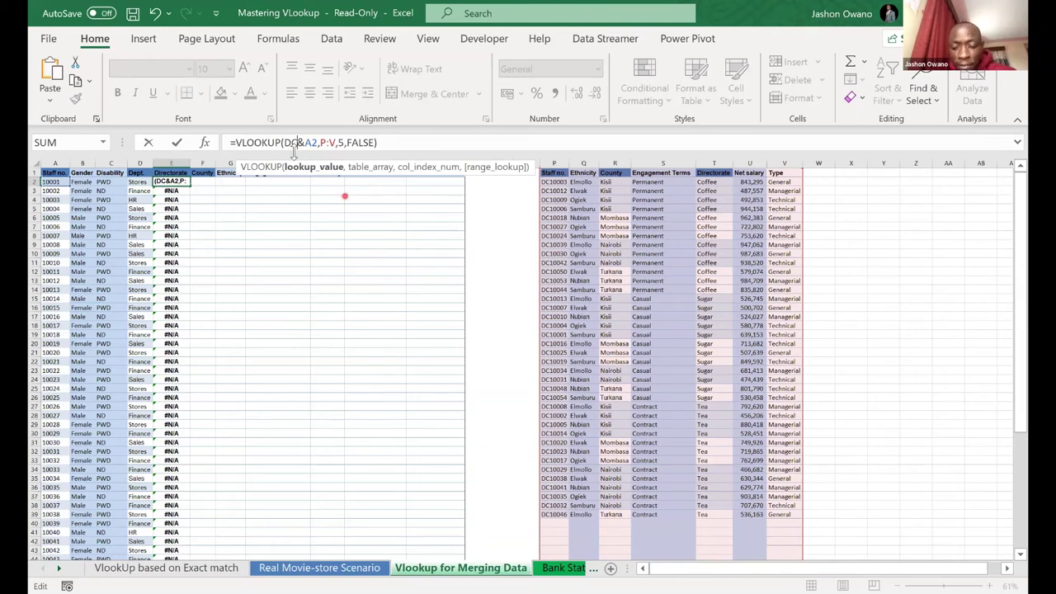
type("\"")
key("Left")
key("Left")
key("Left")
type("\"")
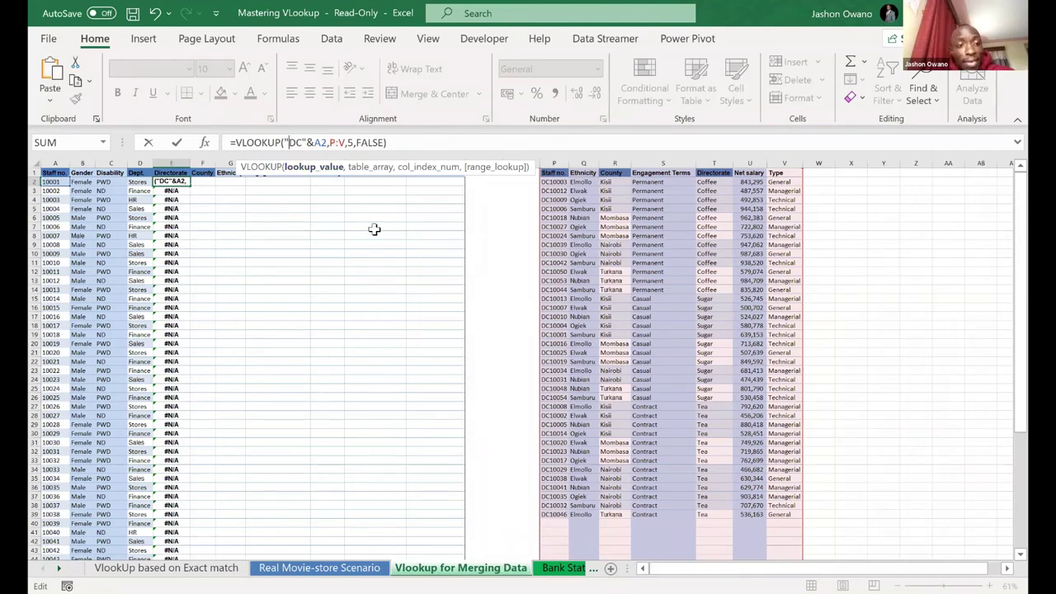
key("Return")
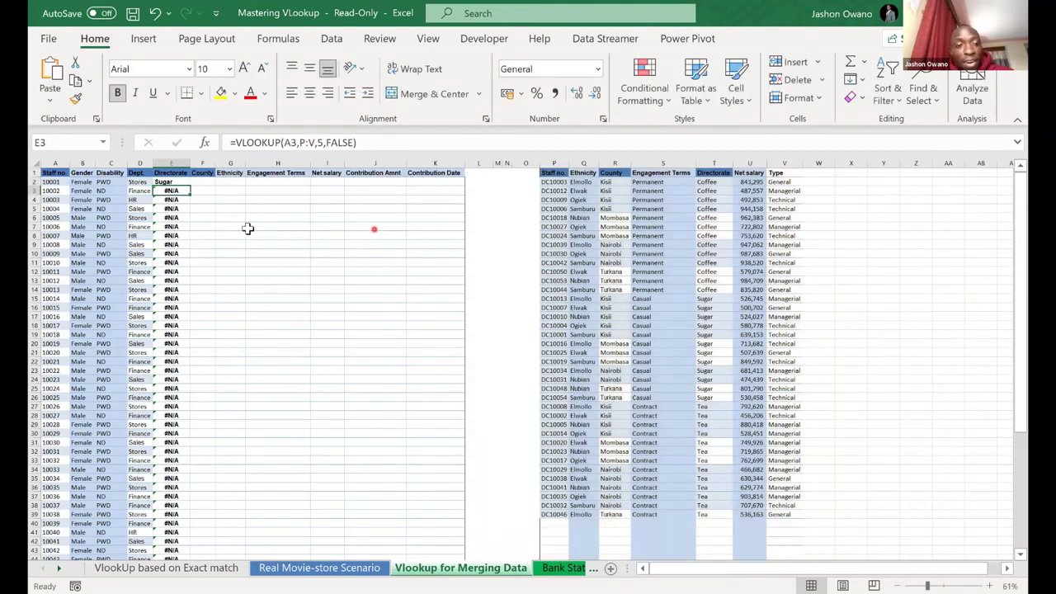
Fill the corrected E2 lookup formula down the Directorate column for all staff rows
key("Up")
double_click(191, 186)
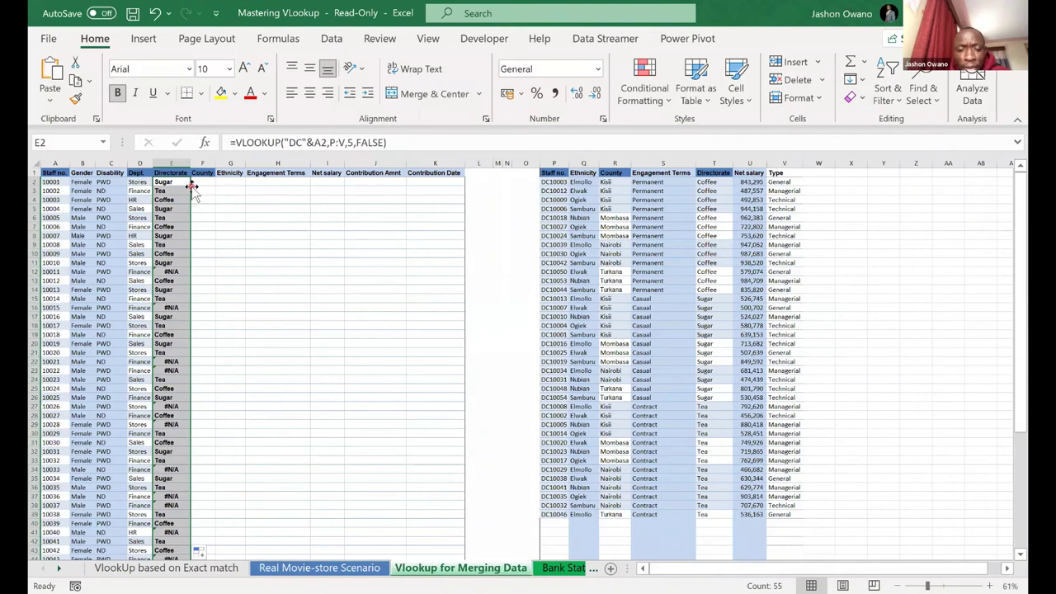
left_click(188, 183)
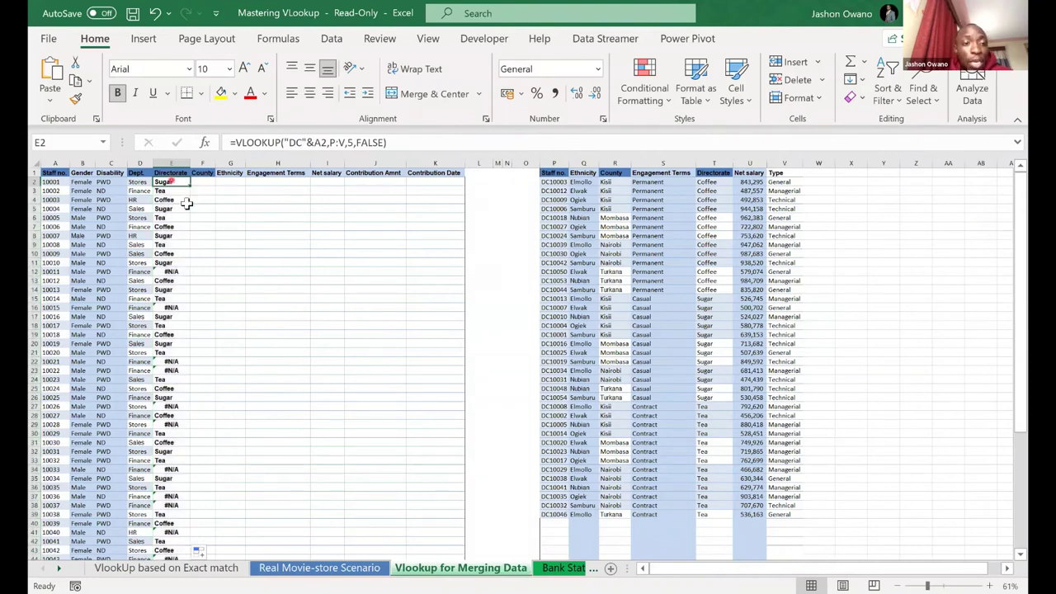
Examine the #N/A cells in the Directorate column and compare the entry counts of the two Staff no. columns
left_click(176, 273)
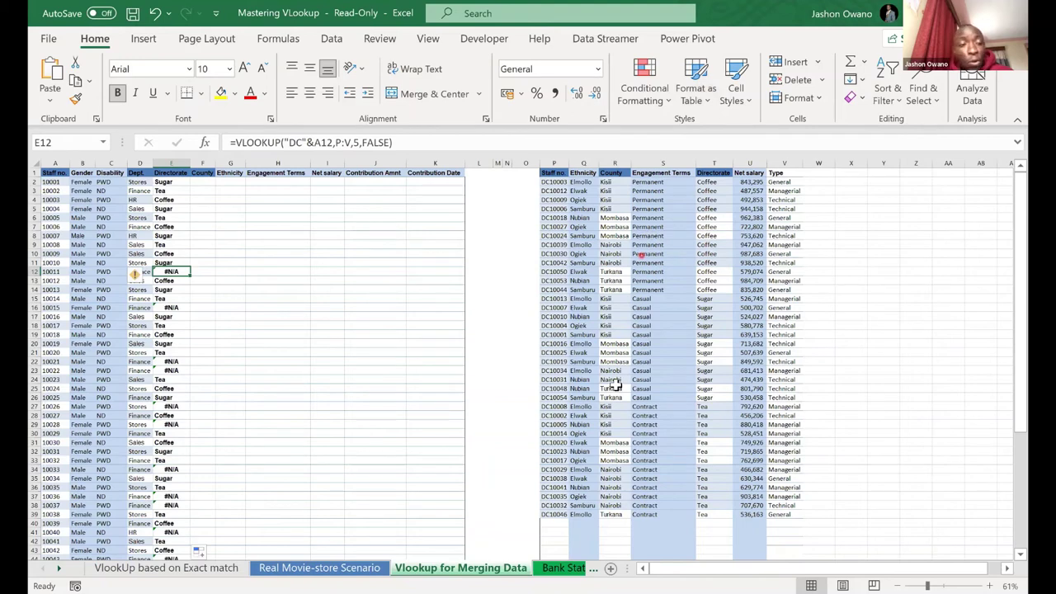
left_click(58, 158)
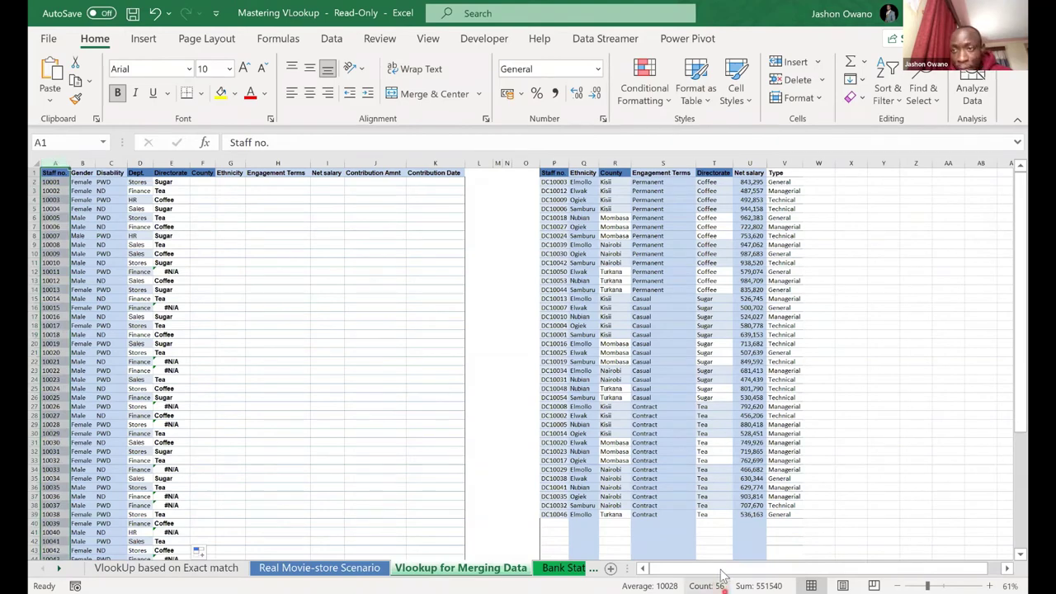
left_click(52, 173)
left_click(52, 162)
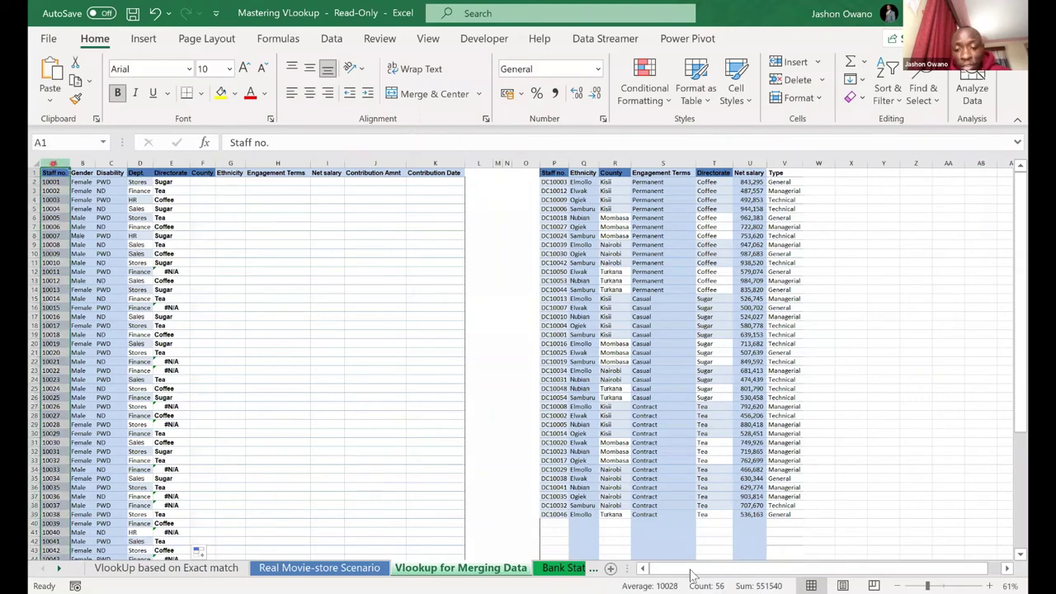
left_click(554, 163)
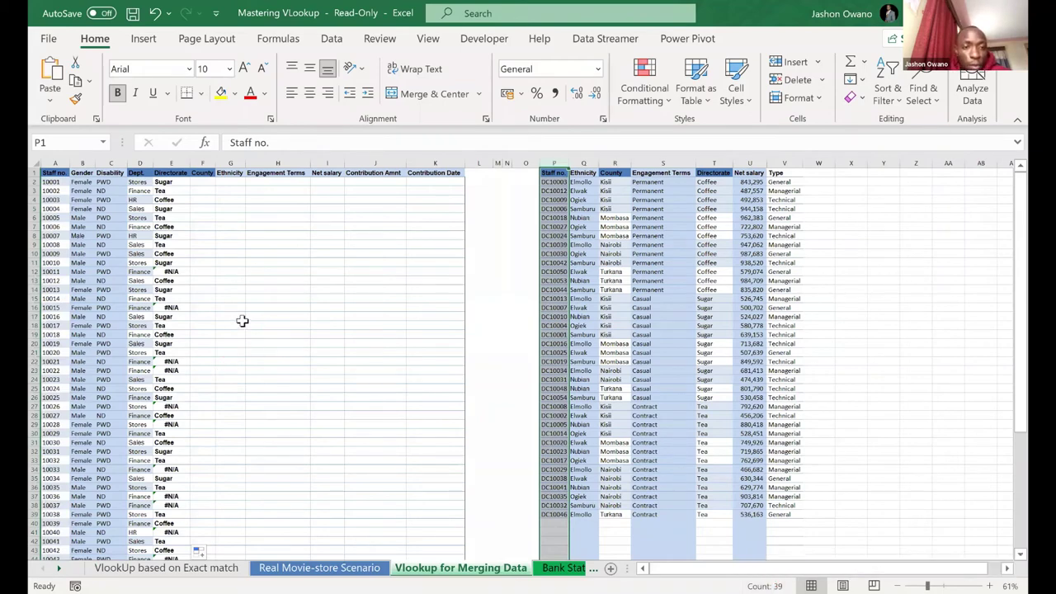
left_click(175, 272)
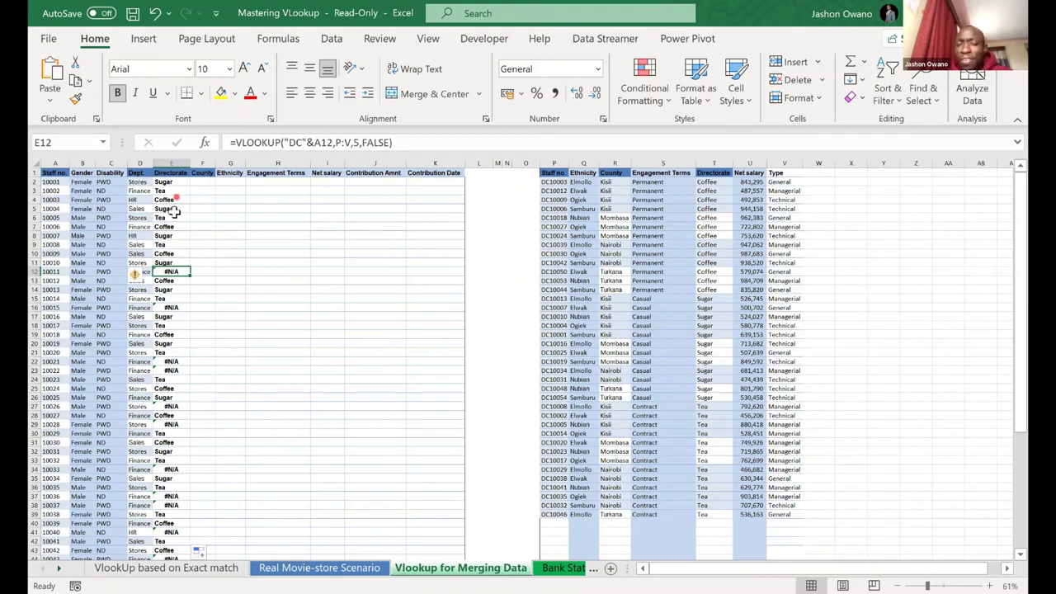
left_click(174, 162)
left_click(171, 209)
left_click(170, 272)
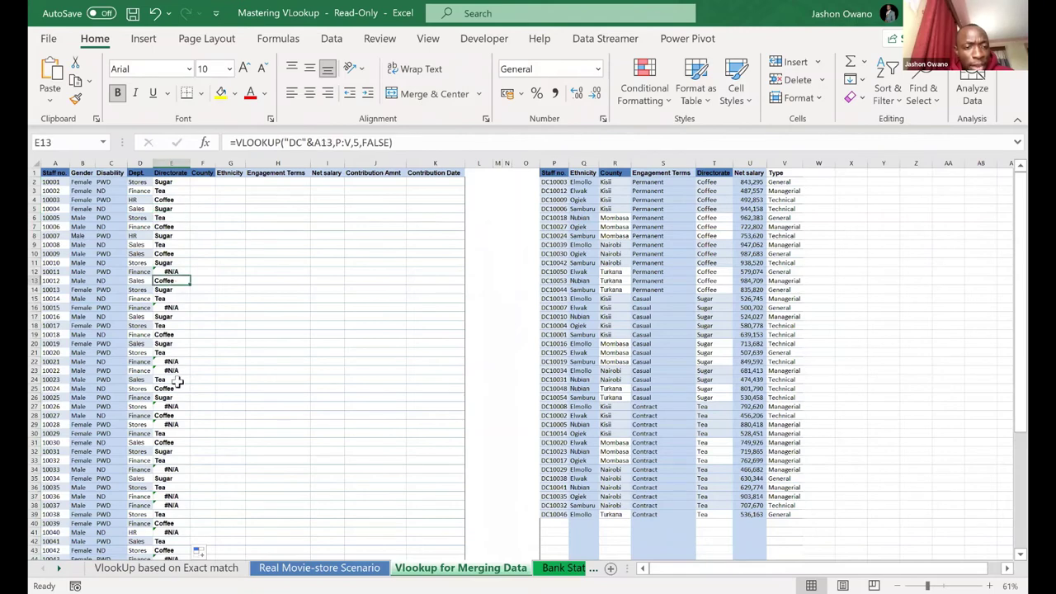
left_click(171, 335)
left_click(170, 380)
left_click(171, 317)
left_click(170, 263)
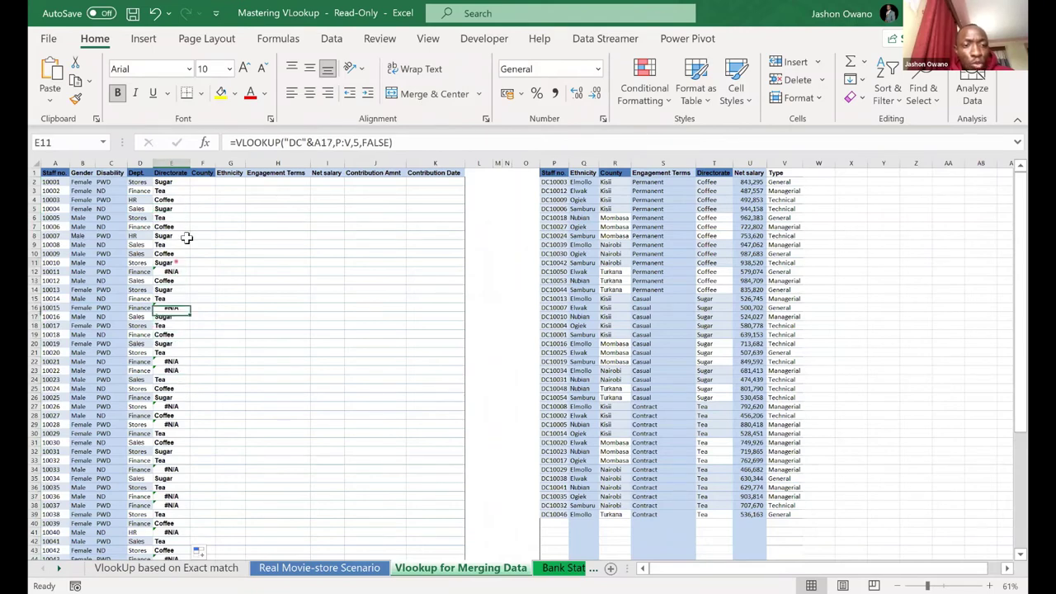
Enter the formula =VLOOKUP("DC"&A2,P:V,3,0) in F2 to look up the first staff member's county
left_click(202, 182)
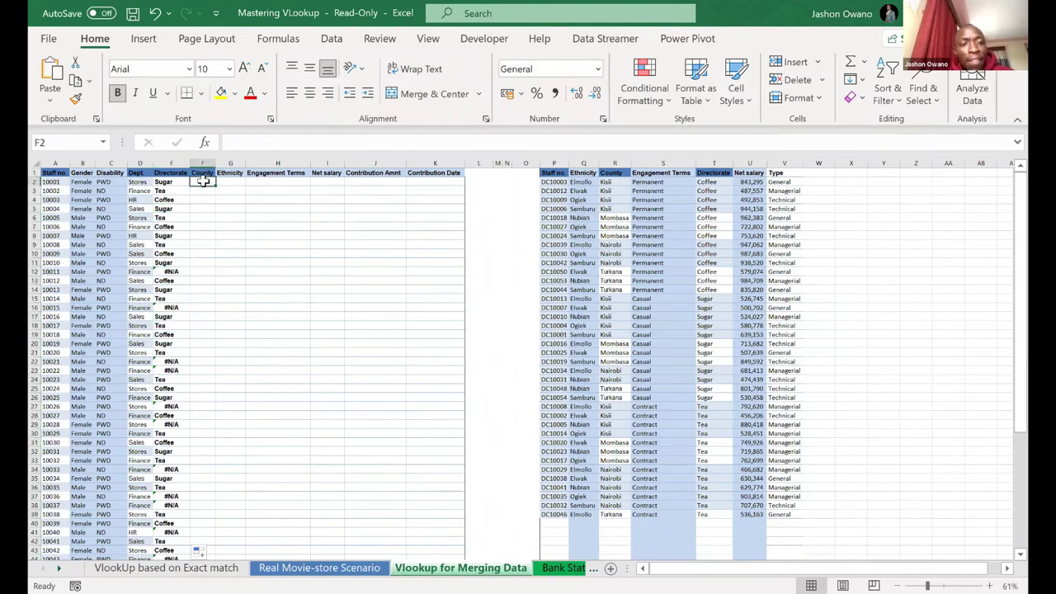
left_click(204, 162)
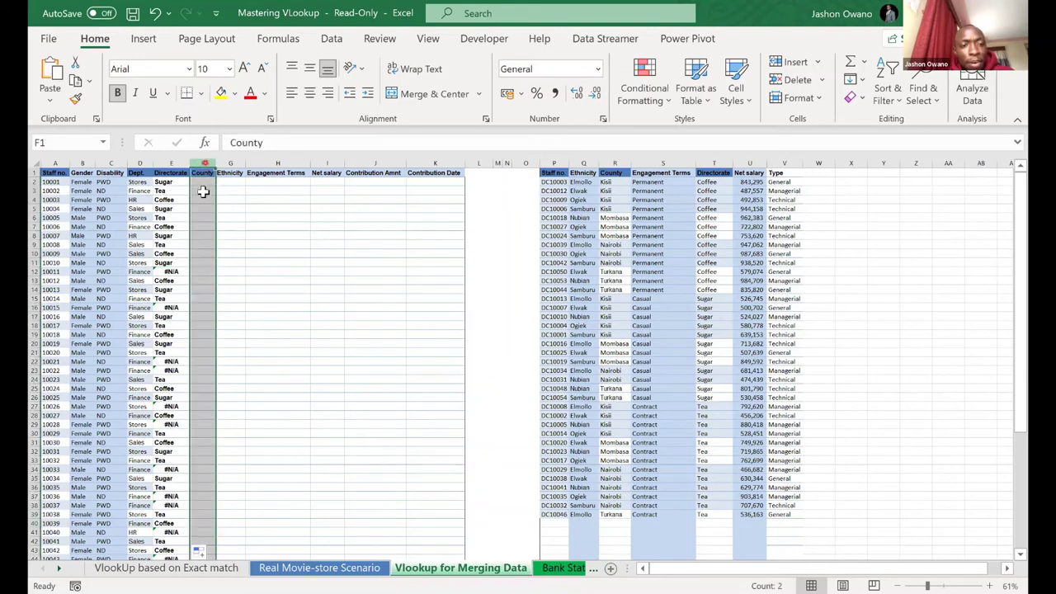
left_click(203, 183)
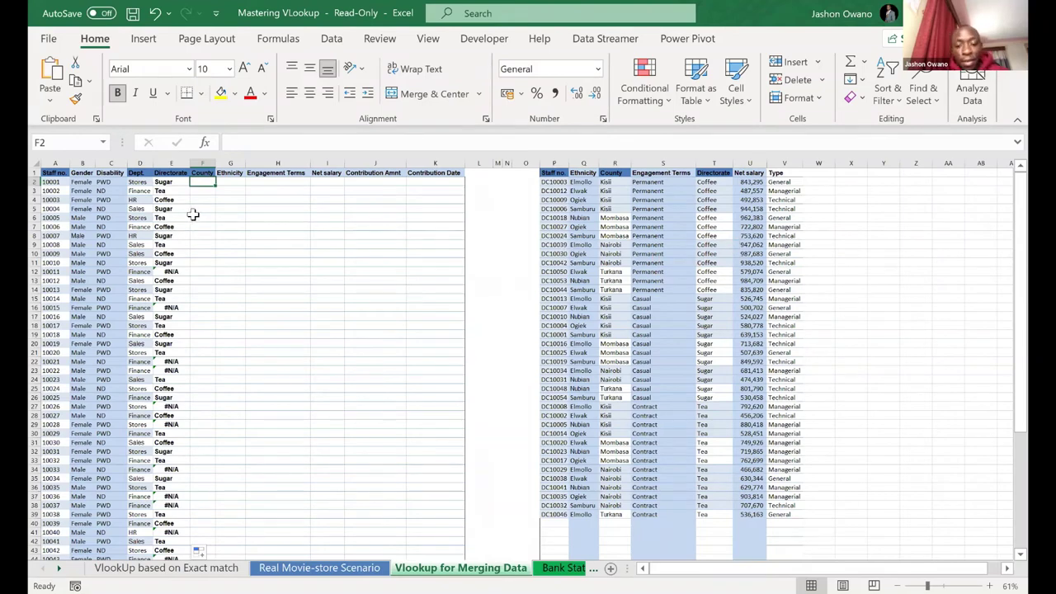
type("=")
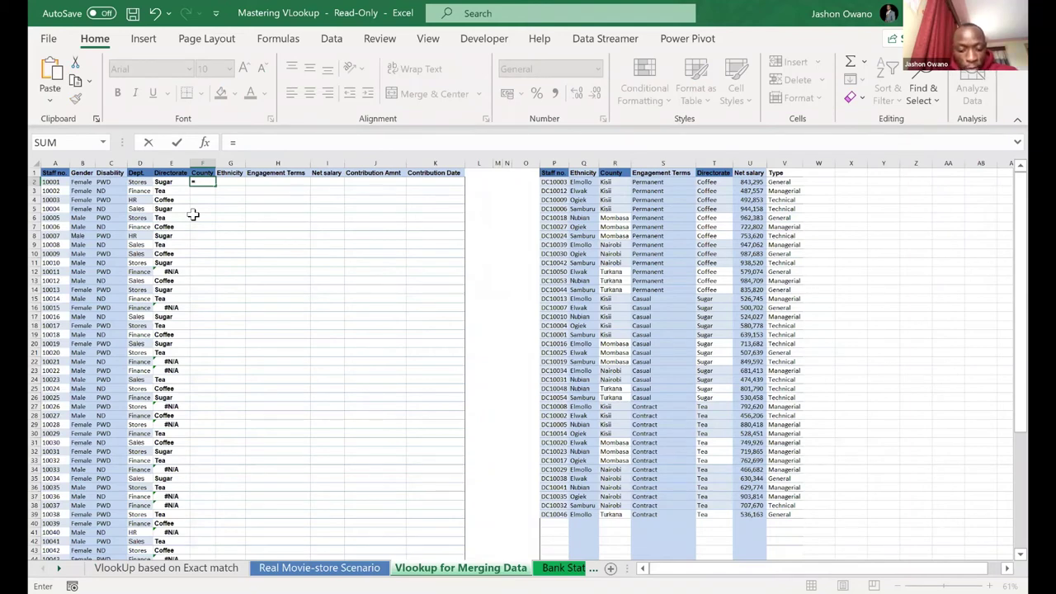
type("VLOOKUP(\"DC\"")
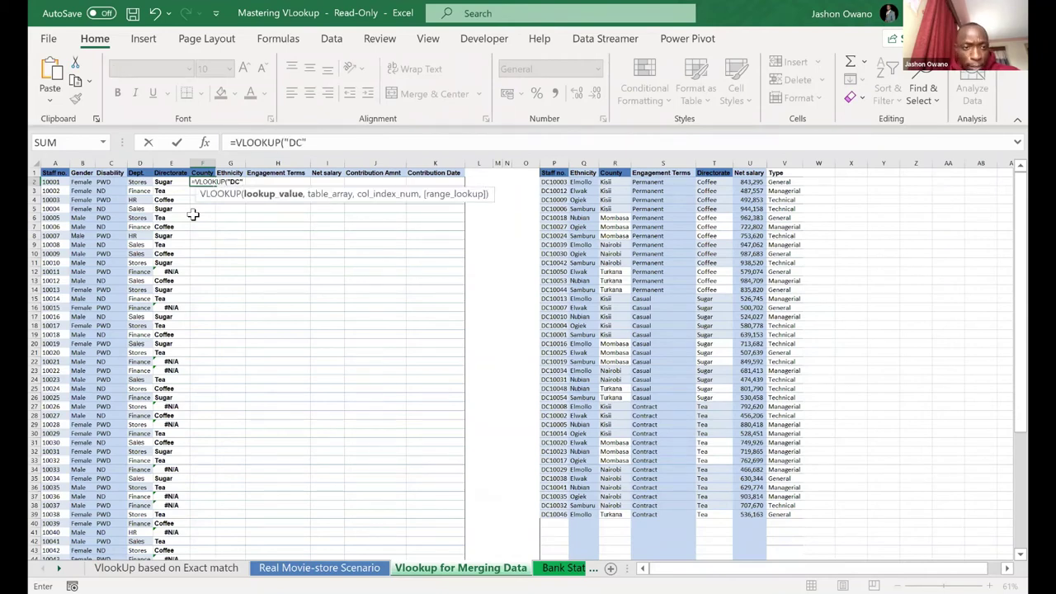
type("&")
left_click(59, 182)
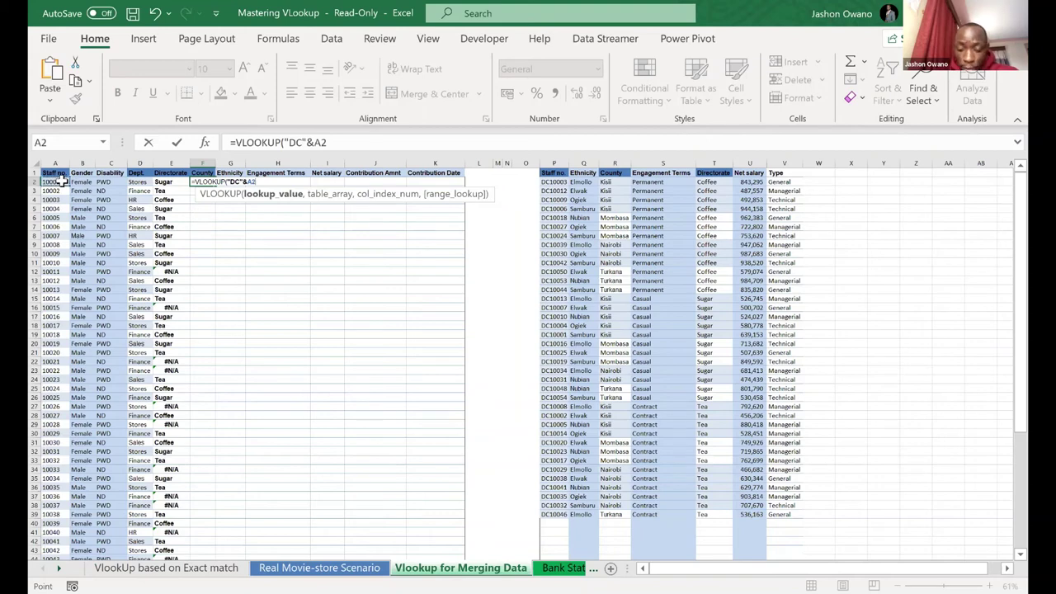
type(",")
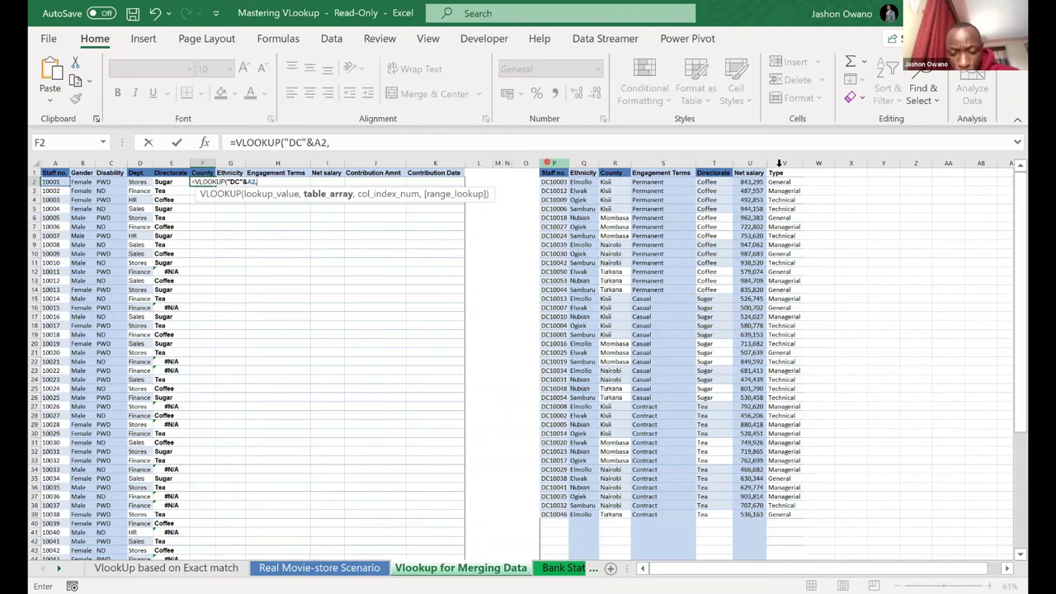
type("P:V,3,0")
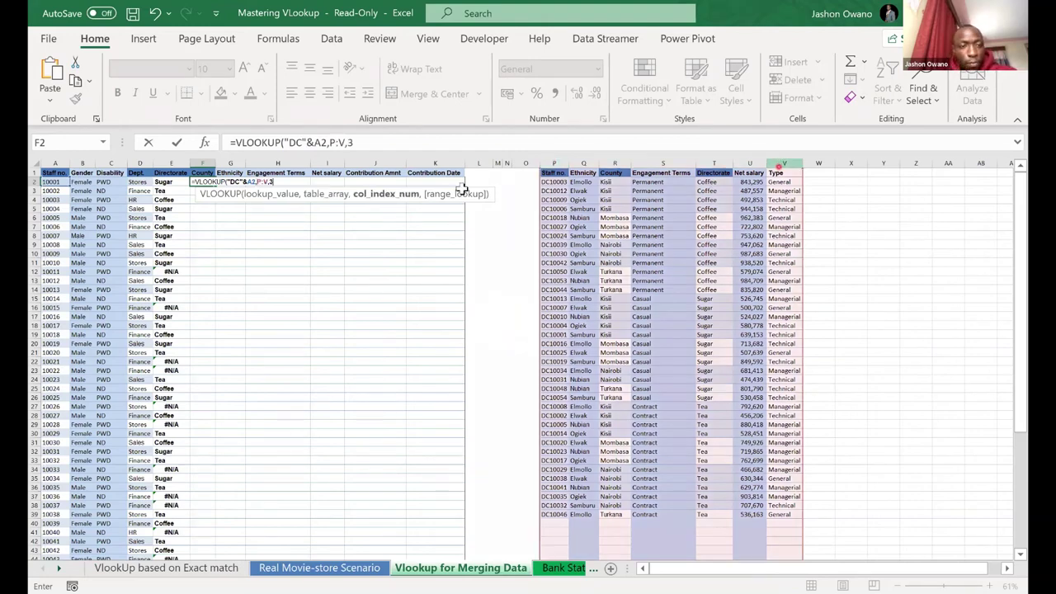
key("Return")
Fill the F2 lookup formula down the County column for all staff rows
left_click(201, 181)
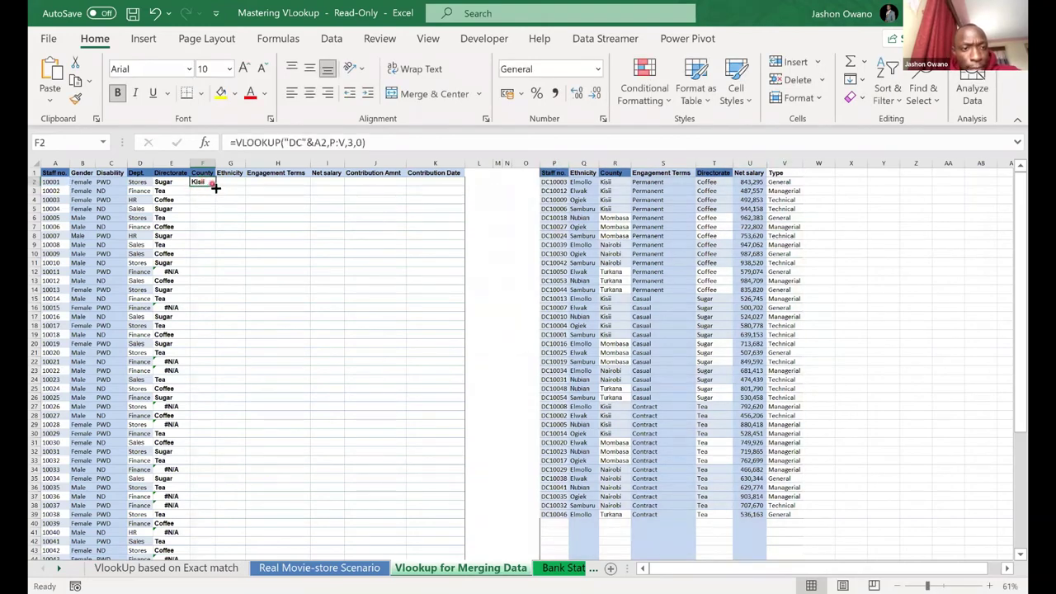
left_click_drag(214, 188, 217, 212)
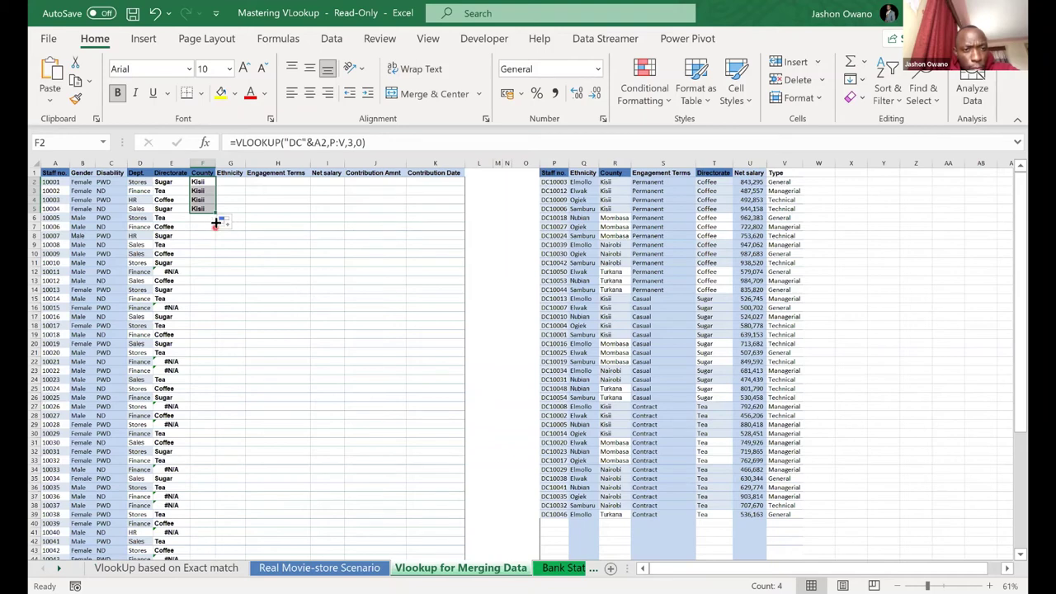
left_click_drag(215, 222, 216, 222)
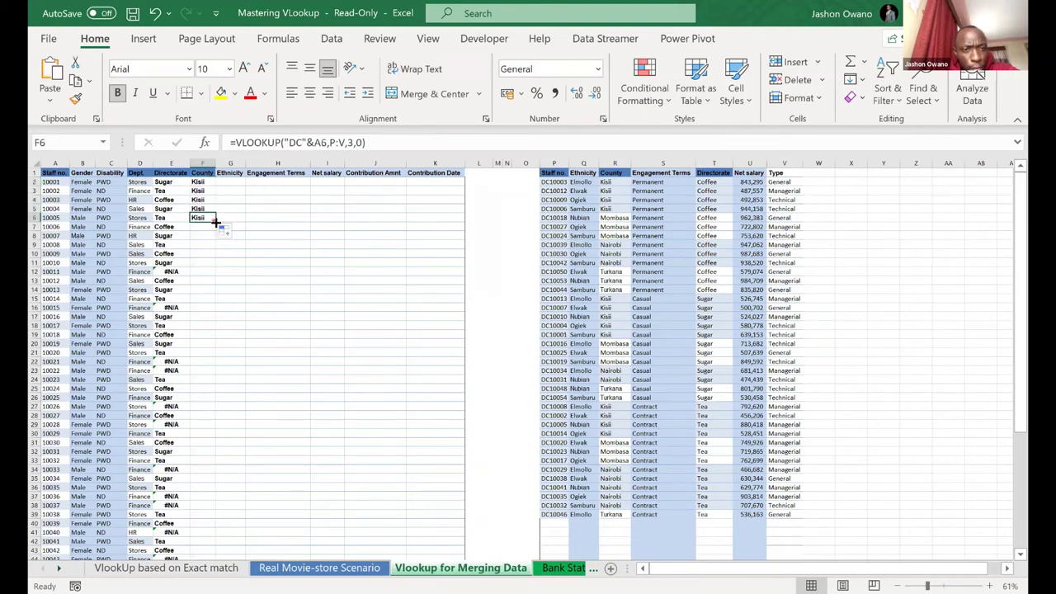
left_click(202, 182)
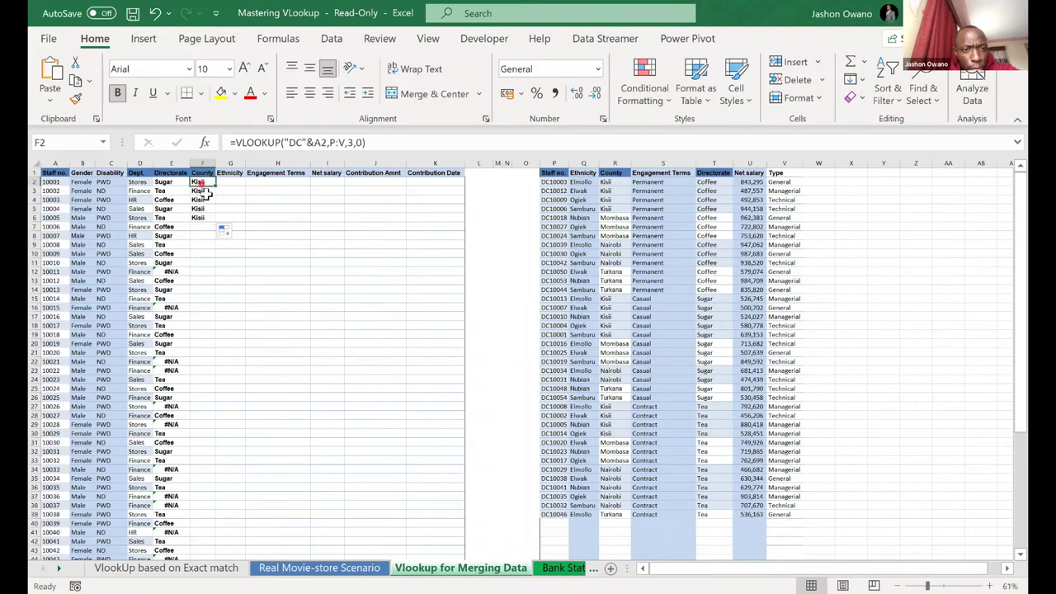
left_click_drag(208, 192, 211, 217)
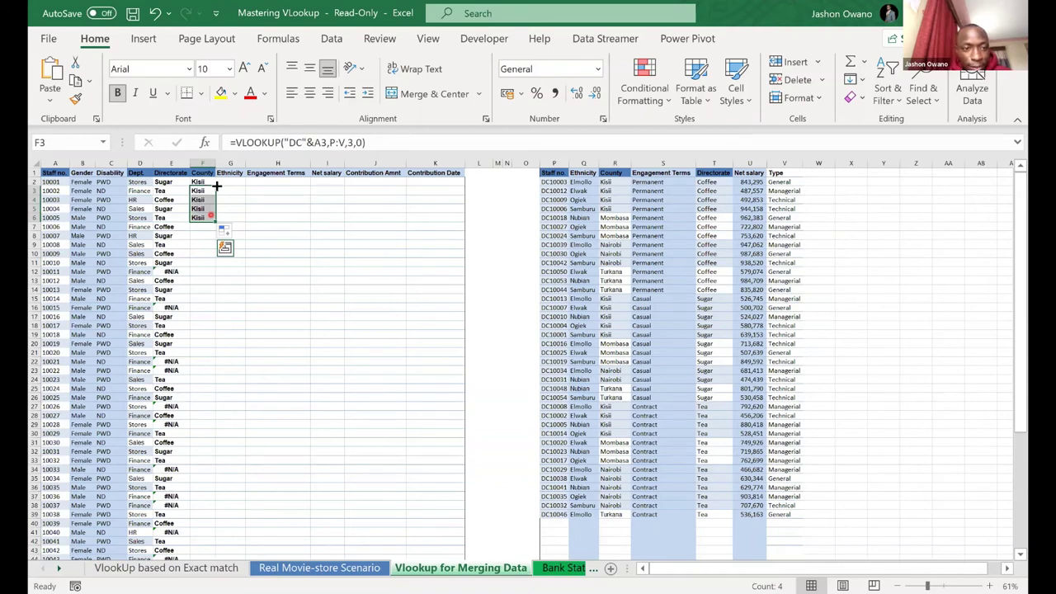
left_click(216, 186)
double_click(216, 186)
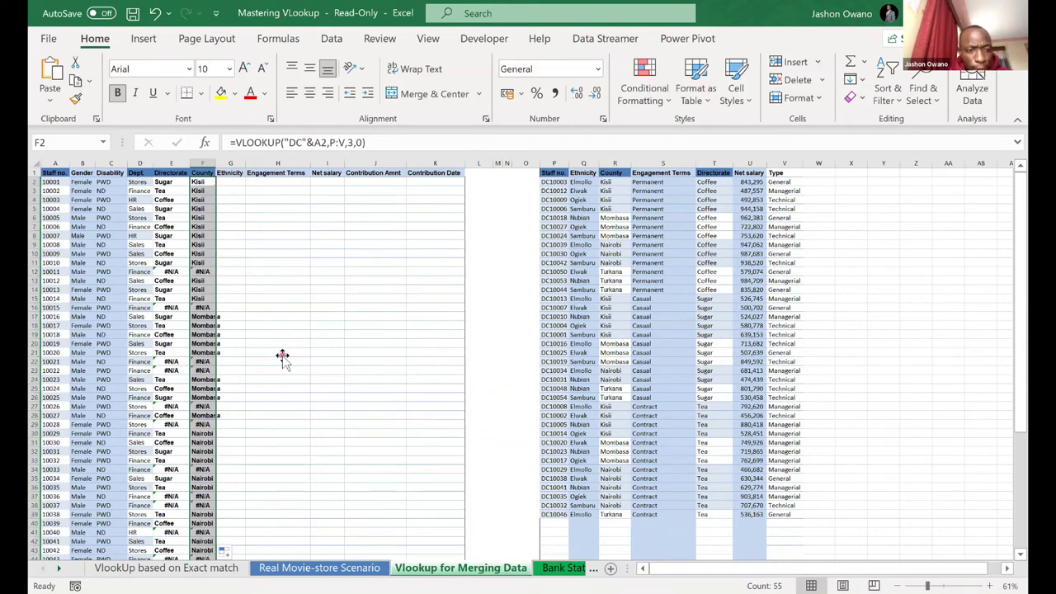
left_click(282, 352)
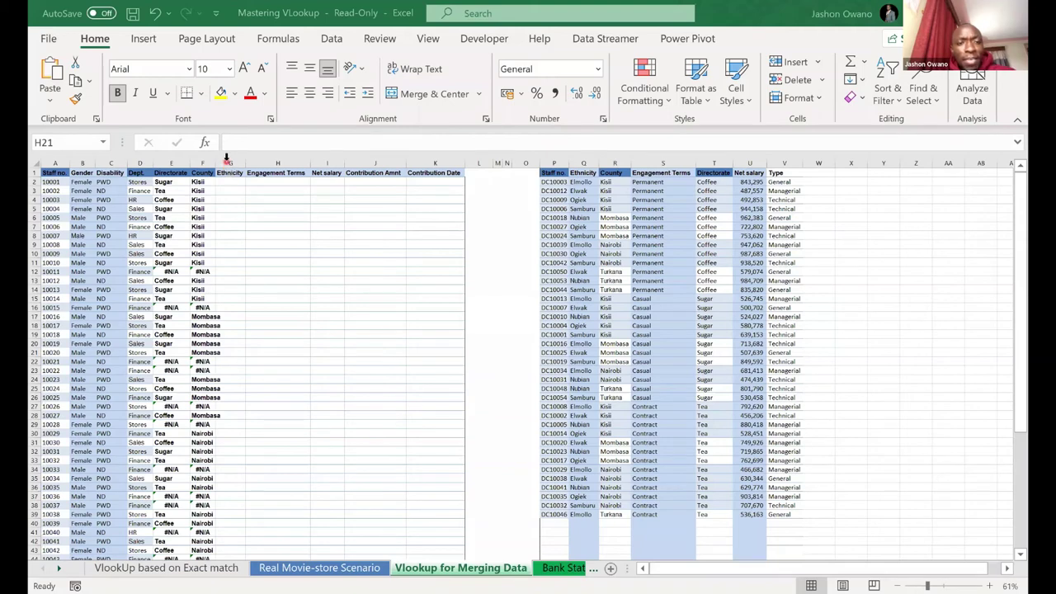
Review the empty Contribution Amnt column and open the Bank Statement Summary sheet to view its source data
left_click(316, 156)
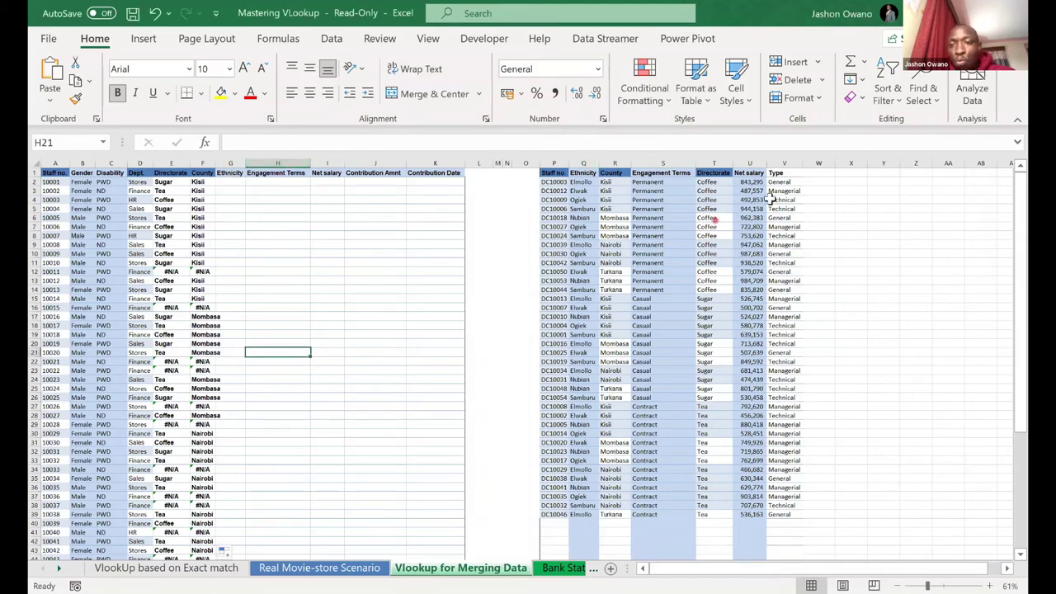
left_click(382, 159)
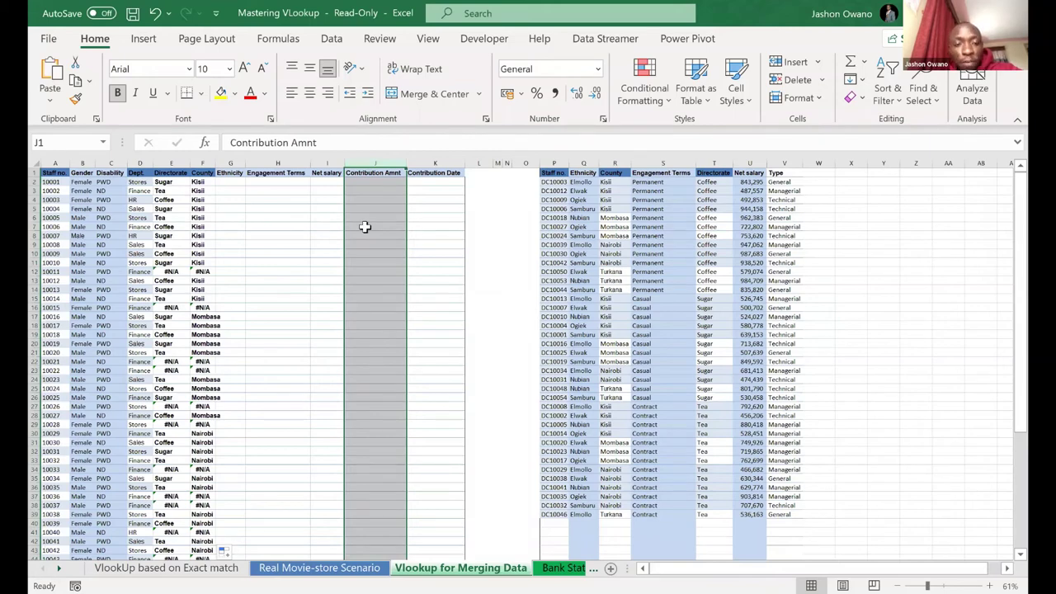
left_click_drag(381, 180, 376, 310)
left_click(381, 180)
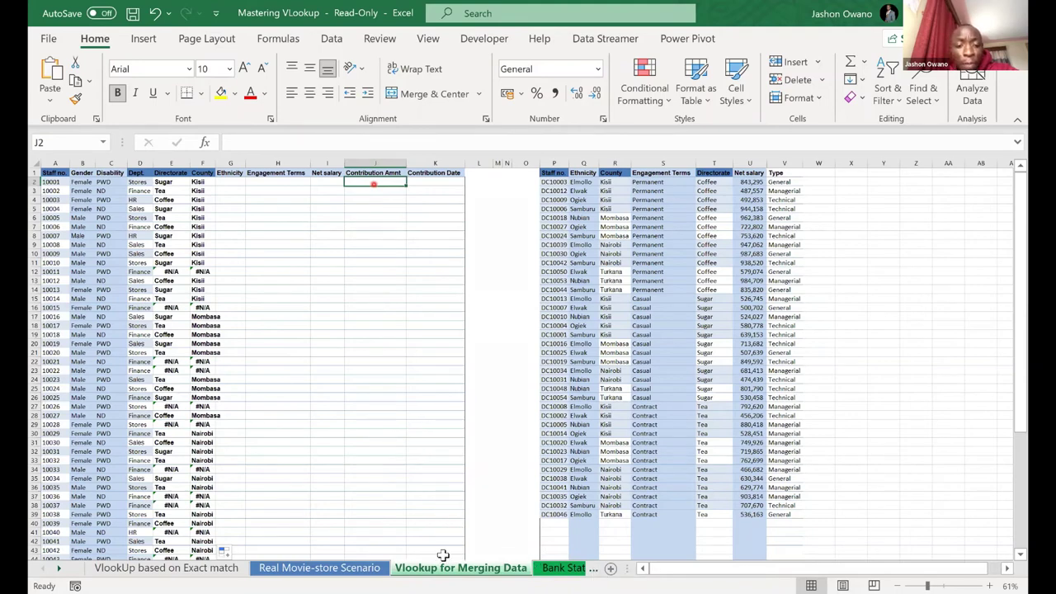
key("ctrl+Page_Down")
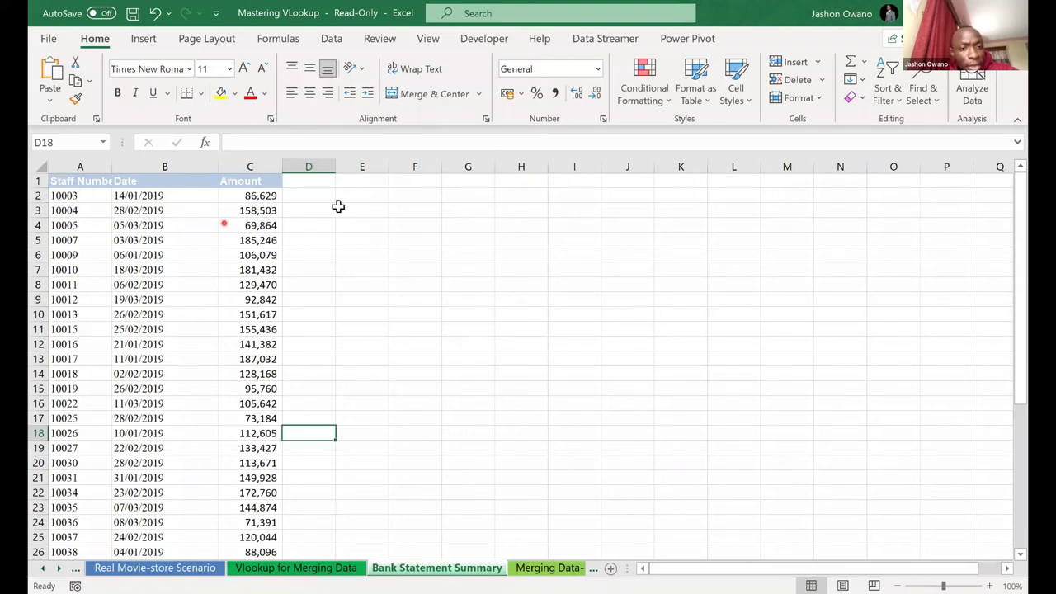
Start a VLOOKUP in J2 under Contribution Amnt, with A2 as lookup value and columns A:C of Bank Statement Summary as table
left_click(266, 196)
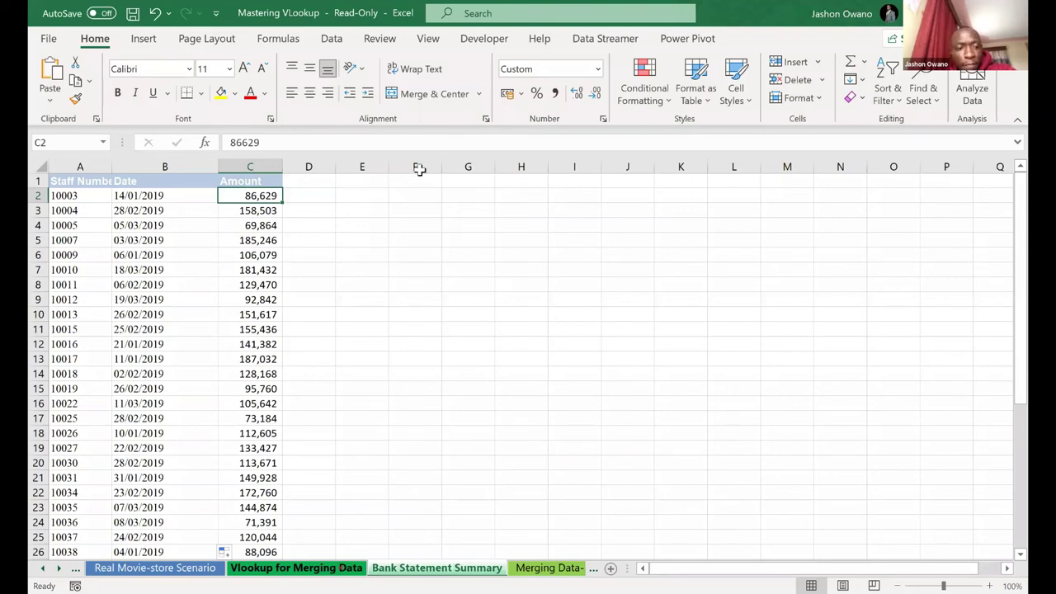
key("ctrl+Page_Up")
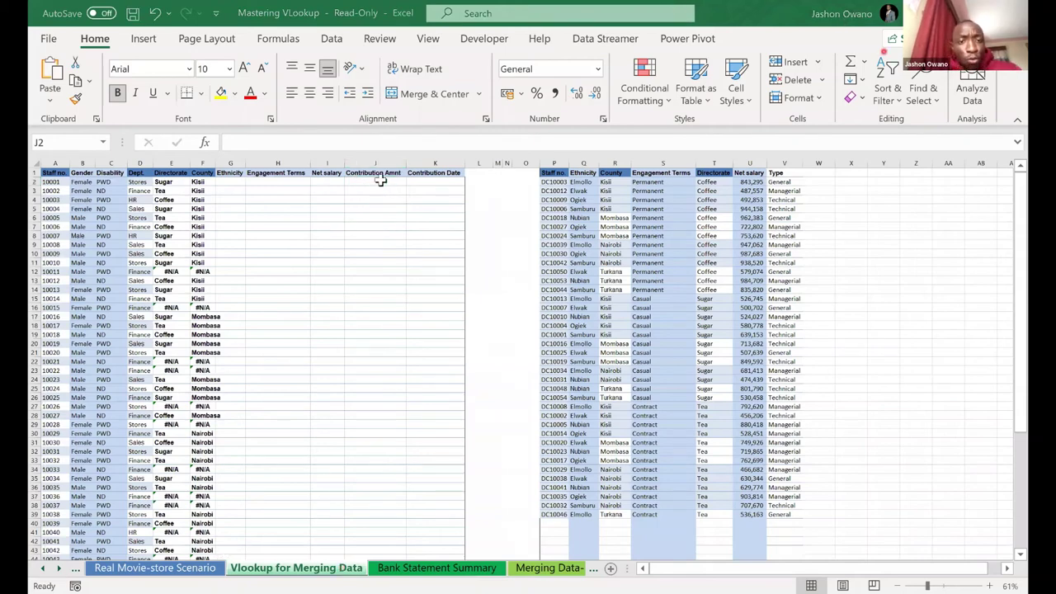
left_click(381, 183)
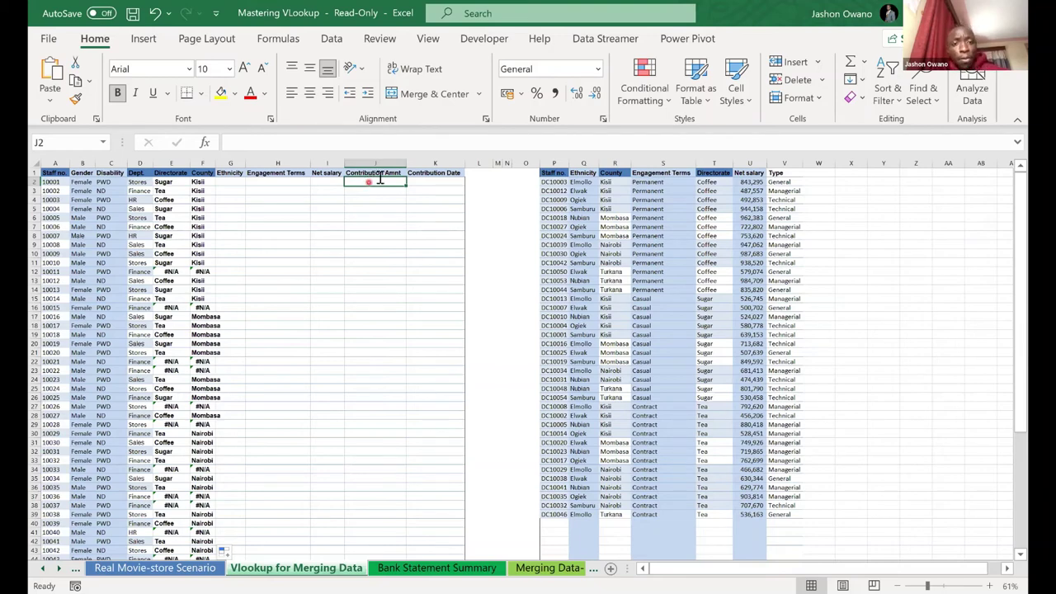
type("=VLOOKUP(")
left_click(58, 182)
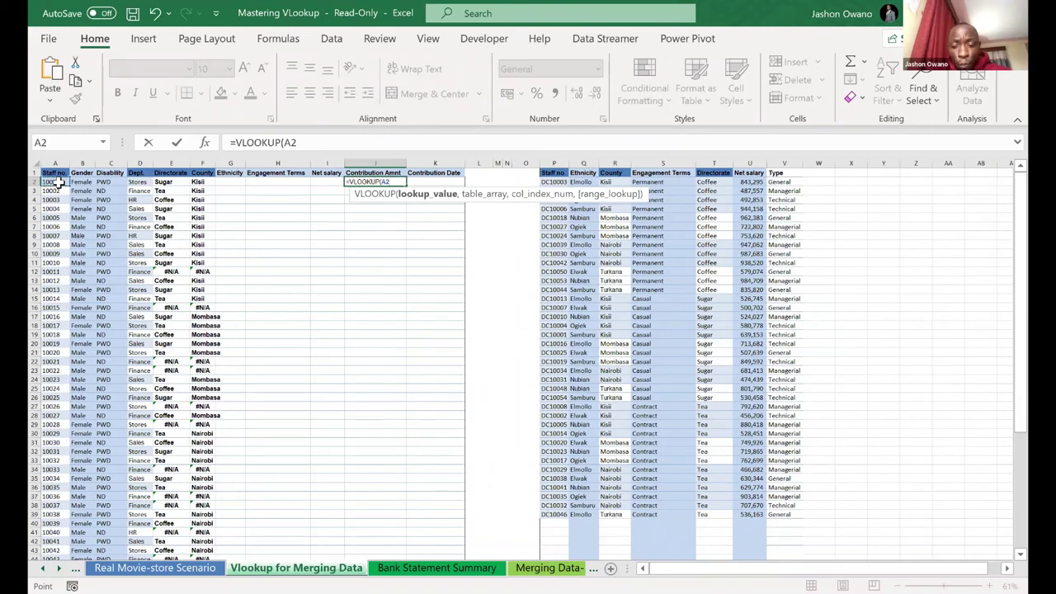
type(",")
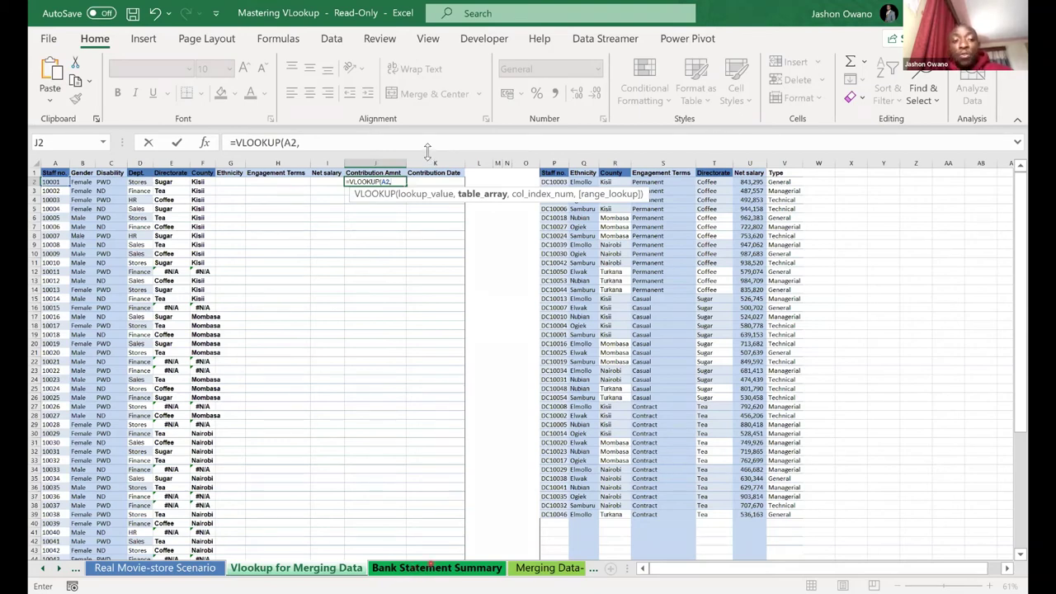
key("ctrl+Page_Down")
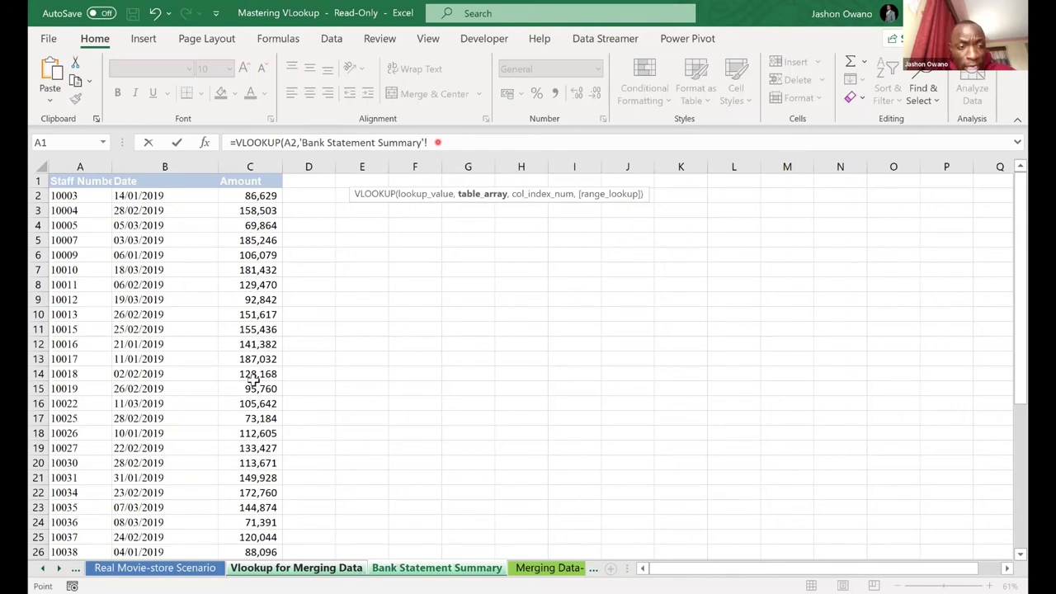
left_click(107, 166)
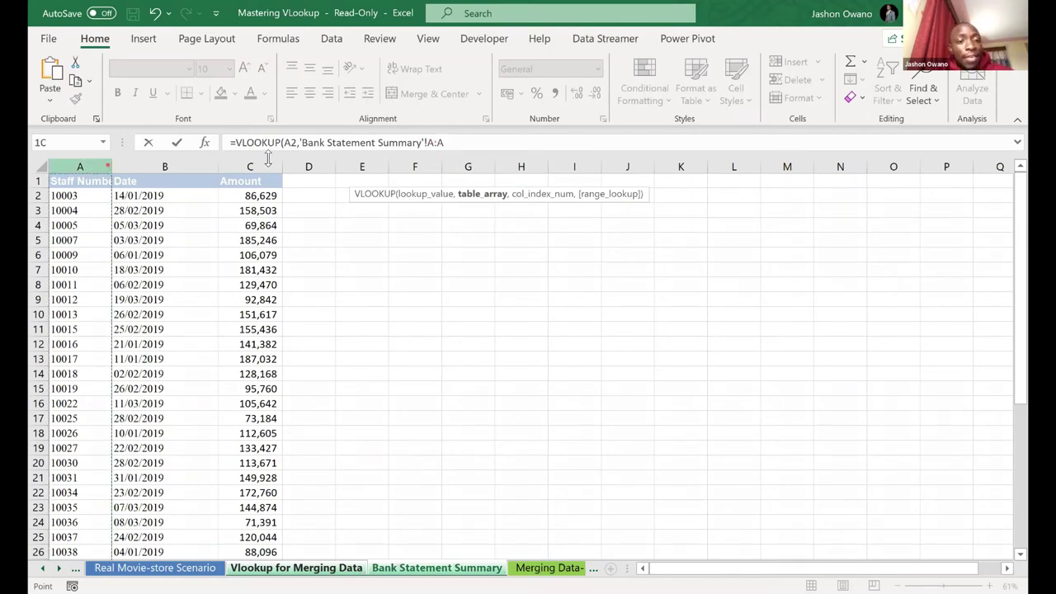
left_click(268, 158, "shift")
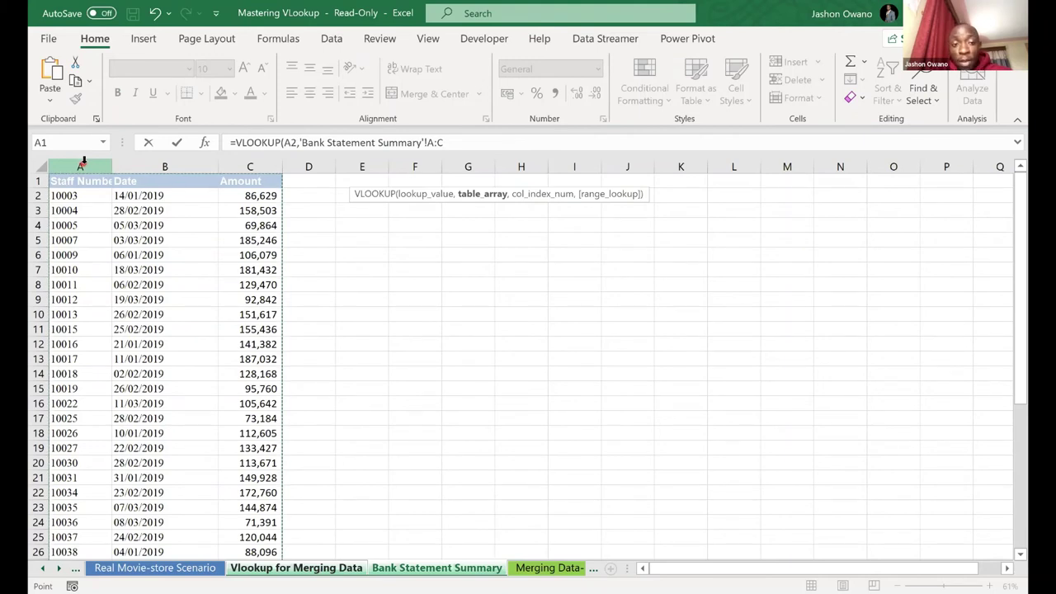
Complete the J2 lookup with column index 3 and FALSE for an exact match
type(",")
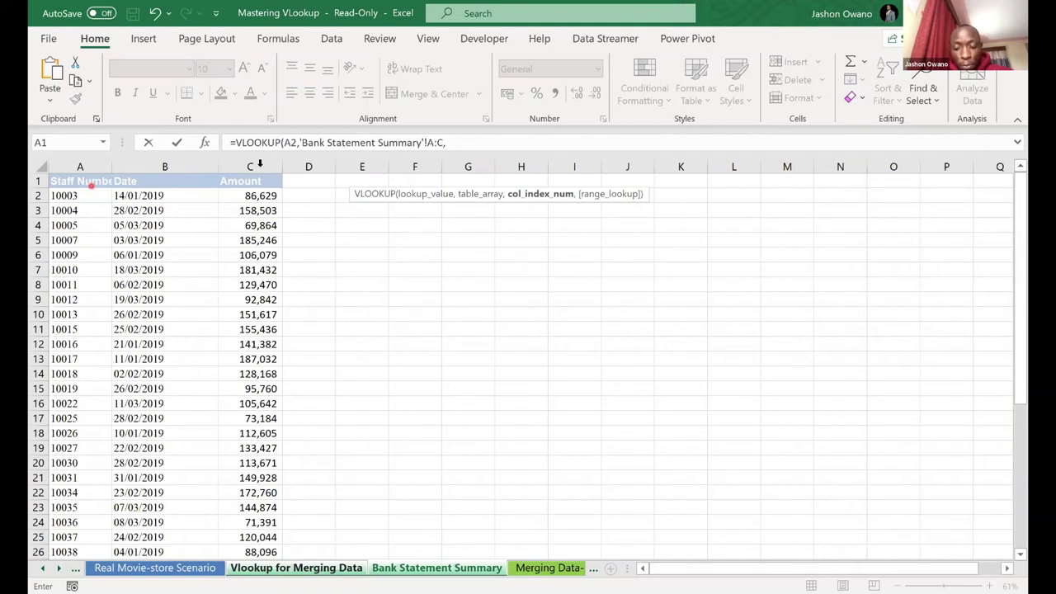
type("3,")
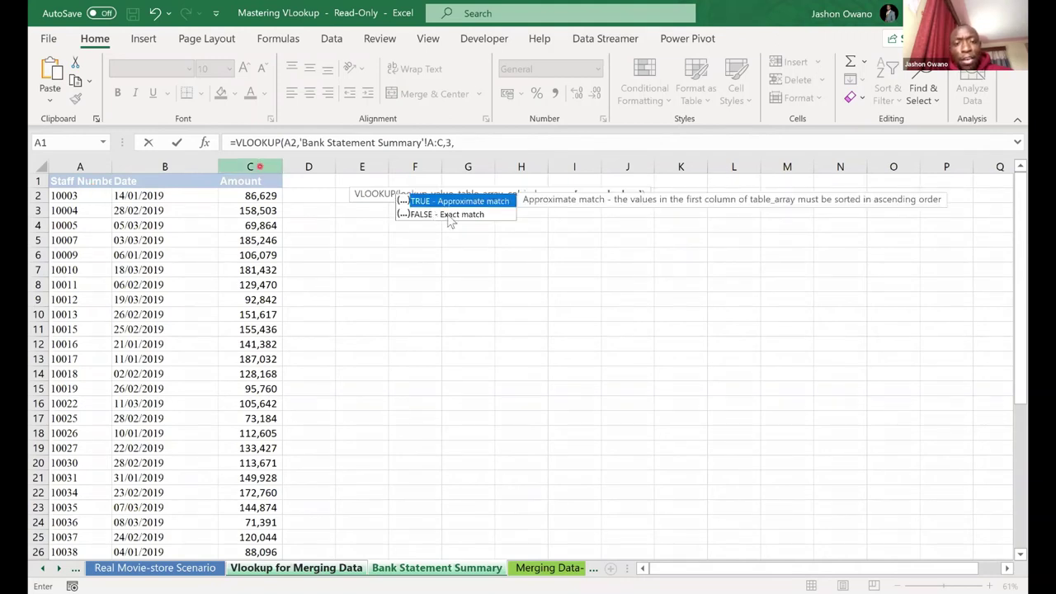
left_click(457, 214)
double_click(457, 214)
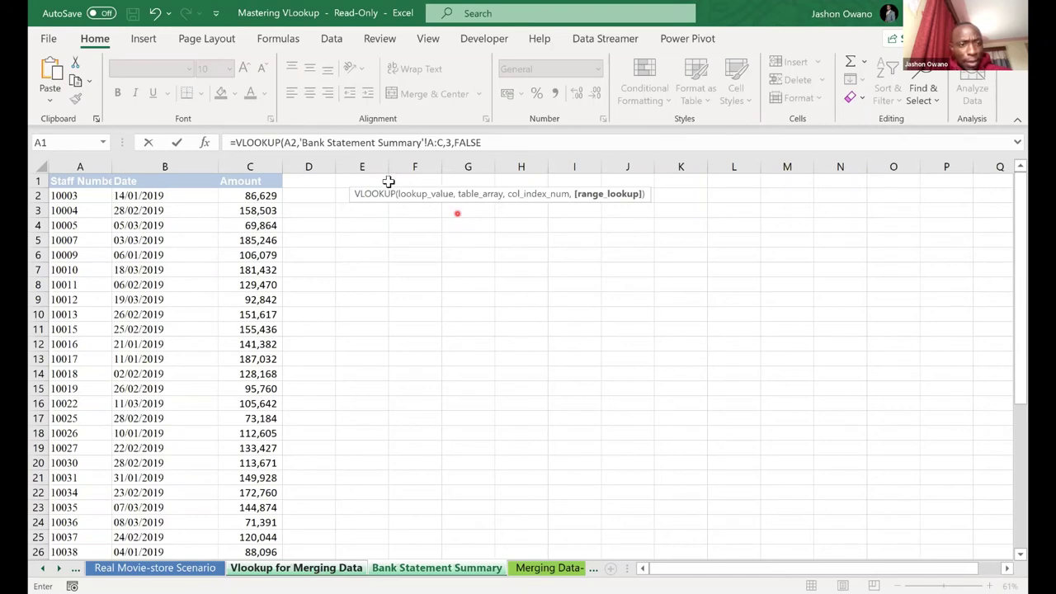
left_click(450, 569)
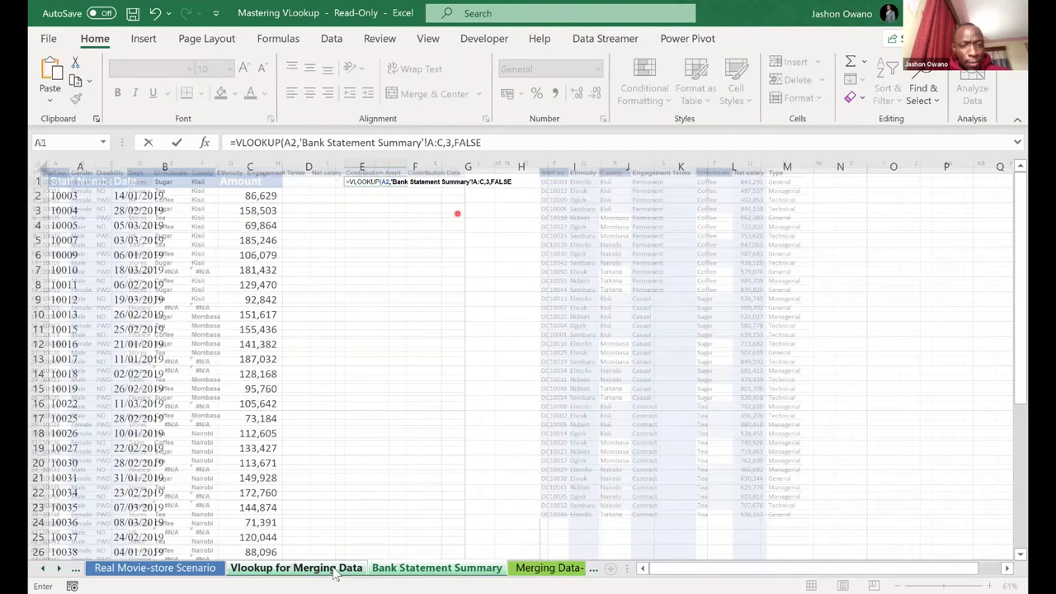
key("Return")
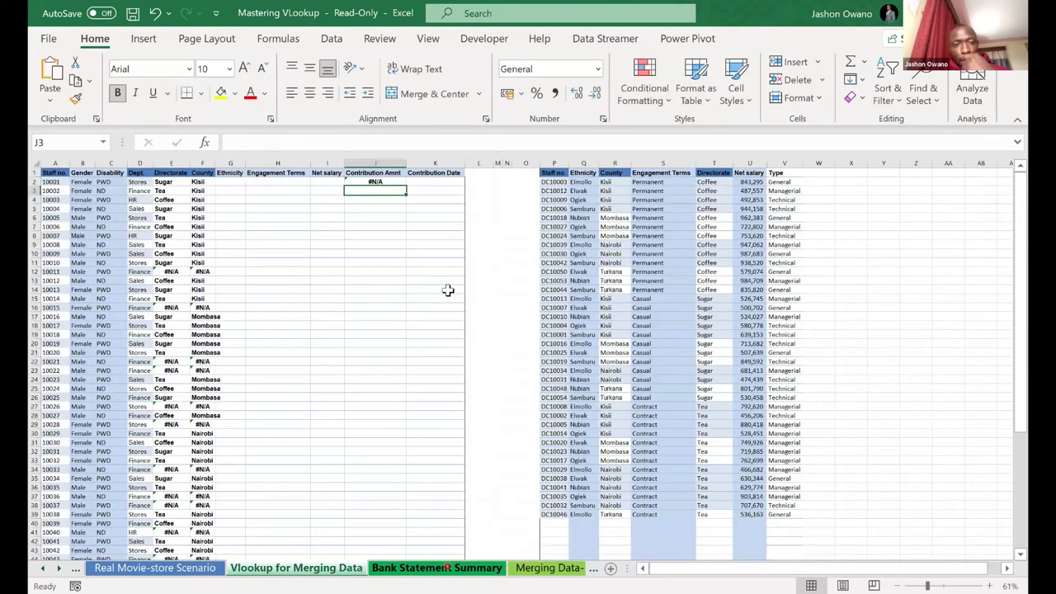
Fill the J2 lookup down the Contribution Amnt column and check it against the staff numbers
left_click(403, 183)
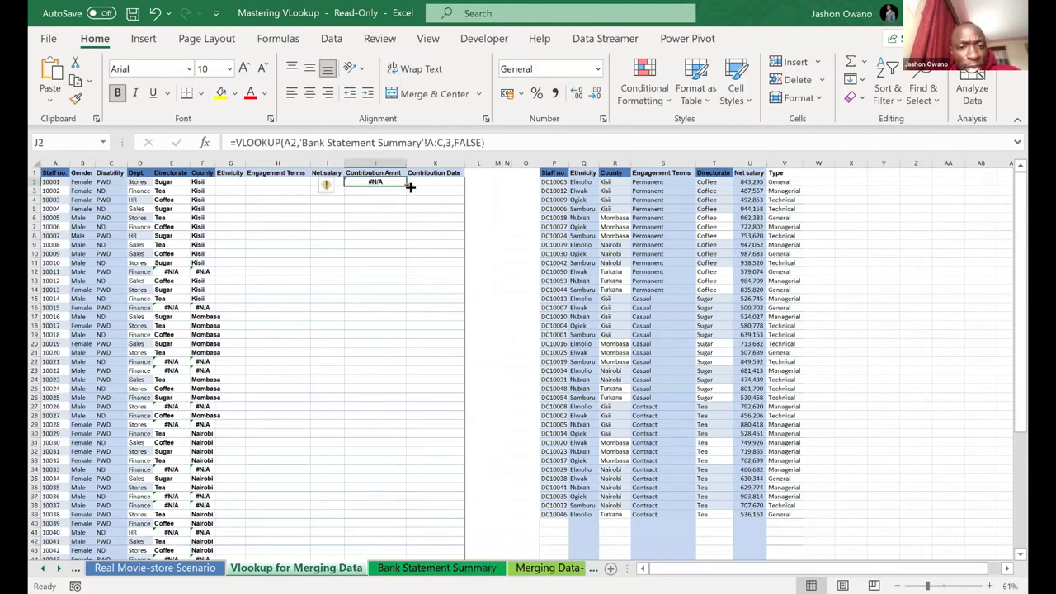
double_click(408, 186)
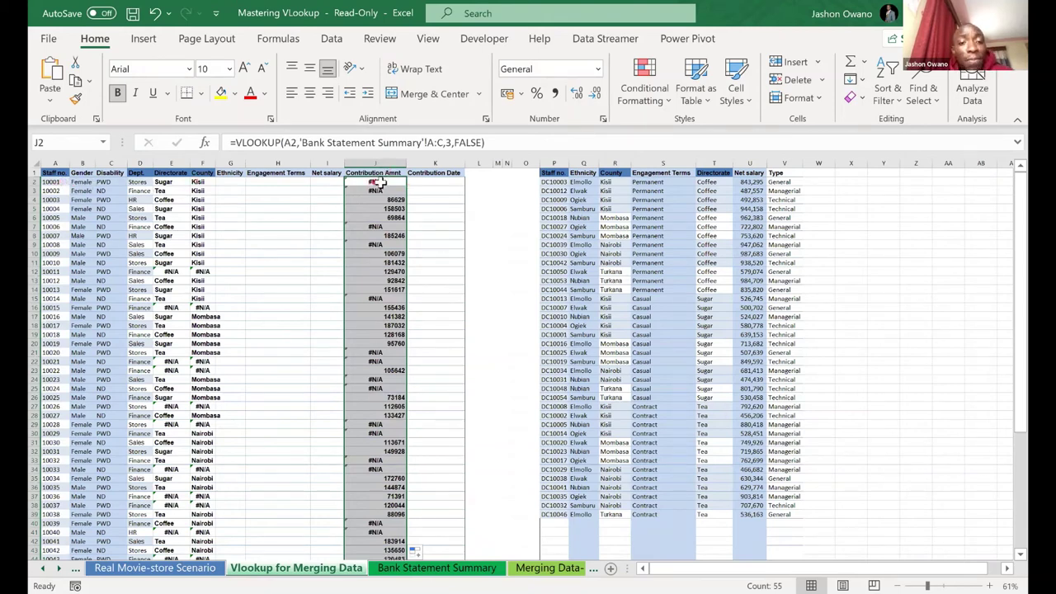
left_click(380, 181)
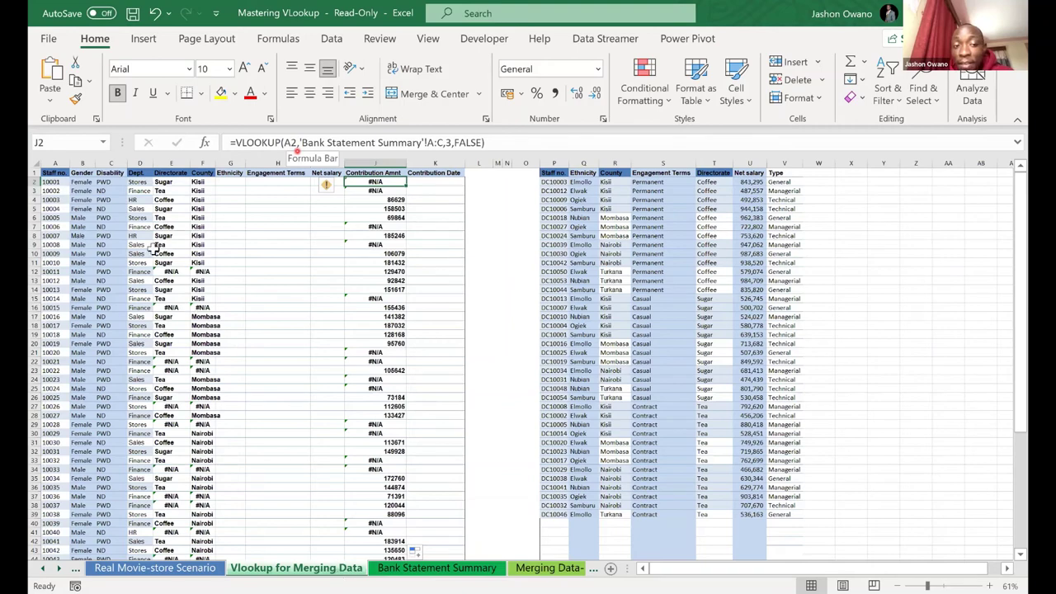
left_click(50, 199)
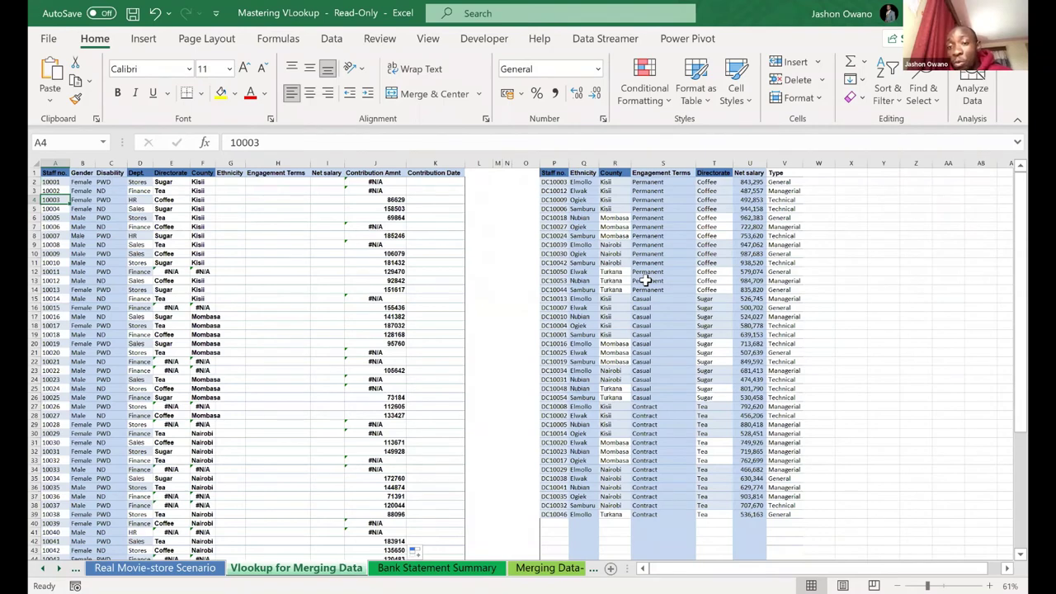
Wrap the J2 lookup in IFNA with 0 as the fallback value and apply it down the Contribution Amnt column
left_click(385, 183)
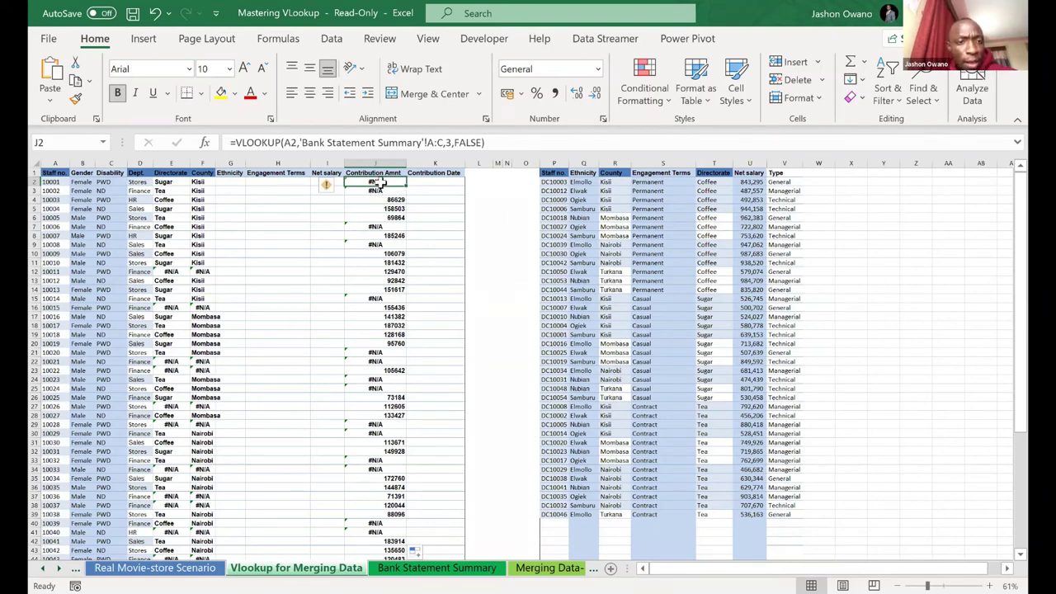
left_click(237, 142)
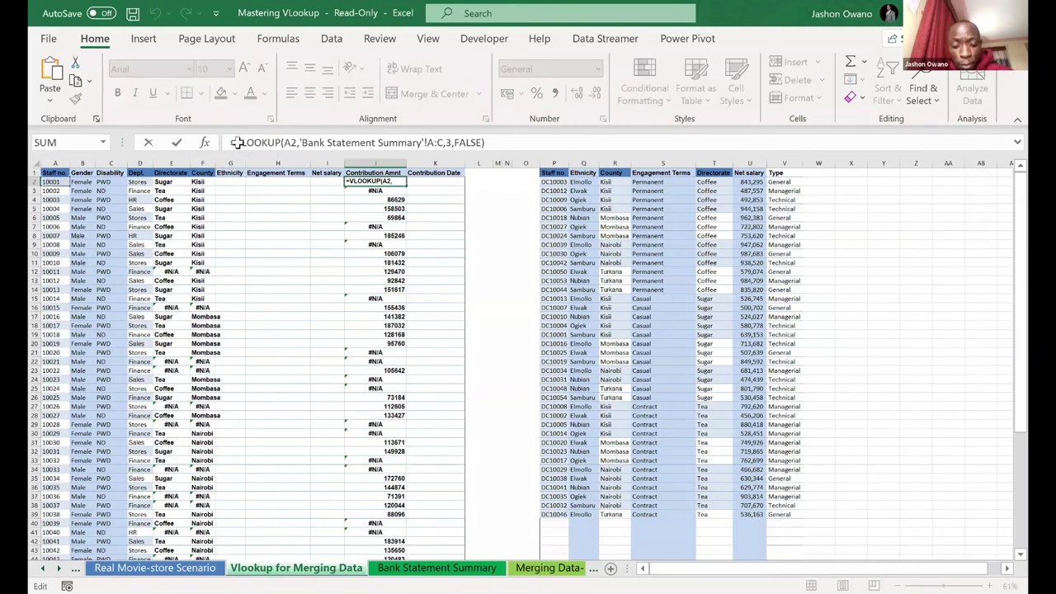
type("if")
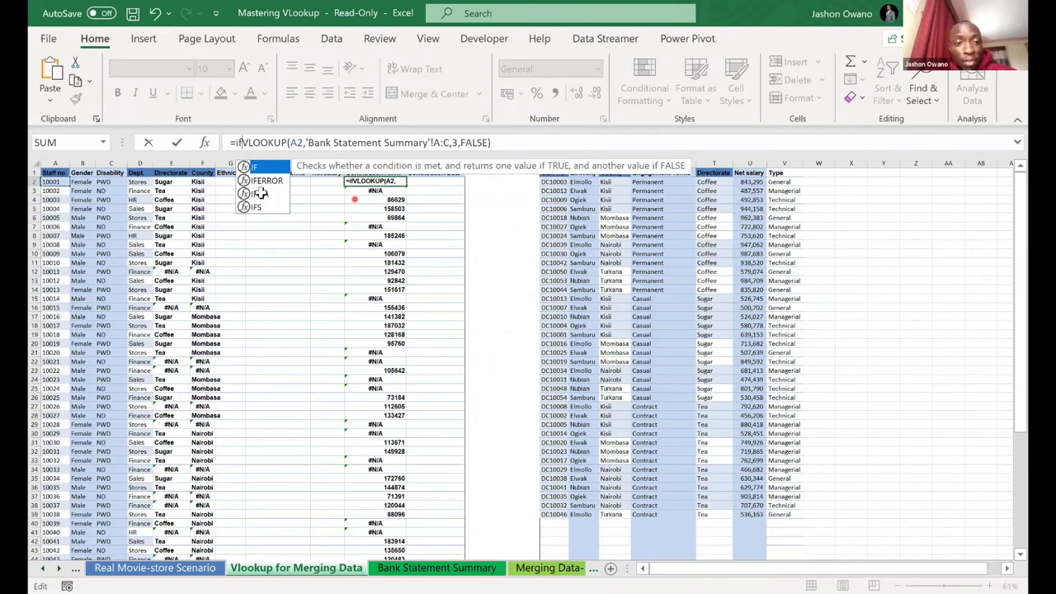
double_click(260, 192)
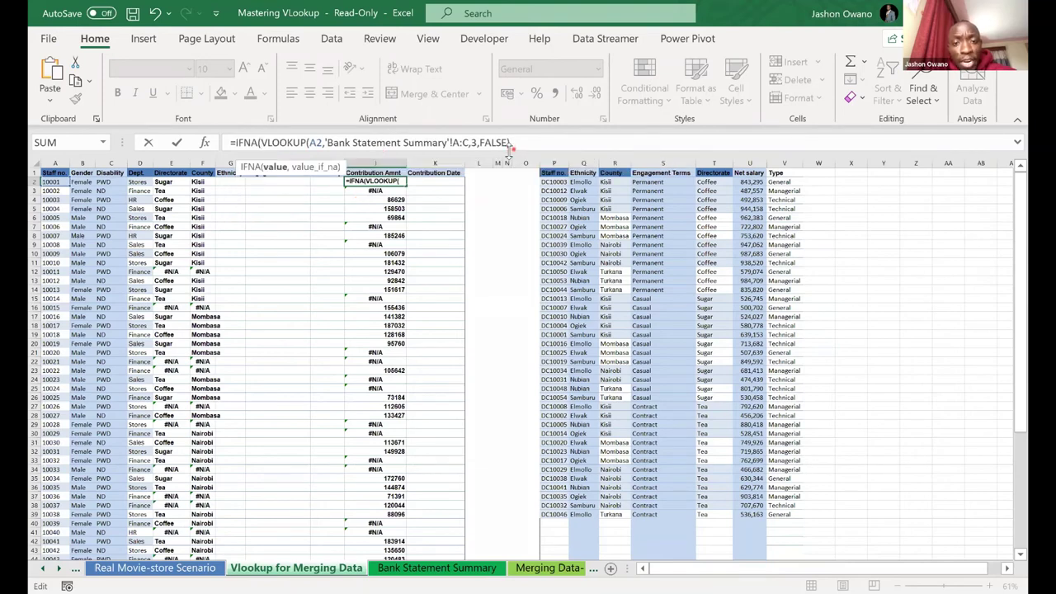
left_click(512, 147)
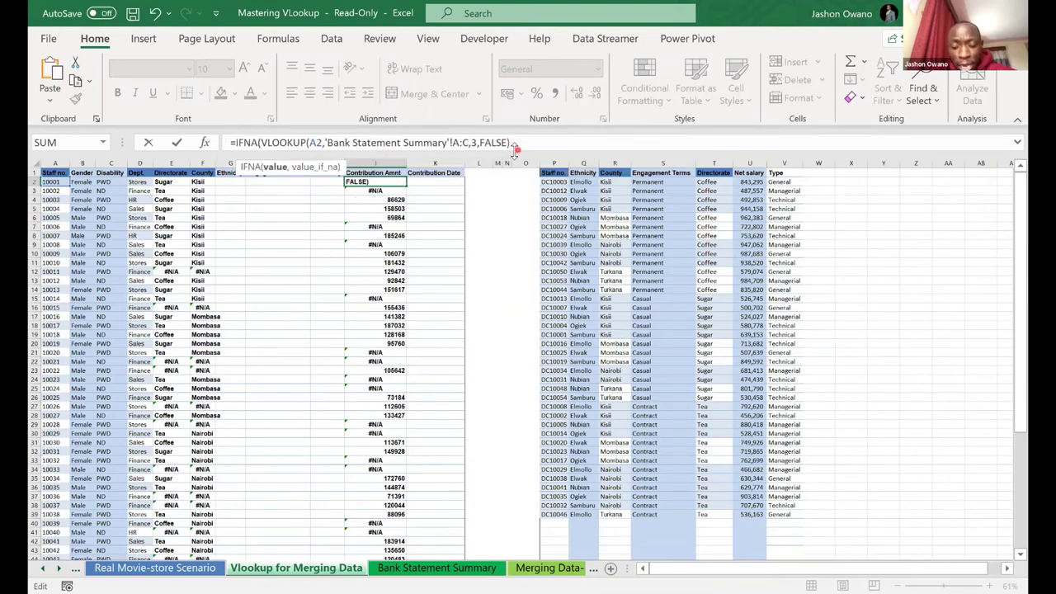
type(",")
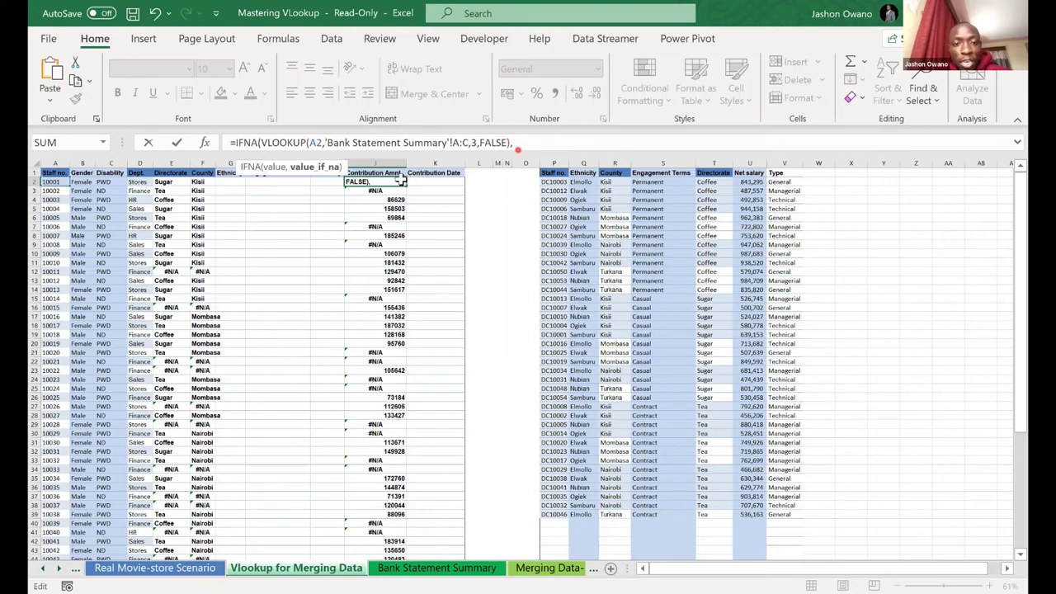
type("0)")
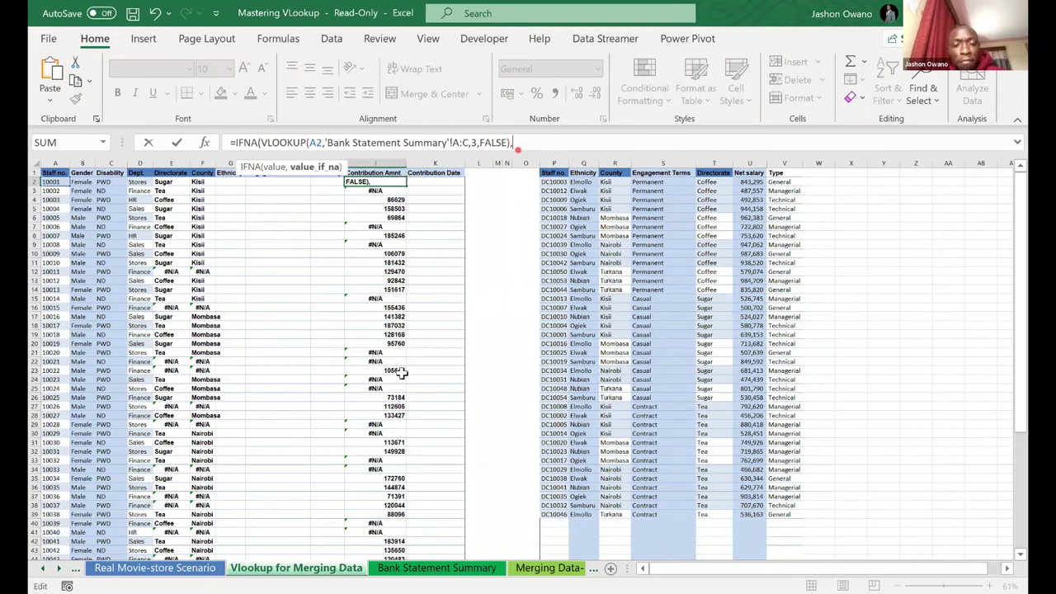
key("ctrl+Return")
left_click(396, 425)
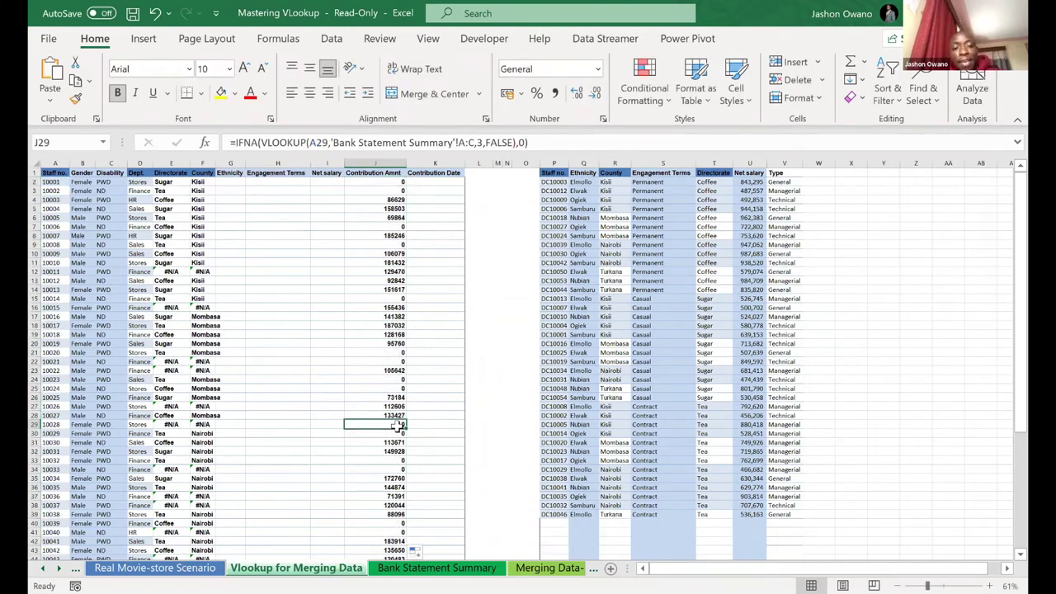
Examine the IFNA lookup formulas and values in the first rows of the Contribution Amnt column
left_click(393, 183)
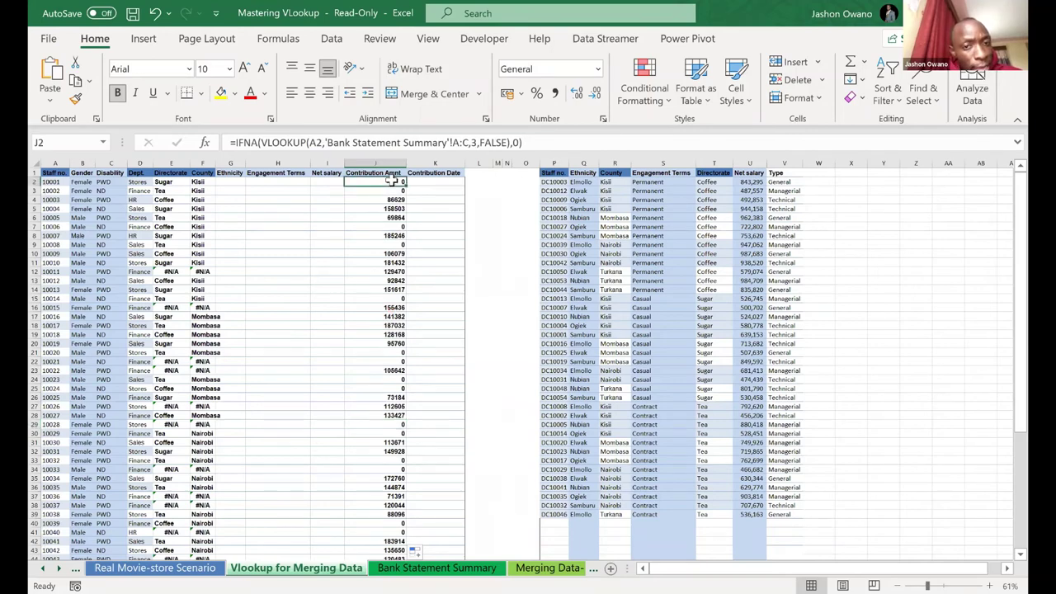
key("Down")
key("Down")
key("Down")
key("Down")
key("Down")
key("Down")
key("Down")
key("Down")
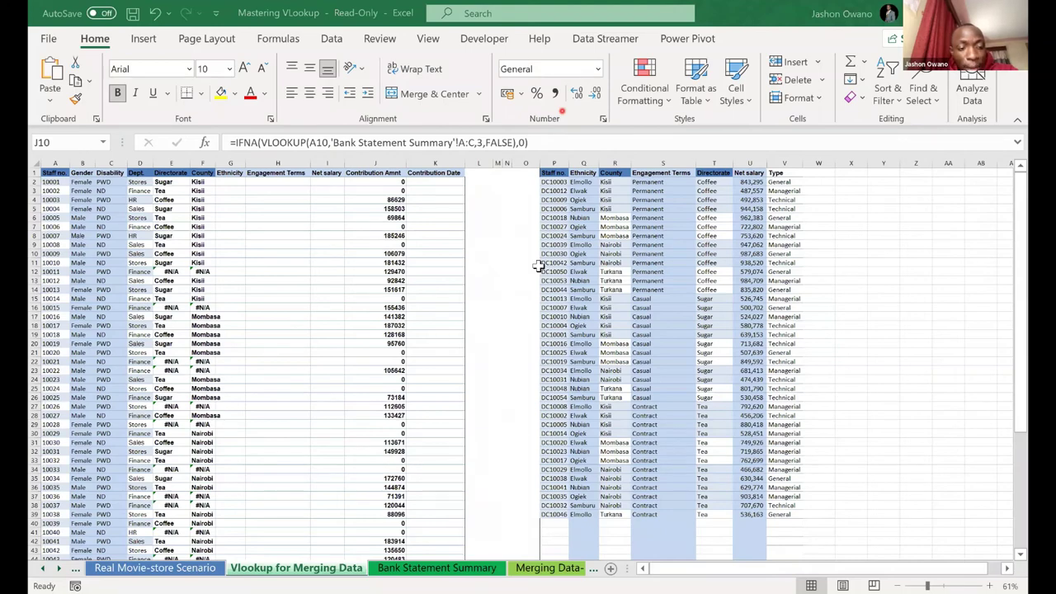
Copy the J2 formula text unchanged into K2 under Contribution Date and fill it down the column
left_click(395, 183)
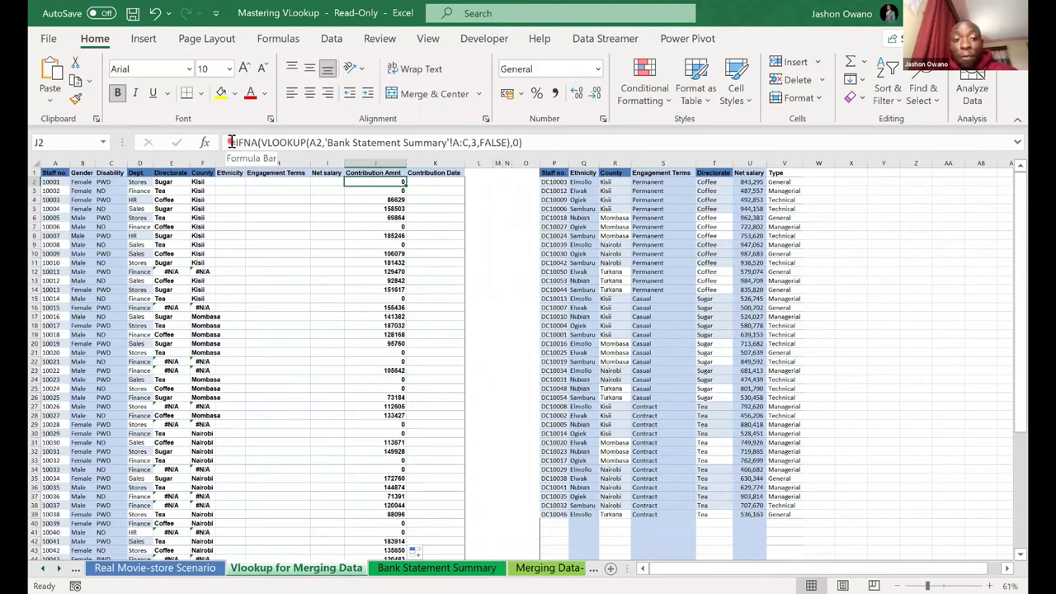
left_click(429, 182)
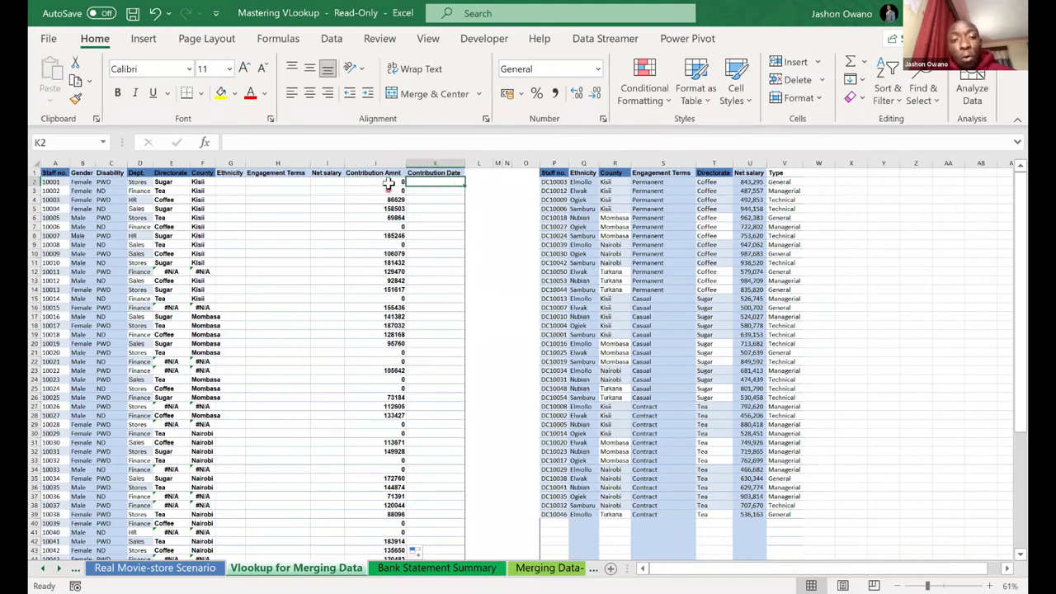
left_click(395, 181)
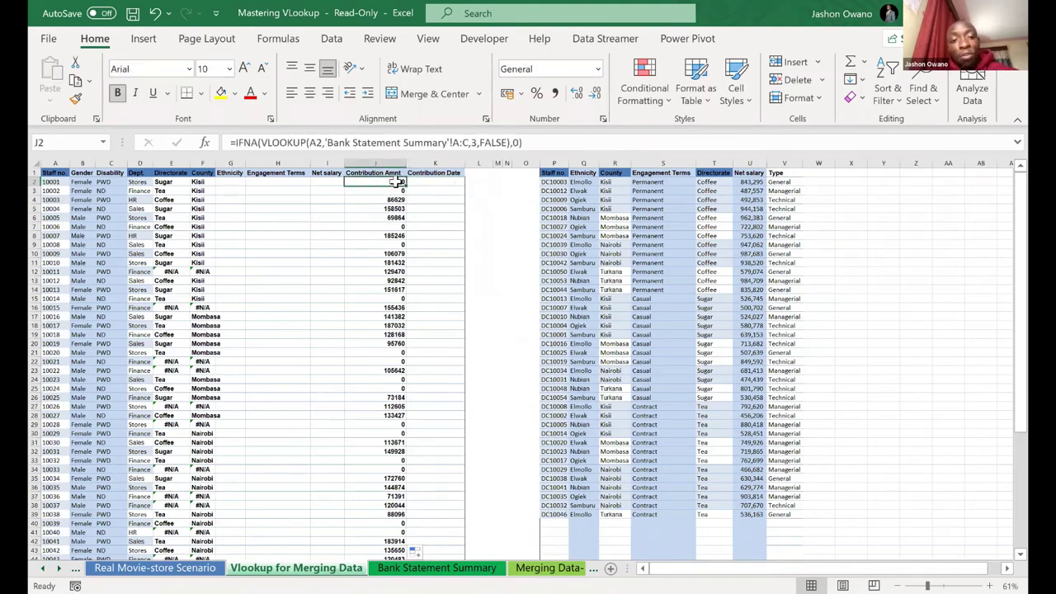
left_click(255, 143)
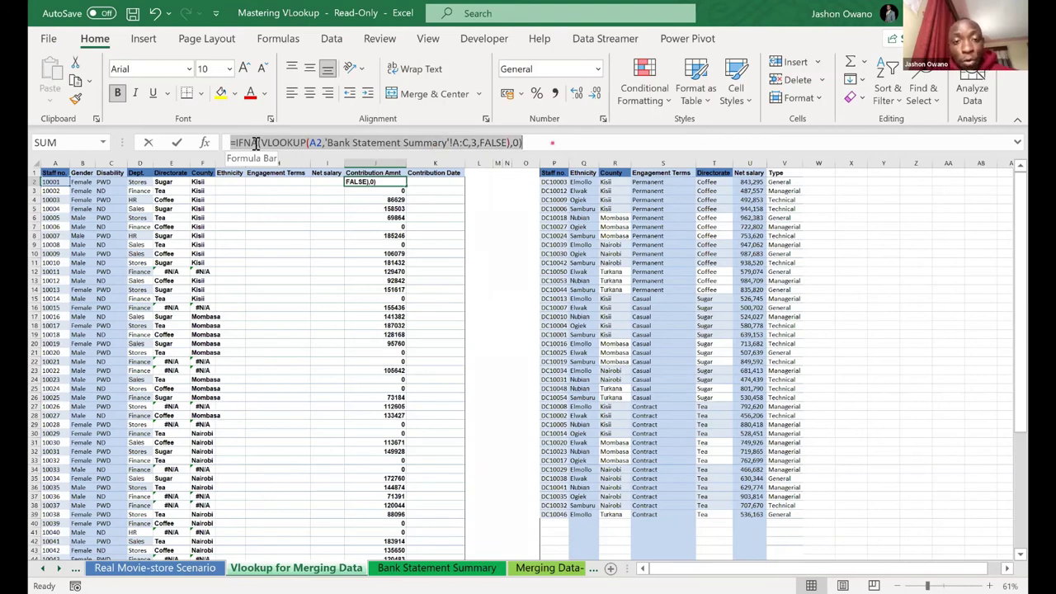
key("Return")
left_click(401, 181)
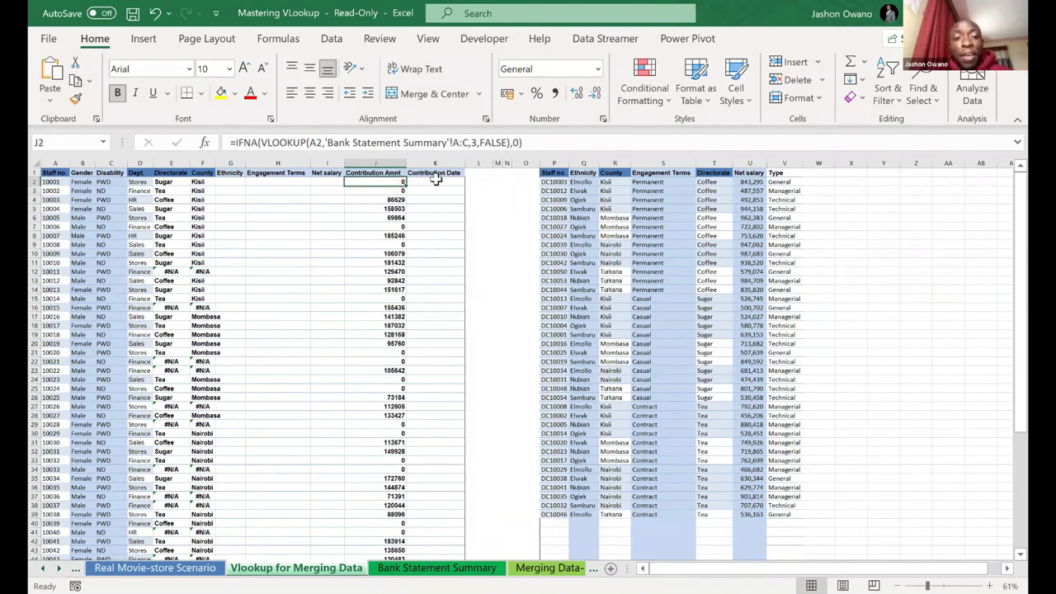
left_click(438, 181)
type("=IFNA(VLOOKUP(A2,'Bank Statement Summary'!A:C,3,FALSE),0)")
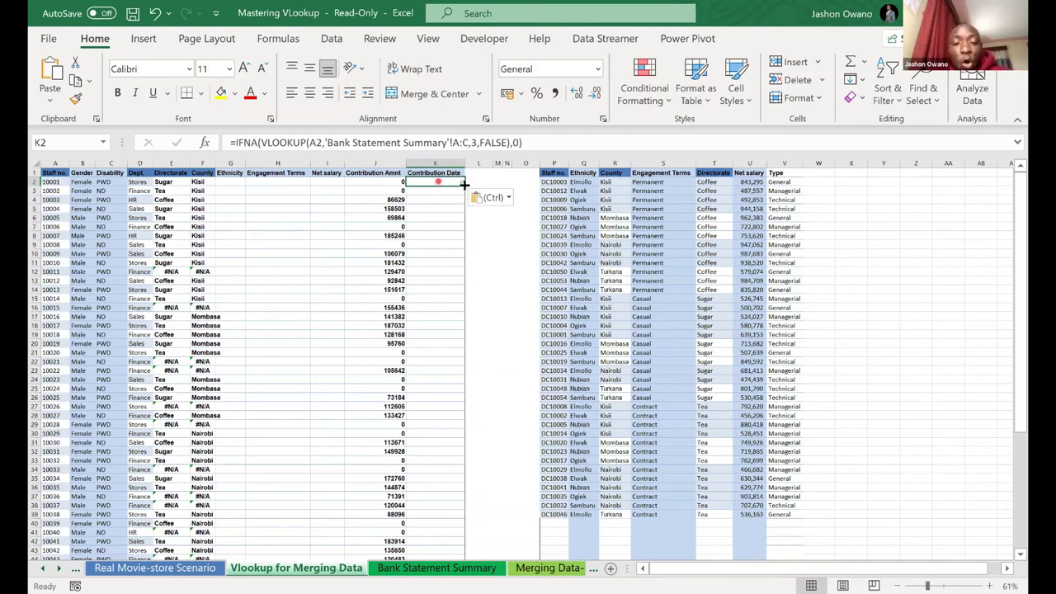
double_click(464, 184)
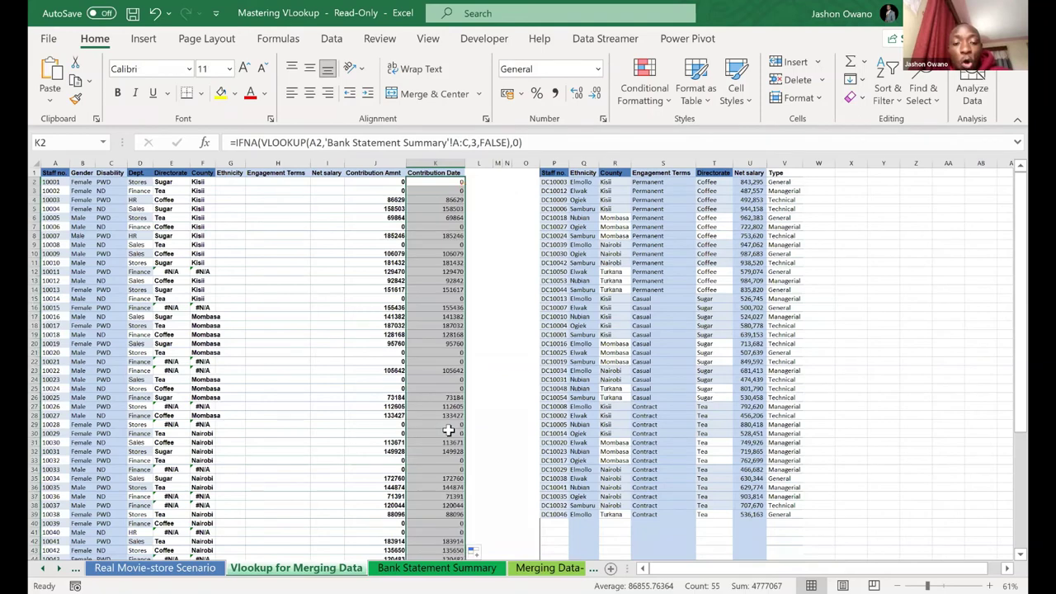
left_click(440, 186)
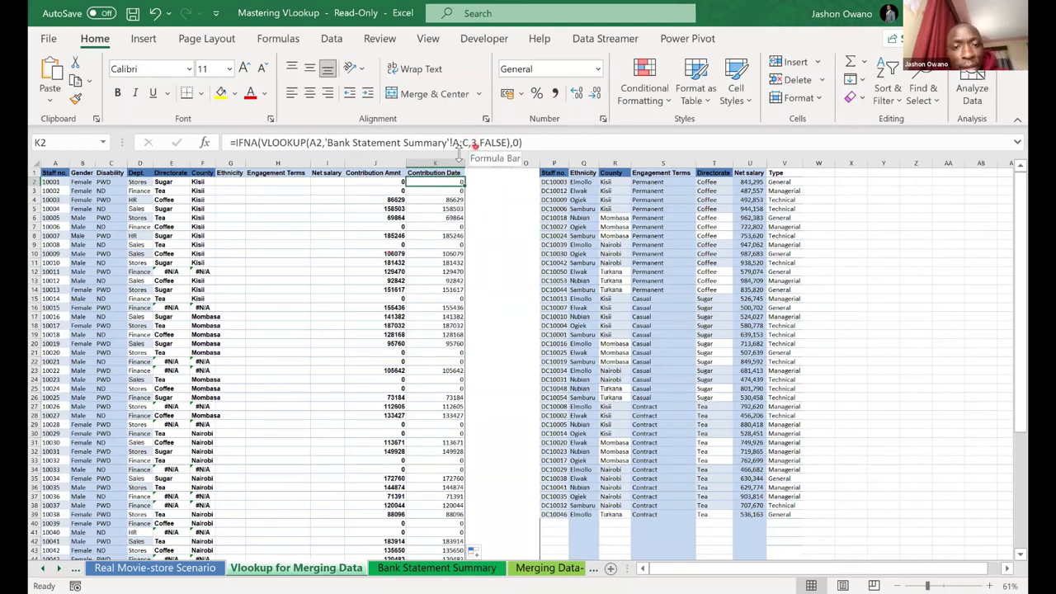
Set the VLOOKUP column index in K2 to 2 and fill the formula down the Contribution Date column
left_click(459, 149)
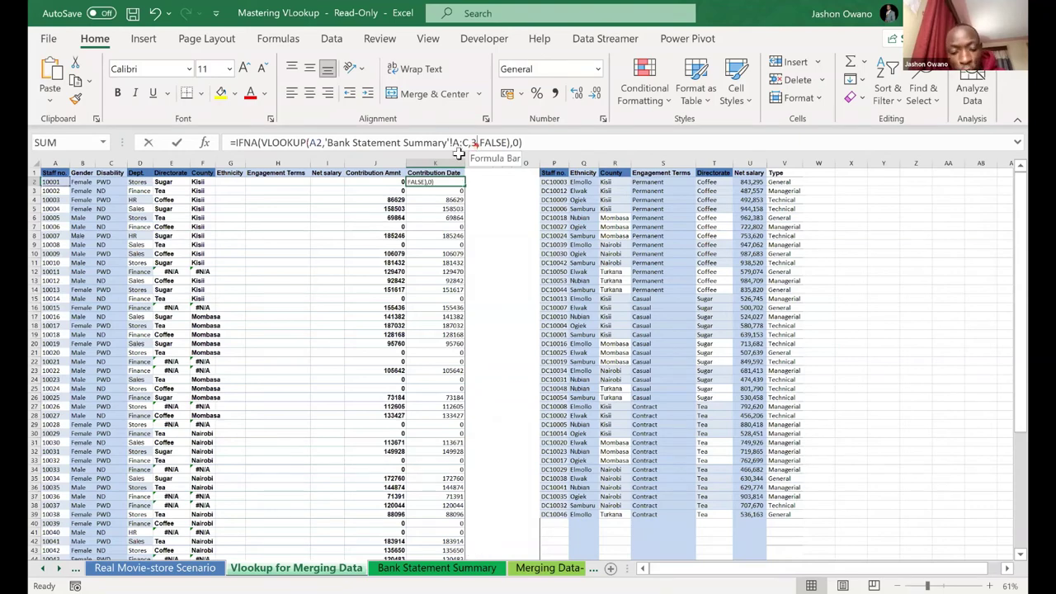
key("BackSpace")
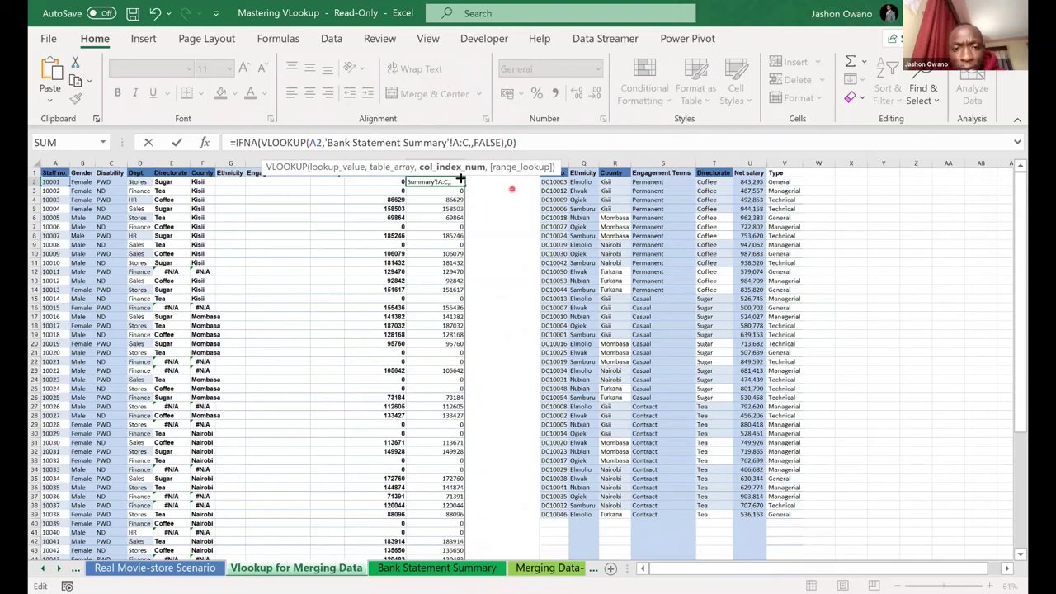
type("2")
key("ctrl+Return")
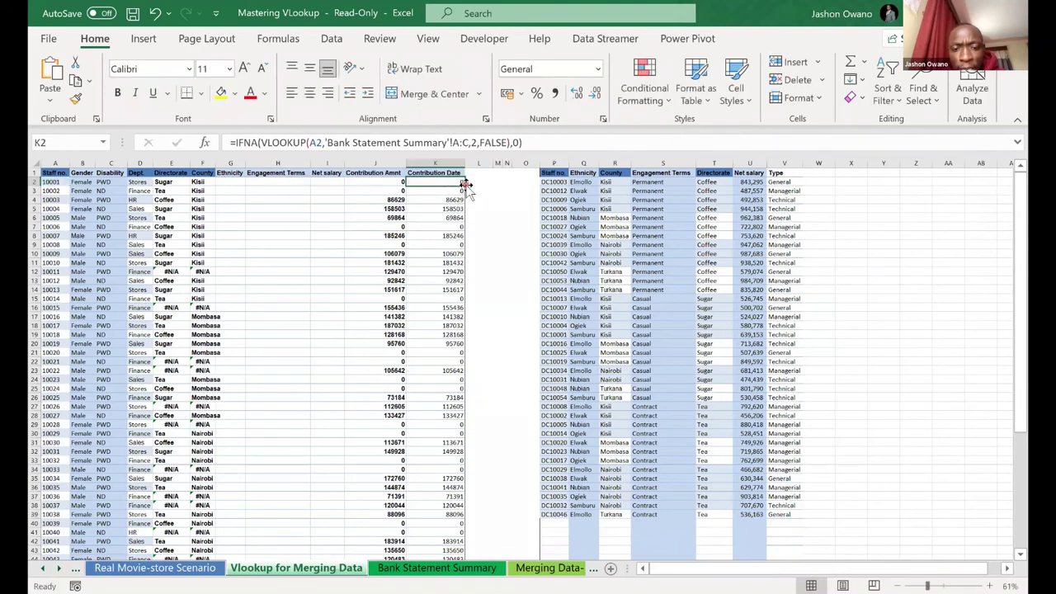
double_click(464, 184)
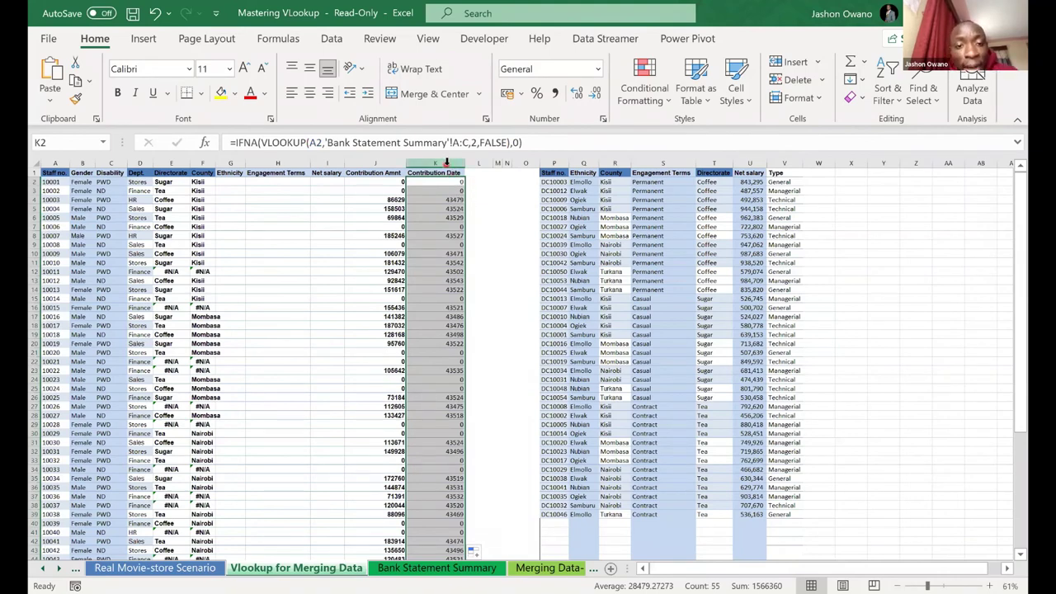
Format the whole Contribution Date column as Short Date
left_click(446, 162)
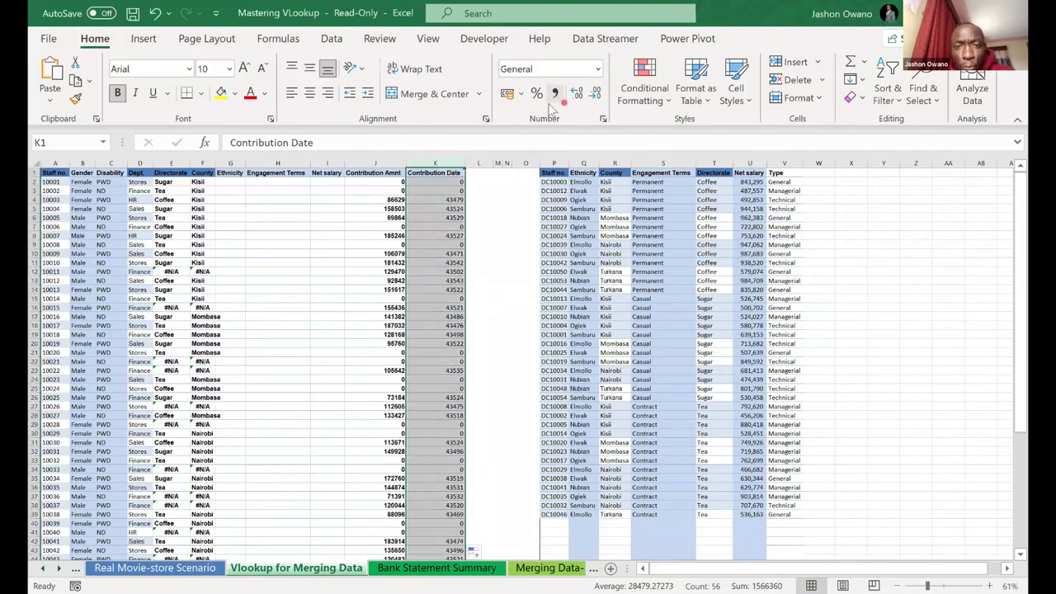
left_click(597, 68)
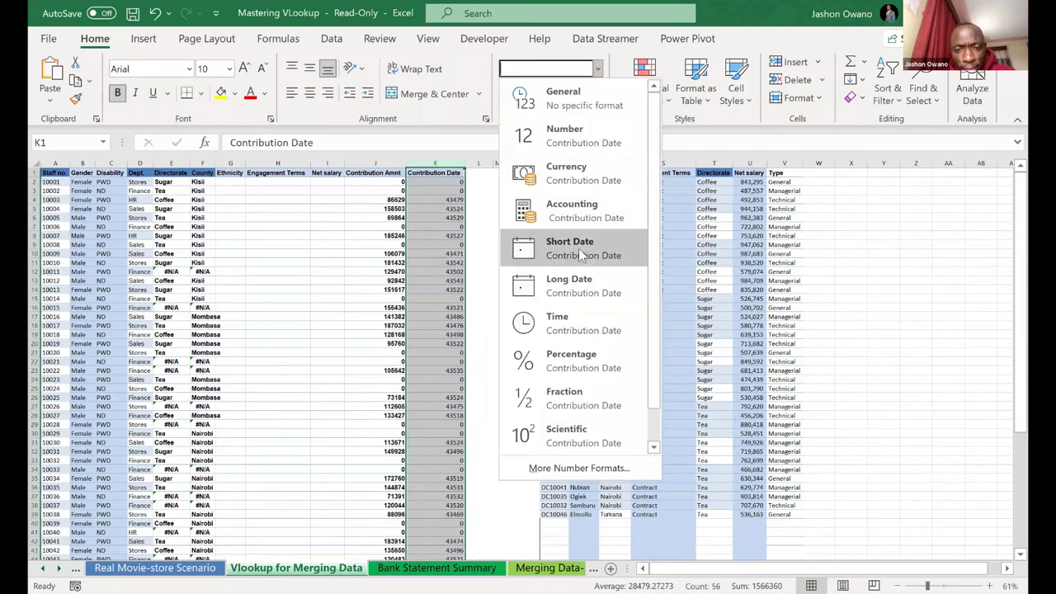
left_click(580, 248)
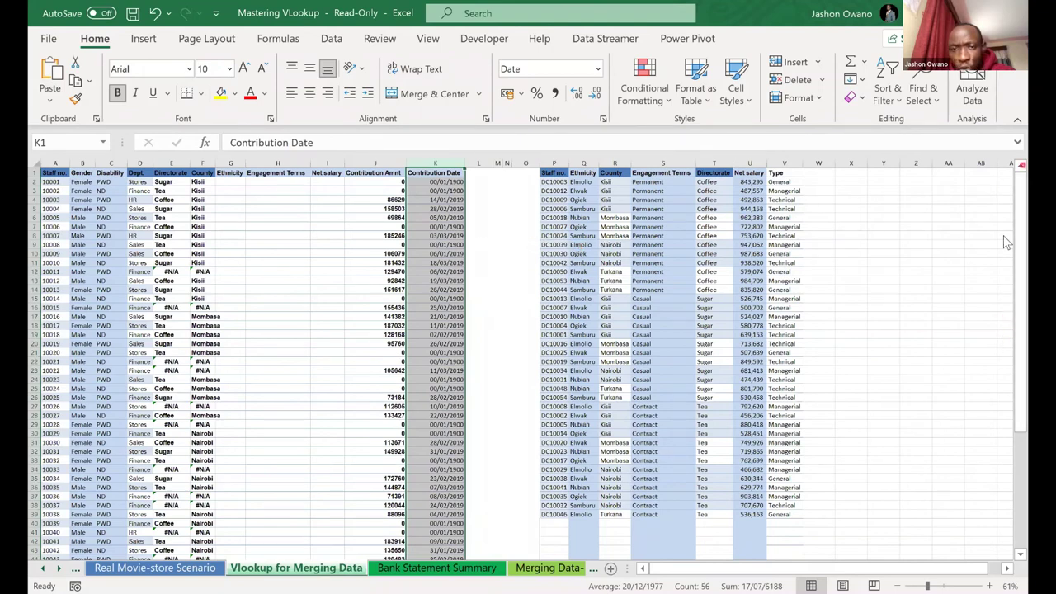
left_click(487, 204)
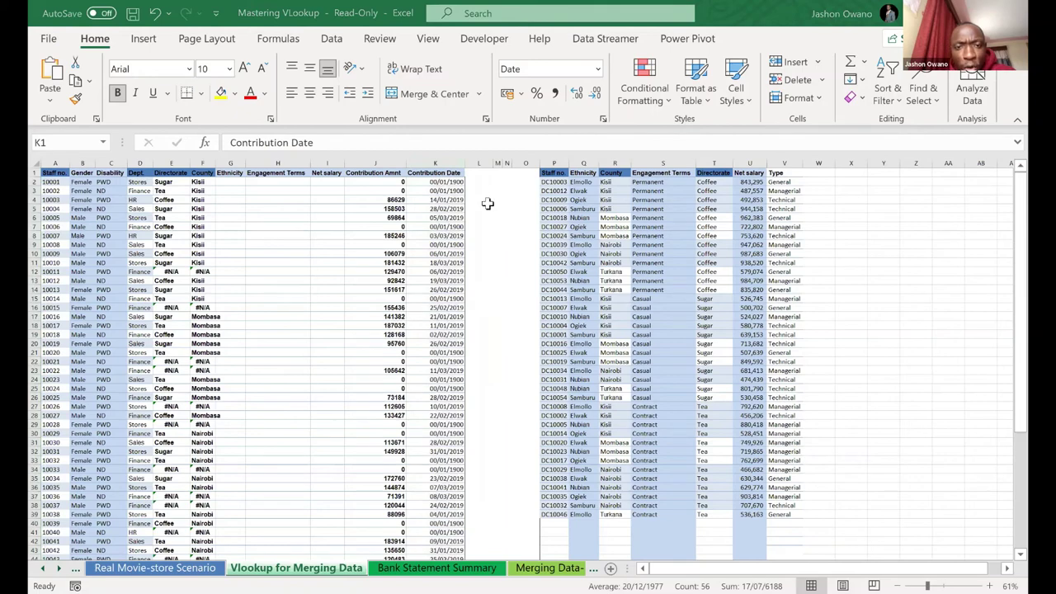
key("ctrl+space")
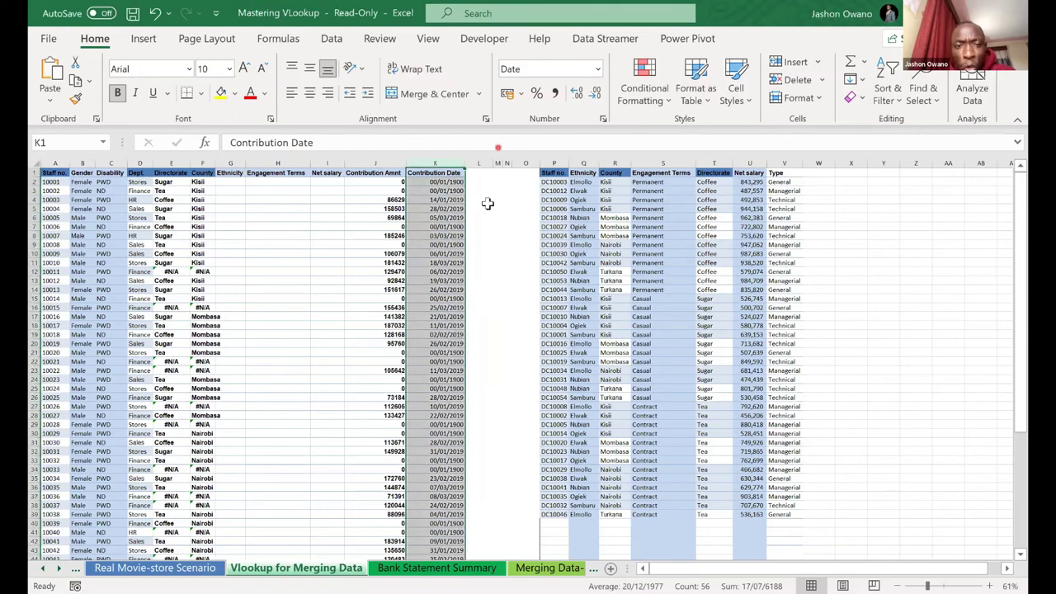
Set the IFNA fallback value in the K2 formula to "-"
left_click(451, 189)
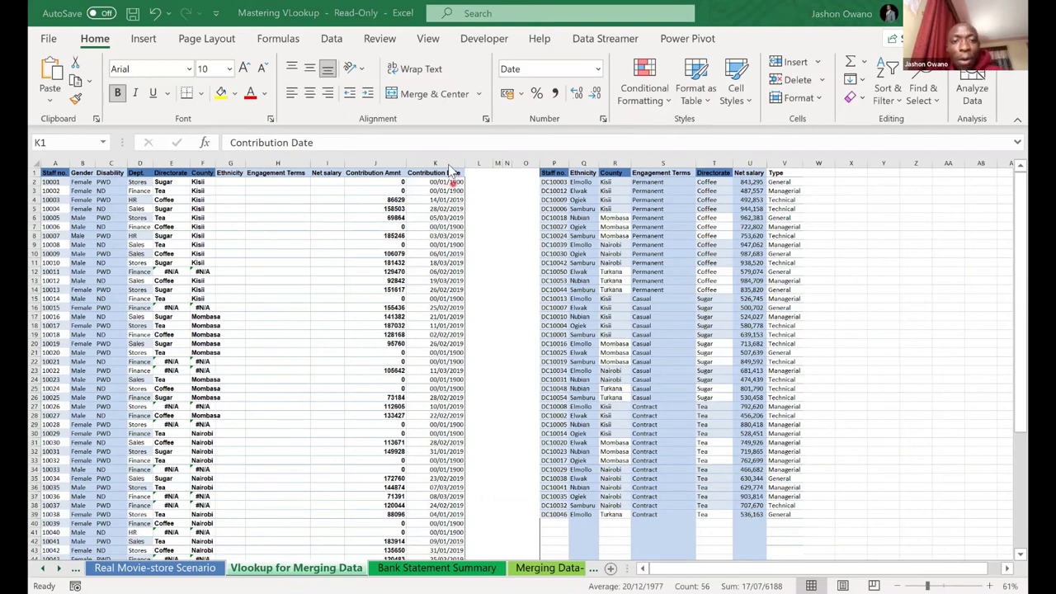
left_click(451, 179)
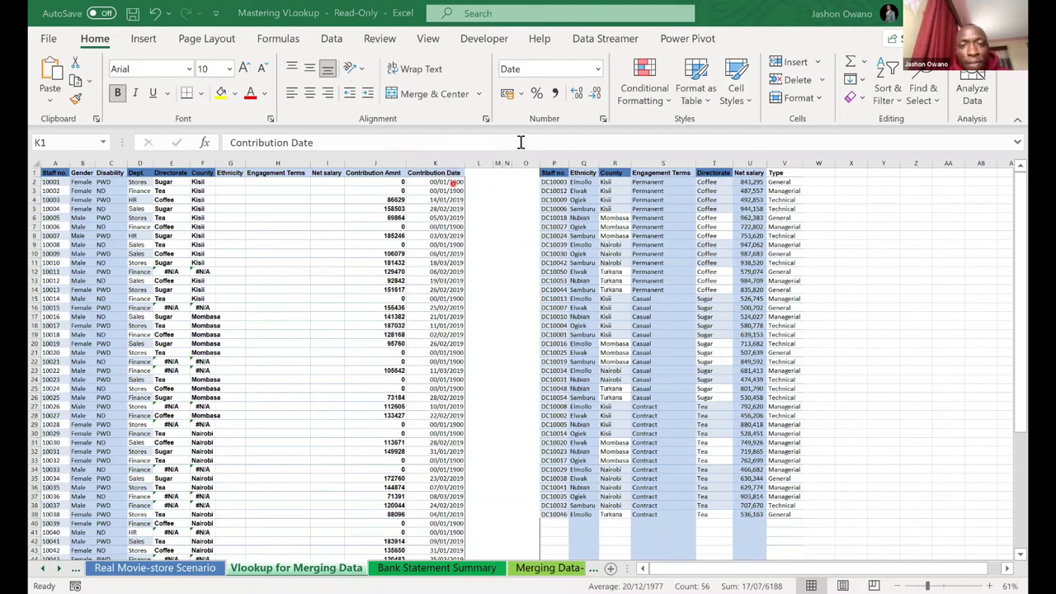
key("Down")
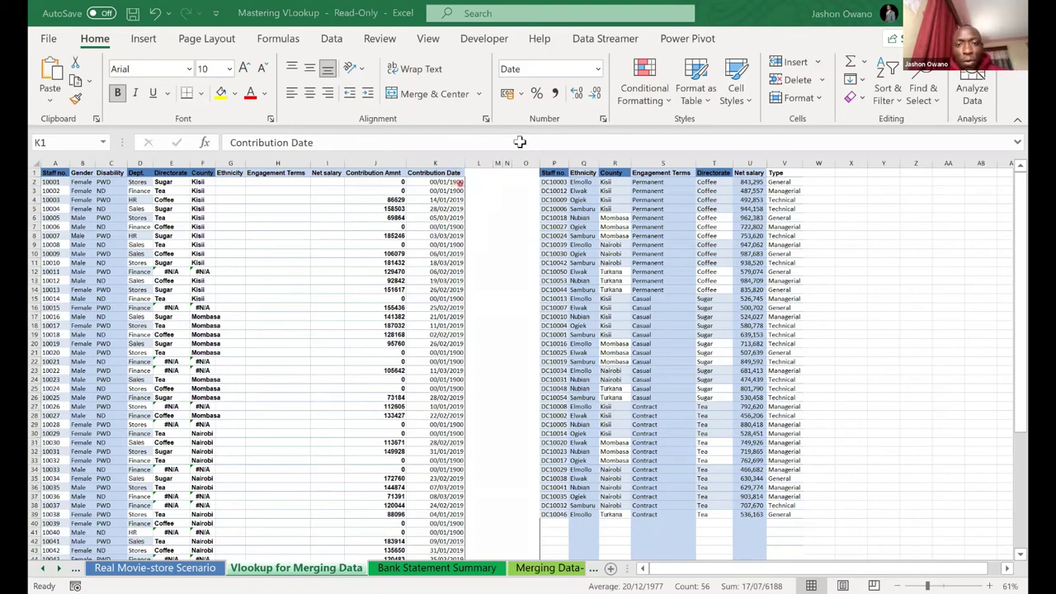
key("F2")
type("\"-\"")
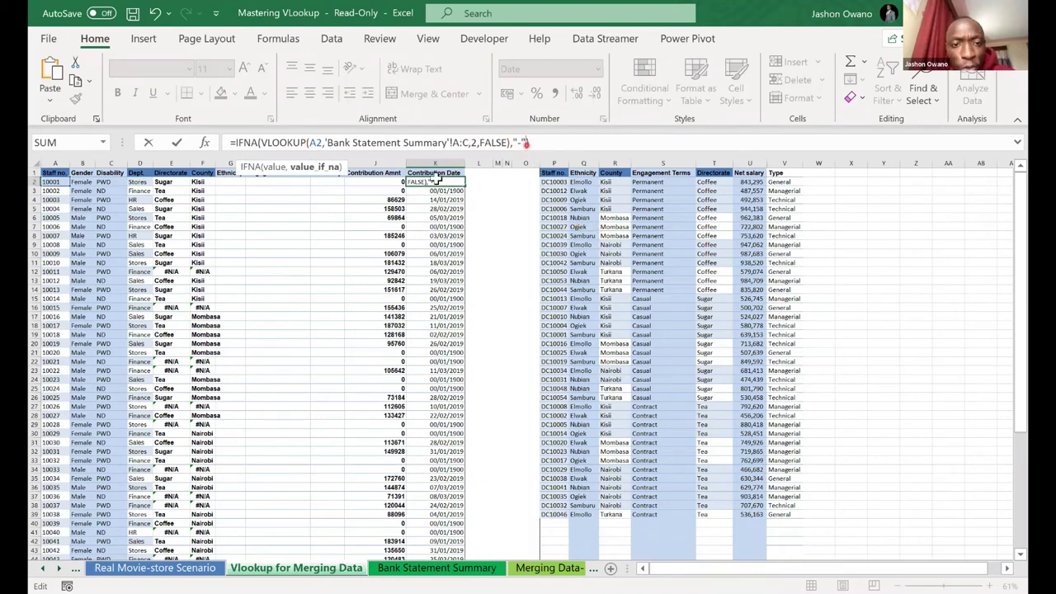
key("Return")
key("Up")
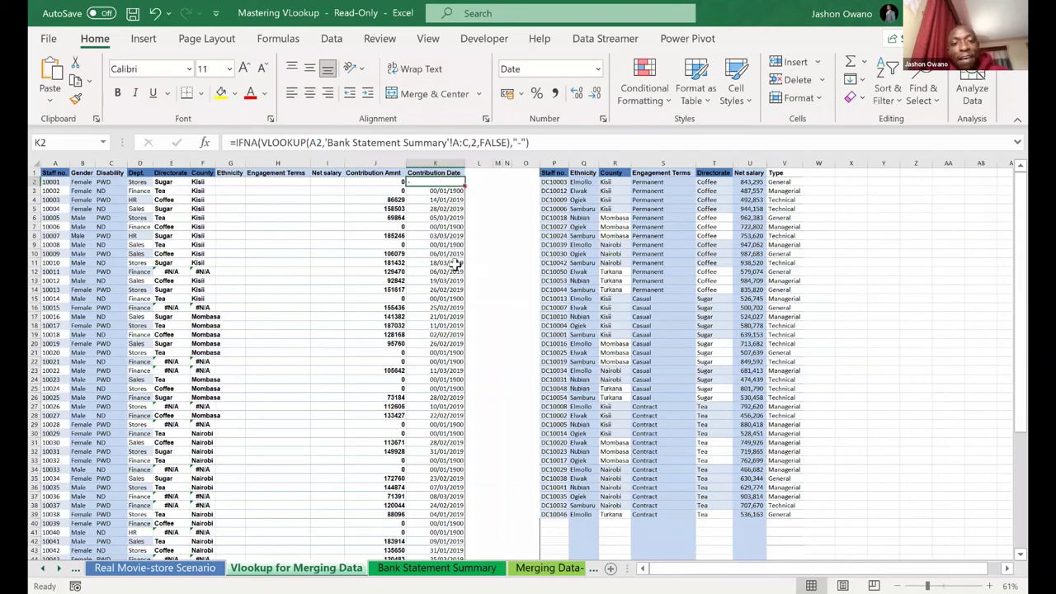
Fill the K2 formula down the Contribution Date column and centre the column's entries
double_click(463, 185)
left_click(431, 262)
left_click(433, 379)
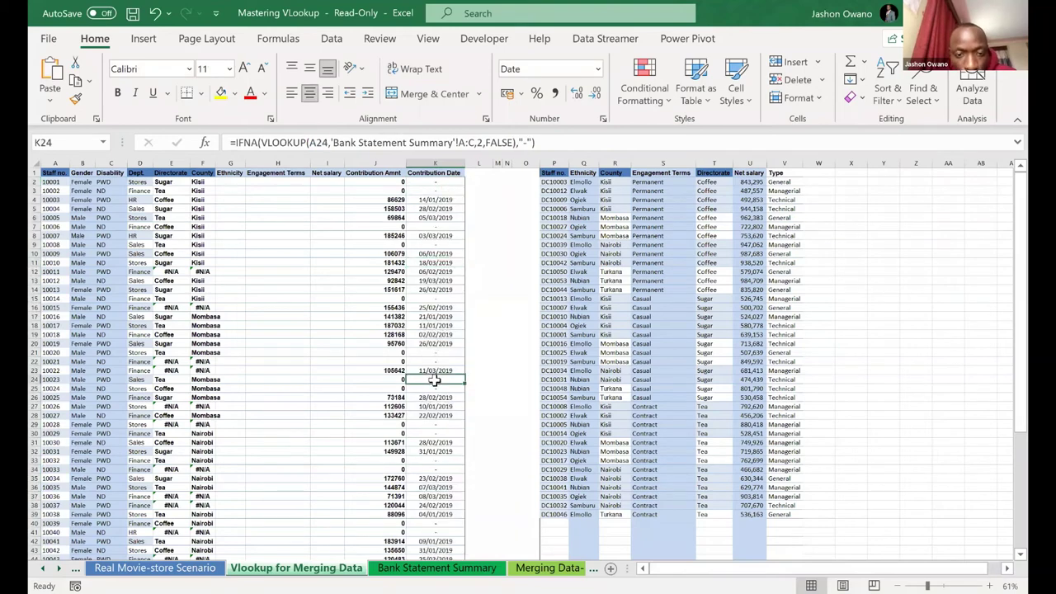
left_click(439, 424)
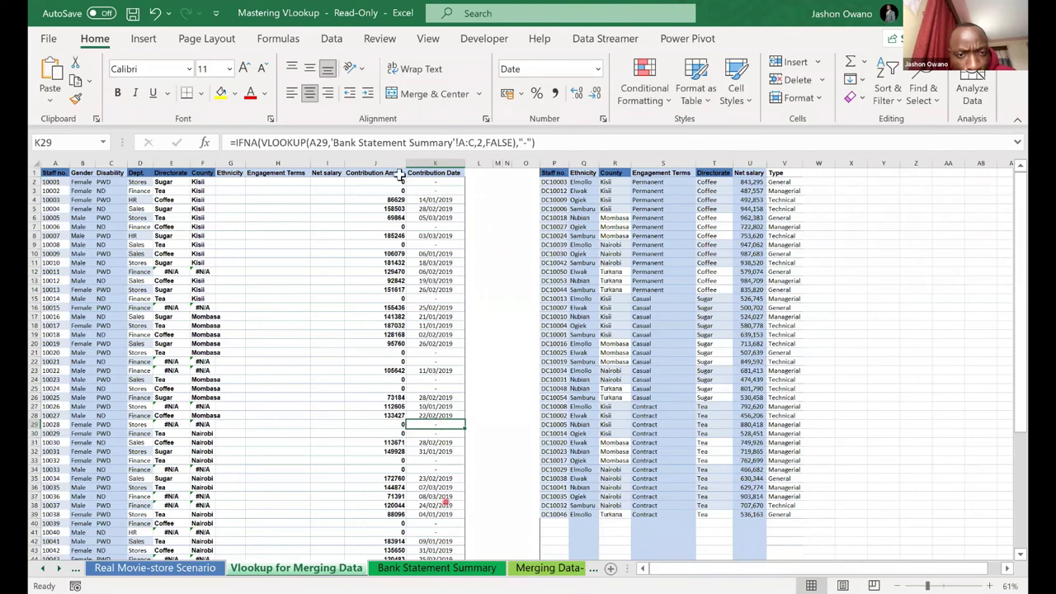
left_click(407, 182)
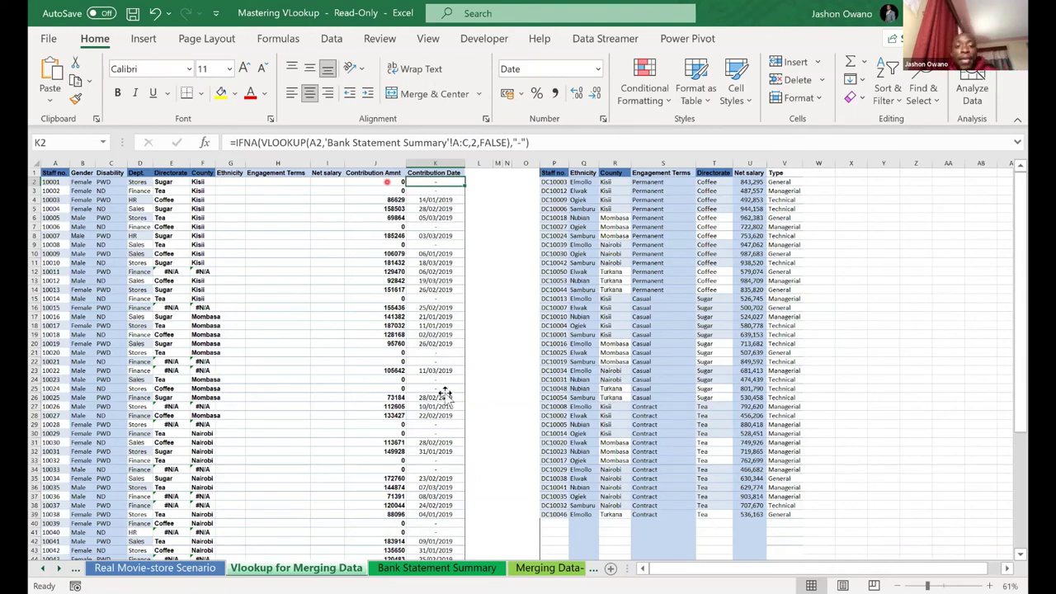
key("Left")
left_click(430, 433)
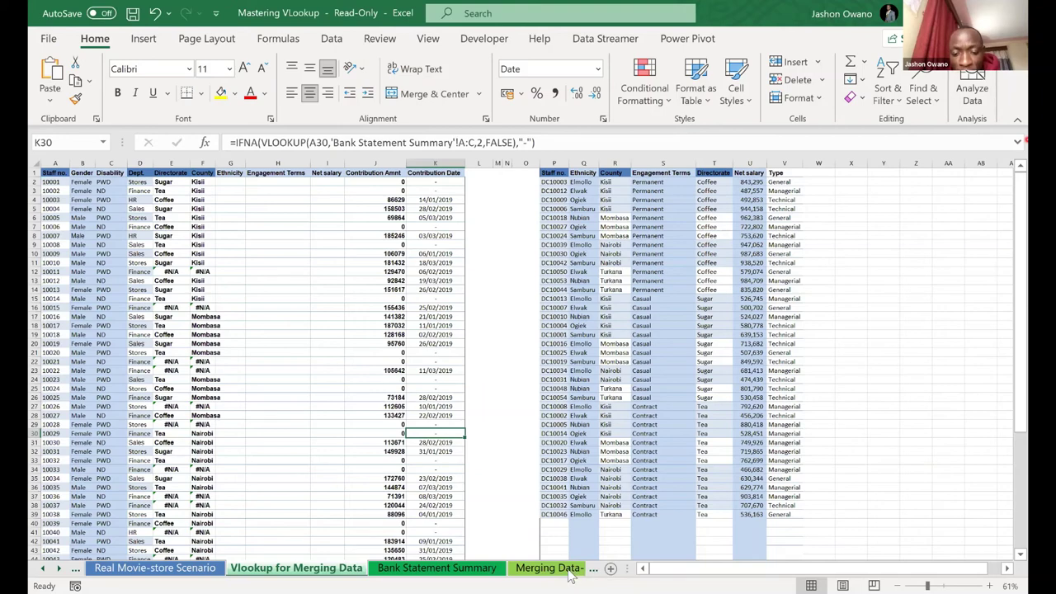
Review the Merging Data- matched sheet and open the V&H Lookups in Classification sheet
scroll(528, 575, "down", 1)
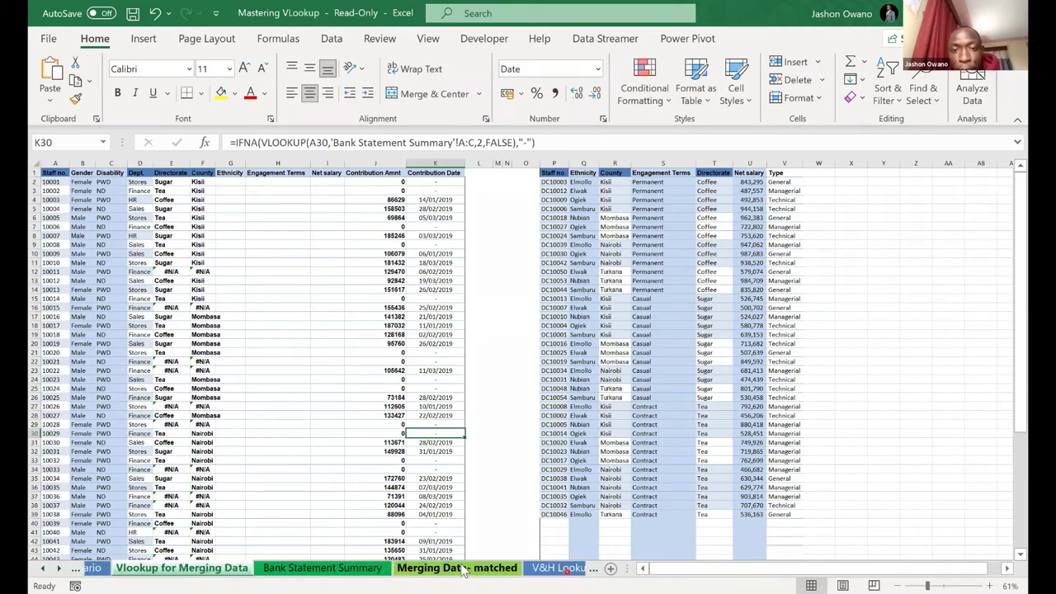
key("ctrl+Page_Down")
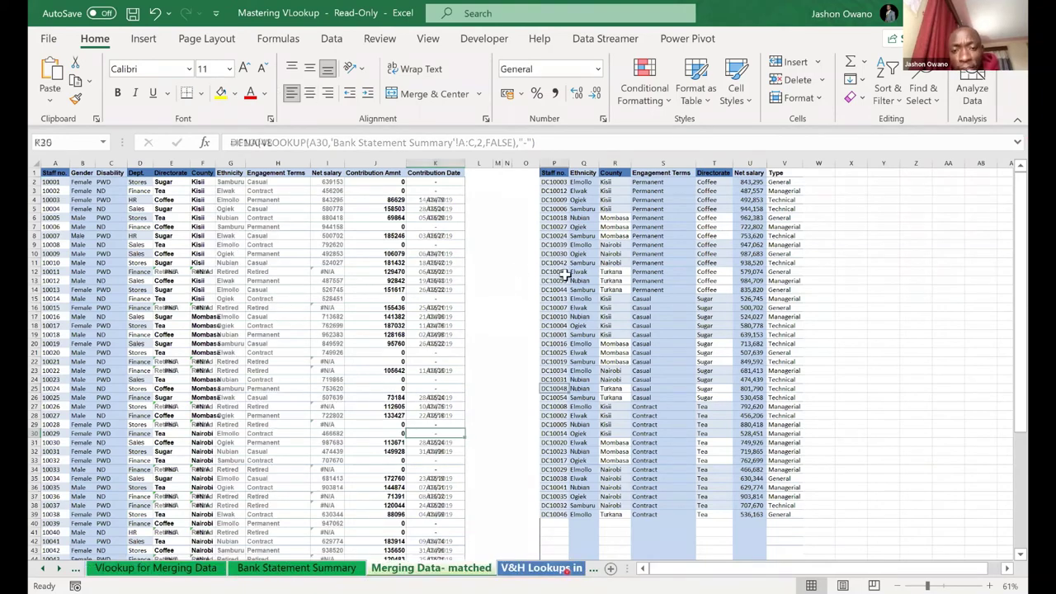
key("ctrl+Page_Up")
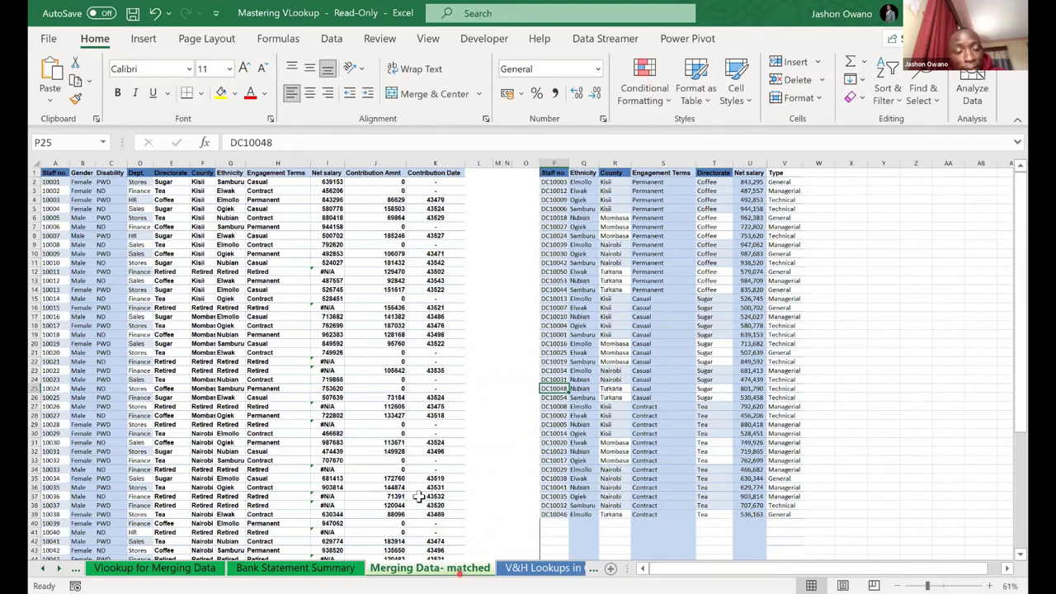
left_click(544, 569)
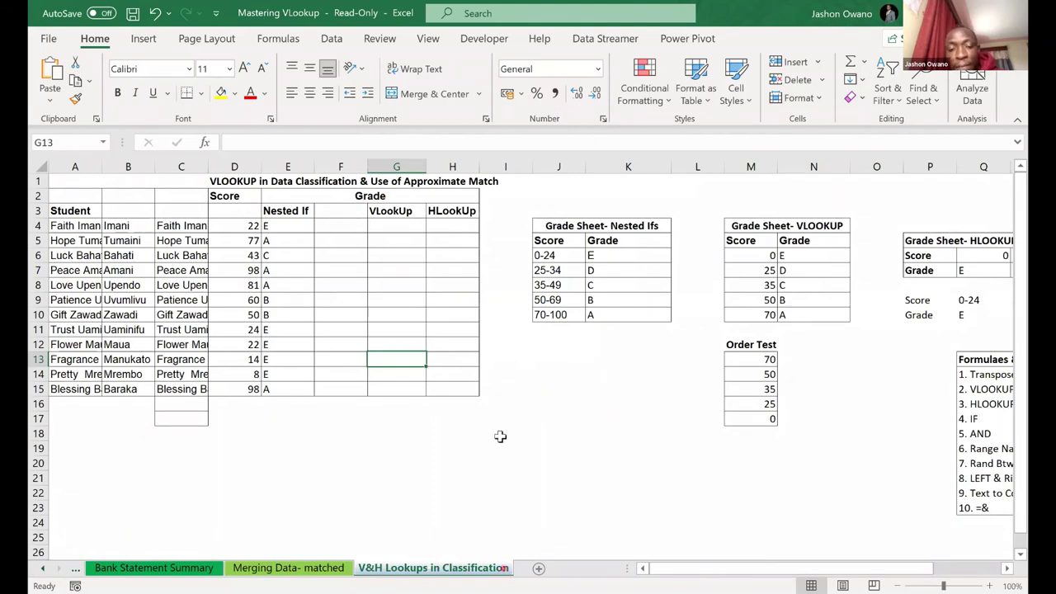
left_click(311, 575)
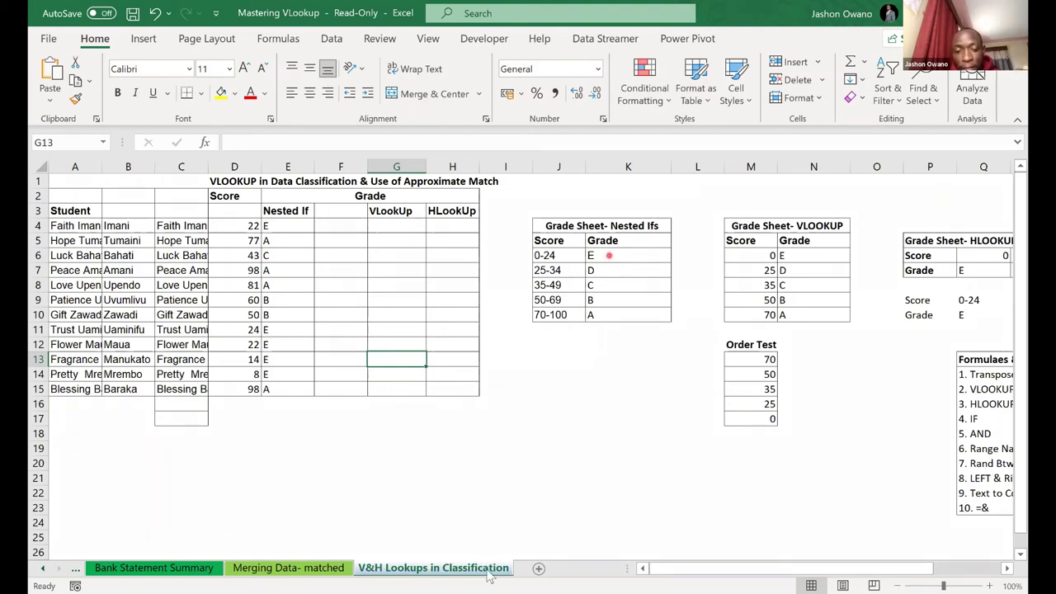
Enter the note "Largest value smaller than the lookup value" in cell H19
left_click(453, 443)
type("L")
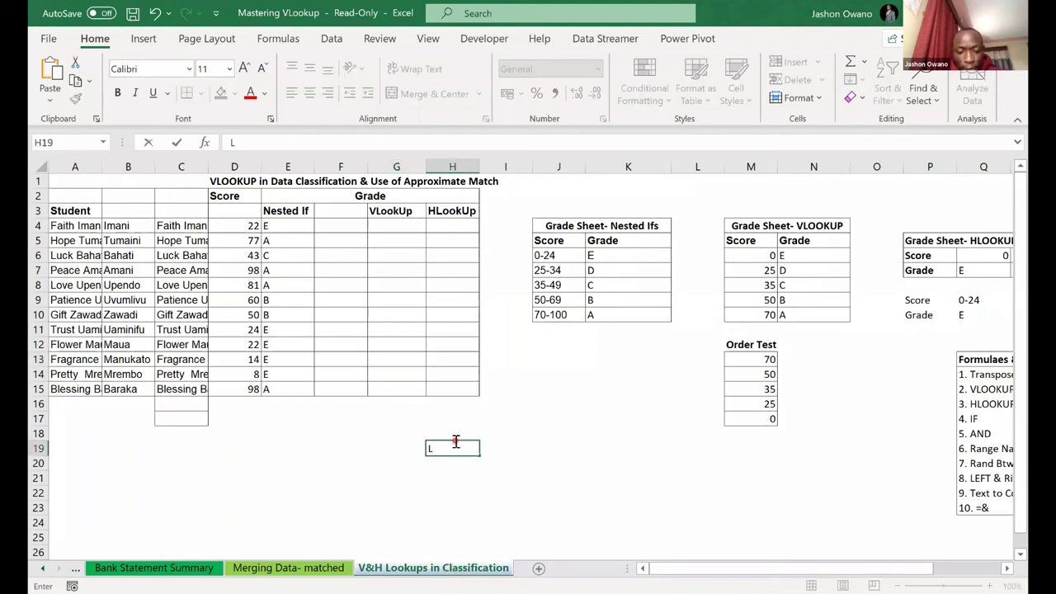
type("argest number")
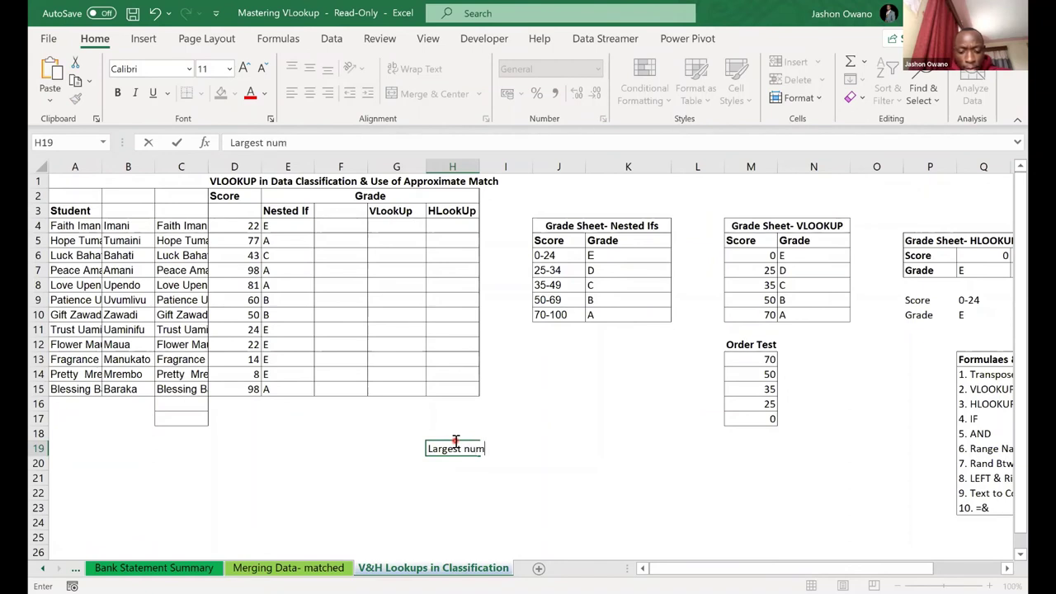
key("BackSpace")
key("BackSpace")
key("BackSpace")
key("BackSpace")
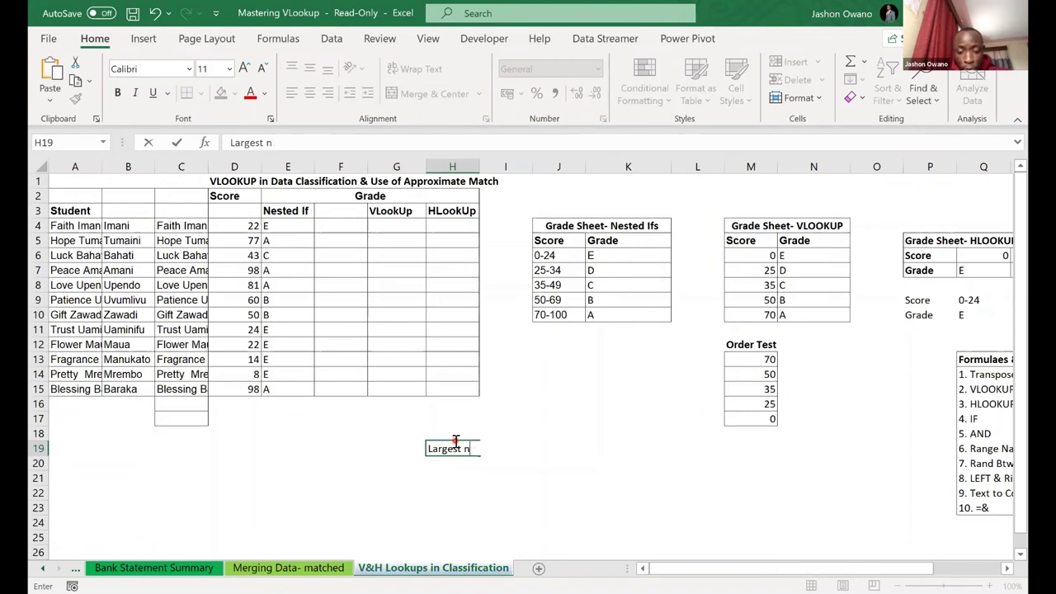
key("BackSpace")
type("value smaller than the")
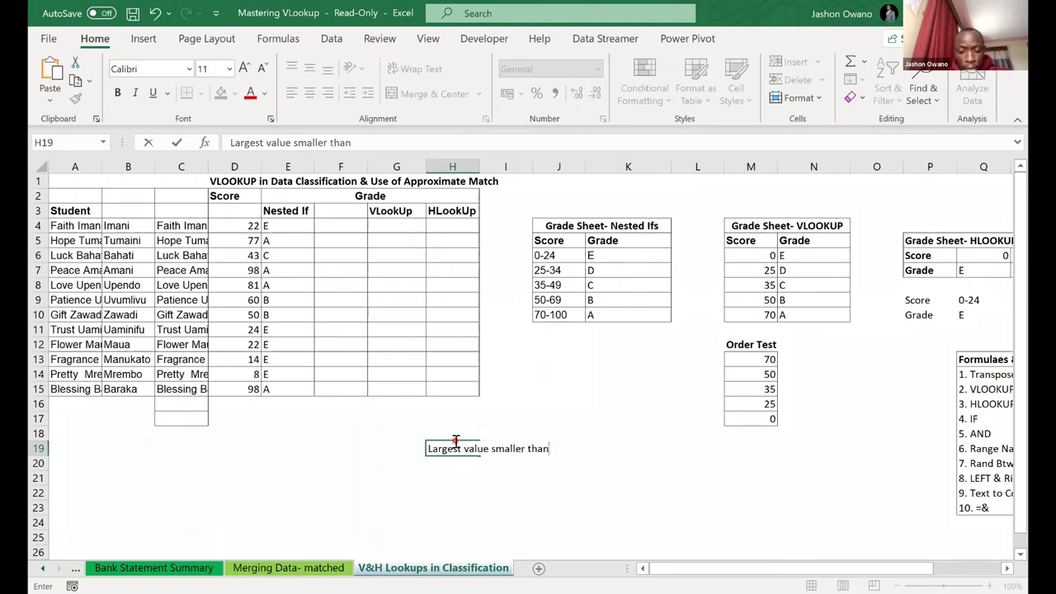
type(" look")
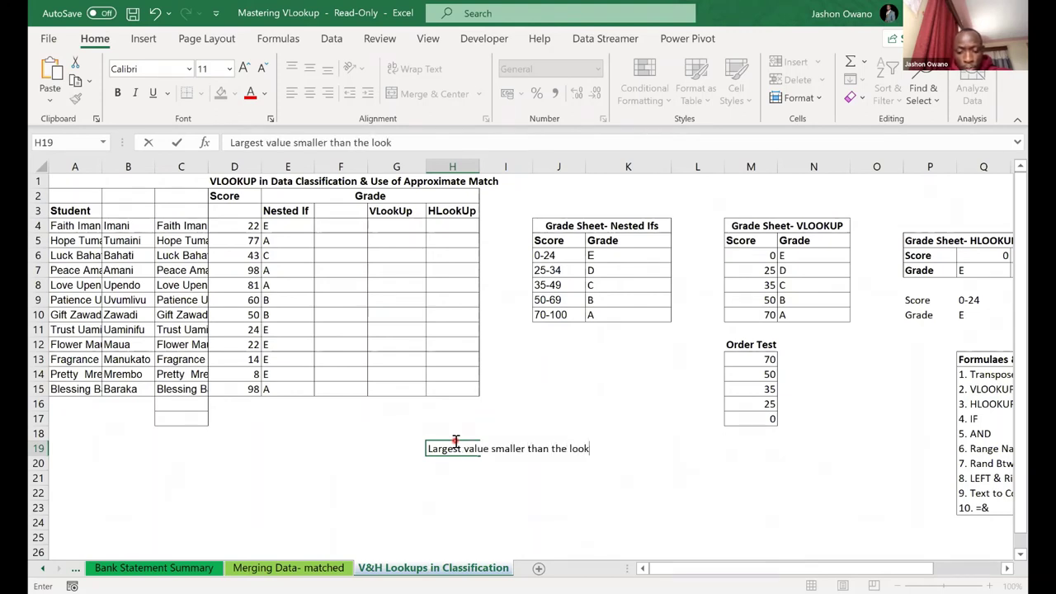
type("up value")
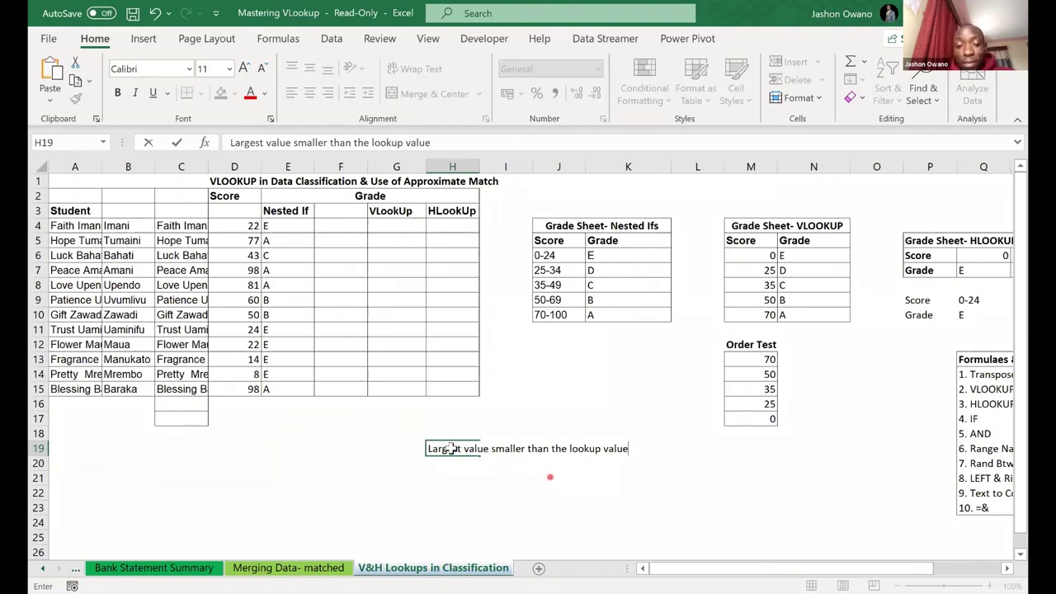
key("ctrl+Return")
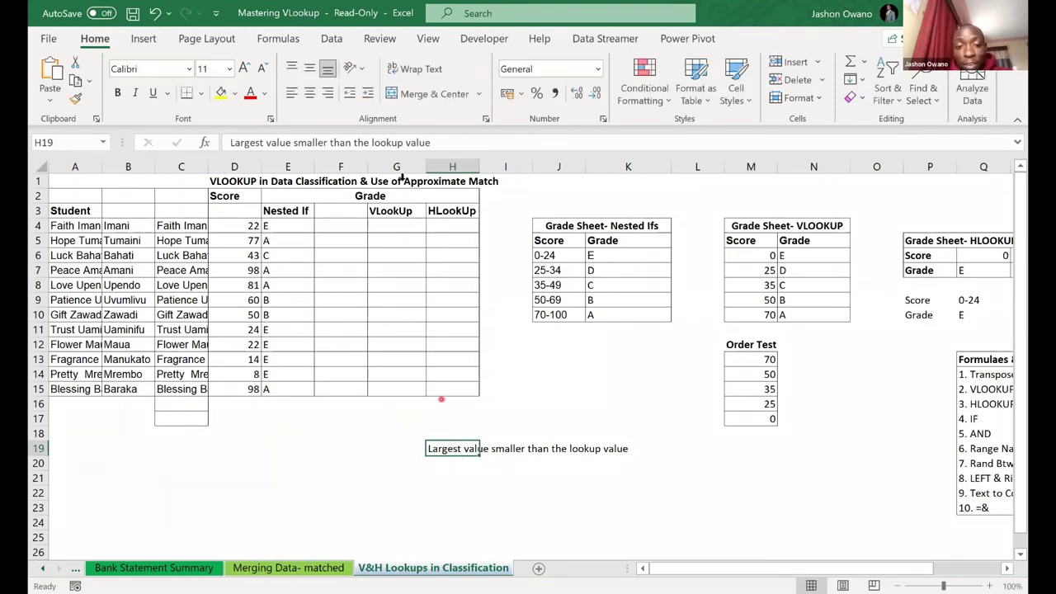
Examine the first student's score in D4 against the score thresholds M6:M10 in the VLOOKUP grade sheet
left_click(391, 224)
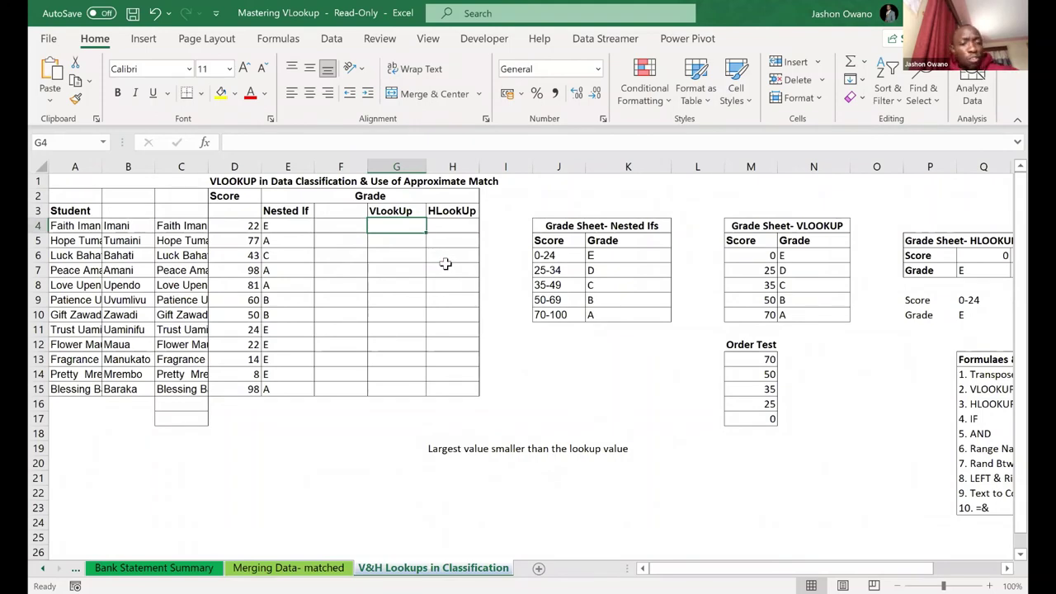
left_click(246, 227)
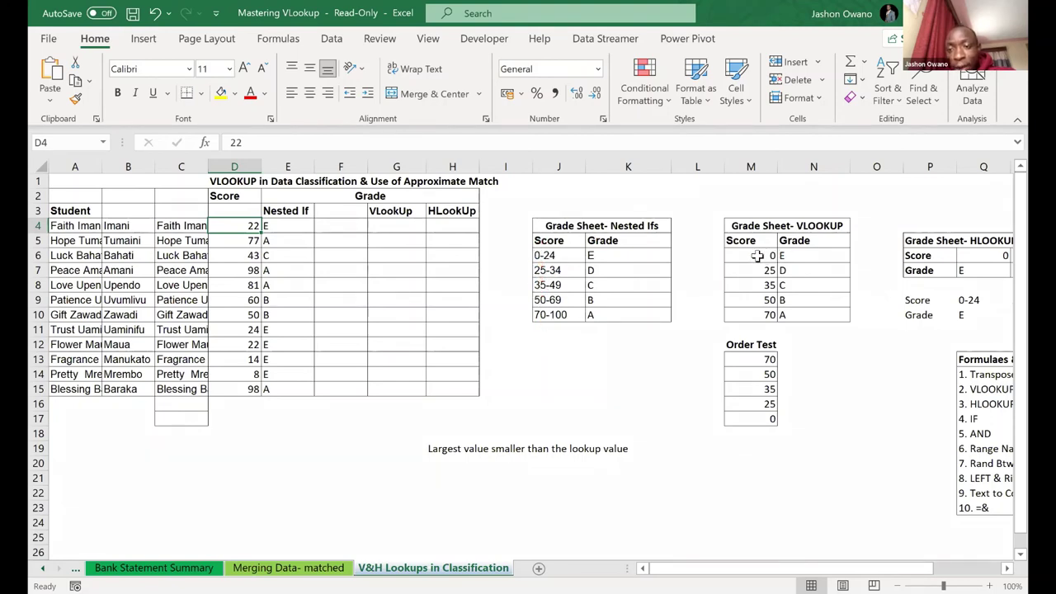
left_click_drag(757, 256, 767, 330)
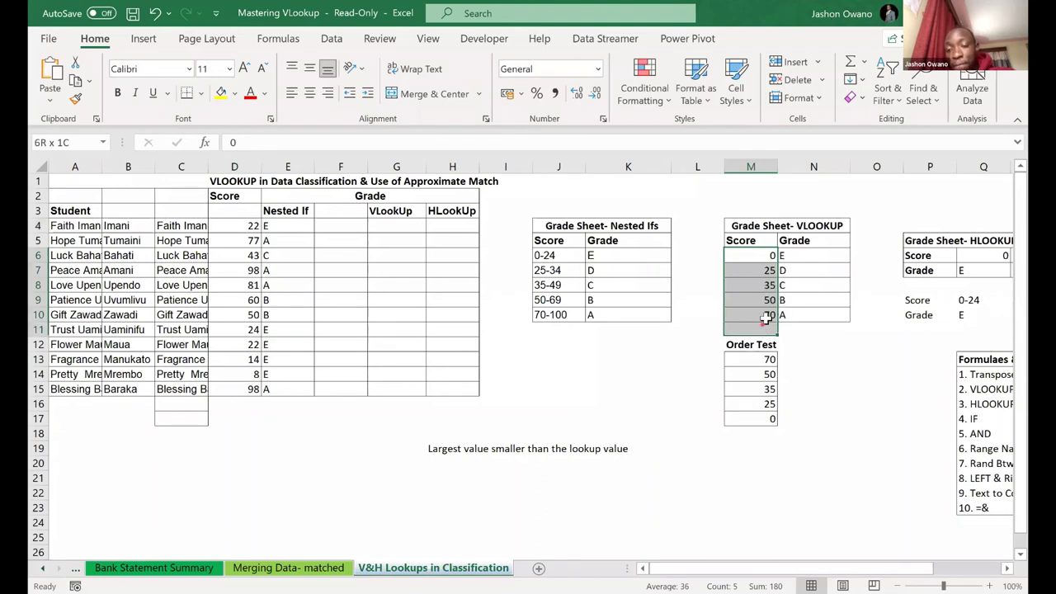
left_click(766, 318)
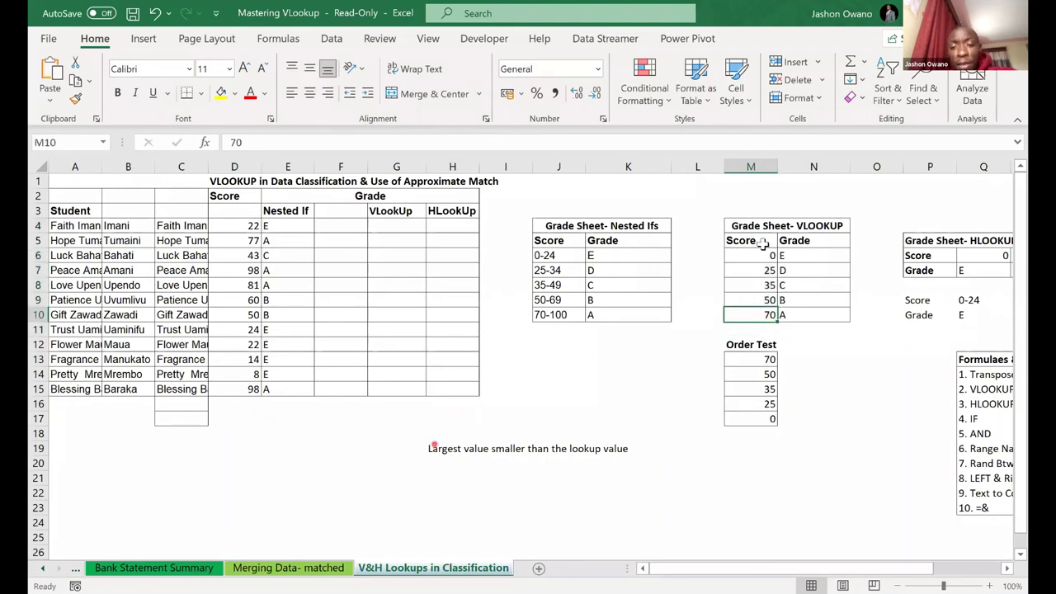
left_click_drag(764, 255, 766, 316)
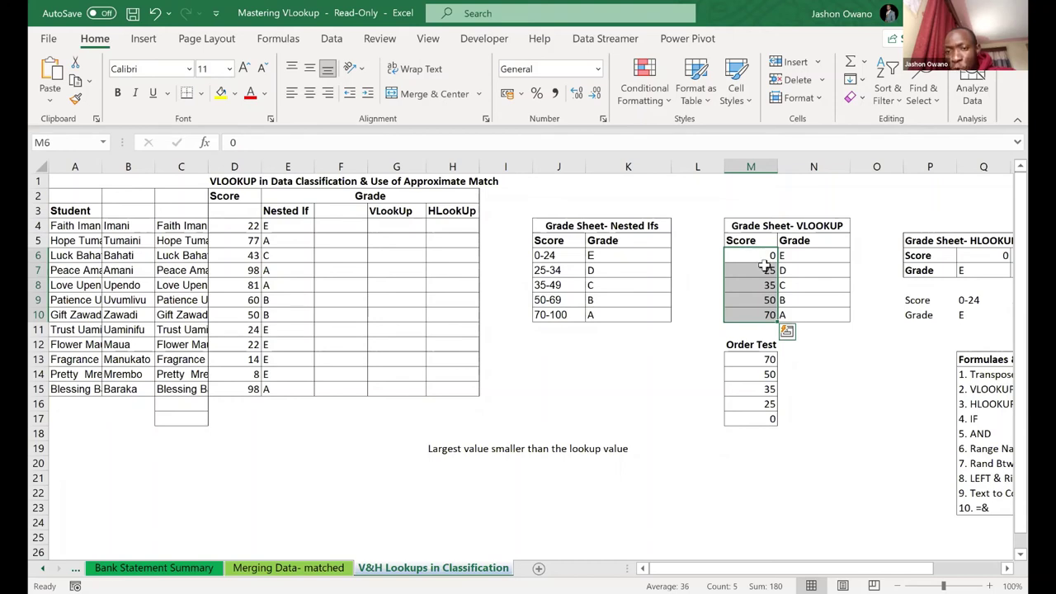
Examine the ascending score thresholds in M6:M10 and compare them with the nested IF formula in E4 and its grade sheet
left_click_drag(754, 255, 761, 314)
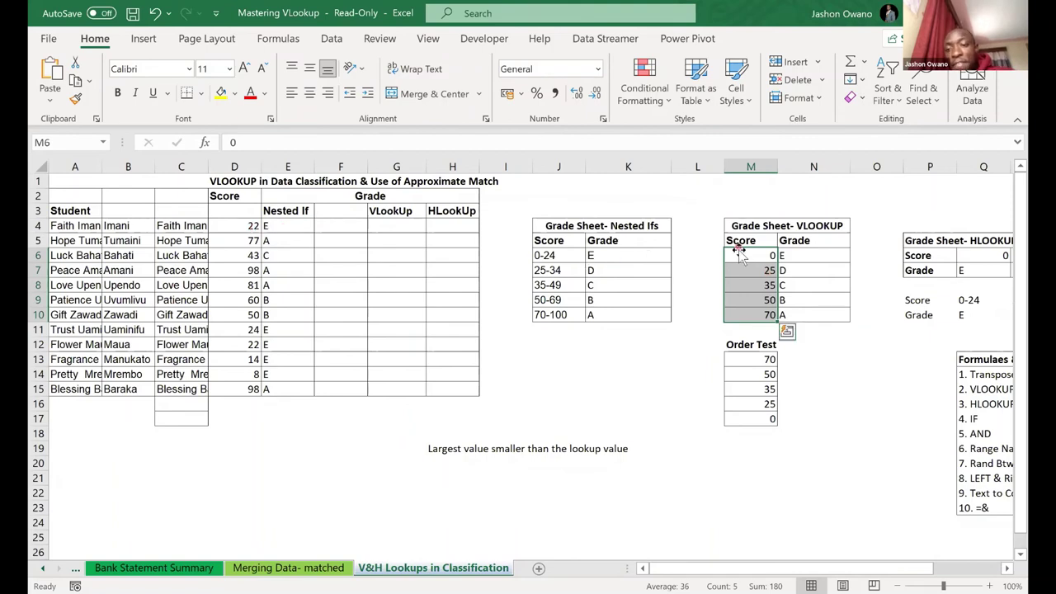
left_click_drag(741, 256, 746, 312)
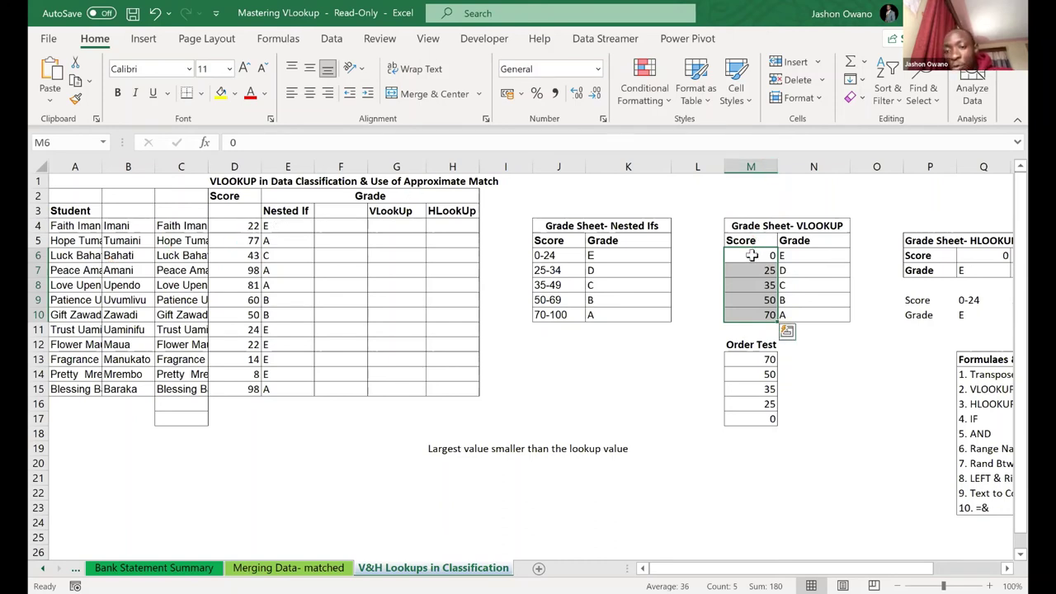
left_click(752, 255)
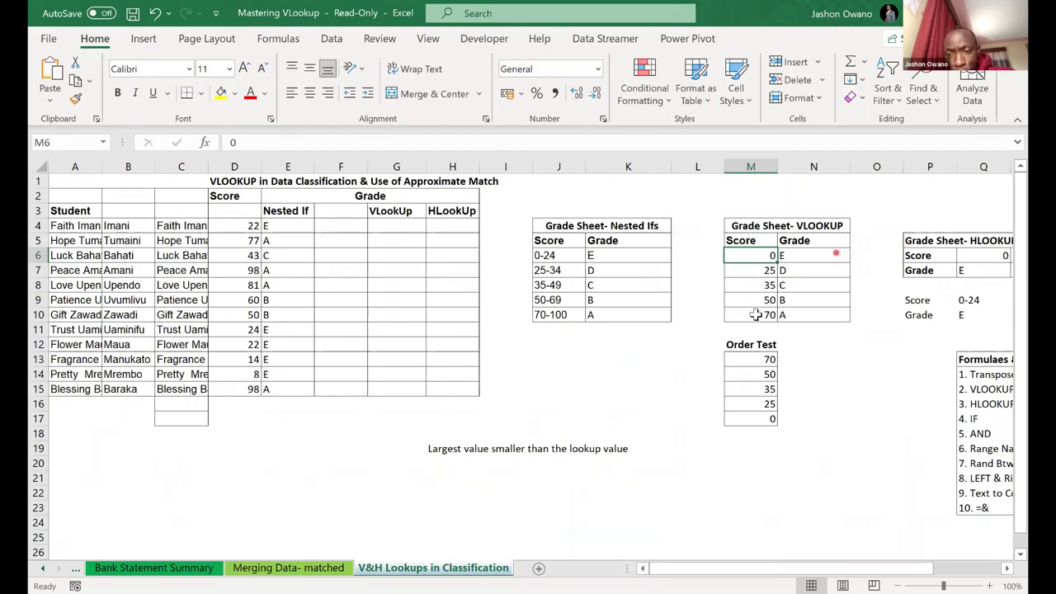
key("ctrl+shift+Down")
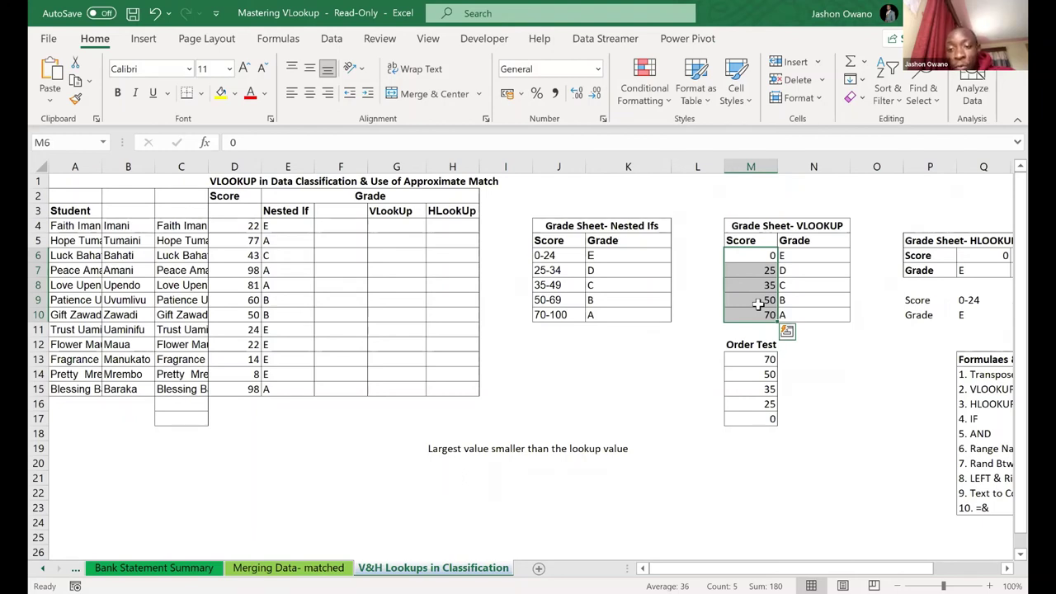
left_click(755, 256)
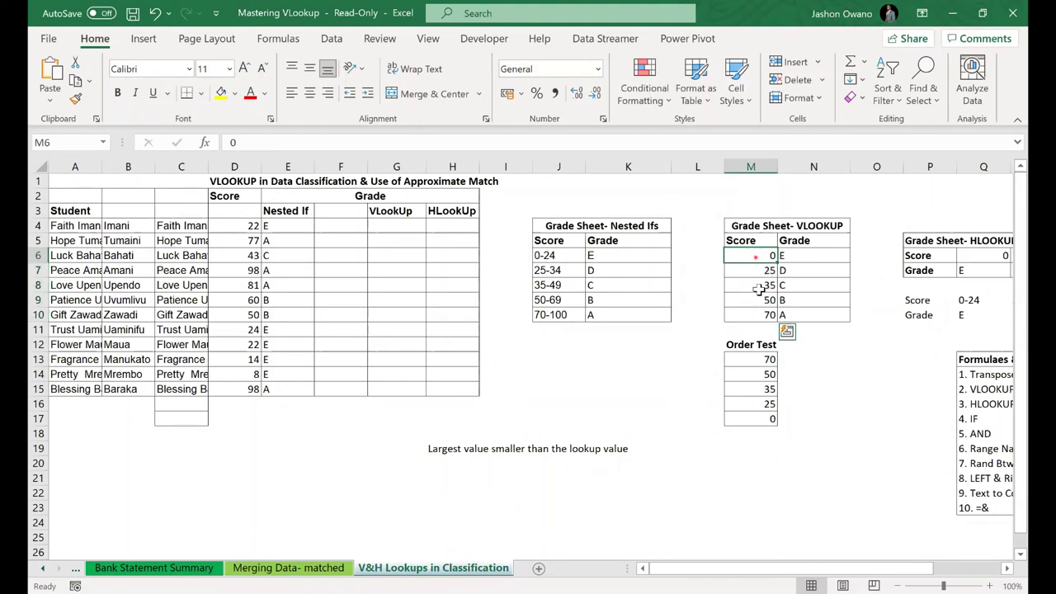
left_click_drag(757, 288, 757, 313)
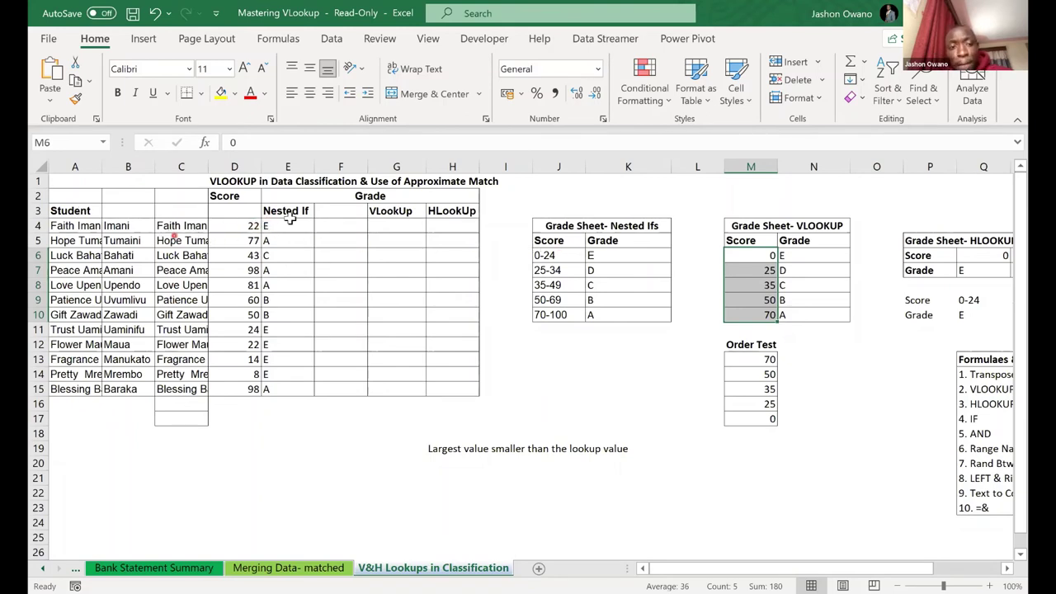
left_click(292, 225)
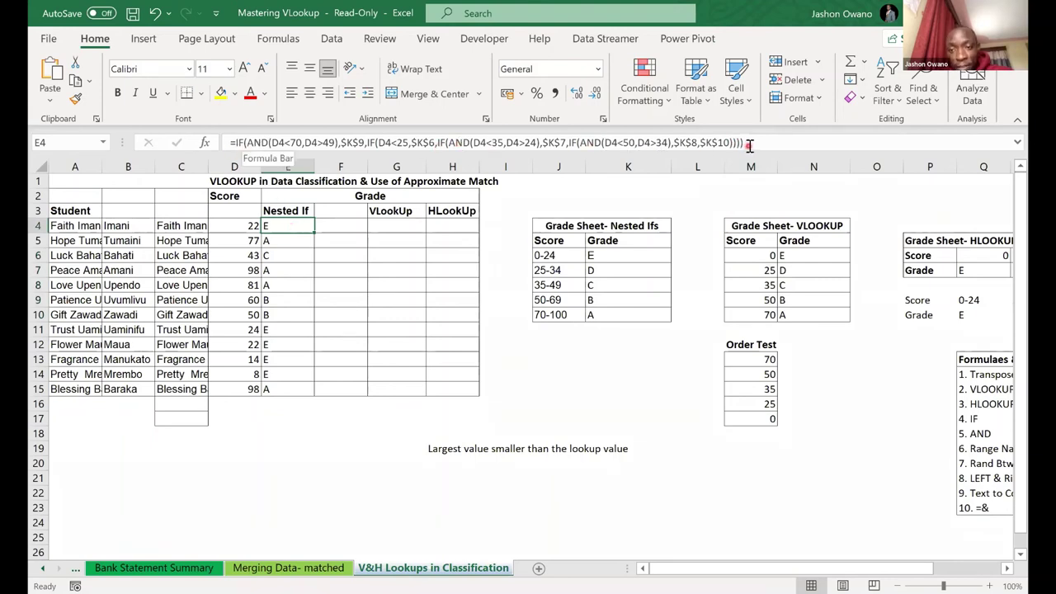
left_click(782, 259)
left_click_drag(760, 261, 607, 257)
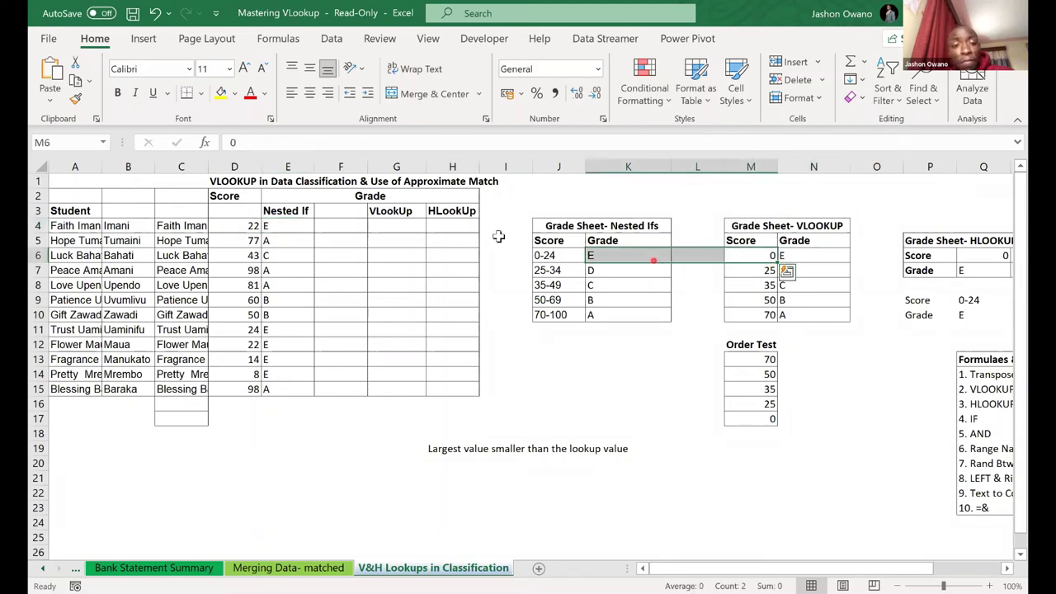
Start a VLOOKUP formula in G4 with D4 as lookup value and the VLScoreChart range M6:N10 as table array
left_click(399, 224)
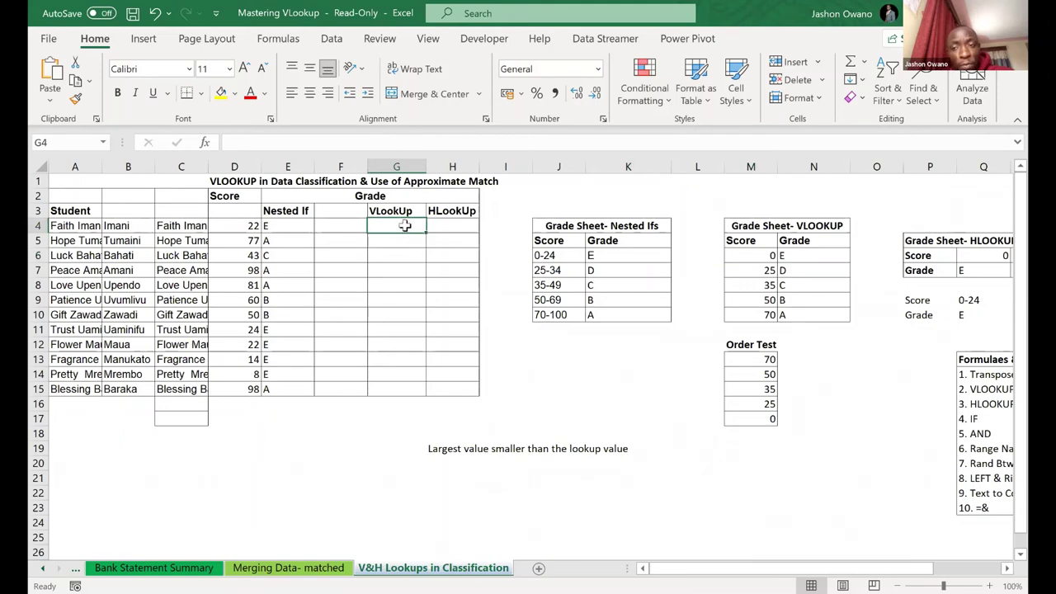
type("=")
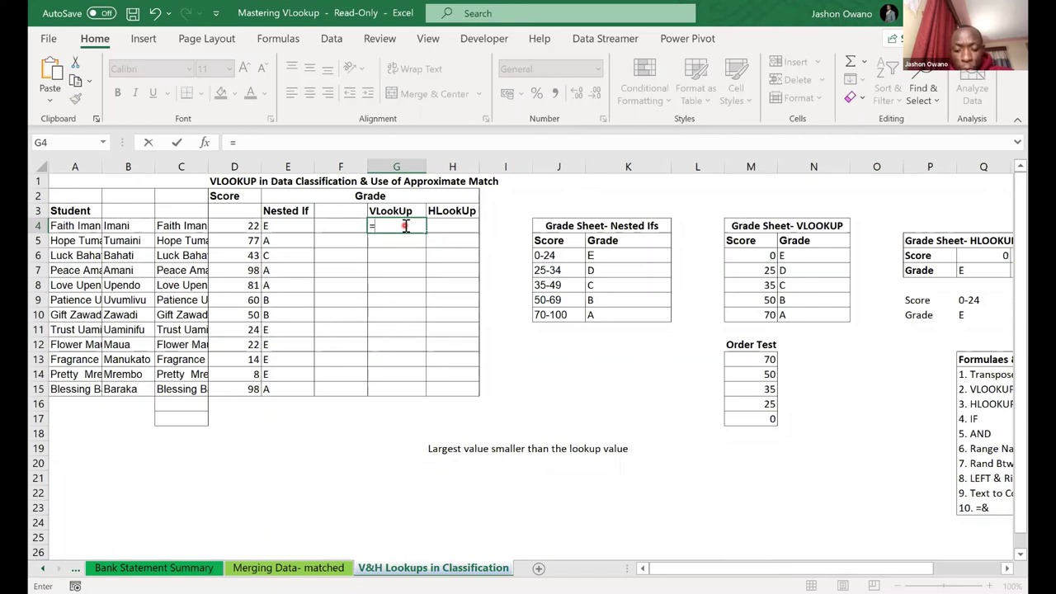
type("vlo")
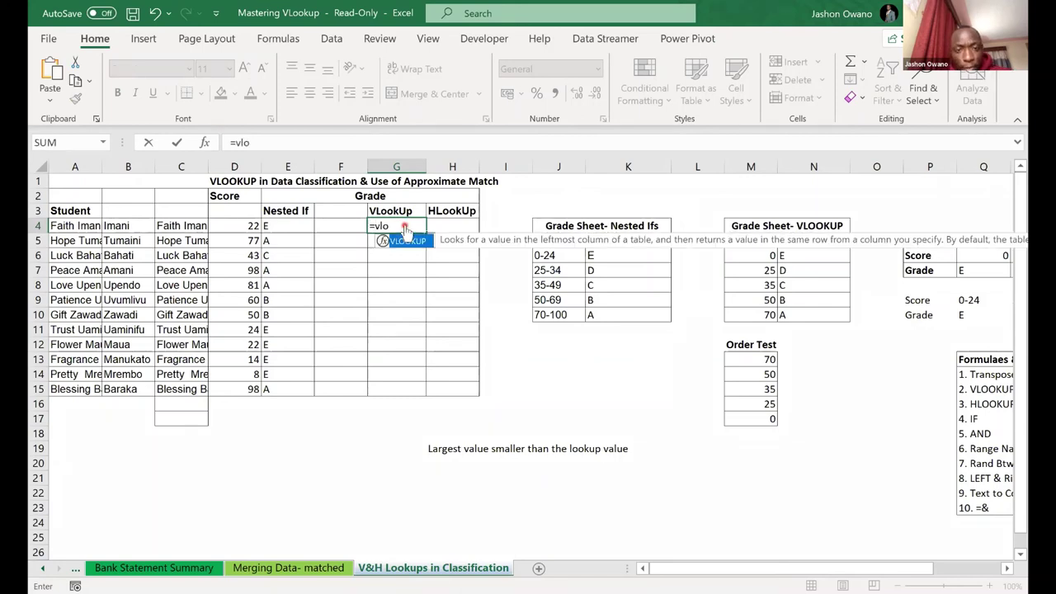
key("Tab")
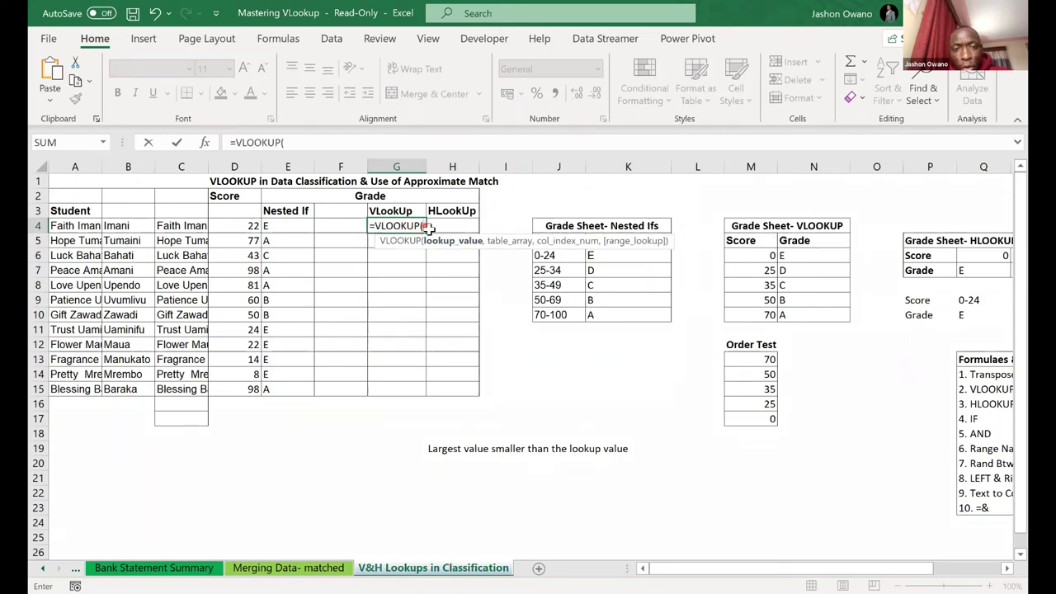
left_click(253, 225)
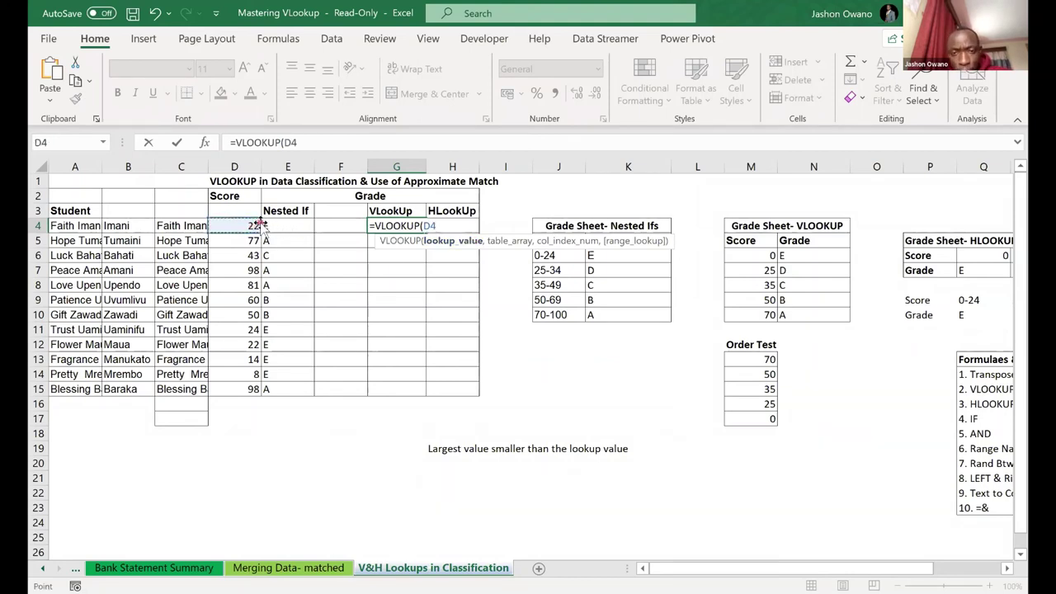
type(",")
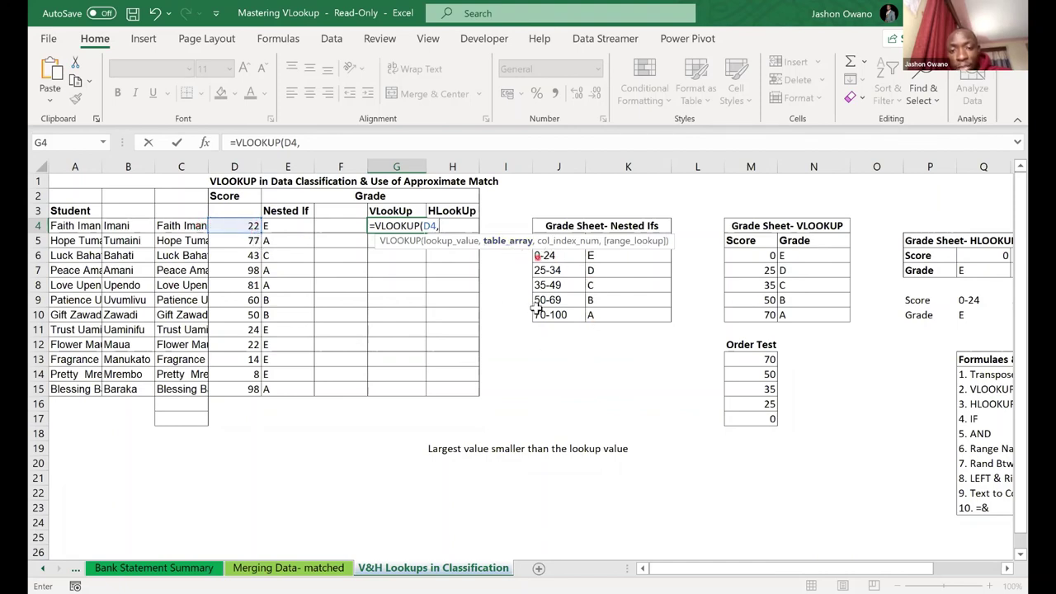
left_click(748, 240)
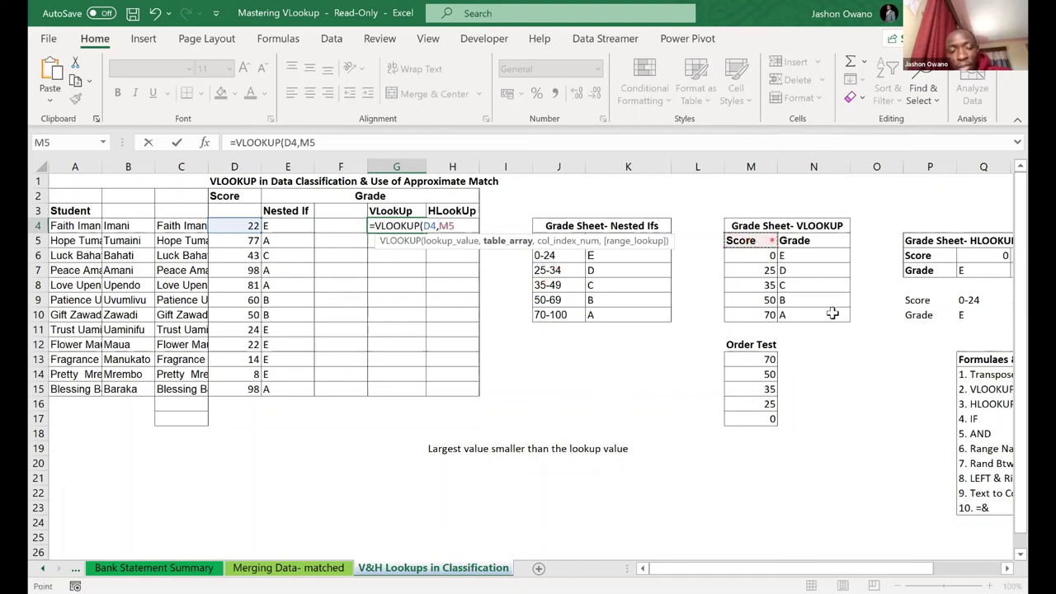
left_click_drag(825, 306, 775, 247)
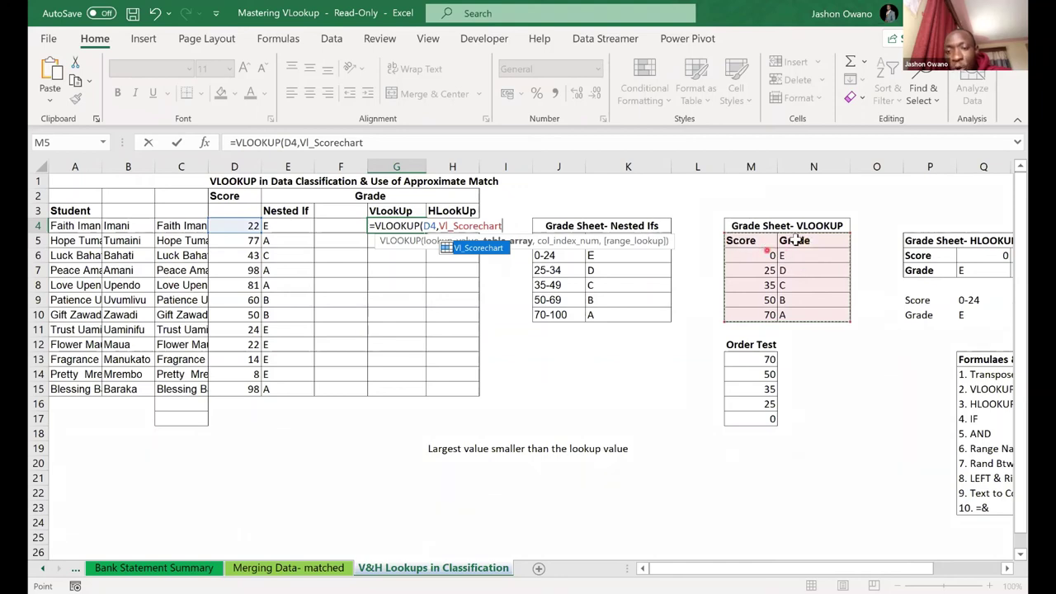
left_click(763, 257)
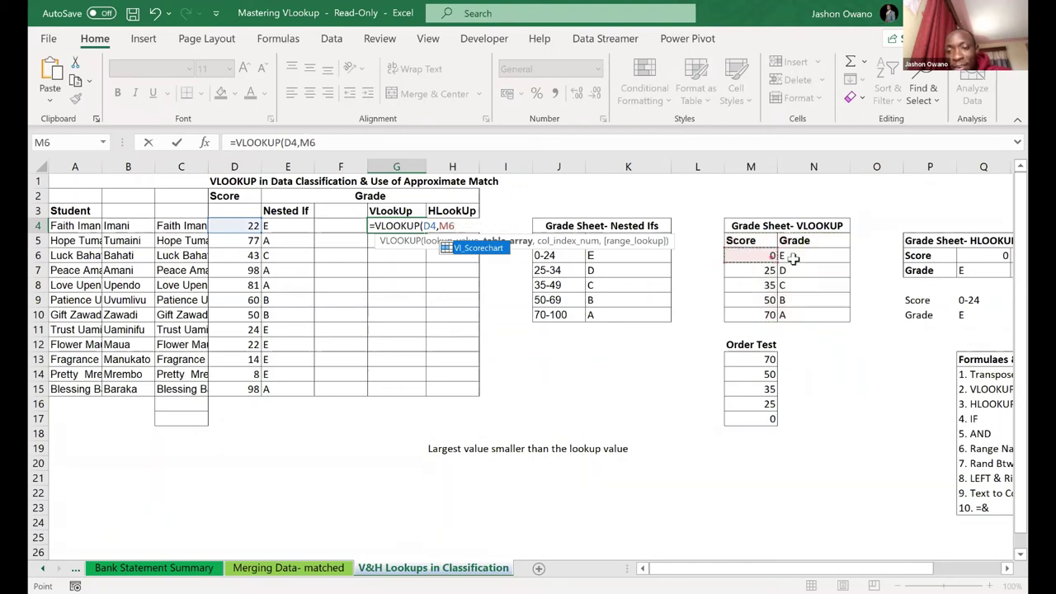
left_click(825, 312, "shift")
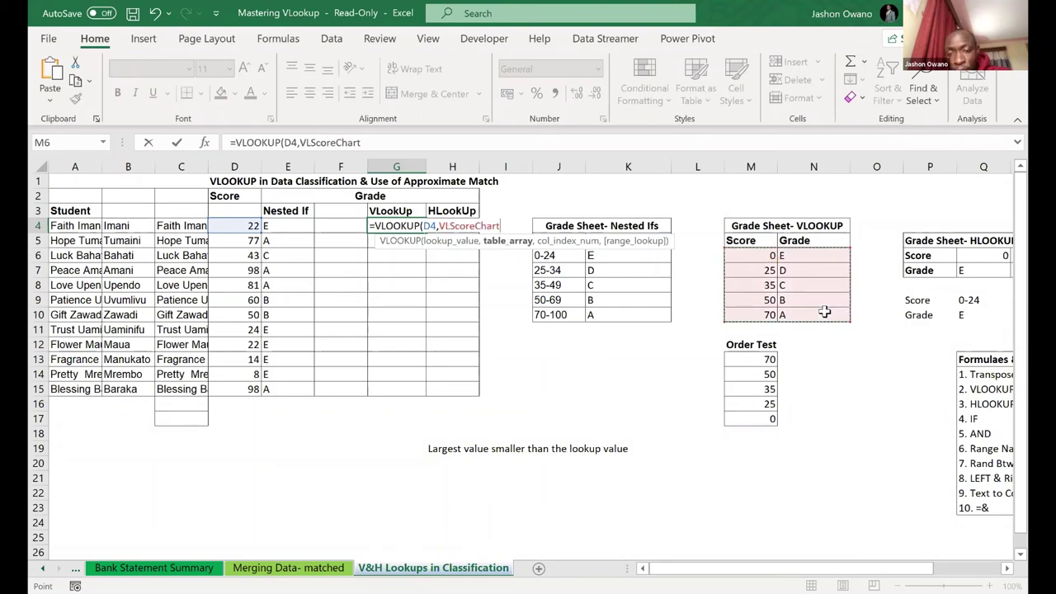
Complete the G4 formula with column index 2 and TRUE for approximate match, and fill it down to G15
type(",2")
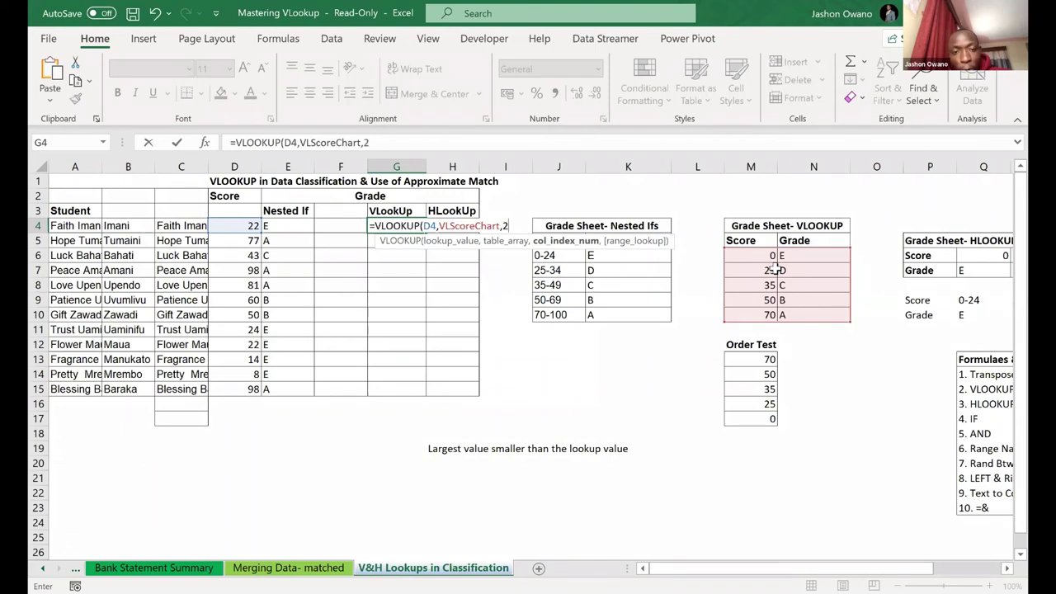
type(",")
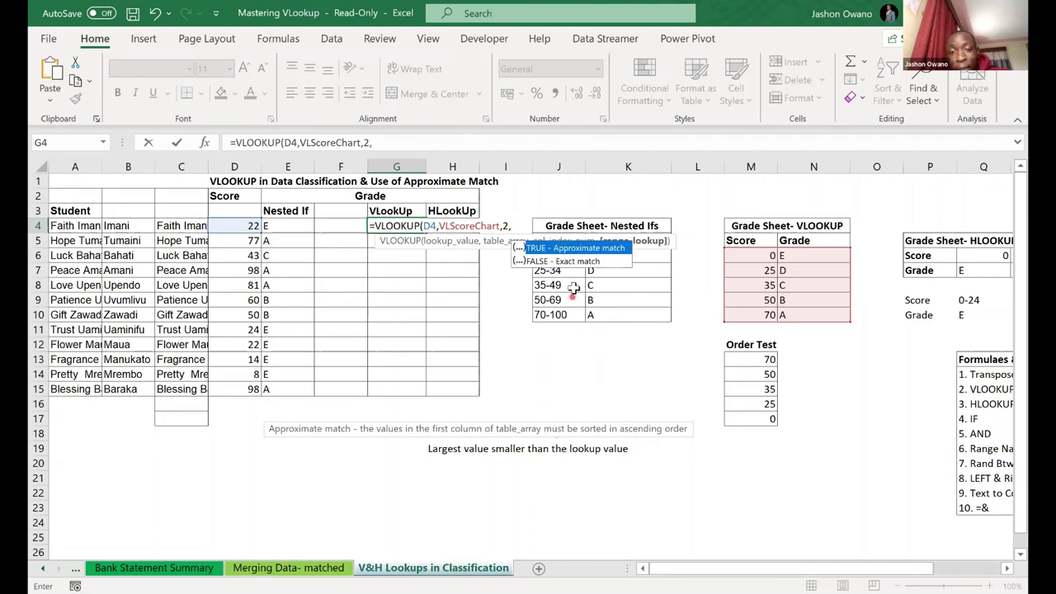
double_click(572, 247)
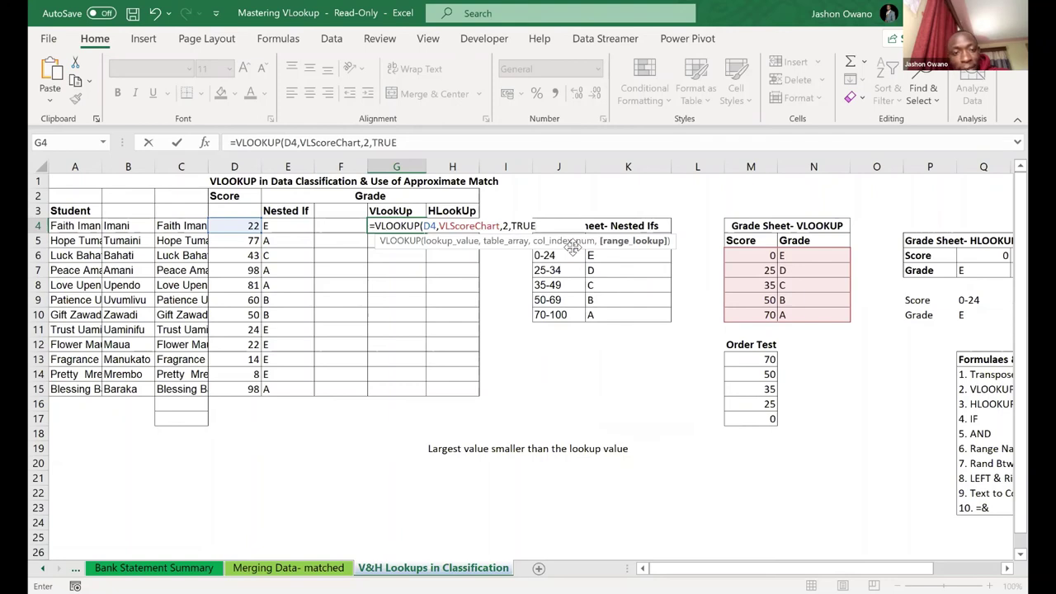
key("Return")
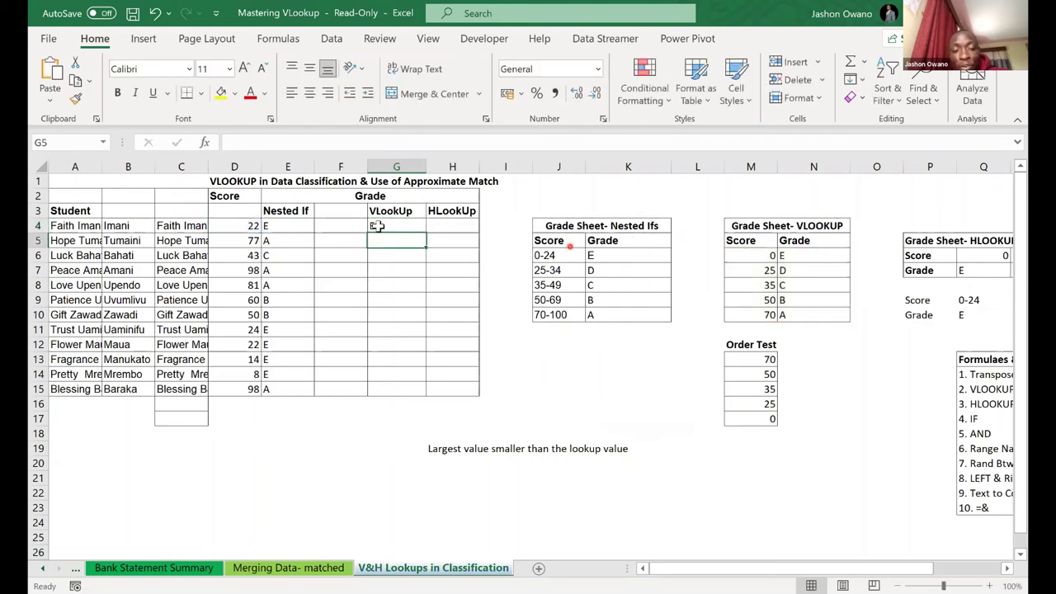
left_click(377, 227)
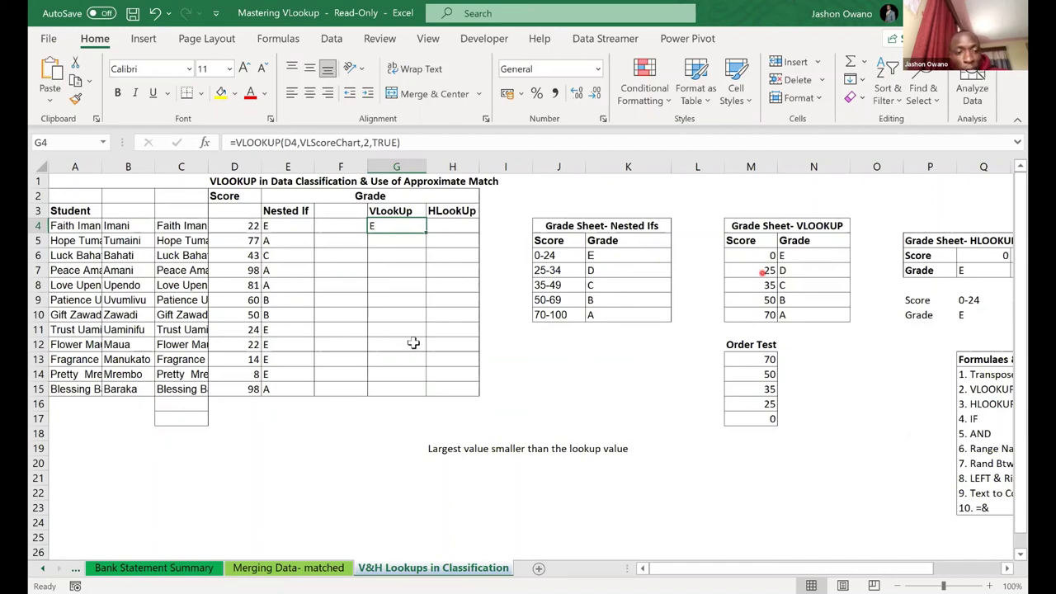
double_click(425, 232)
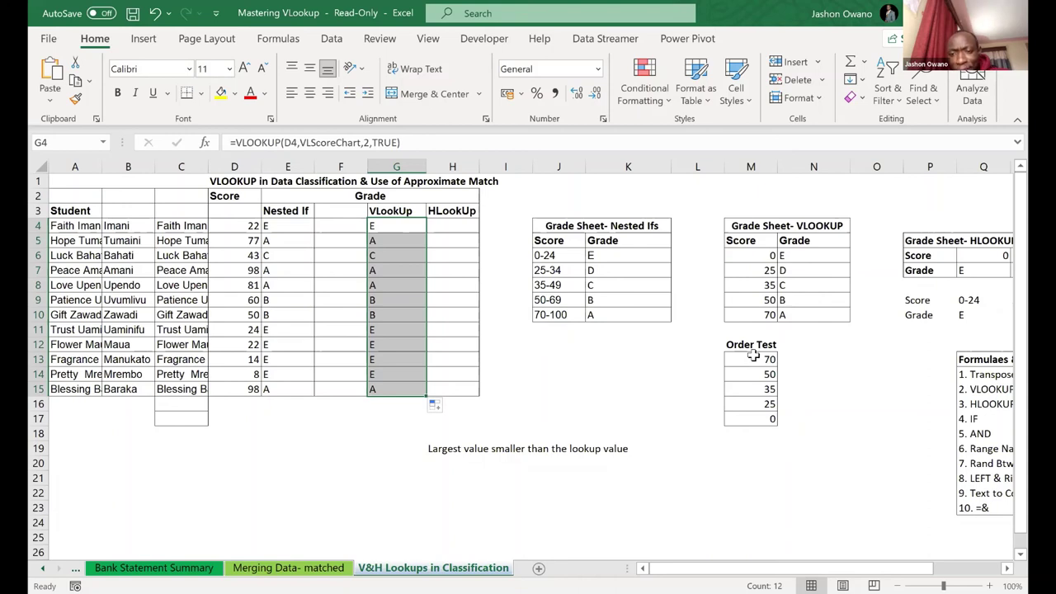
left_click_drag(753, 355, 768, 416)
type("w")
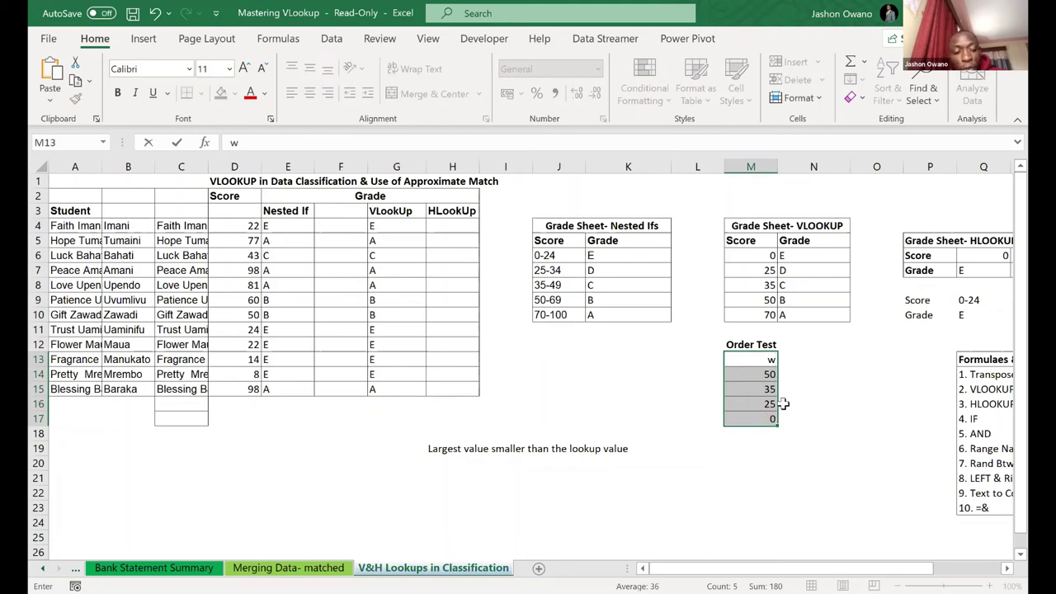
key("Escape")
left_click(804, 389)
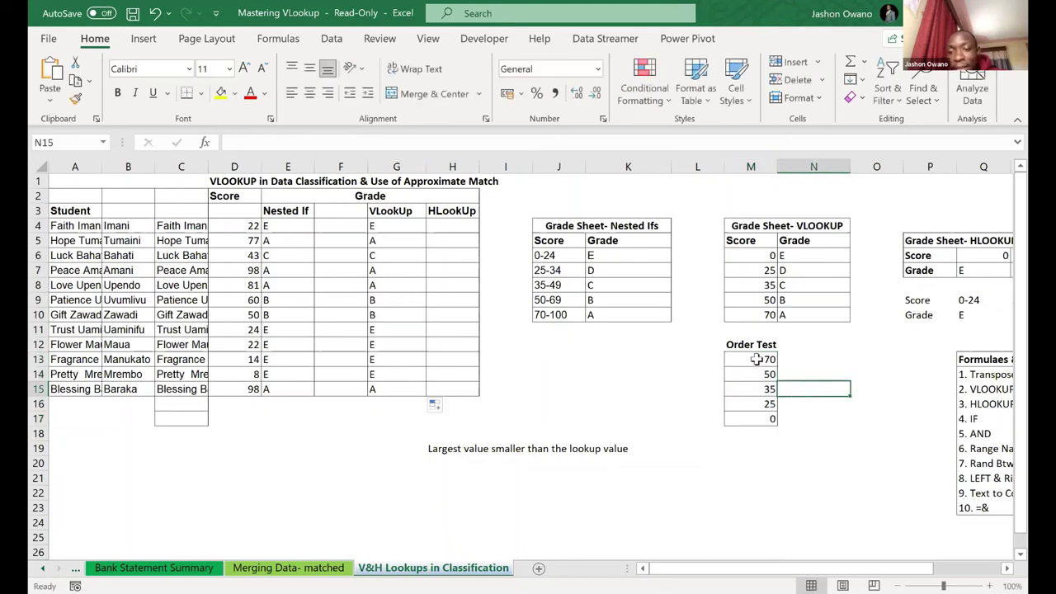
Move the descending Order Test scores M13:M17 onto M6:M10 in the VLOOKUP grade sheet, replacing the existing scores
left_click_drag(756, 359, 759, 415)
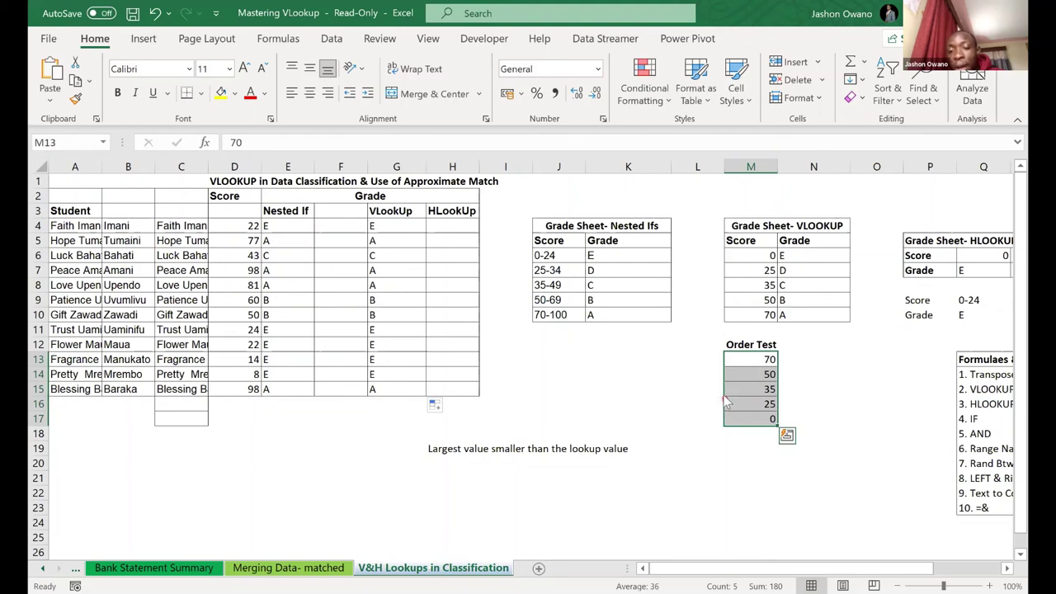
left_click(725, 399)
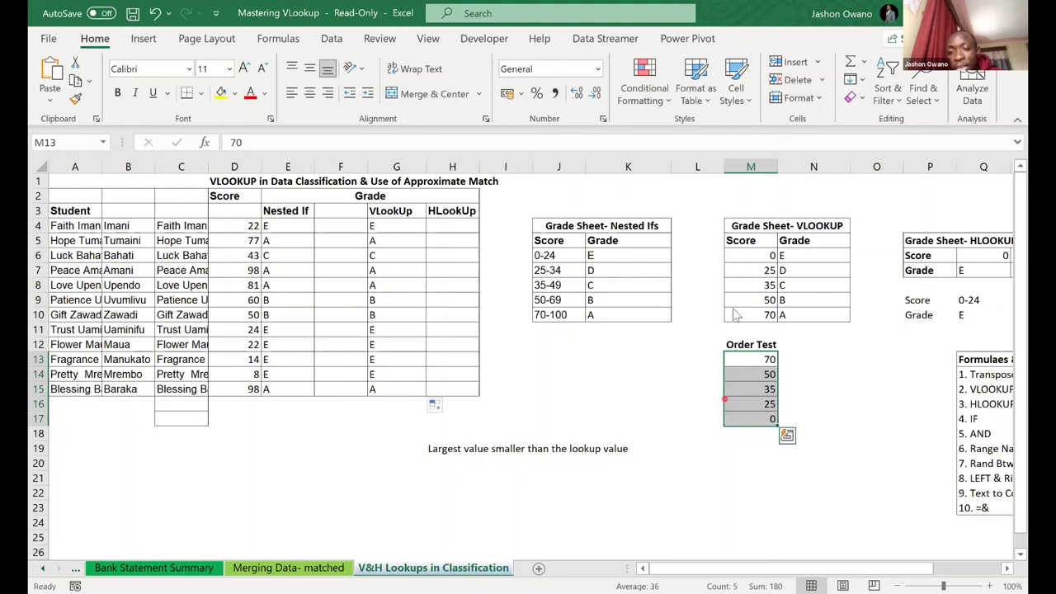
left_click_drag(736, 304, 508, 351)
left_click(506, 348)
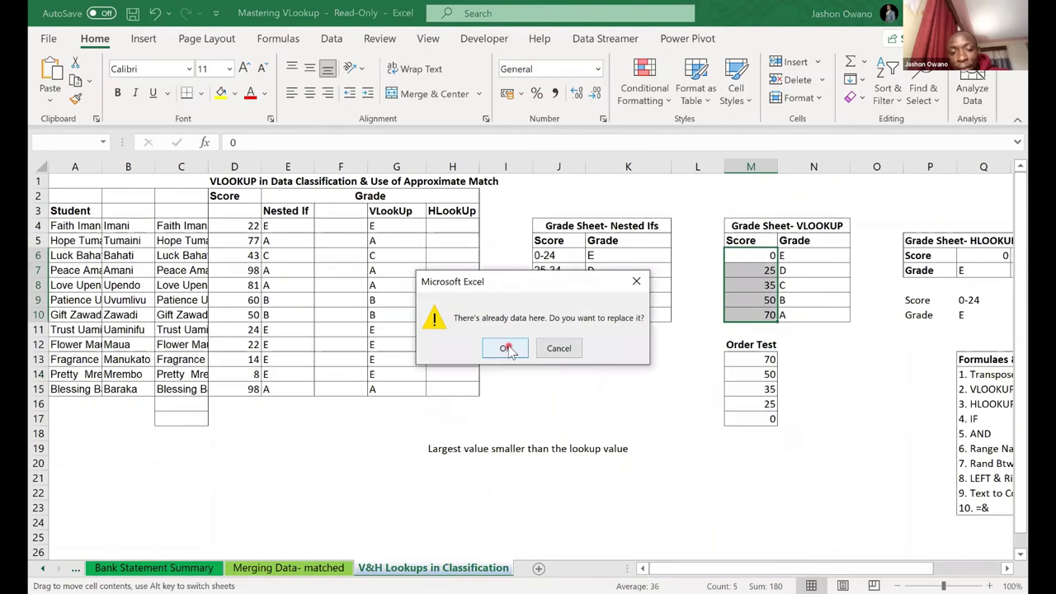
Check the VLookUp grades in G4:G15 against the descending scores and undo the move of the Order Test scores
left_click(388, 224)
left_click_drag(396, 310, 402, 390)
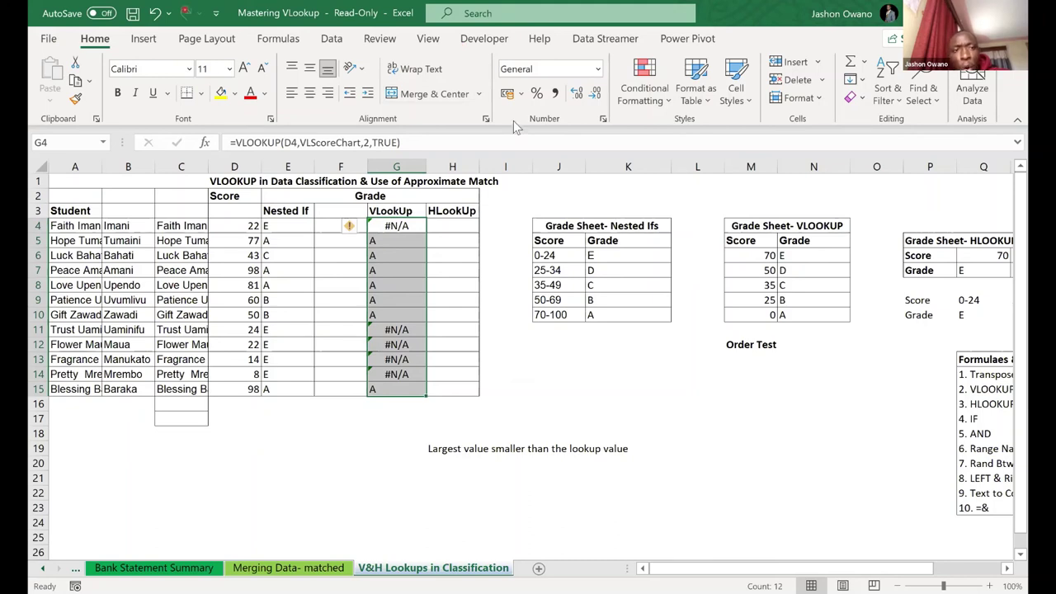
left_click(154, 15)
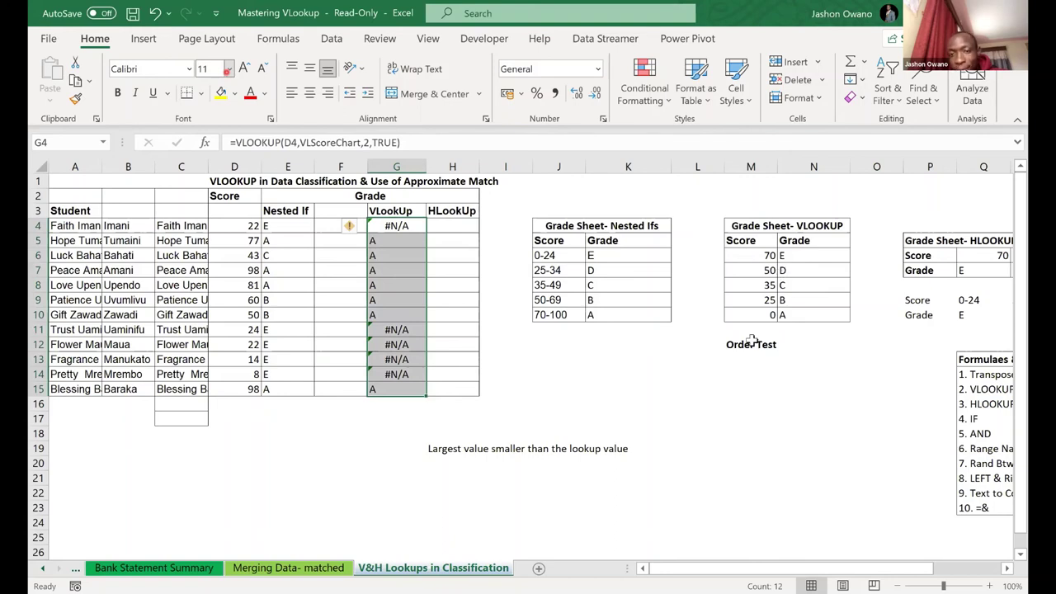
key("ctrl+z")
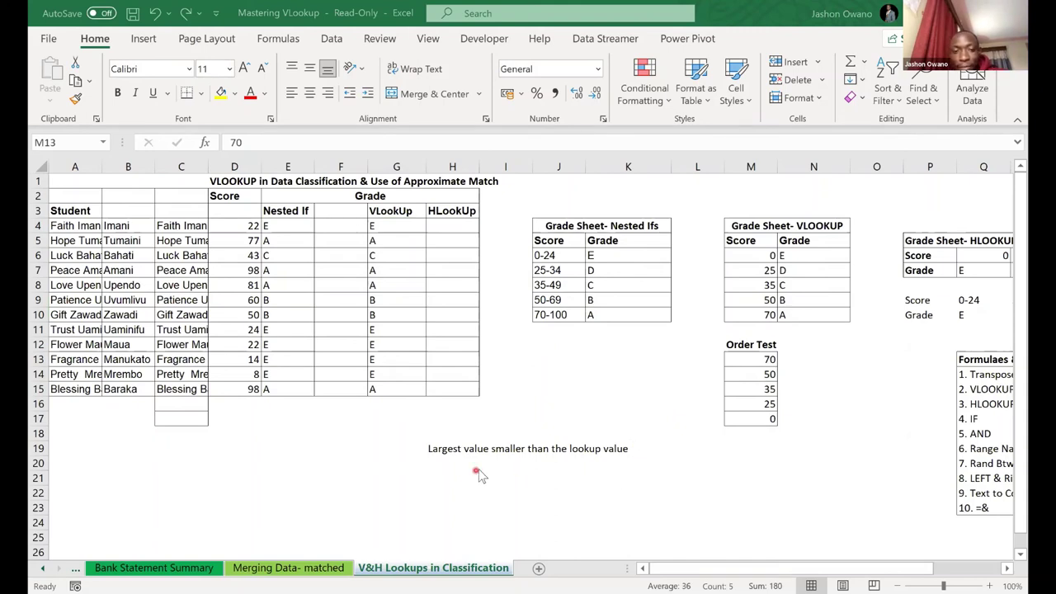
left_click(572, 576)
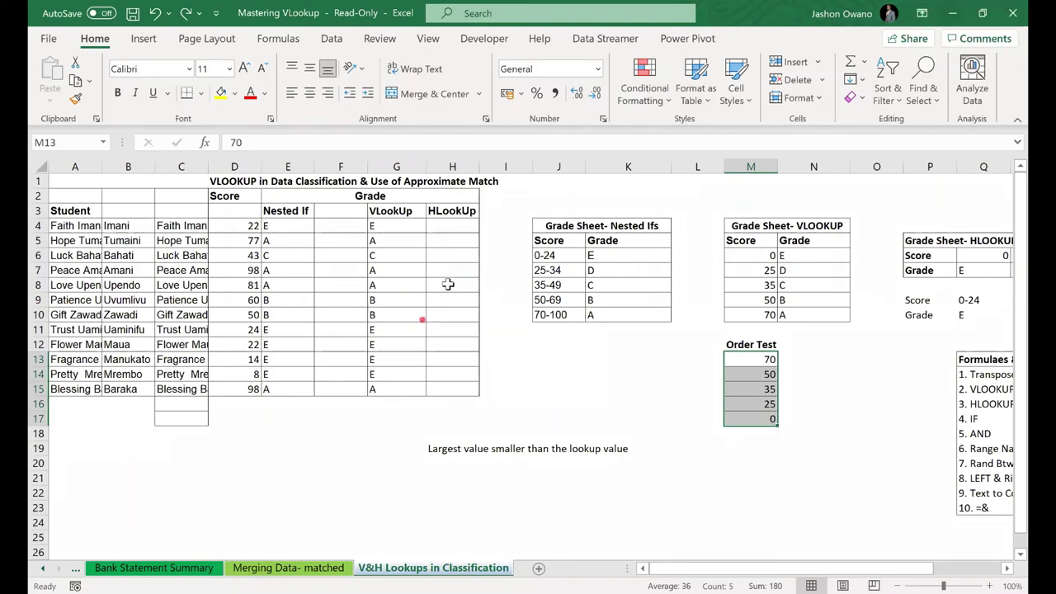
left_click(189, 92)
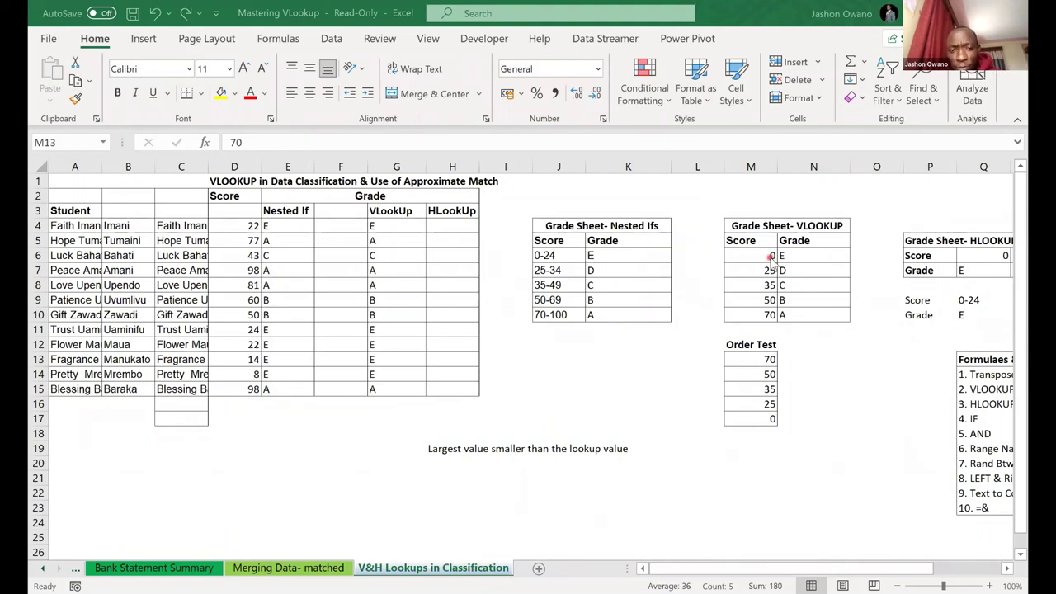
left_click(395, 225)
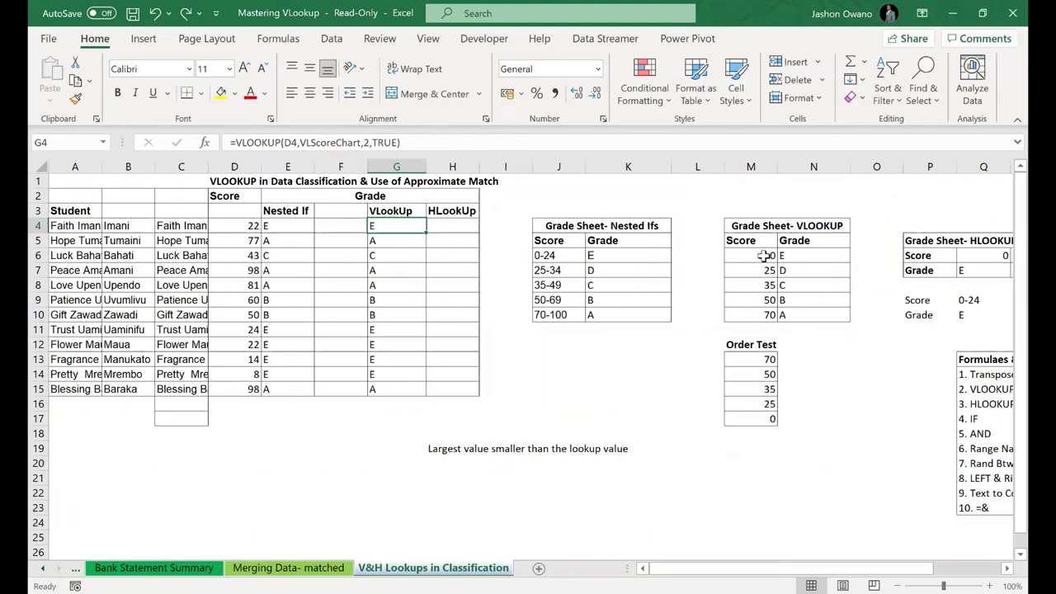
Highlight the VLOOKUP grade range M6:N10, preview the name VLScoreChart in a trial formula in J14, and discard the entry
left_click_drag(766, 255, 834, 324)
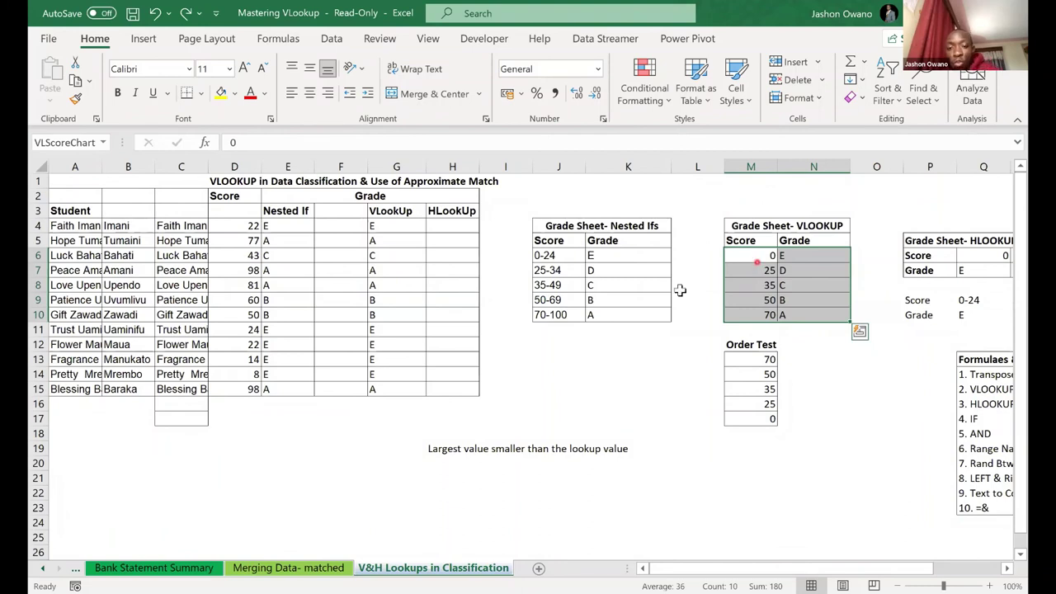
left_click(554, 375)
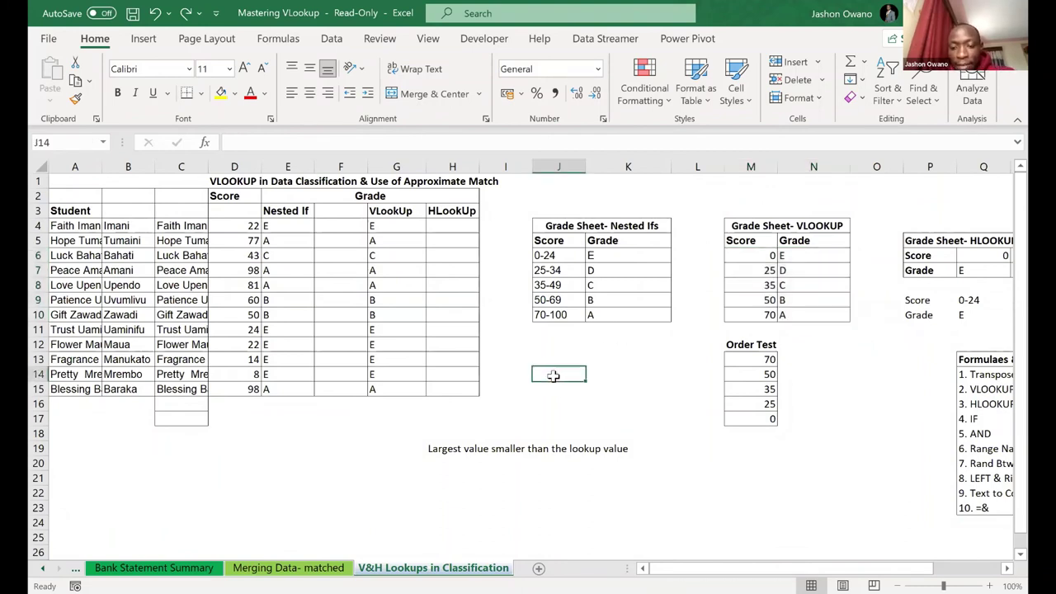
type("=")
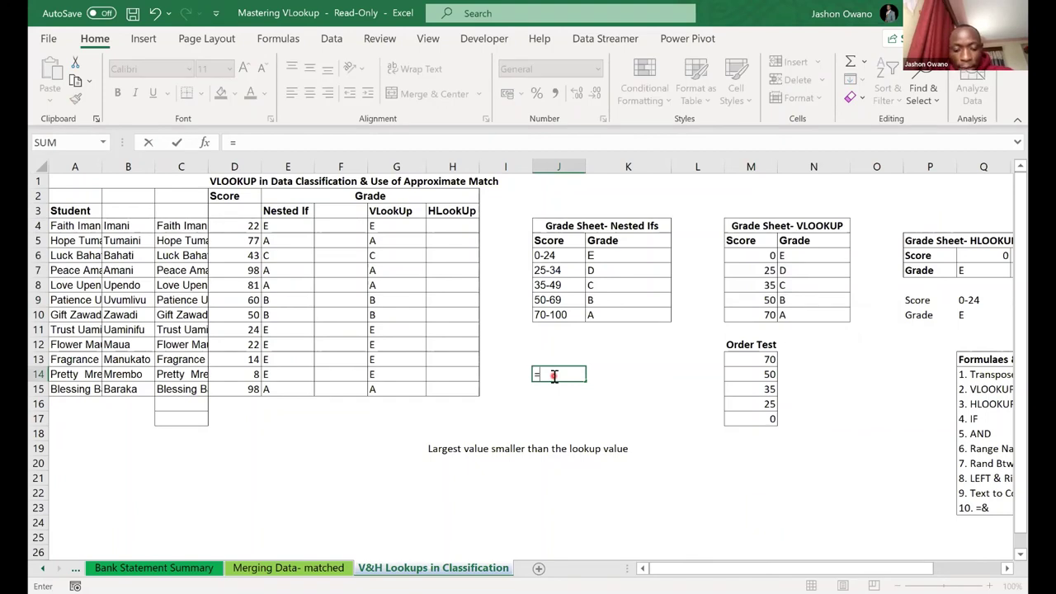
type("vls")
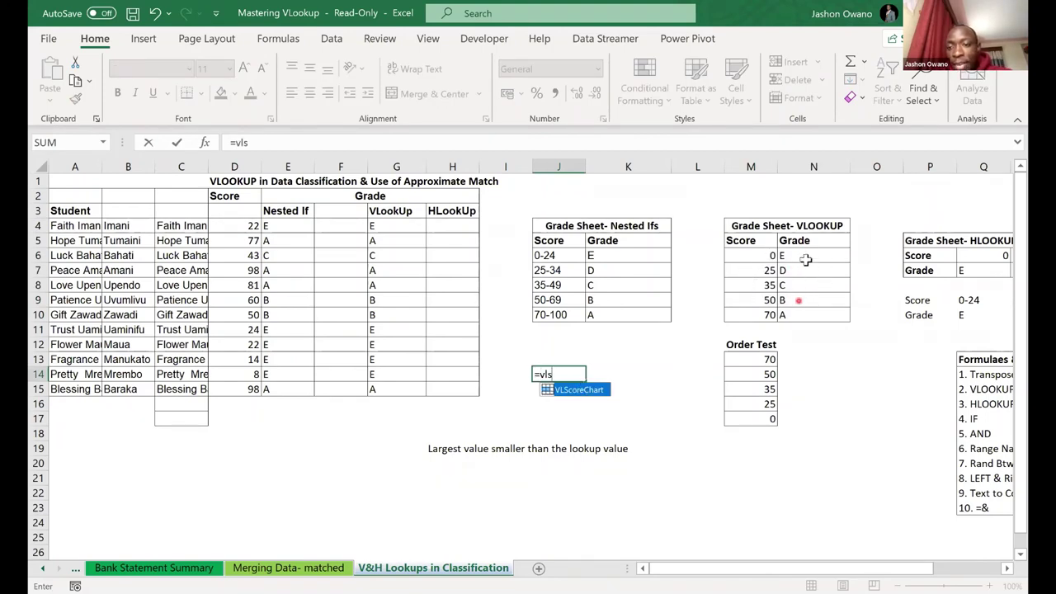
double_click(573, 391)
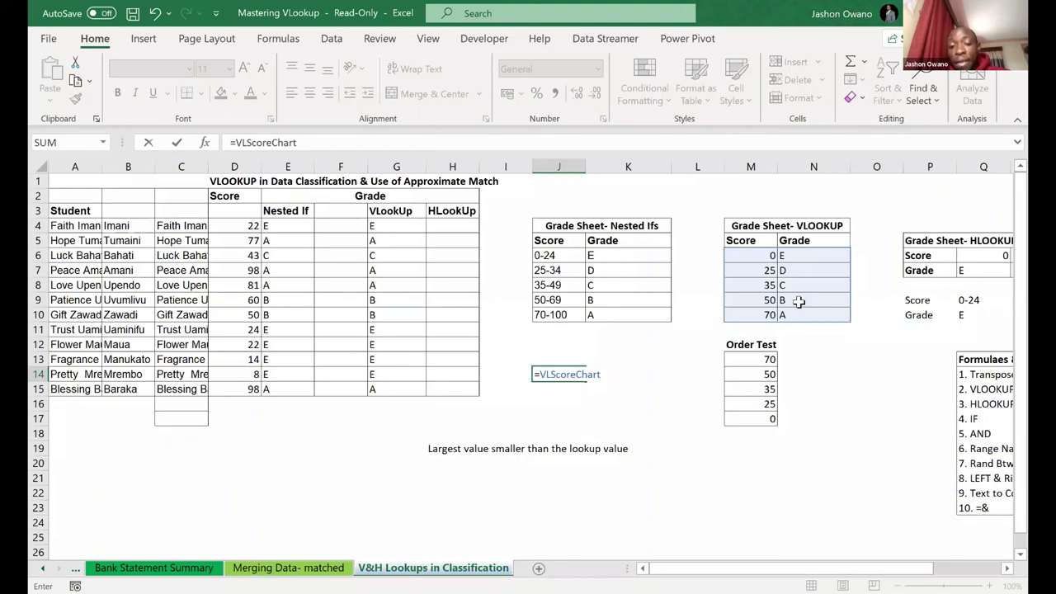
key("BackSpace")
key("BackSpace")
key("BackSpace")
key("BackSpace")
key("BackSpace")
key("Escape")
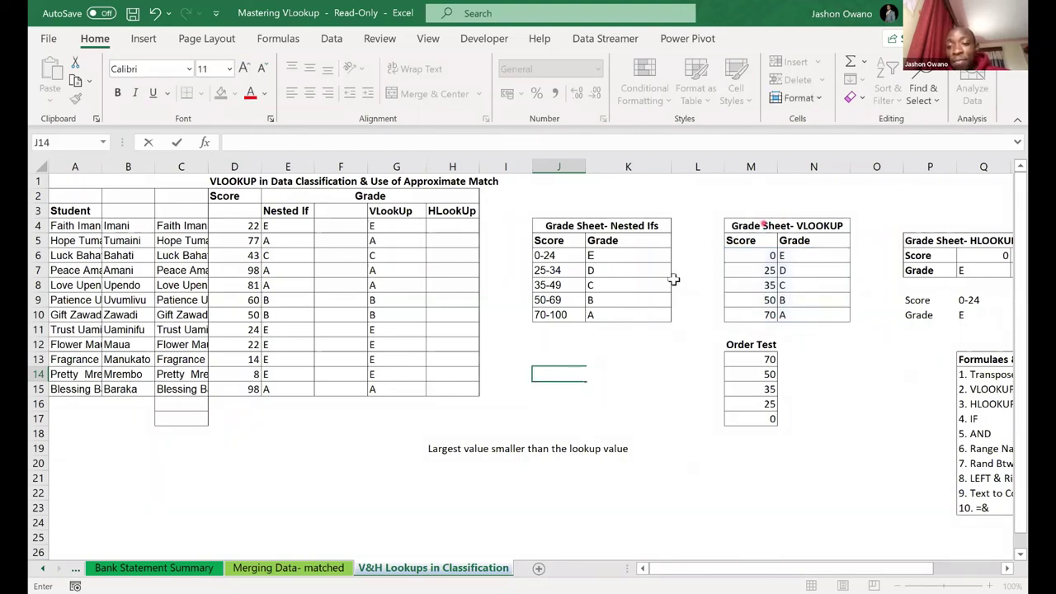
Highlight columns M:N and the headed grade table M5:N10 as alternative ranges that can be named
left_click(753, 165)
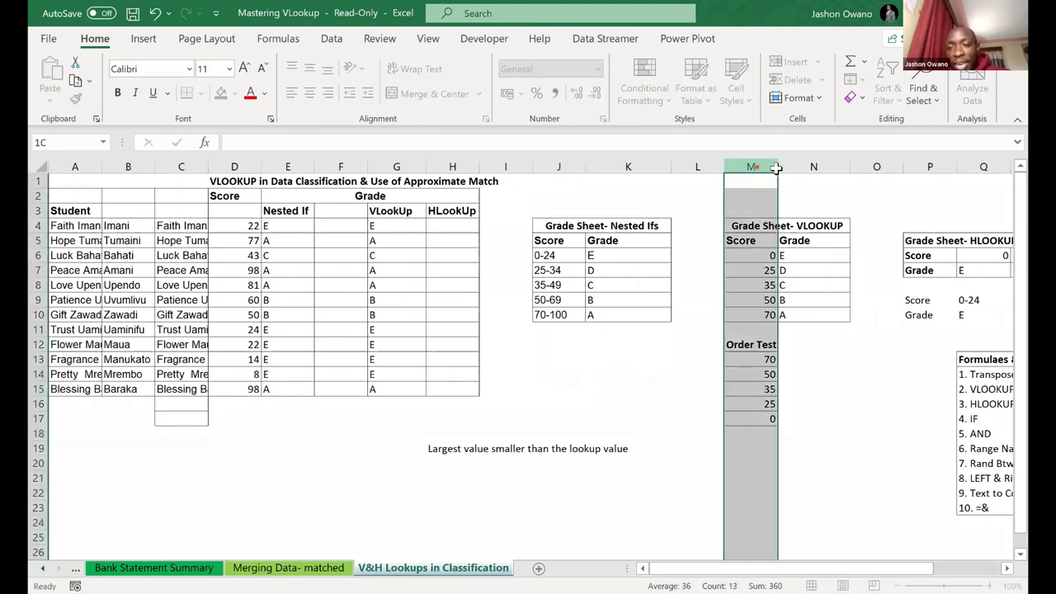
key("shift+Right")
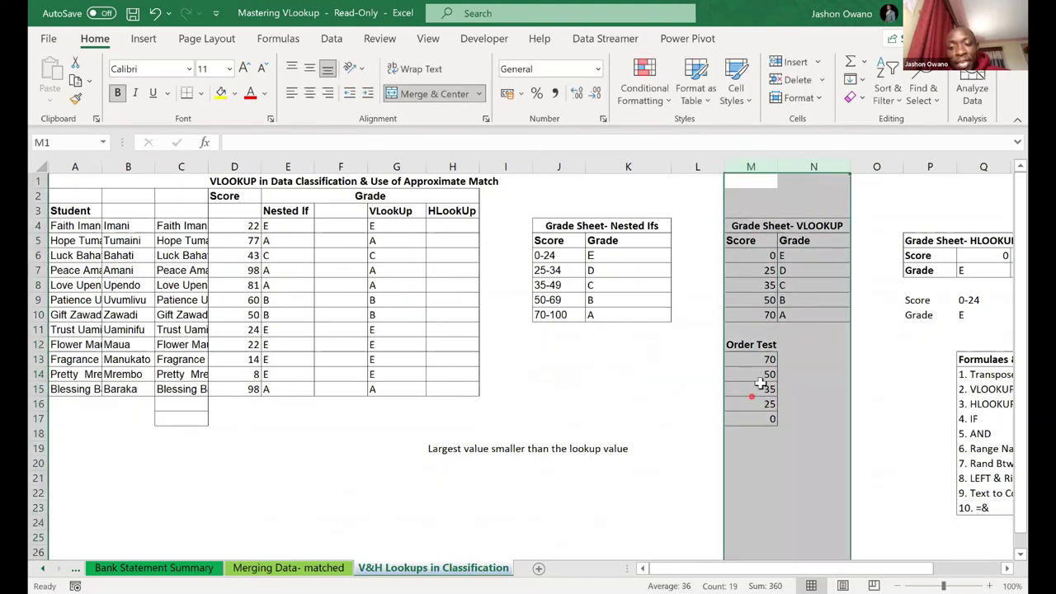
left_click(746, 242)
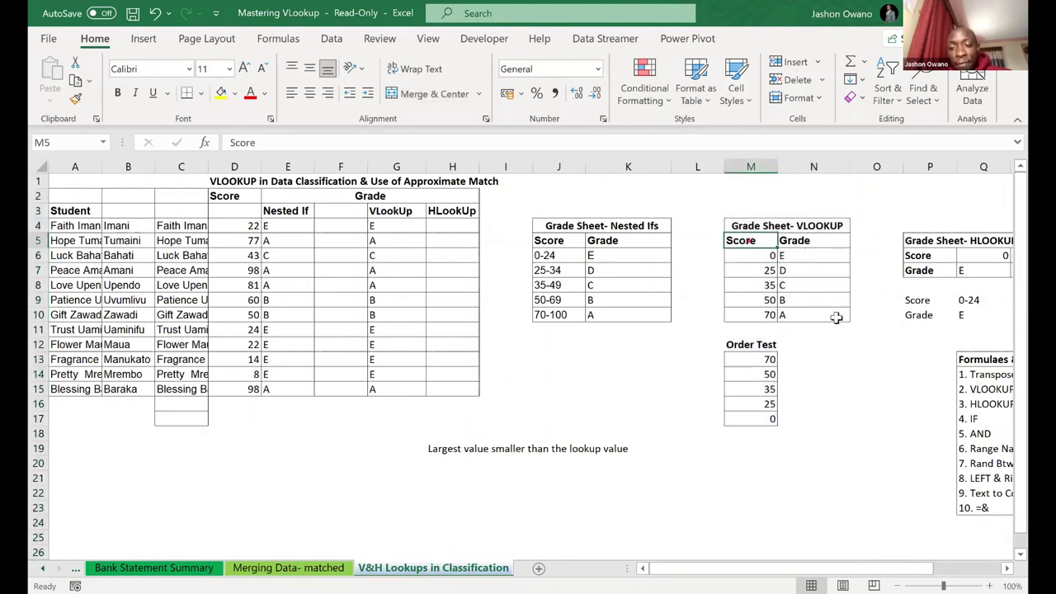
key("shift+Right")
key("ctrl+shift+Down")
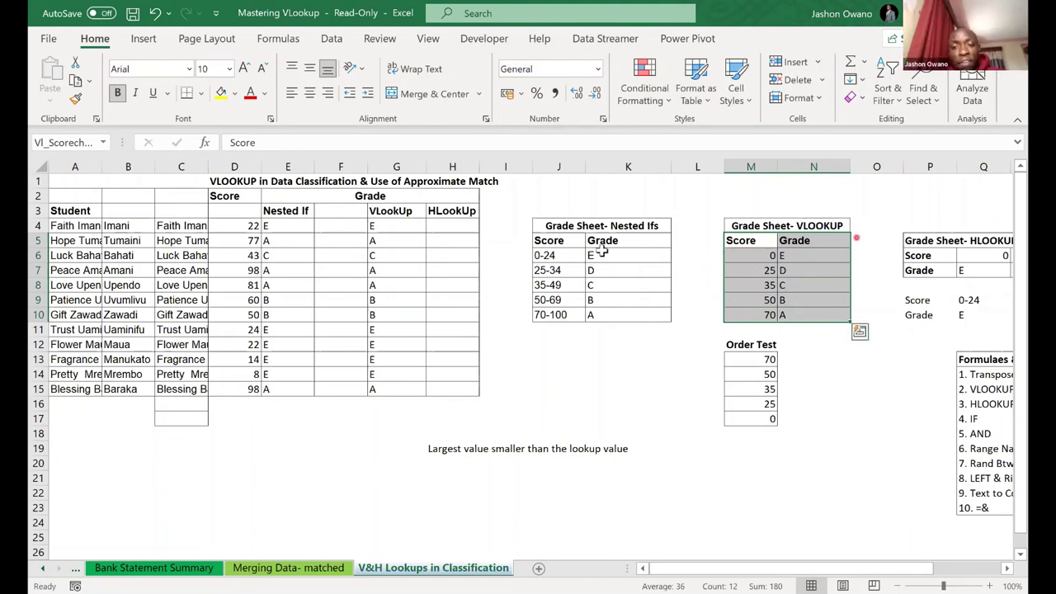
Define a named range for the nested IF grade sheet J5:K10 using a sample surname, and reselect the range to check its name
left_click(554, 240)
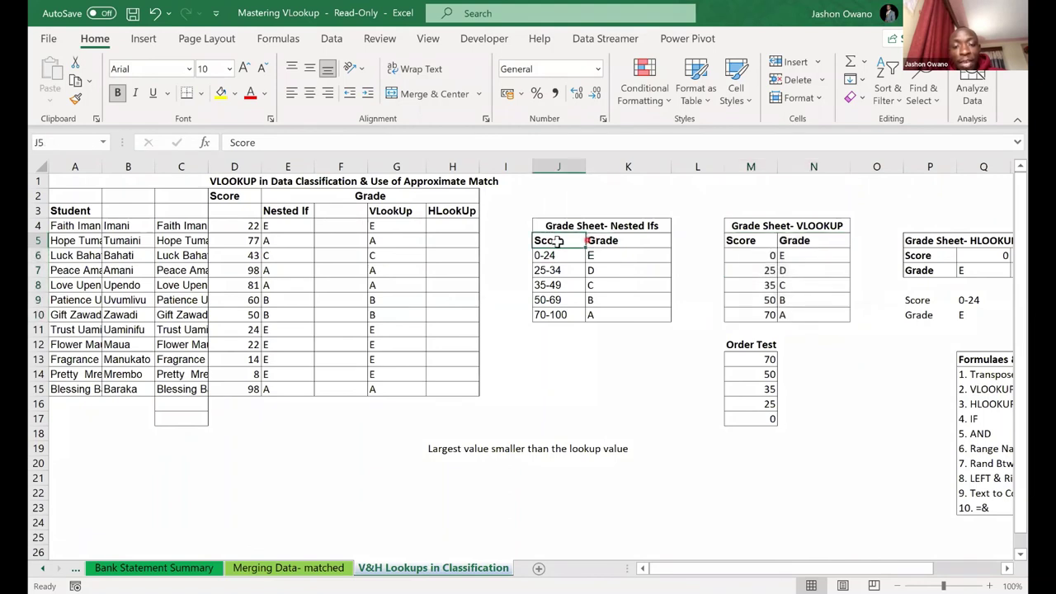
left_click_drag(558, 240, 651, 315)
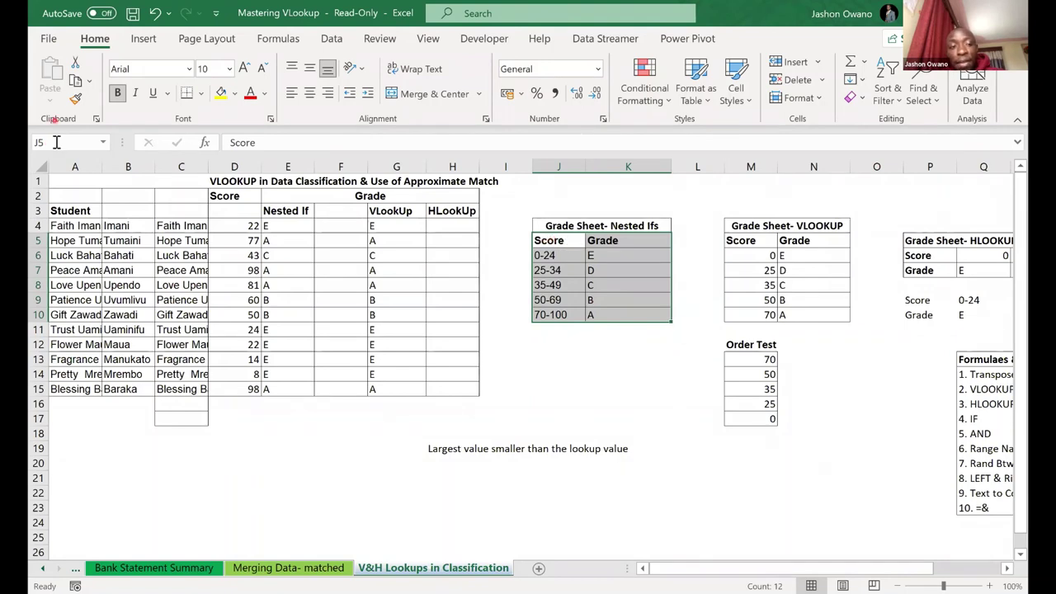
left_click(56, 142)
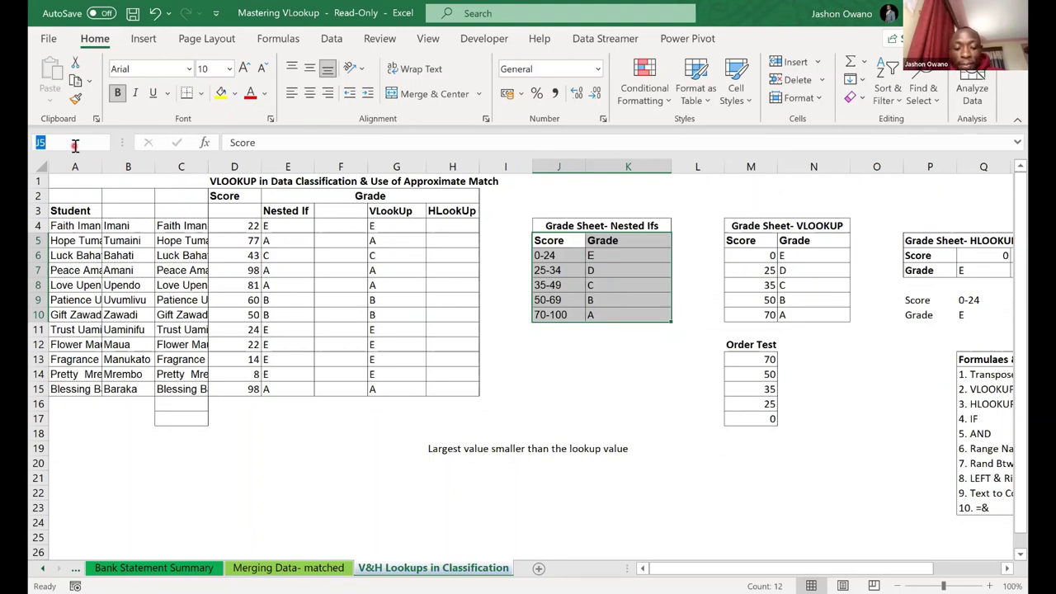
type("G")
type("ong")
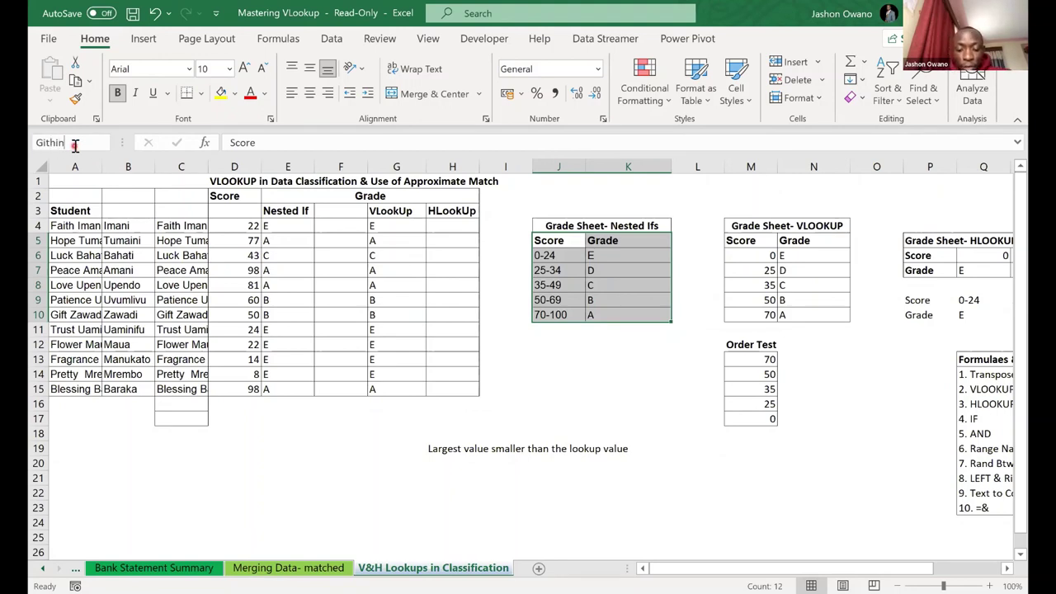
key("Escape")
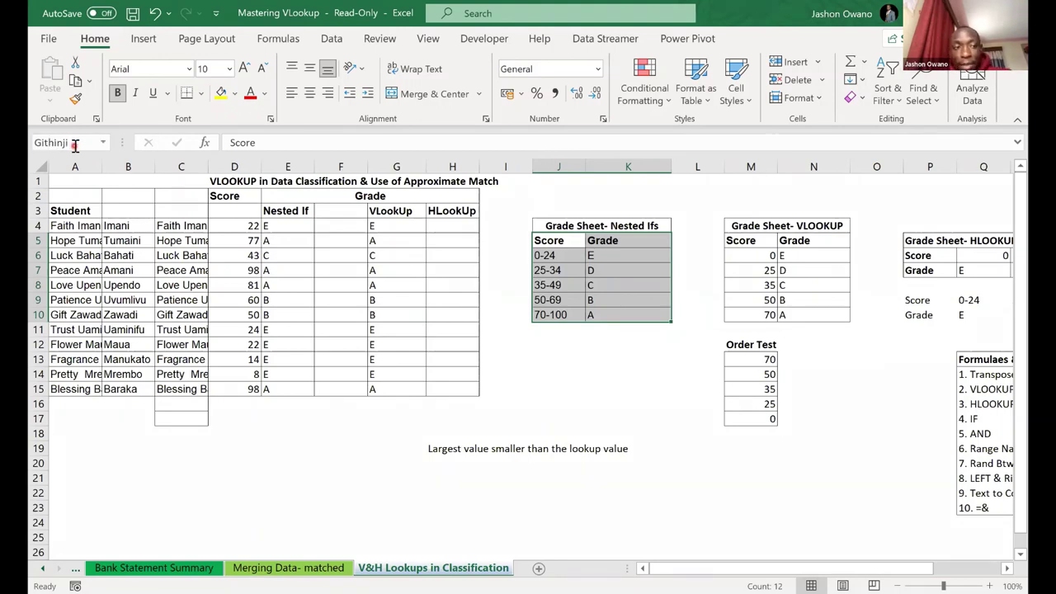
left_click(540, 401)
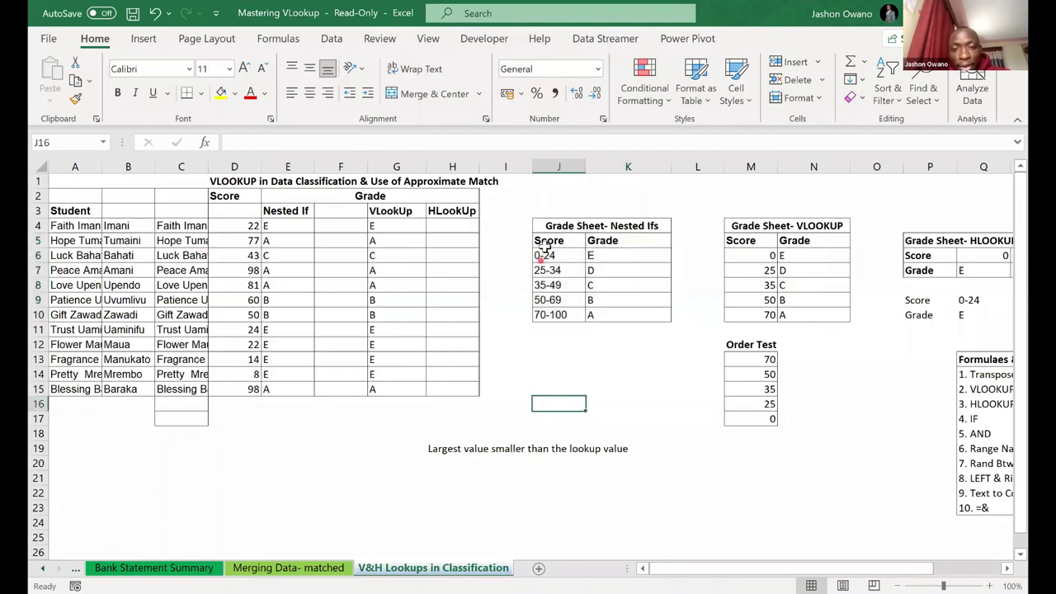
left_click_drag(544, 243, 639, 314)
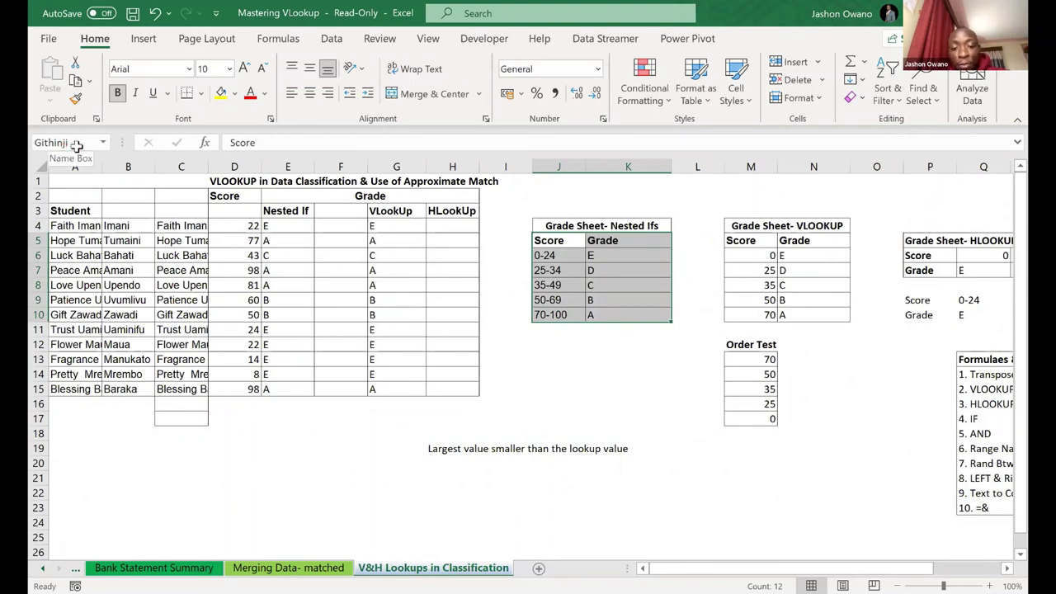
Preview the new named range for J5:K10 in a trial formula in J18, and discard the entry
left_click(560, 431)
type("=")
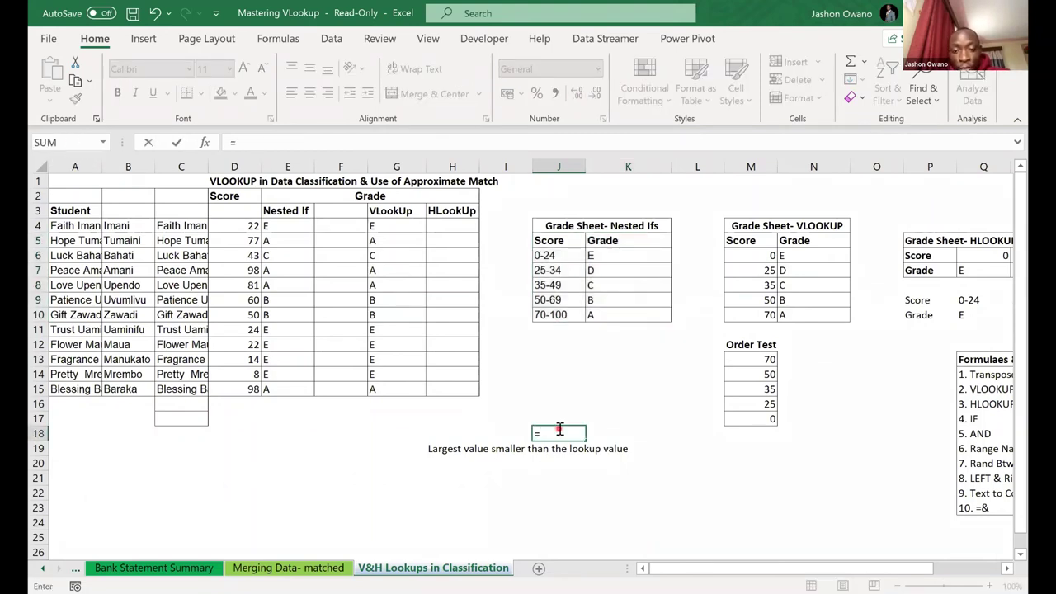
type("gi")
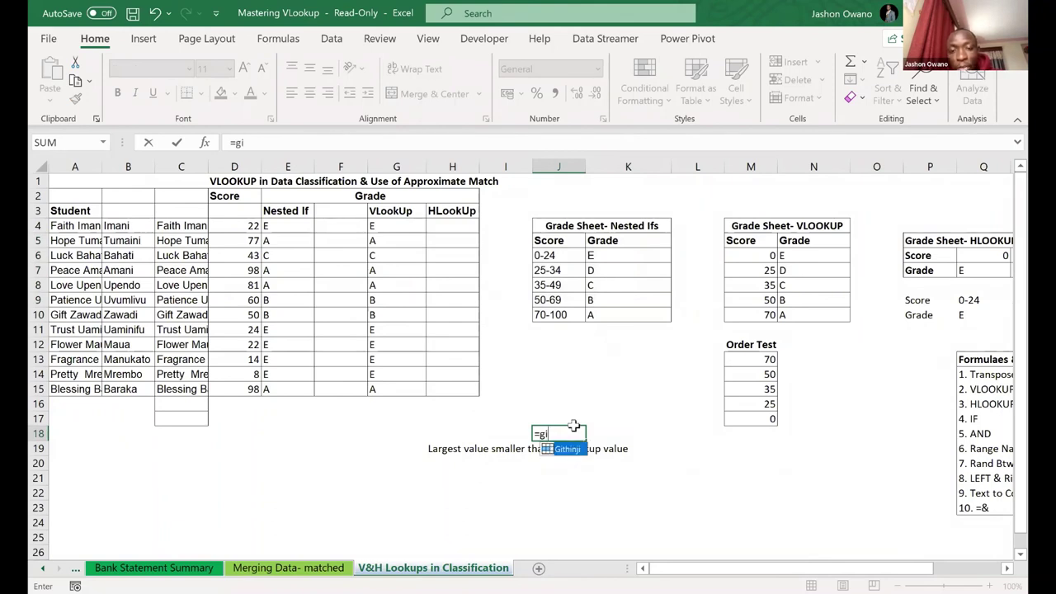
key("Tab")
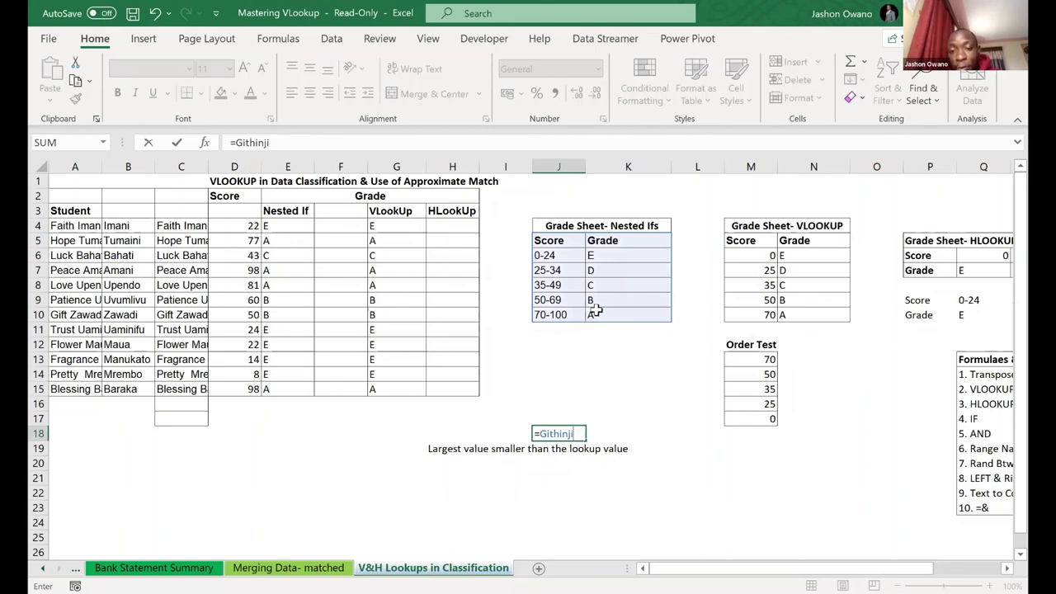
key("BackSpace")
key("BackSpace")
key("BackSpace")
key("BackSpace")
key("BackSpace")
key("BackSpace")
key("BackSpace")
key("BackSpace")
key("BackSpace")
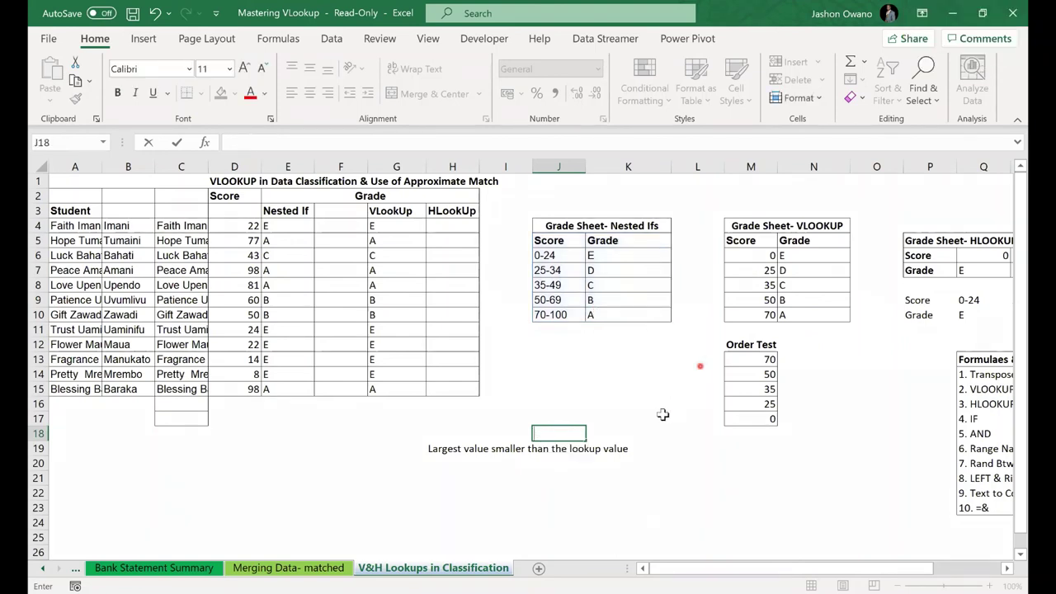
left_click(663, 414)
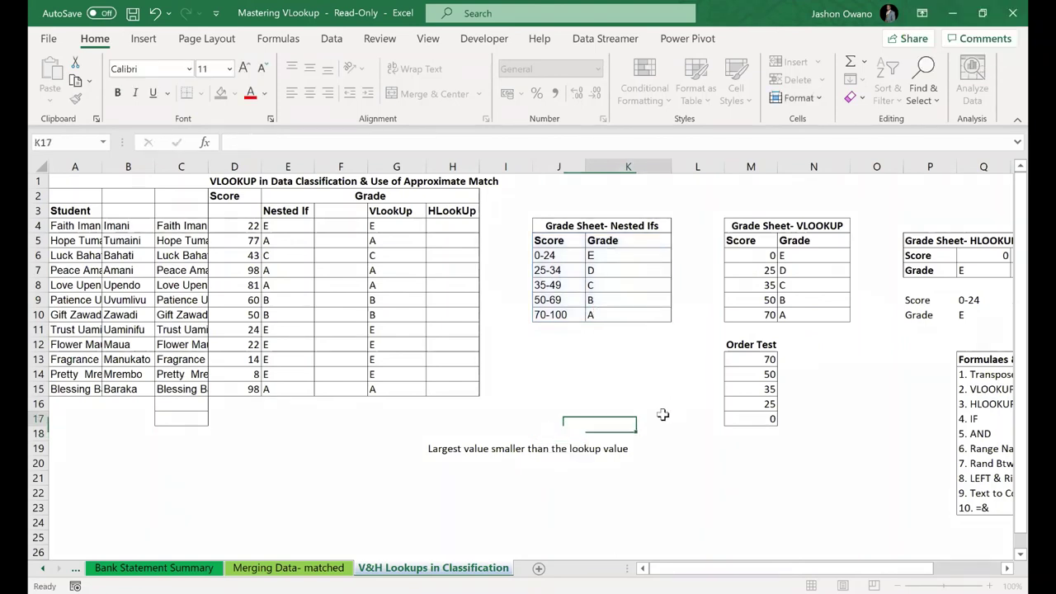
left_click(674, 464)
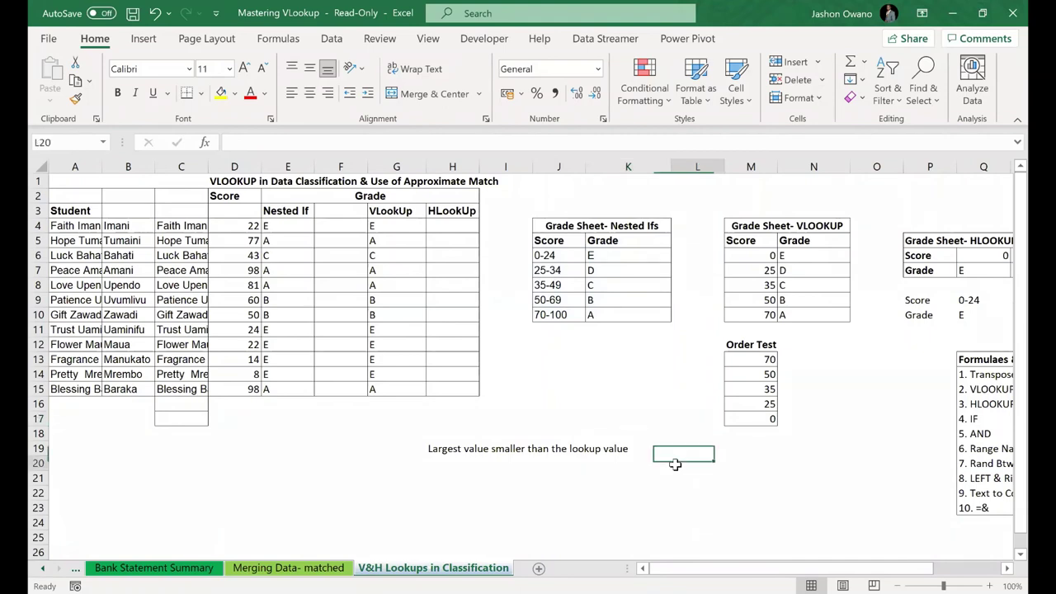
left_click(745, 523)
left_click(835, 534)
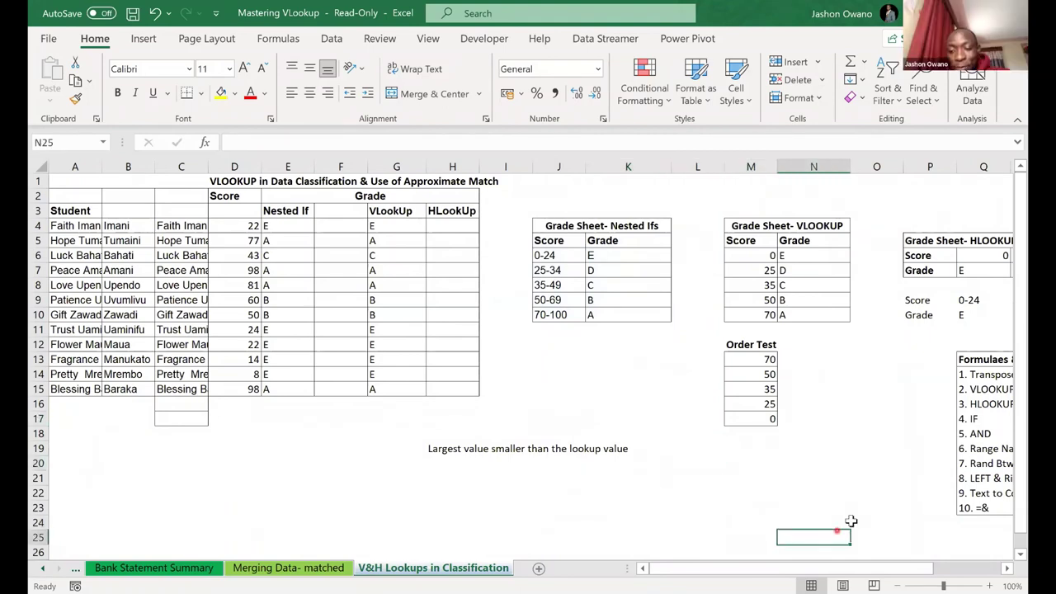
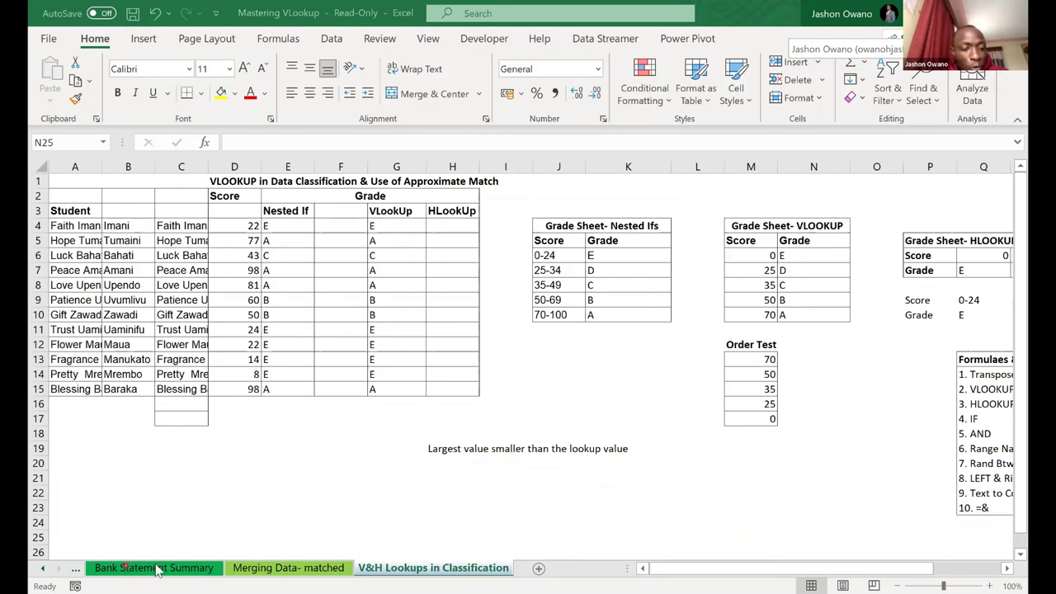
Check in F10 of the Bank Statement Summary sheet that formulas can find the score chart names and the new range name, and cancel the entry
key("ctrl+Page_Up")
key("ctrl+Page_Up")
left_click(403, 313)
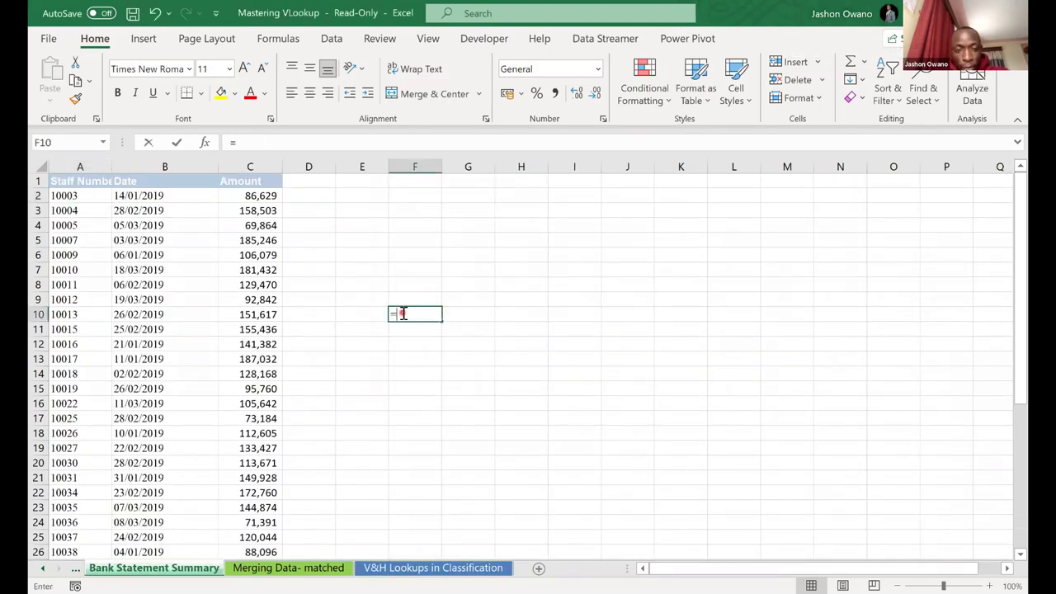
type("=vlo")
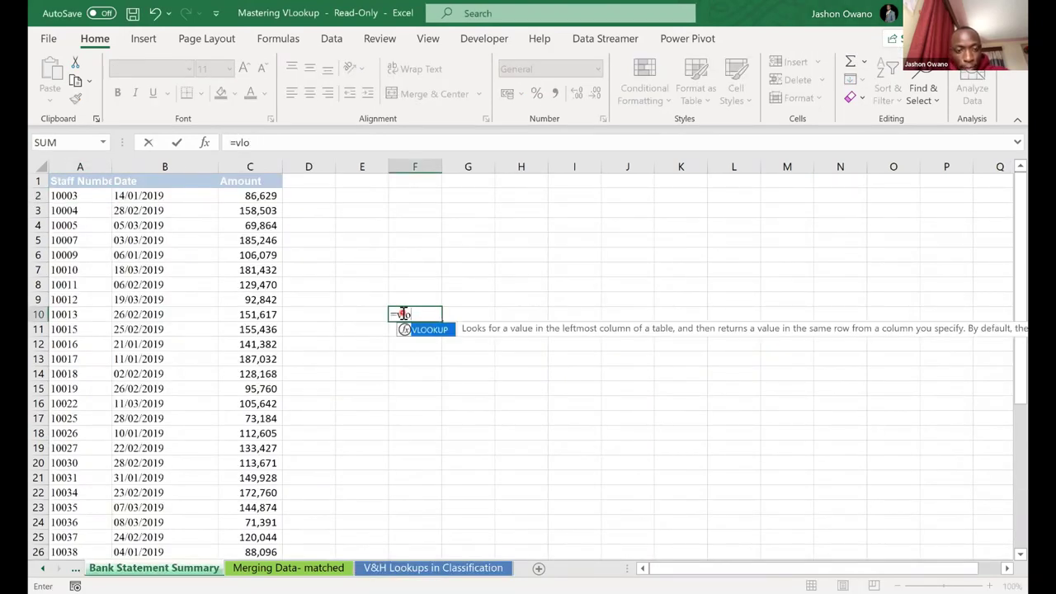
key("BackSpace")
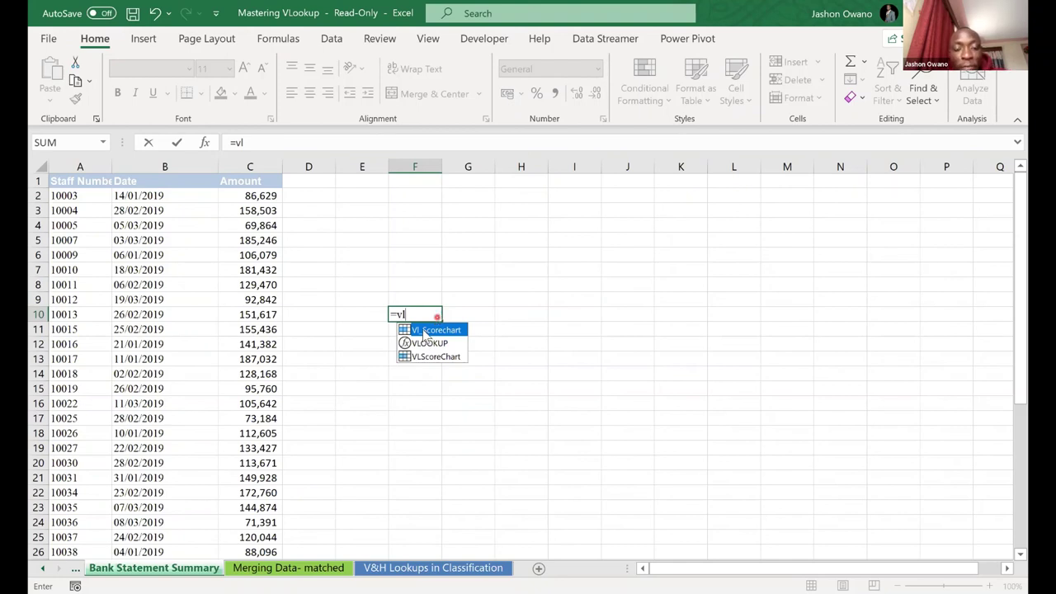
key("BackSpace")
key("BackSpace")
type("gith")
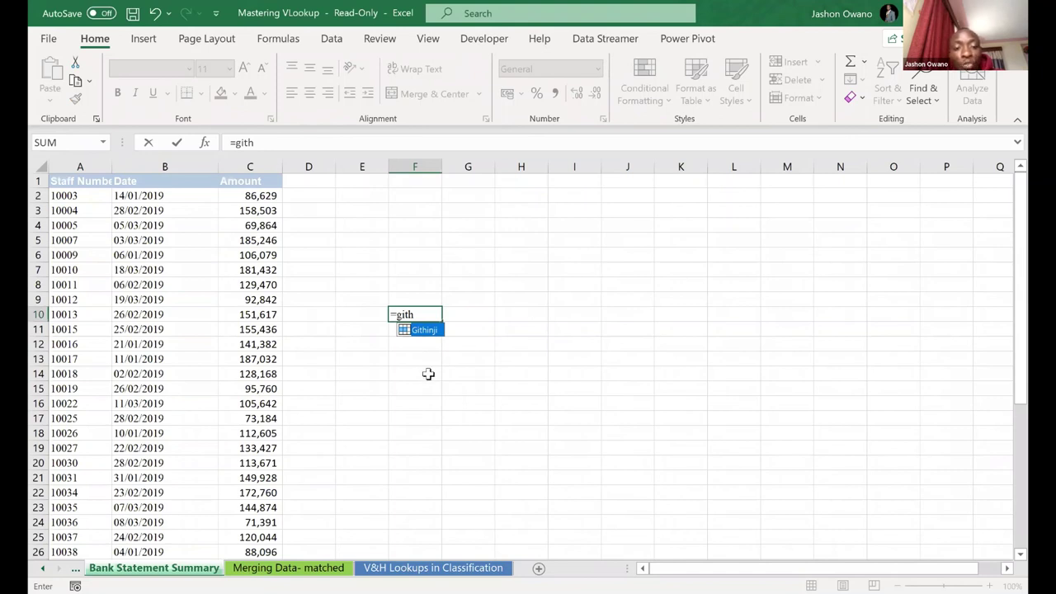
key("Escape")
key("Down")
key("Down")
key("Down")
key("Down")
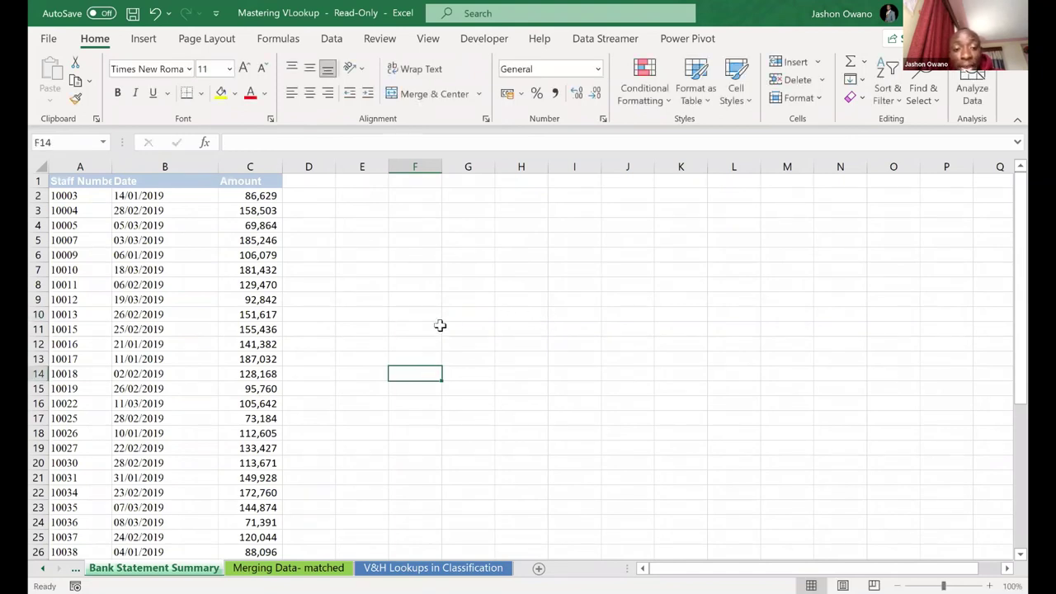
left_click_drag(380, 347, 422, 401)
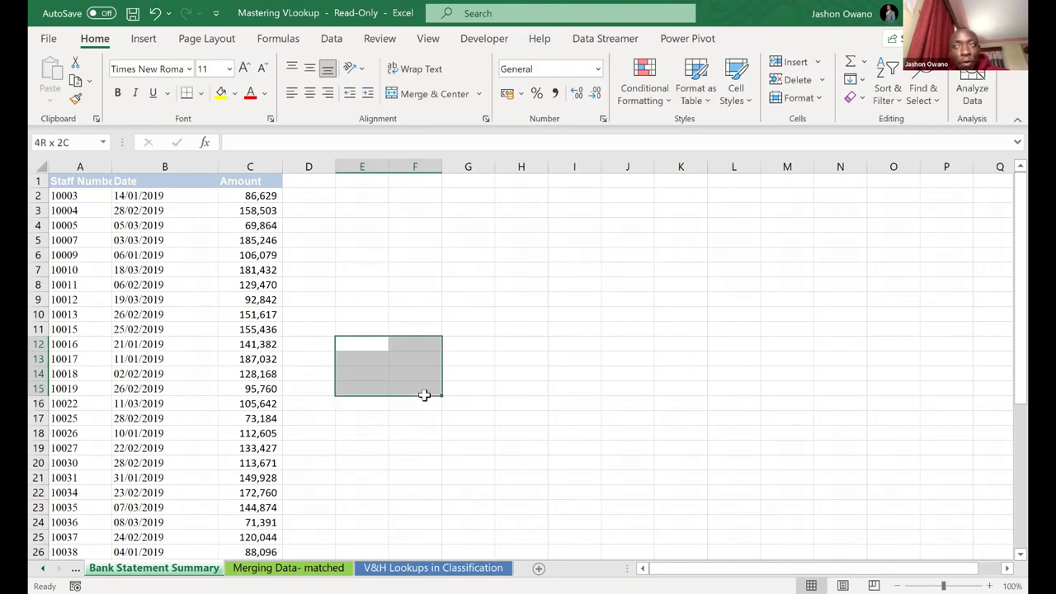
left_click_drag(425, 399, 426, 396)
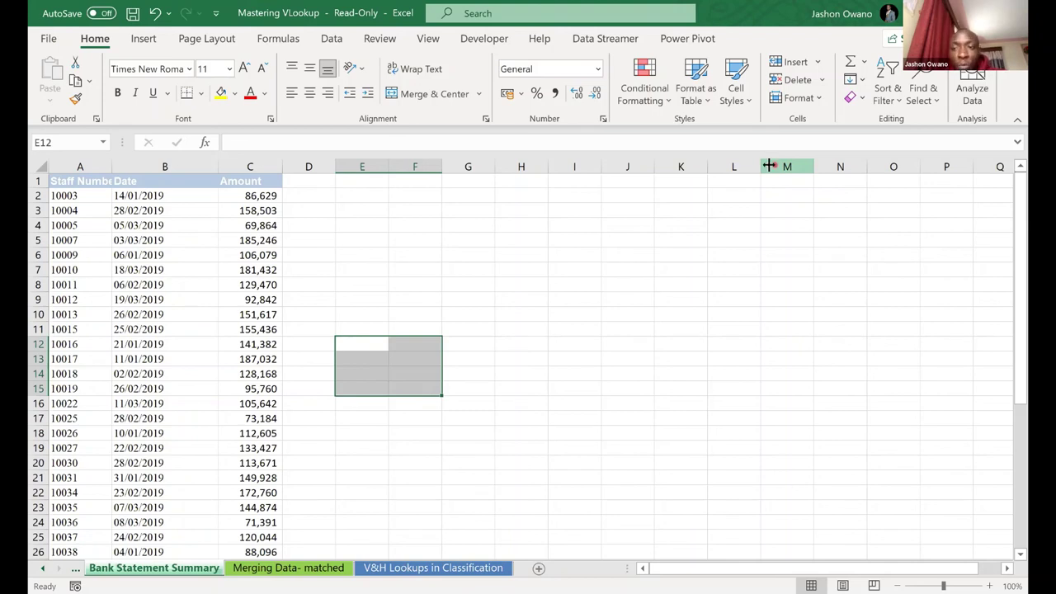
left_click(681, 315)
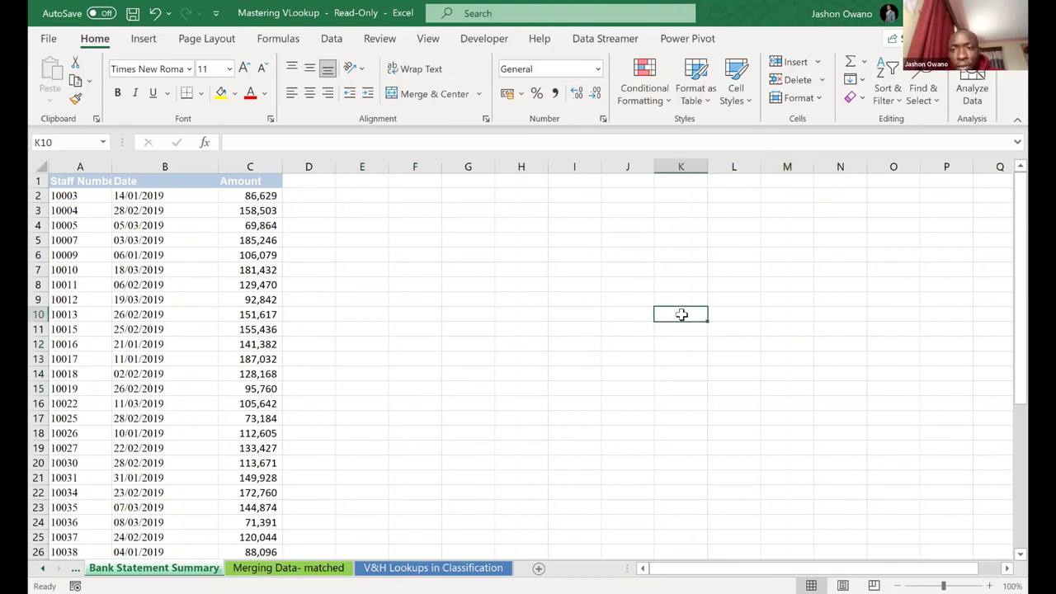
left_click(476, 286)
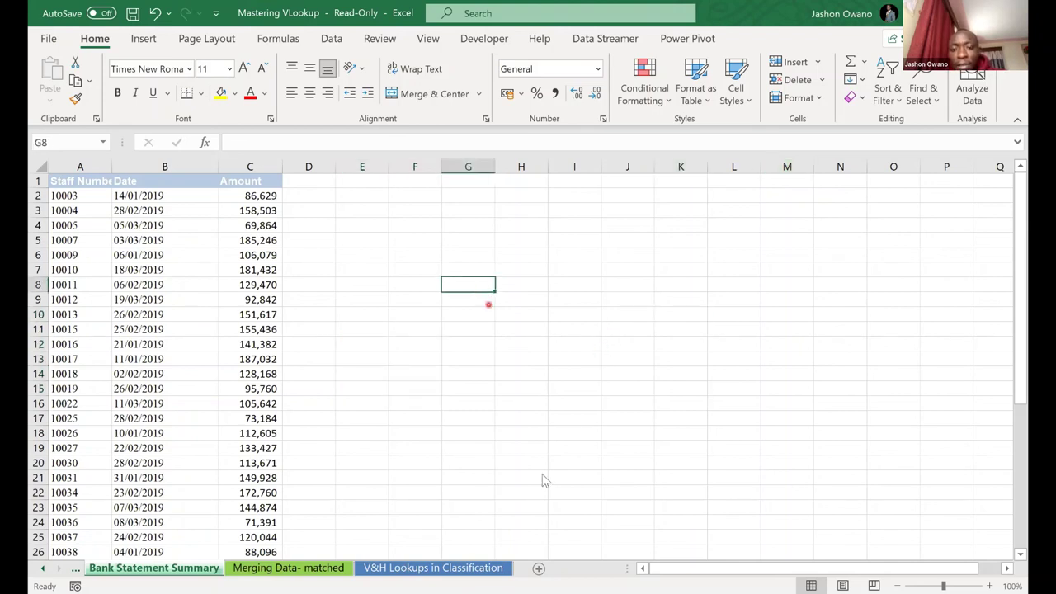
Return to the V&H Lookups in Classification sheet
left_click(479, 568)
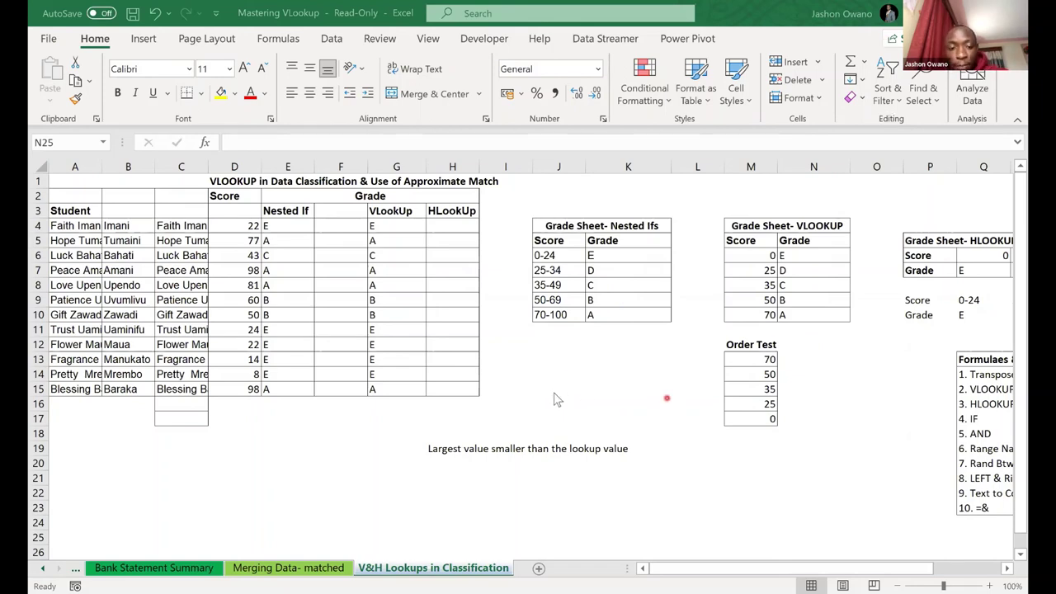
Enter a sample first name in E19 and define the cell name Name for that cell
left_click(286, 448)
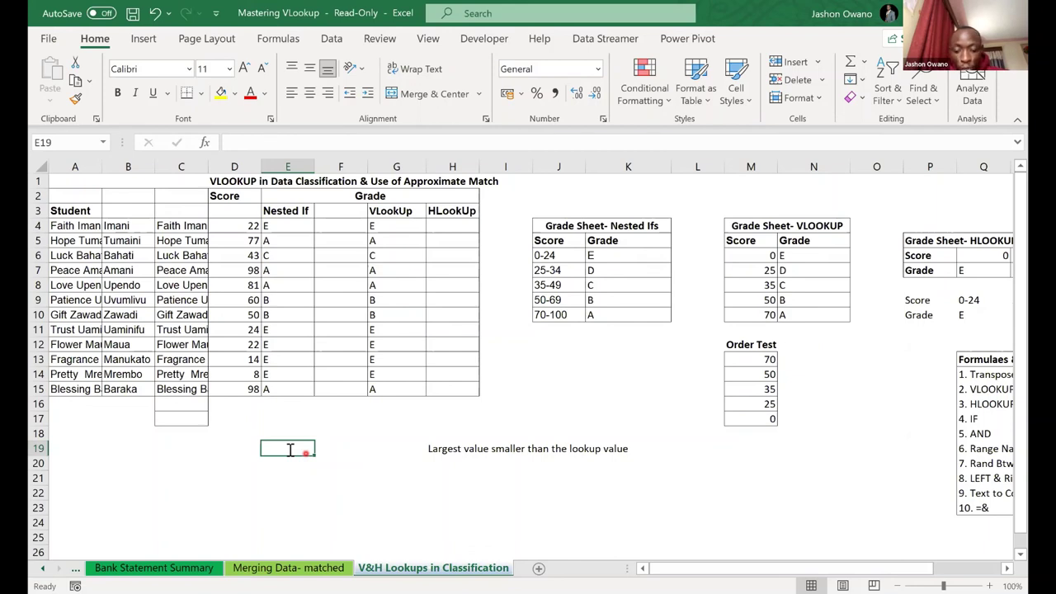
type("Nashon")
left_click(354, 478)
left_click(291, 449)
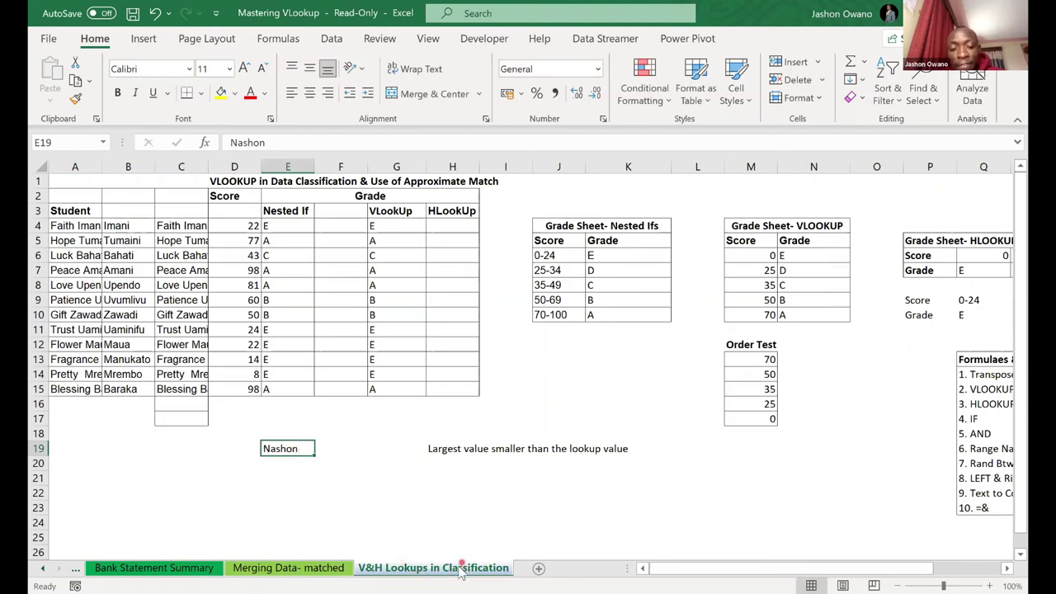
left_click(62, 144)
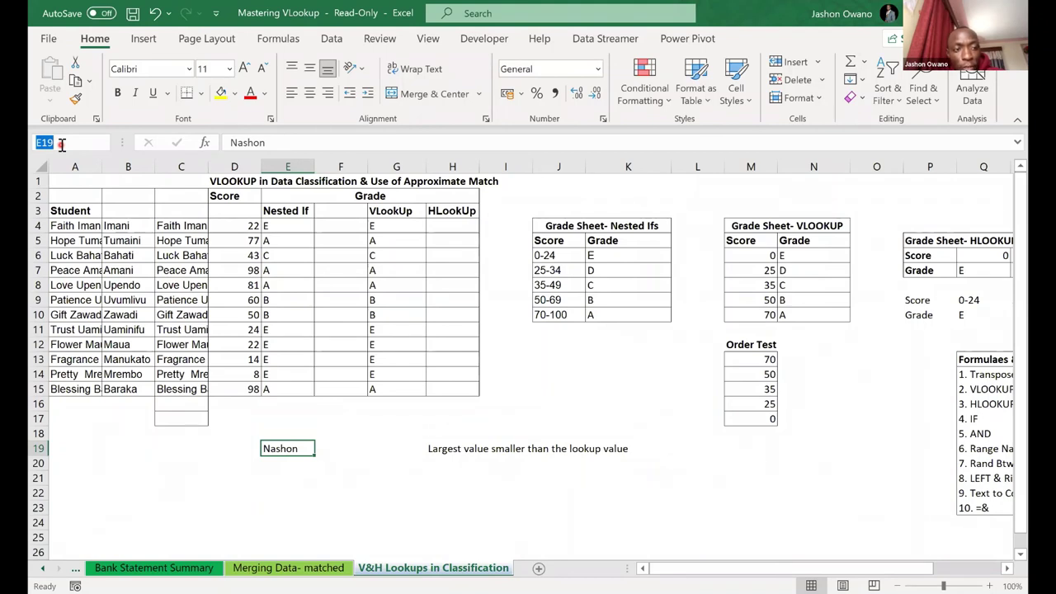
type("Name")
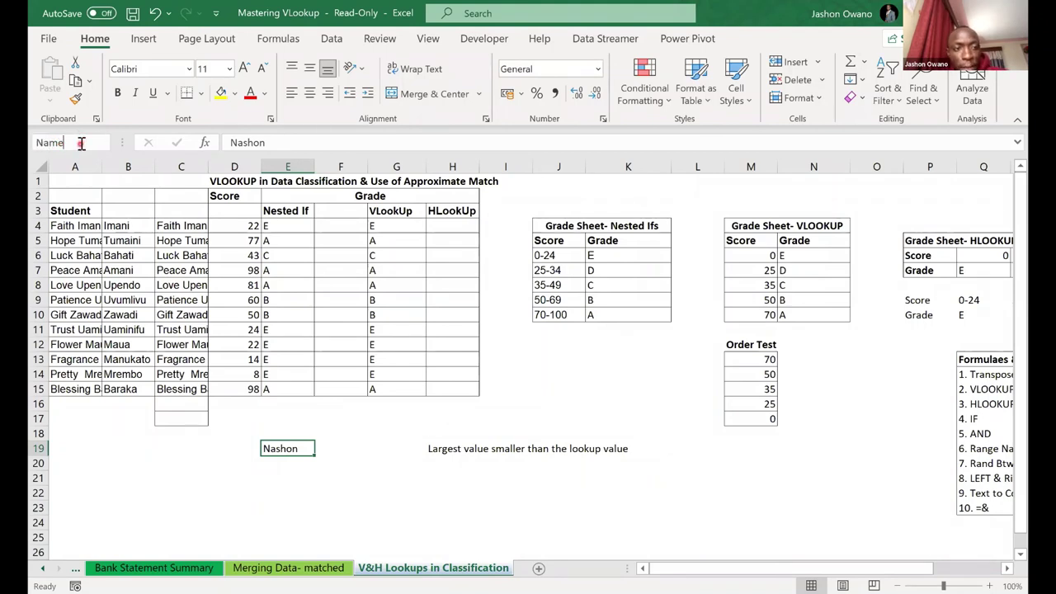
left_click(233, 464)
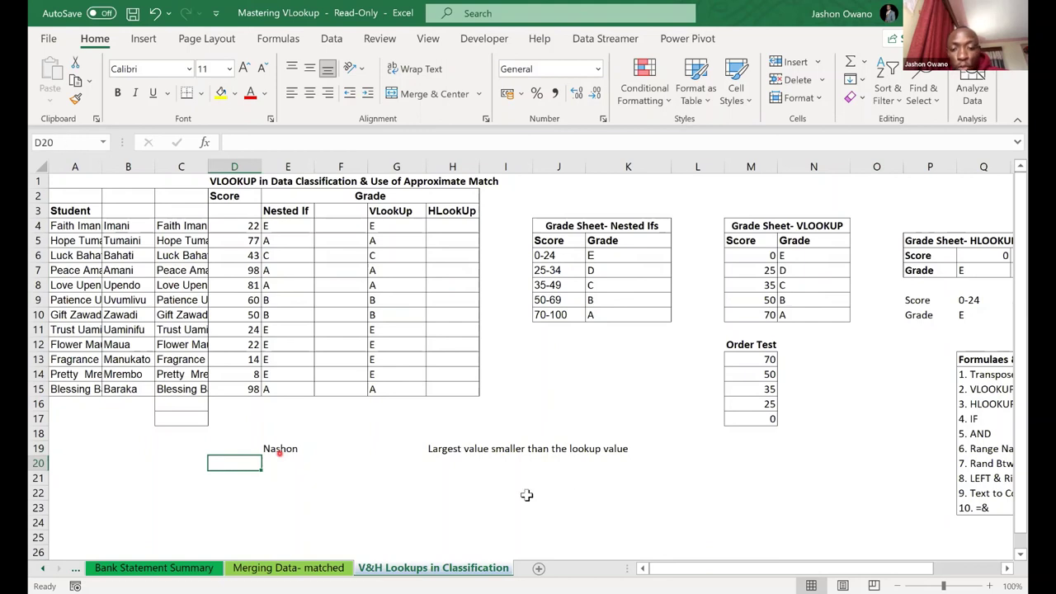
Enter the formula =Name in J22 of the same sheet and reselect the cell to check its formula
left_click(576, 494)
type("=name")
key("Return")
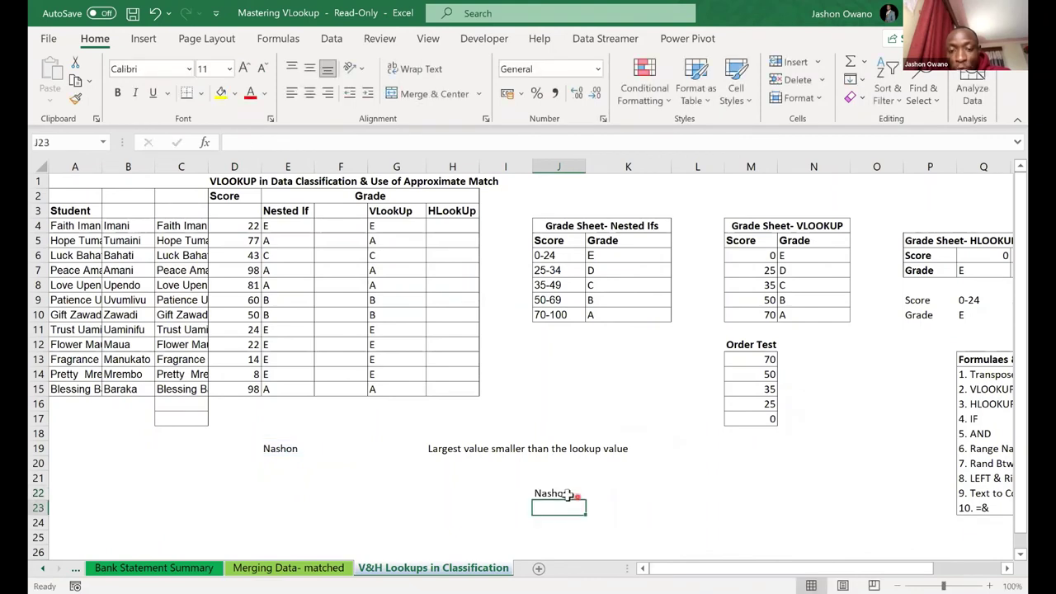
left_click(560, 493)
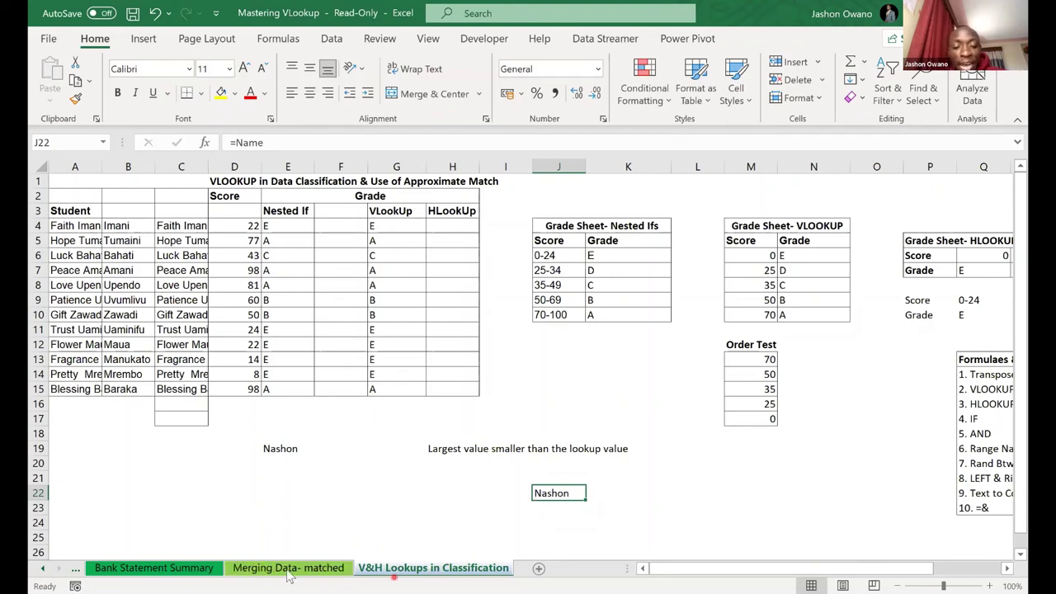
Add a new worksheet and enter the formula =Name in its cell H8
left_click(539, 569)
left_click(434, 278)
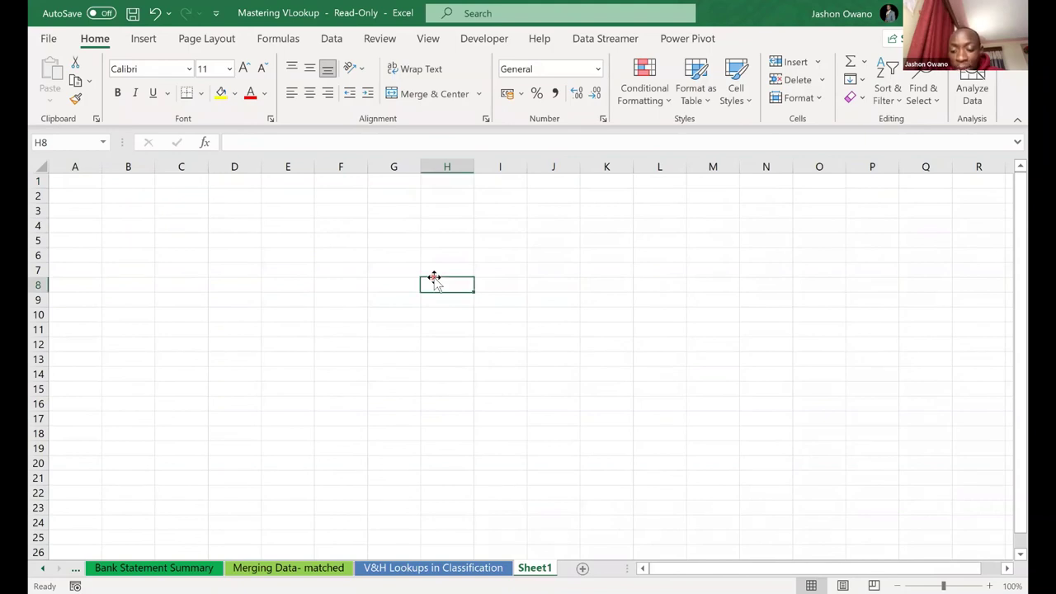
type("=")
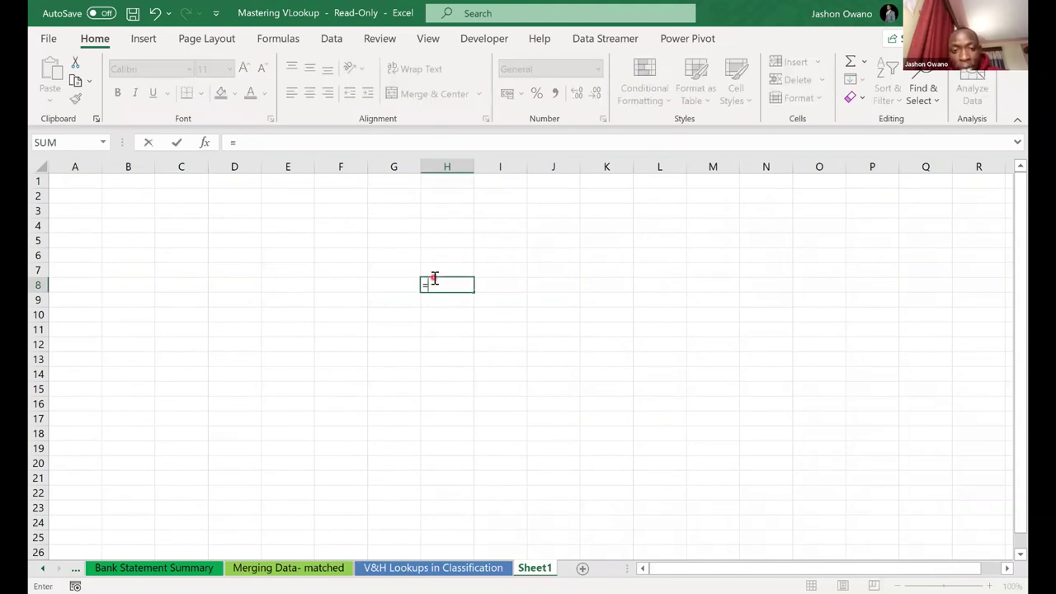
type("name")
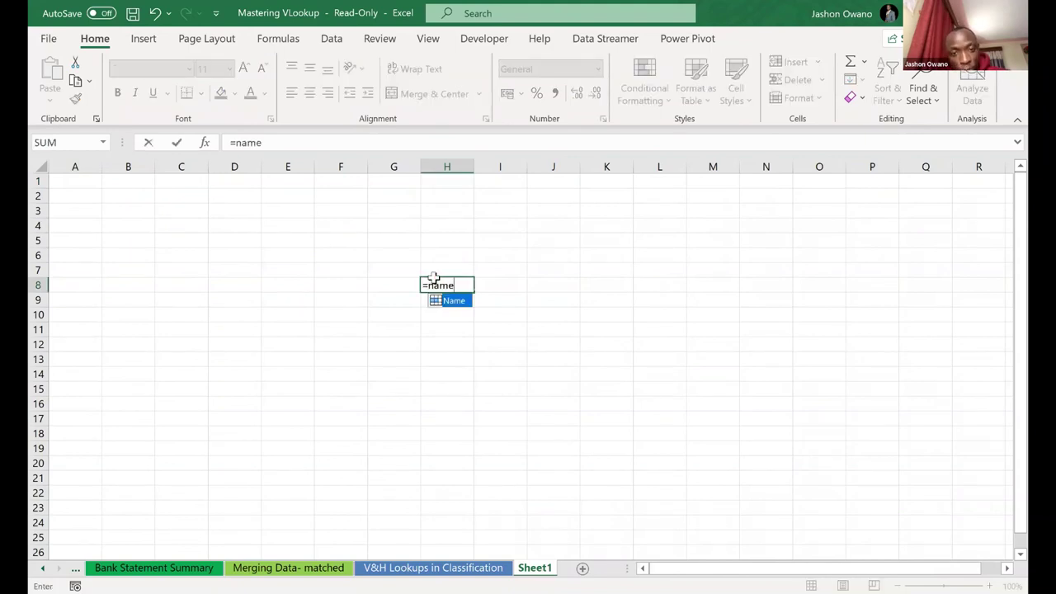
key("Return")
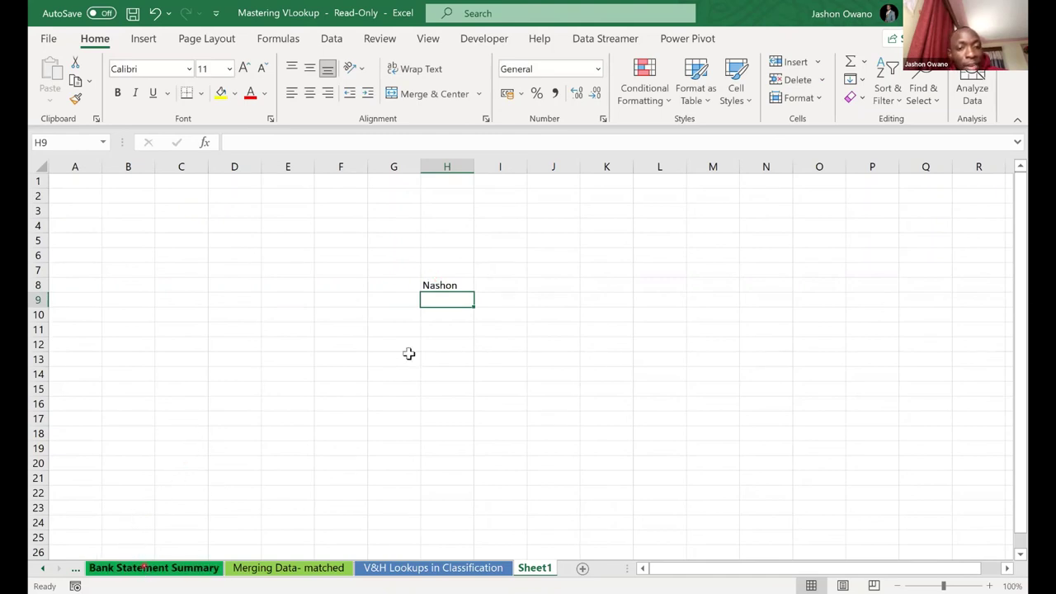
Enter the formula =Name in F11 of the Bank Statement Summary sheet
key("ctrl+Page_Up")
key("ctrl+Page_Up")
key("ctrl+Page_Up")
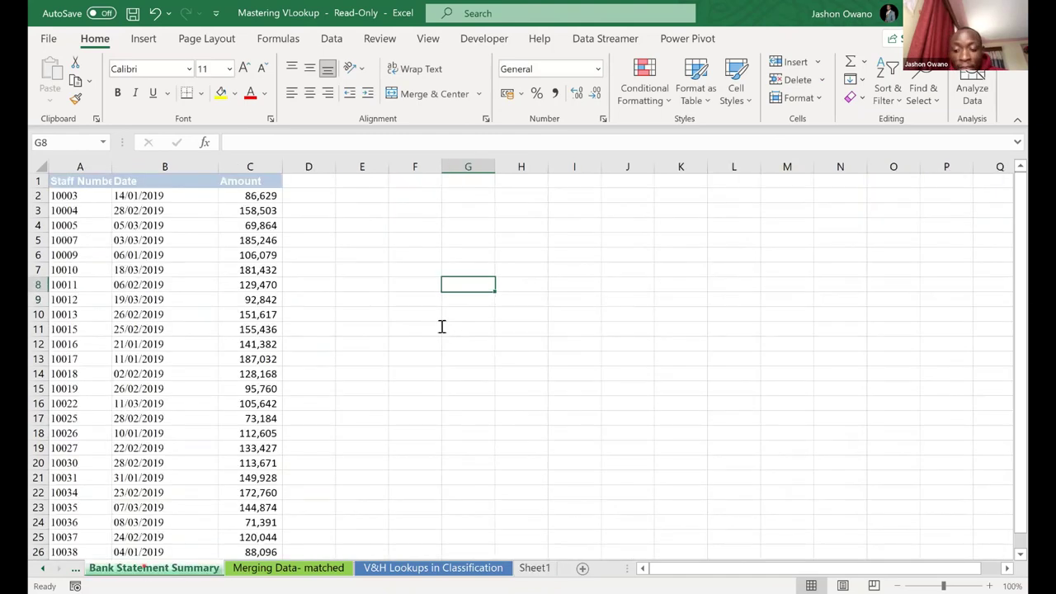
left_click(441, 328)
type("=")
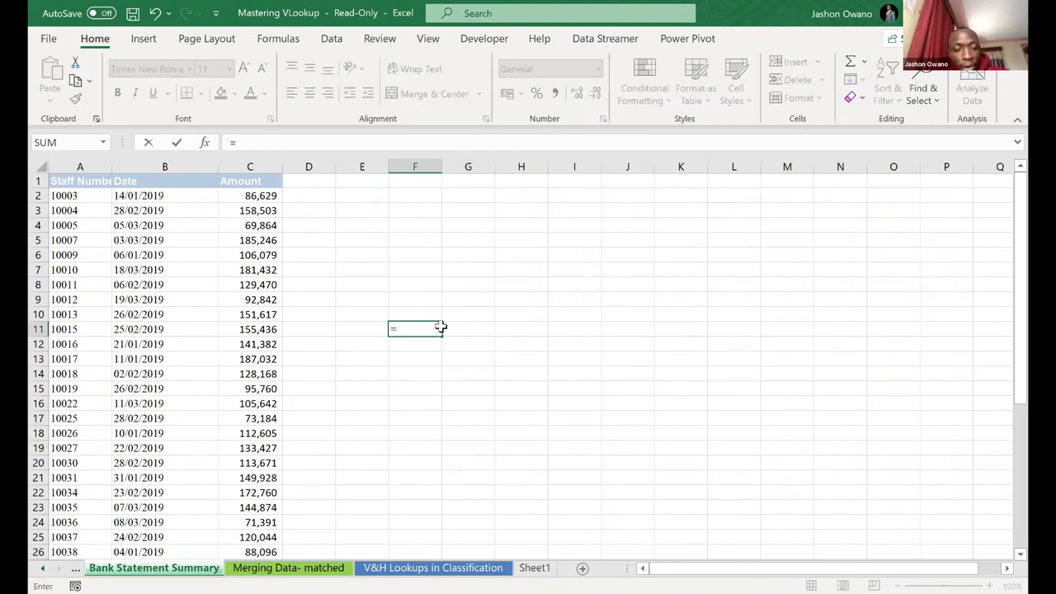
type("name")
key("Return")
Enter the formula =Name in H25 of the VlookUp based on Exact match sheet
left_click(44, 575)
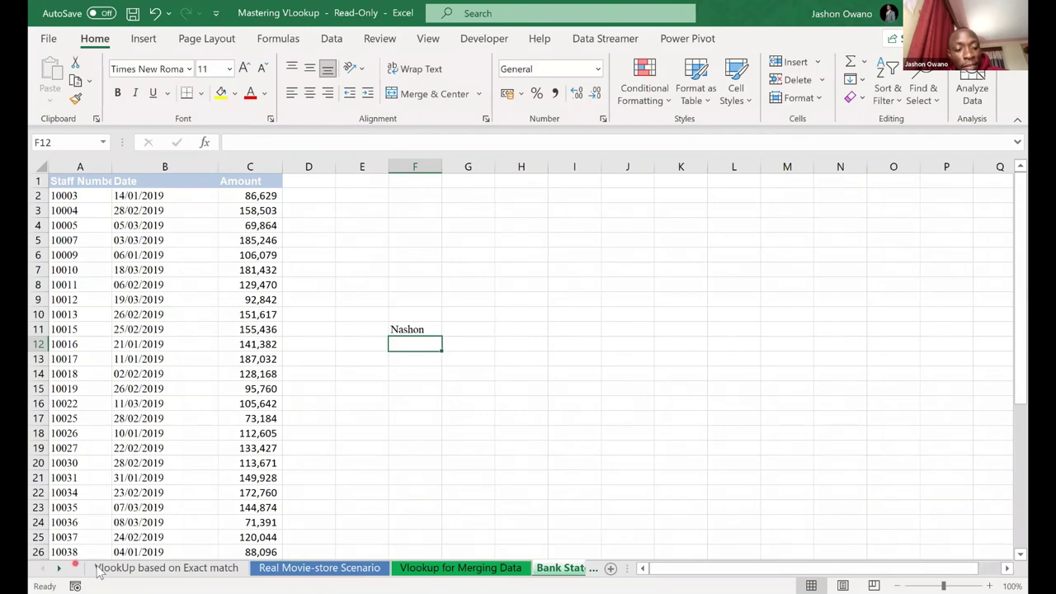
left_click(110, 569)
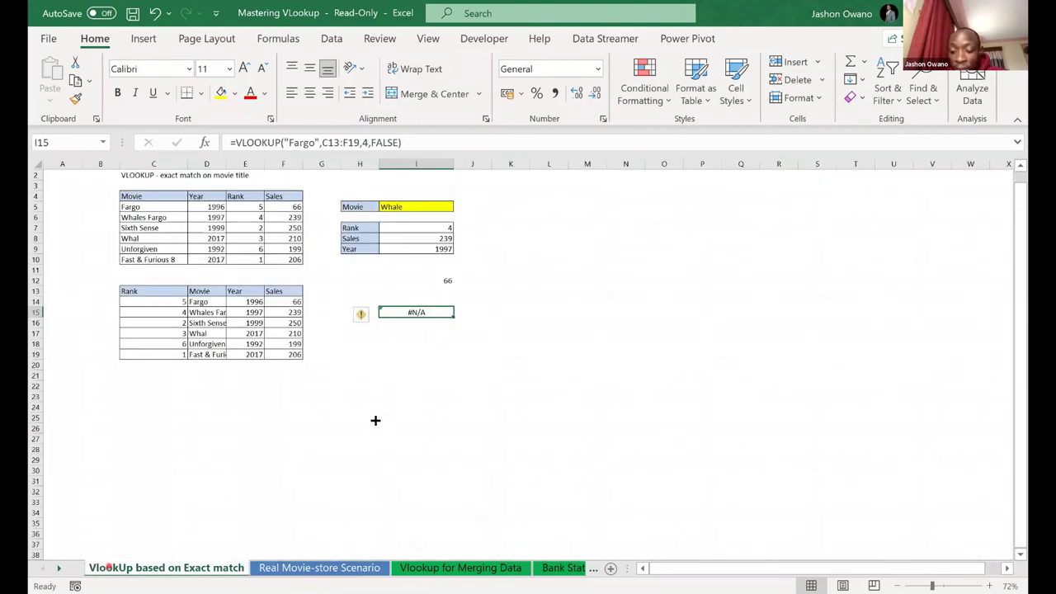
left_click(359, 418)
type("=")
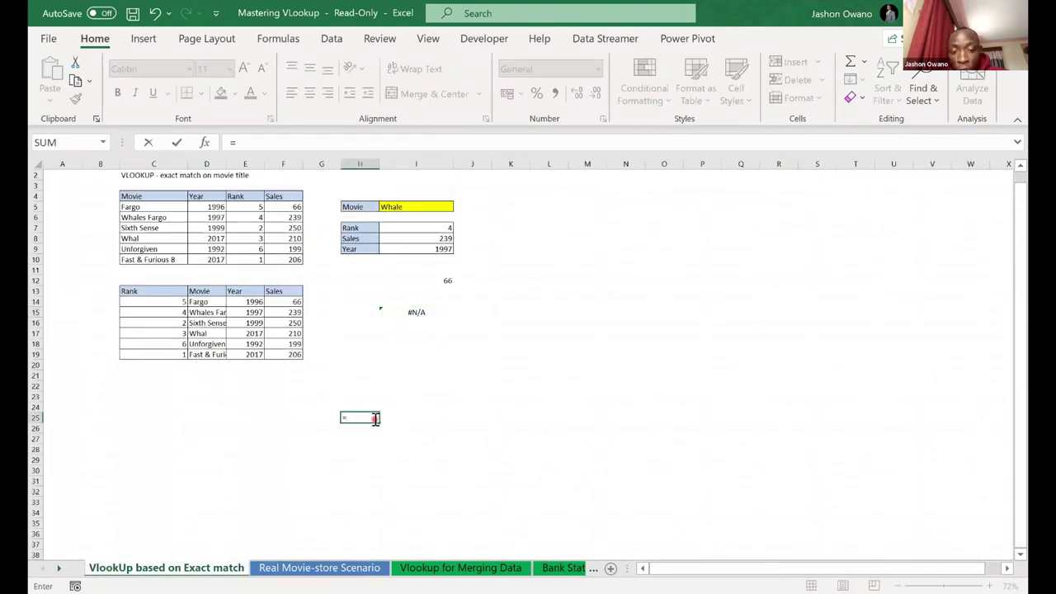
type("nashon")
key("Return")
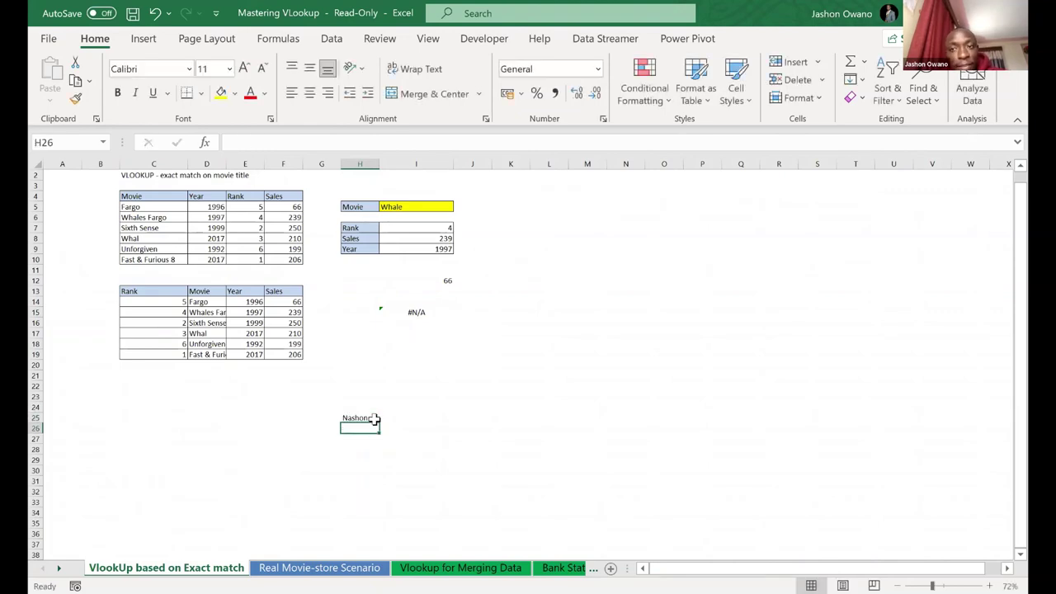